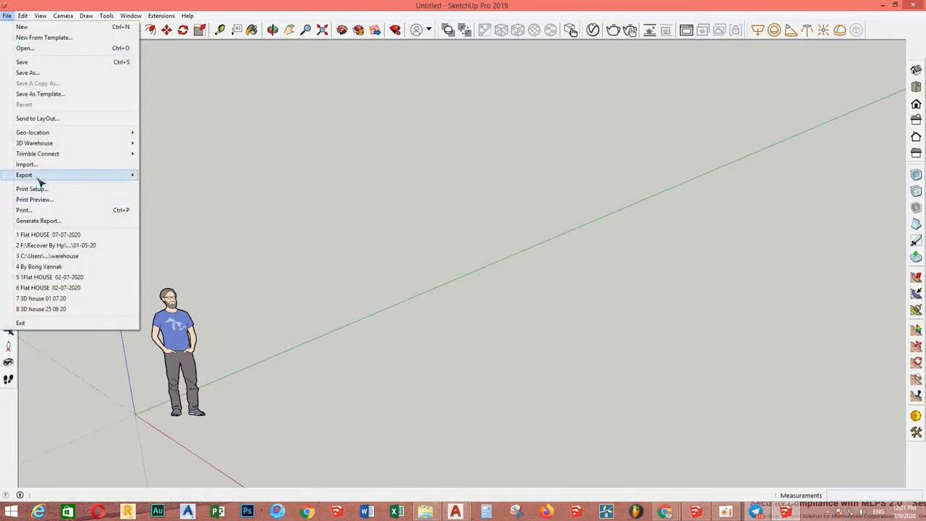
Import the AutoCAD floor plan from the Youtube project's 01-Design folder and close the import results
click(29, 164)
click(176, 23)
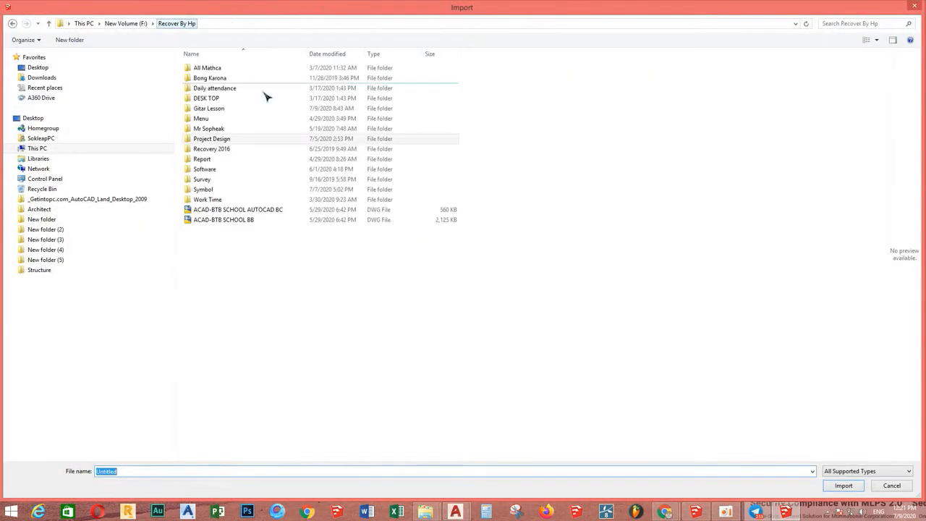
double_click(249, 108)
double_click(640, 79)
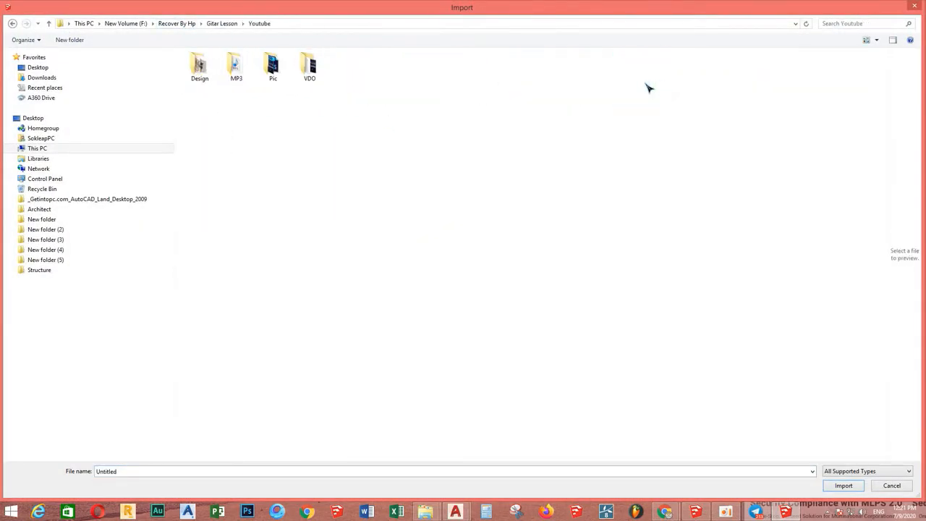
double_click(262, 76)
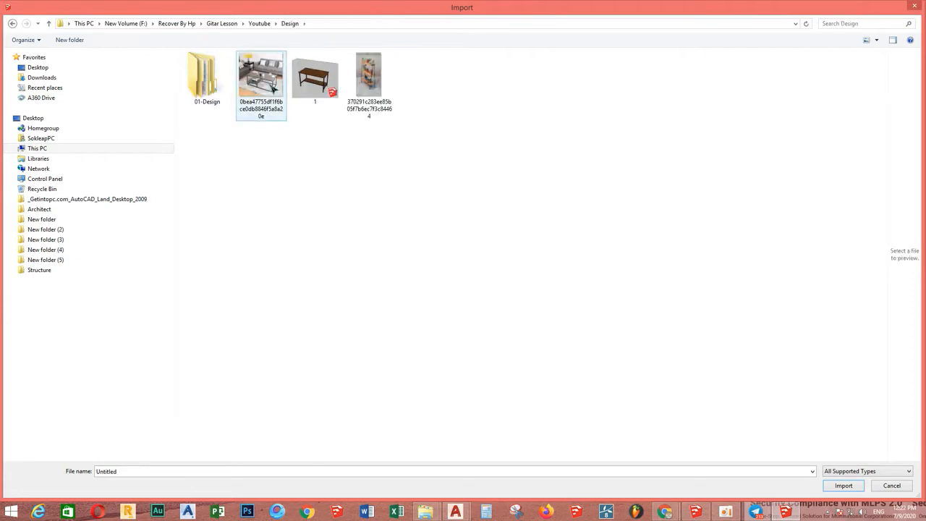
double_click(207, 84)
double_click(201, 59)
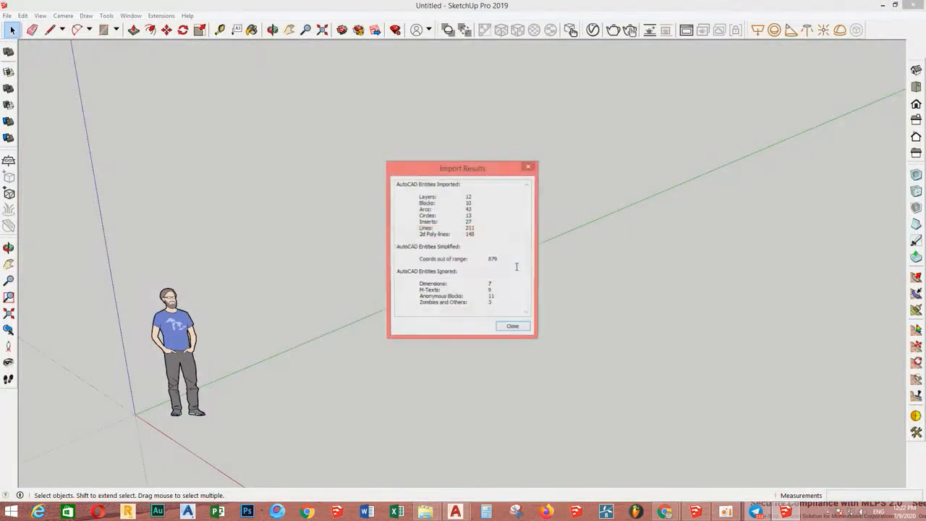
click(514, 330)
middle_drag(487, 322, 593, 407)
middle_drag(528, 362, 597, 385)
scroll(596, 385, down, 4)
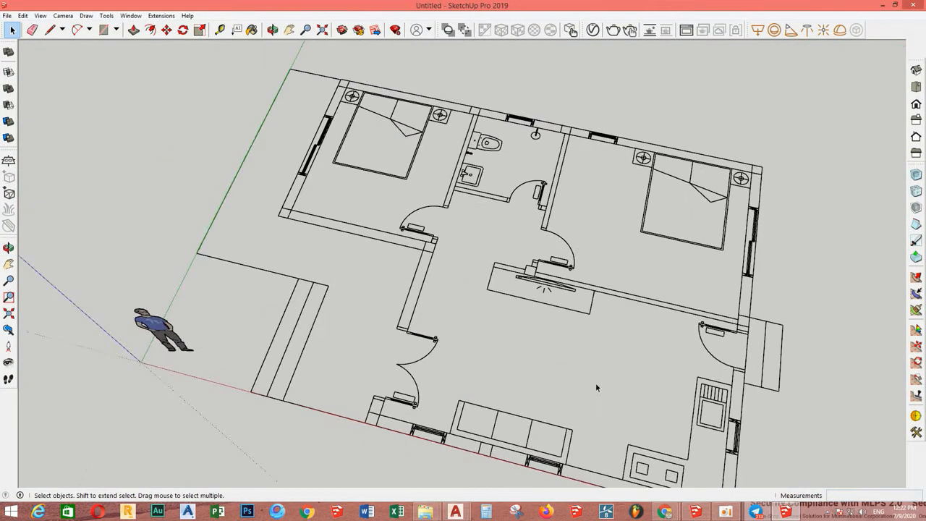
Move the whole imported floor plan along the green axis, away from the origin
drag(712, 239, 532, 318)
middle_drag(518, 322, 484, 258)
key(m)
scroll(513, 341, up, 2)
click(514, 341)
scroll(515, 325, down, 2)
scroll(511, 314, down, 2)
key(space)
scroll(345, 417, up, 2)
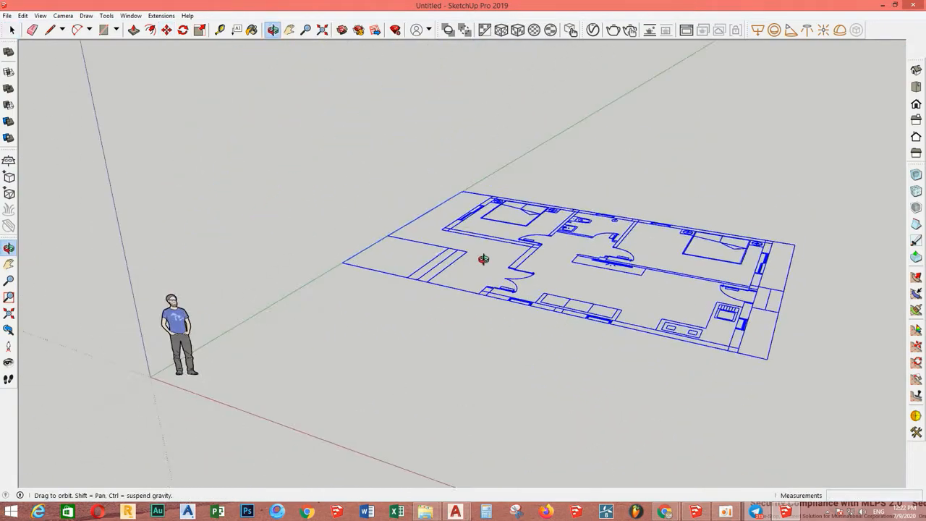
scroll(469, 308, up, 2)
middle_drag(469, 308, 587, 349)
scroll(589, 351, down, 1)
click(589, 351)
scroll(625, 296, up, 1)
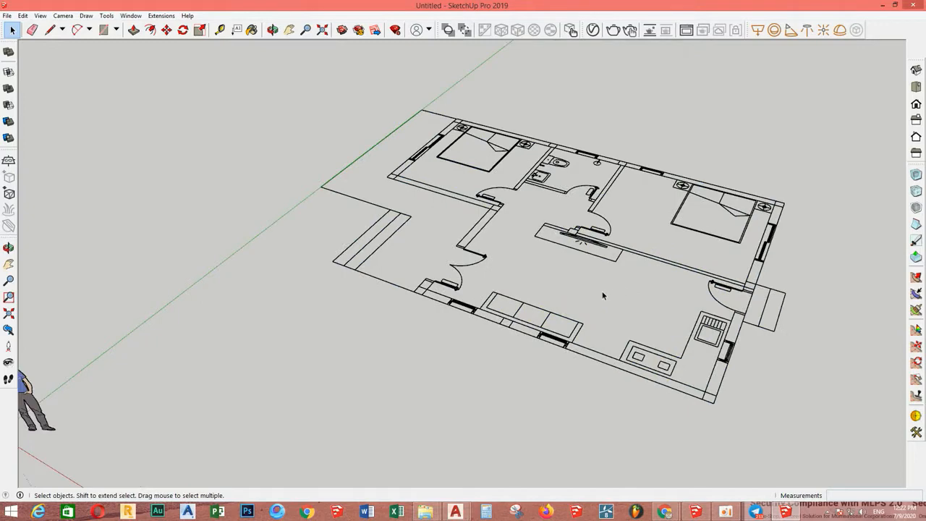
Turn off Profiles in the current style's edge settings so the plan is drawn with thin lines
scroll(604, 294, down, 1)
middle_drag(602, 293, 633, 364)
scroll(574, 307, up, 2)
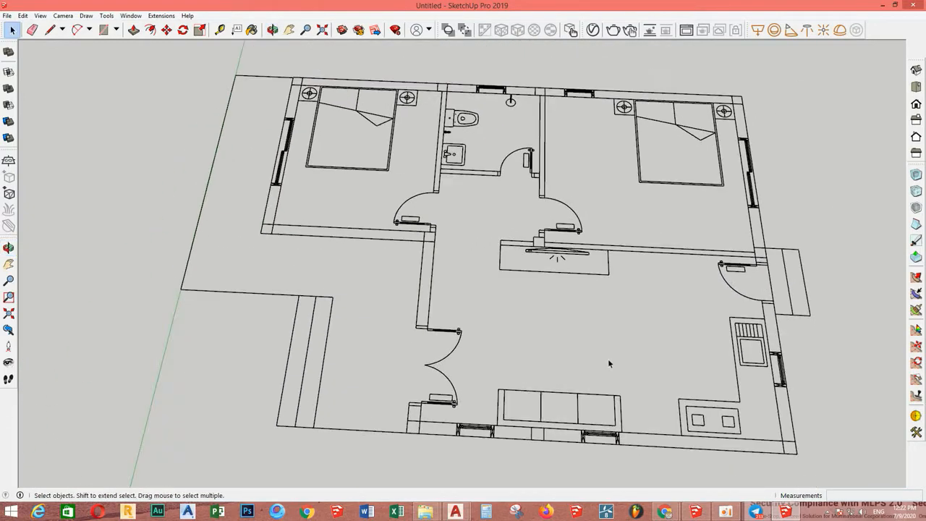
key(b)
click(794, 66)
click(793, 76)
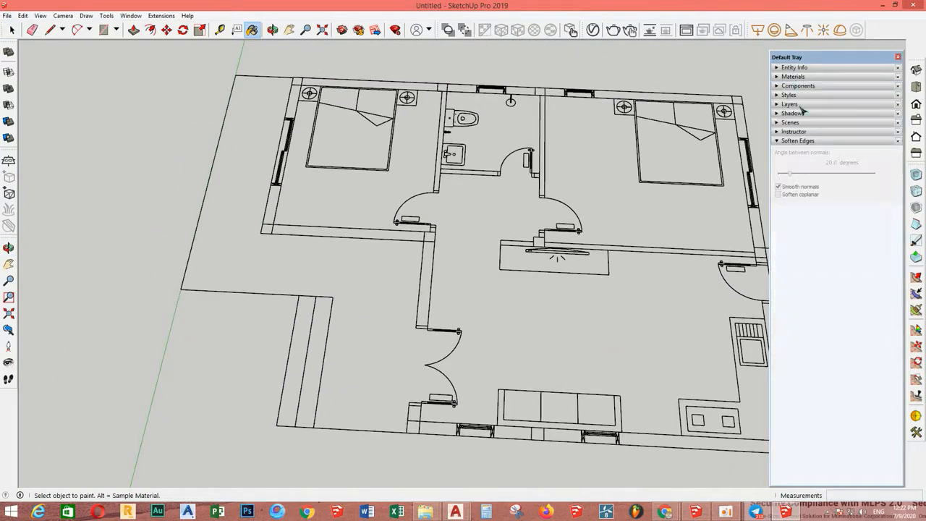
click(789, 95)
click(799, 143)
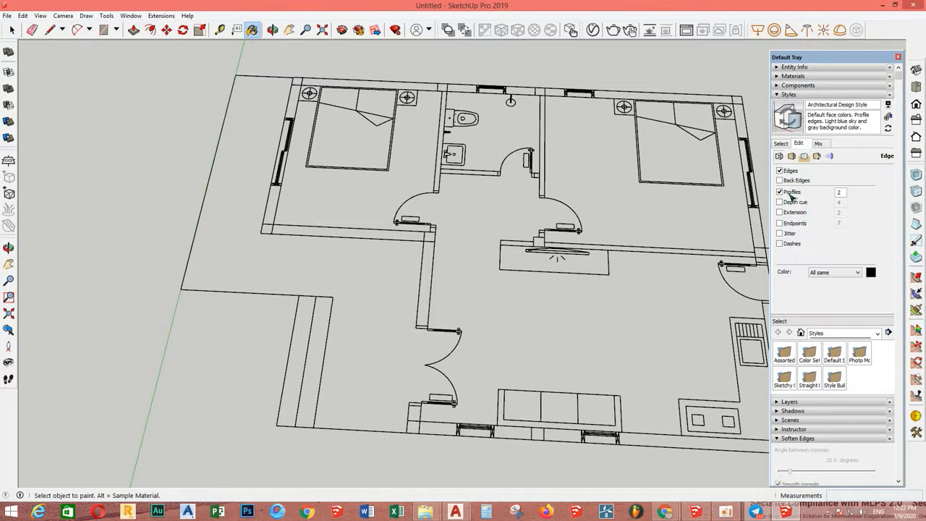
click(780, 192)
click(898, 56)
key(space)
scroll(514, 301, down, 3)
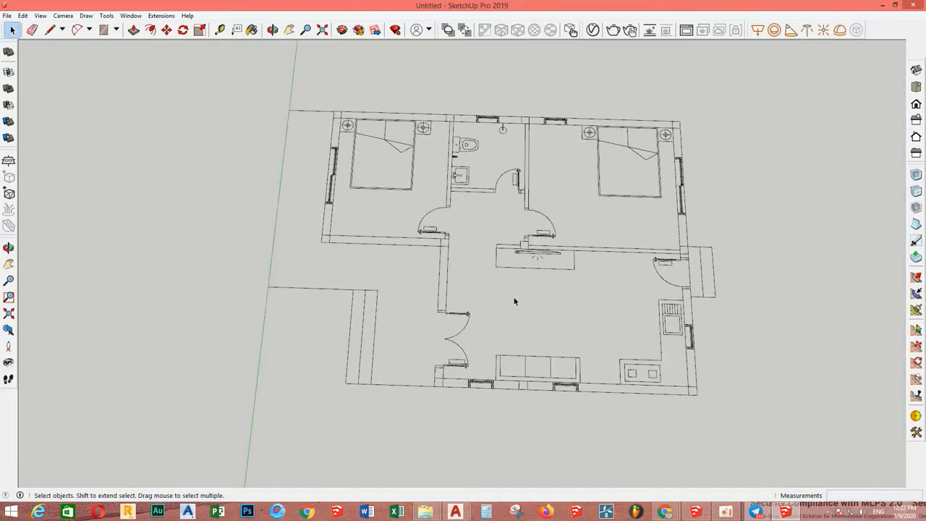
Draw a large ground rectangle enclosing the entire floor plan with a margin on all sides
scroll(463, 443, down, 2)
key(Escape)
click(265, 124)
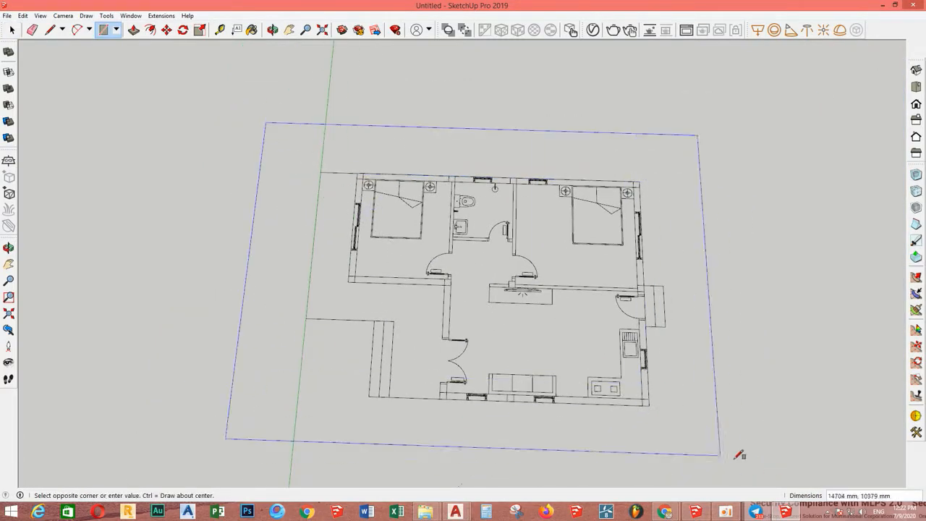
shift+middle_drag(736, 455, 649, 388)
click(740, 419)
key(space)
Push the ground rectangle downward into a thick block and make the whole block a group
middle_drag(539, 347, 606, 372)
click(507, 365)
shift+middle_drag(441, 380, 570, 340)
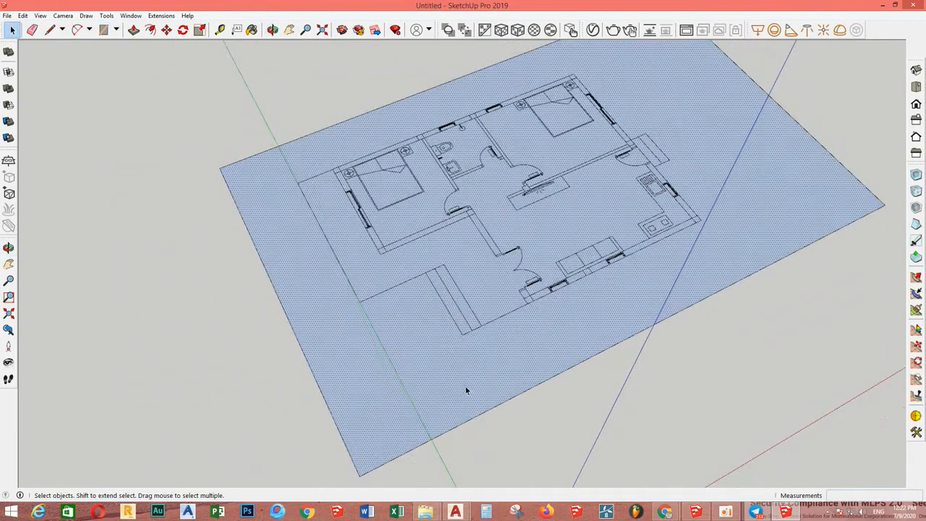
key(p)
click(493, 376)
click(488, 434)
key(space)
middle_drag(449, 422, 457, 351)
triple_click(457, 351)
right_click(457, 349)
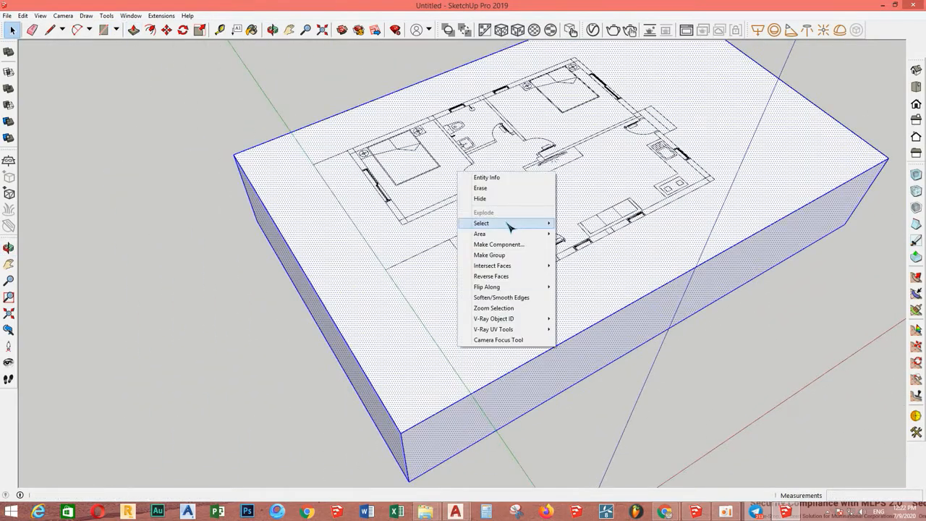
click(484, 255)
Draw a rectangle from the outer front corner of the plan's porch to the inner corner of the entry steps
middle_drag(482, 249, 727, 414)
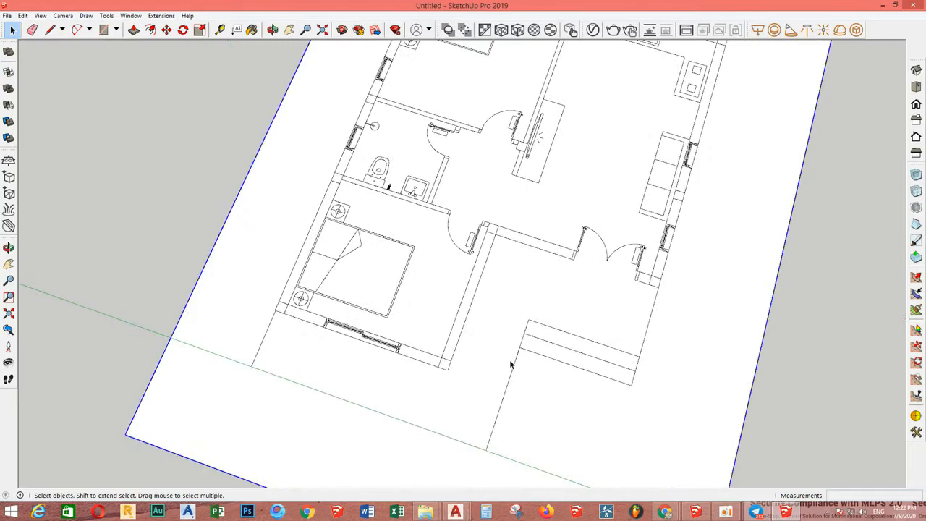
click(251, 367)
key(space)
key(r)
click(251, 366)
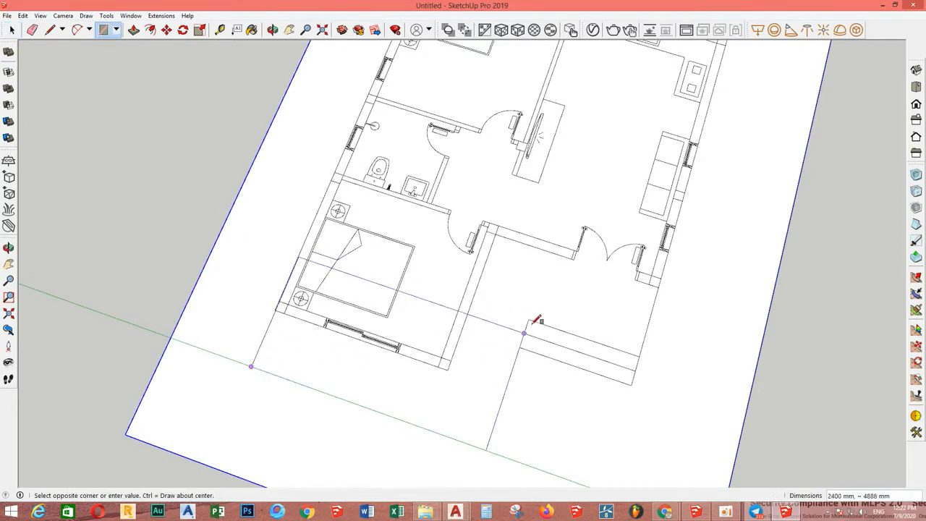
click(528, 319)
Draw a second rectangle from the steps' other corner to the far rear corner, and delete the line dividing the two
click(639, 356)
scroll(640, 356, down, 2)
shift+middle_drag(518, 243, 467, 370)
scroll(438, 155, up, 2)
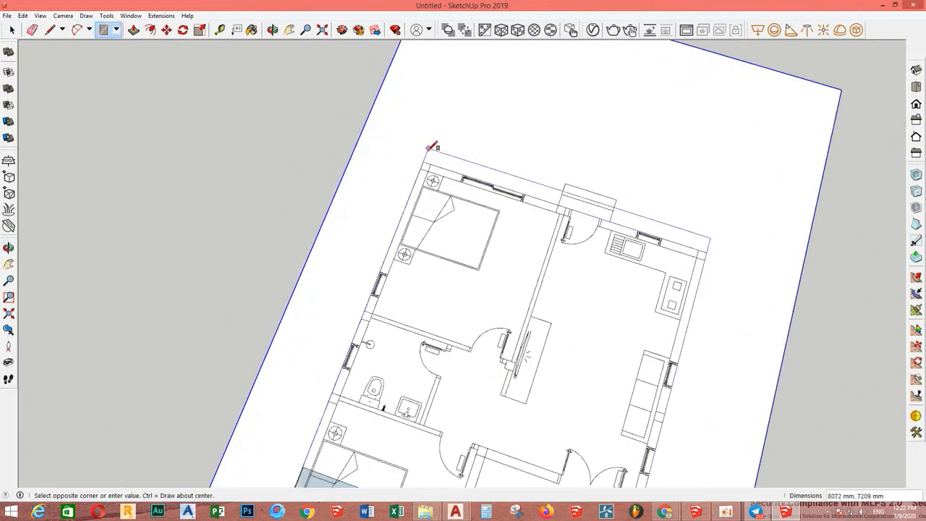
click(425, 162)
key(space)
middle_drag(411, 474, 541, 360)
click(558, 319)
key(Delete)
Pull the house floor face up 550 mm to form the floor slab
click(573, 329)
scroll(573, 329, up, 2)
key(p)
drag(534, 347, 536, 333)
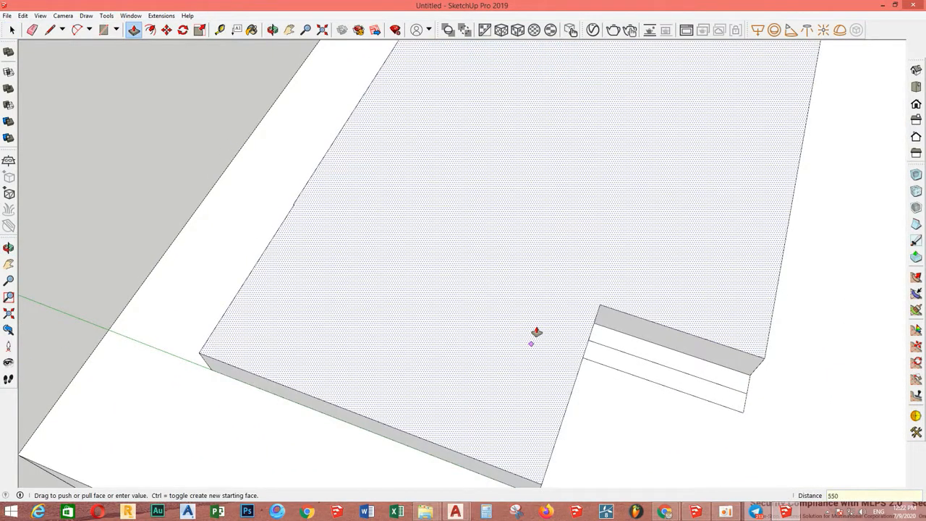
key(Return)
key(space)
Make a group of all the raised floor slab's faces and edges
scroll(550, 311, down, 3)
middle_drag(556, 312, 486, 276)
triple_click(462, 257)
right_click(463, 253)
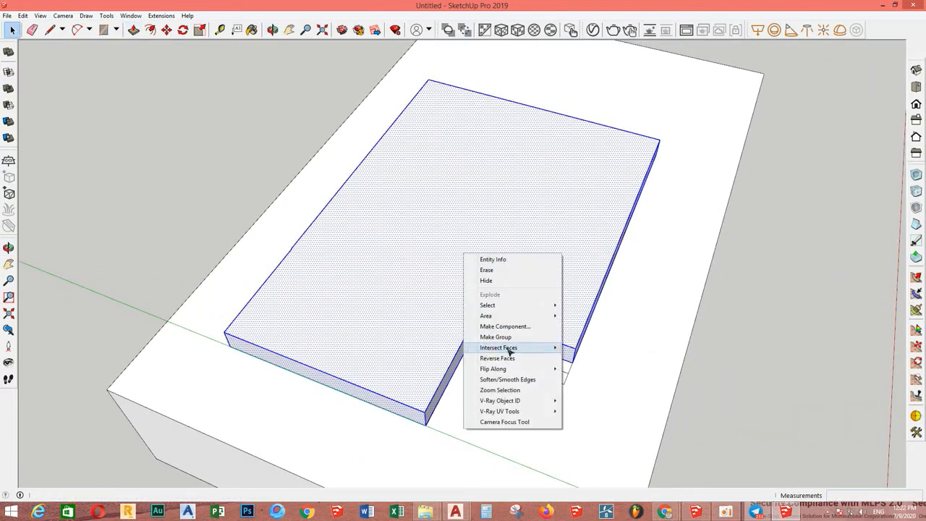
click(504, 337)
Select only the floor plan linework, leaving out the ground and slab groups, and raise it onto the slab's top
key(ctrl+a)
click(616, 283)
key(ctrl+a)
shift+click(618, 327)
shift+click(566, 330)
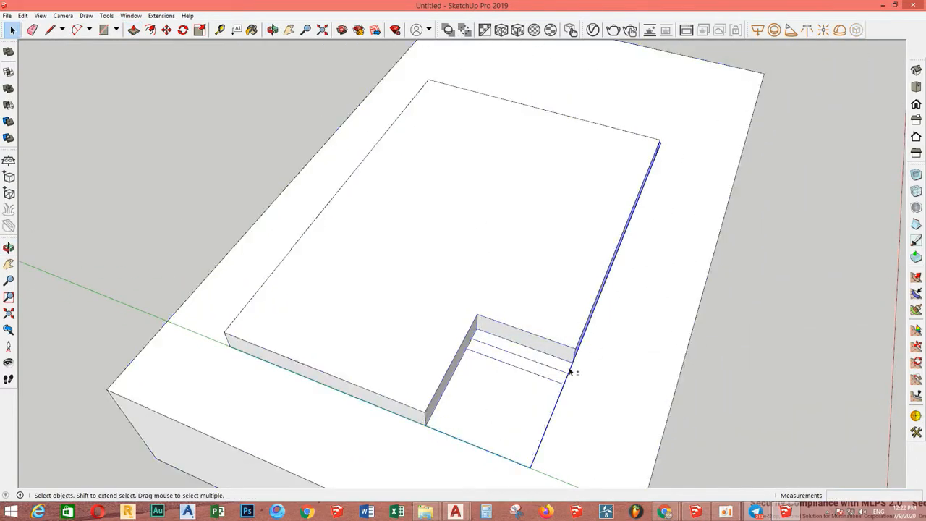
scroll(570, 372, up, 2)
middle_drag(569, 370, 548, 335)
scroll(545, 344, up, 2)
key(m)
click(546, 375)
click(549, 345)
key(space)
scroll(475, 330, down, 2)
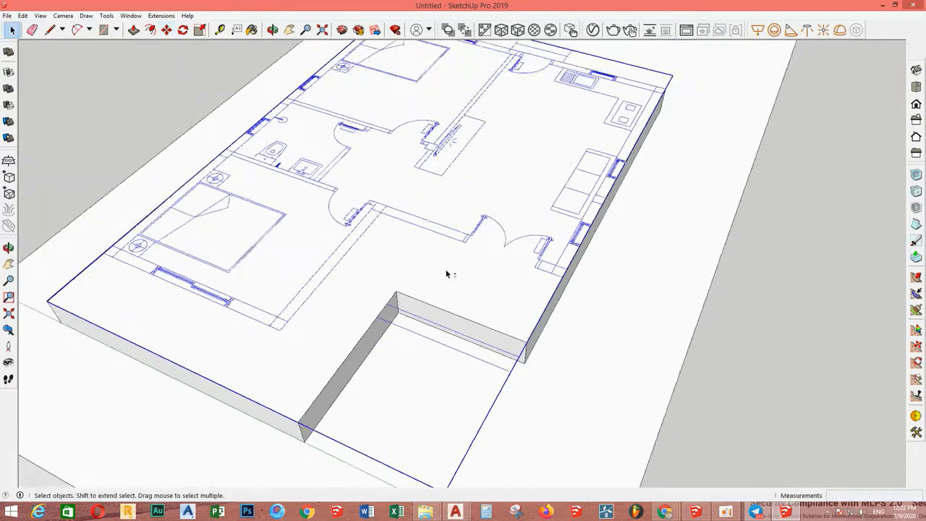
Draw a rectangle at slab level over the two entry steps and extend it down to the ground as a block
shift+middle_drag(447, 274, 523, 345)
scroll(523, 346, up, 2)
middle_drag(548, 304, 411, 299)
key(r)
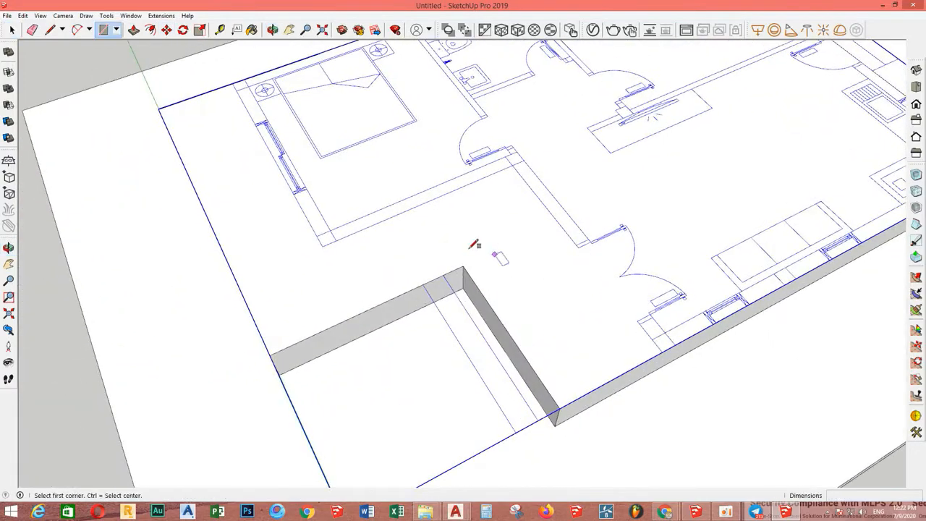
click(558, 411)
middle_drag(557, 411, 496, 362)
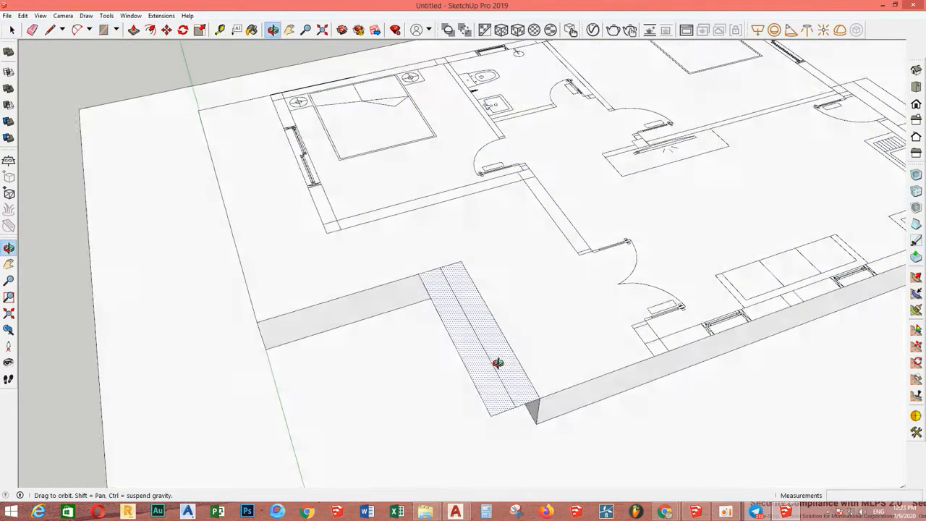
key(p)
drag(525, 383, 565, 412)
key(space)
Copy the top edge of the step block's side face downward, dividing the face into three equal rows
click(521, 403)
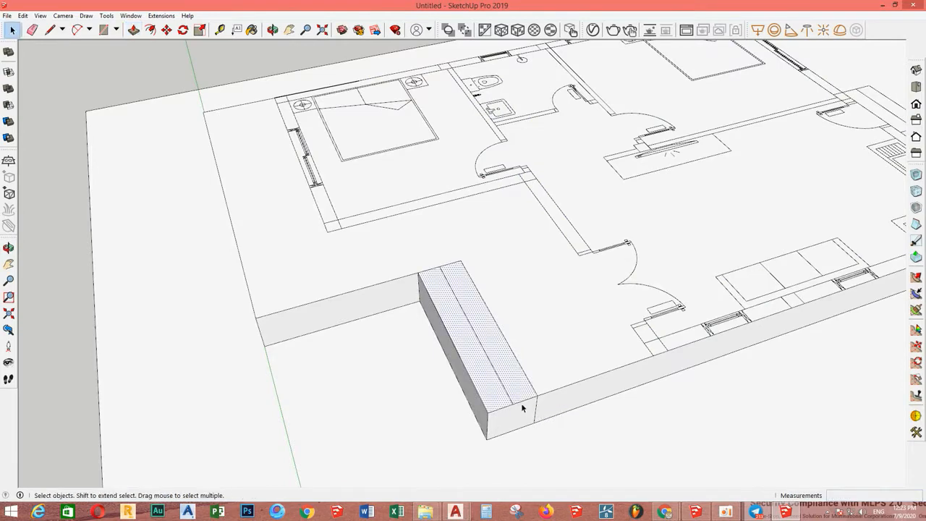
click(521, 402)
middle_drag(520, 398, 517, 377)
key(m)
key(ctrl)
click(537, 390)
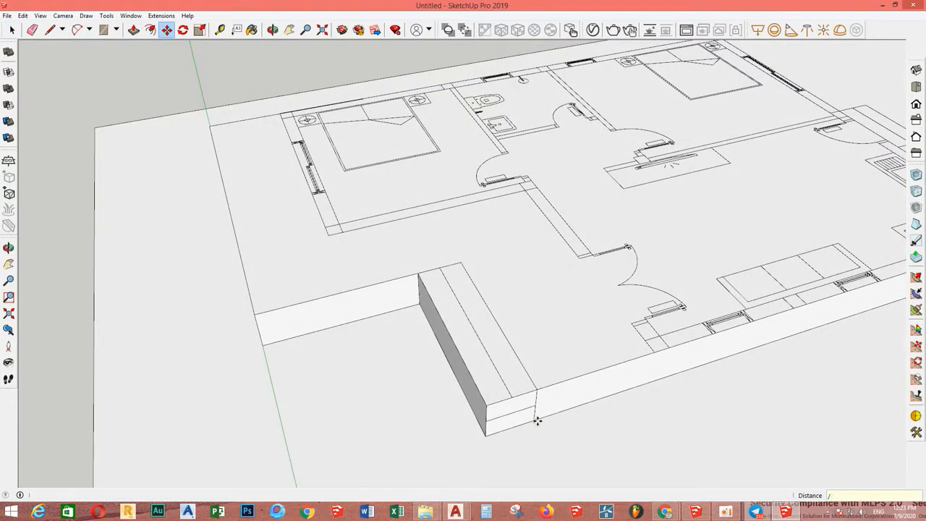
key(space)
Draw a vertical line down the step block's side face from the line between the two treads
scroll(517, 420, up, 3)
mouse_move(506, 413)
middle_down()
mouse_move(497, 399)
mouse_move(497, 408)
middle_up()
key(l)
key(space)
scroll(489, 399, up, 2)
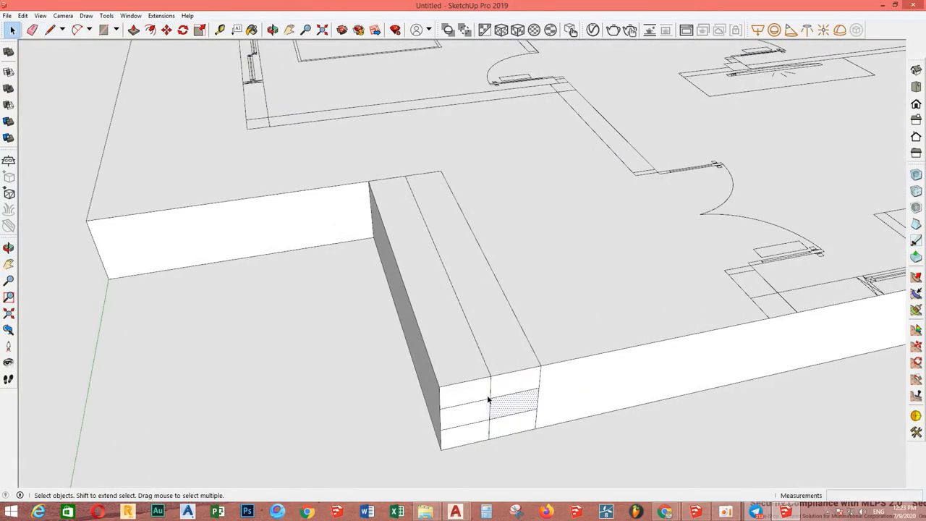
Erase the surplus edges on the step block's side face to leave a two-step stair profile
key(e)
scroll(477, 415, up, 1)
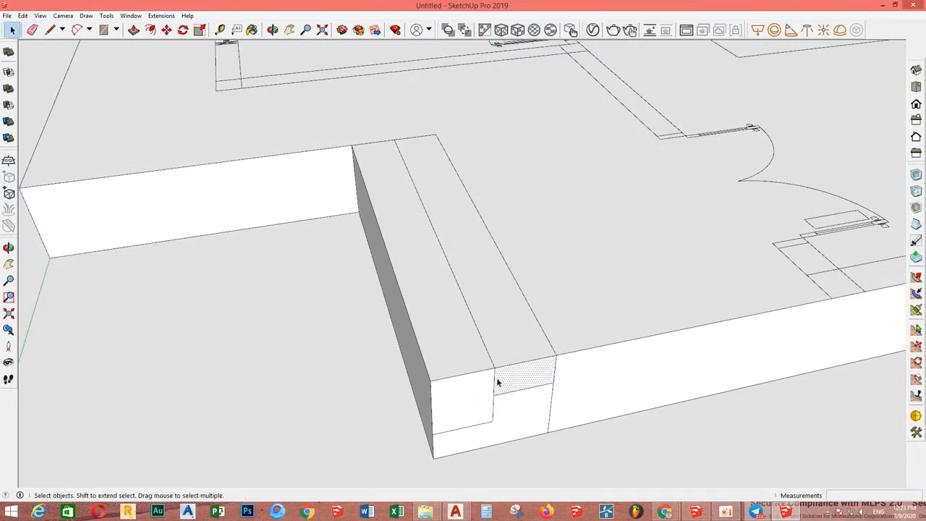
key(e)
click(496, 382)
key(space)
Push the area above the stair profile through the block by 2300 mm to cut the two steps
click(500, 380)
scroll(500, 380, down, 1)
key(p)
click(501, 383)
click(386, 170)
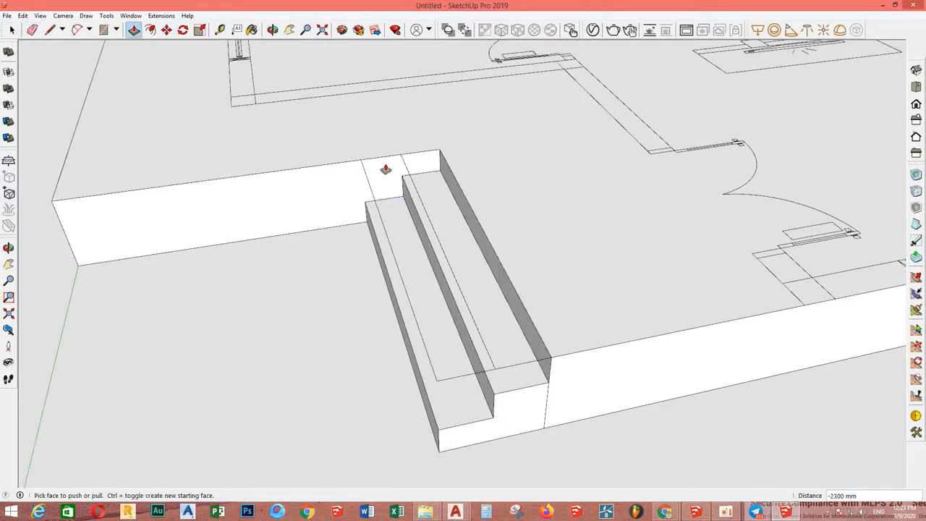
Select all the geometry of the entry steps and make it a group
key(space)
click(411, 181)
scroll(411, 181, down, 1)
scroll(485, 389, up, 1)
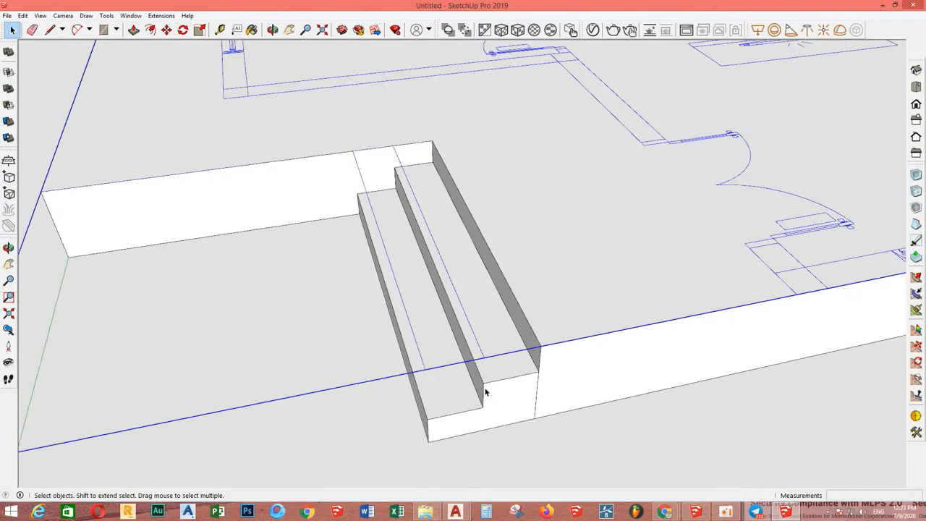
triple_click(488, 387)
right_click(488, 388)
click(568, 296)
Draw a rectangle over the front bedroom wall that faces the entrance, from its outer corner to its inner end
scroll(435, 313, down, 3)
middle_drag(434, 313, 522, 347)
click(457, 301)
scroll(387, 414, up, 3)
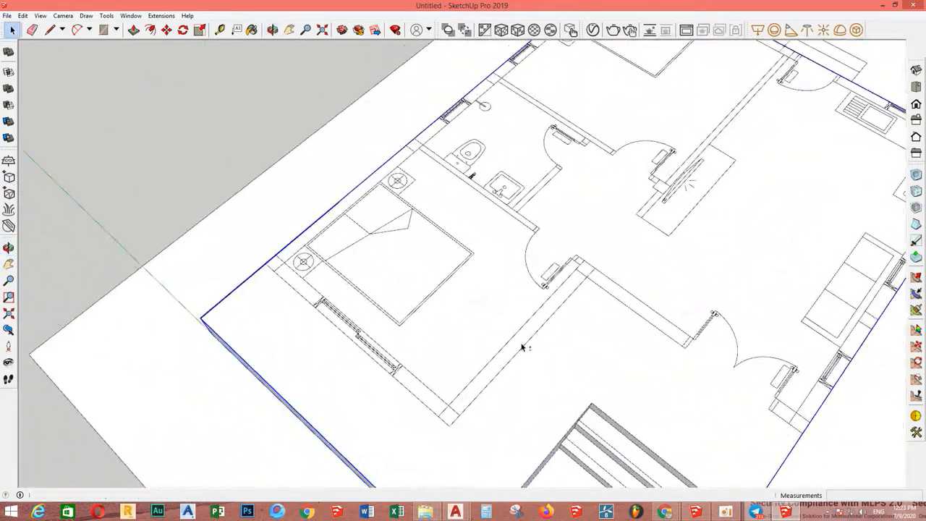
scroll(432, 411, up, 1)
click(441, 414)
click(627, 237)
key(space)
Pull the bedroom wall rectangle up to a height of 3500 mm
click(544, 314)
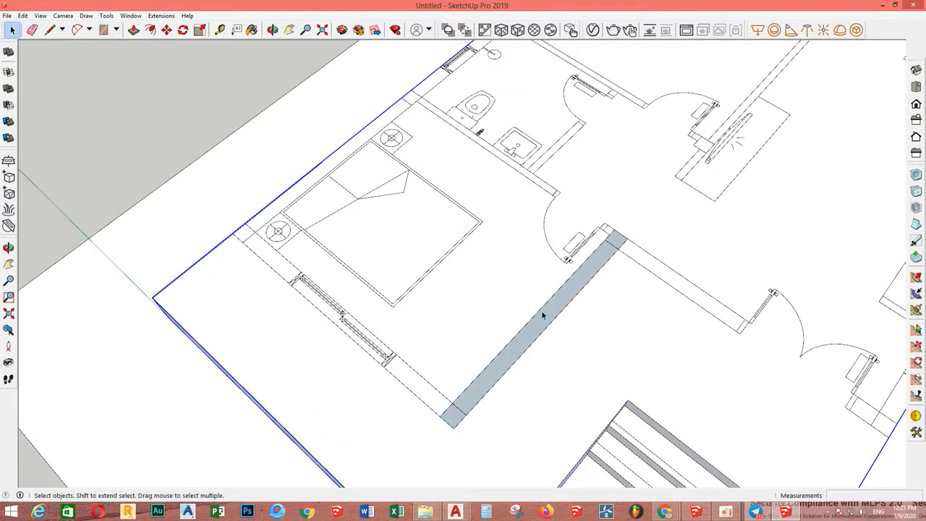
right_click(551, 322)
click(573, 293)
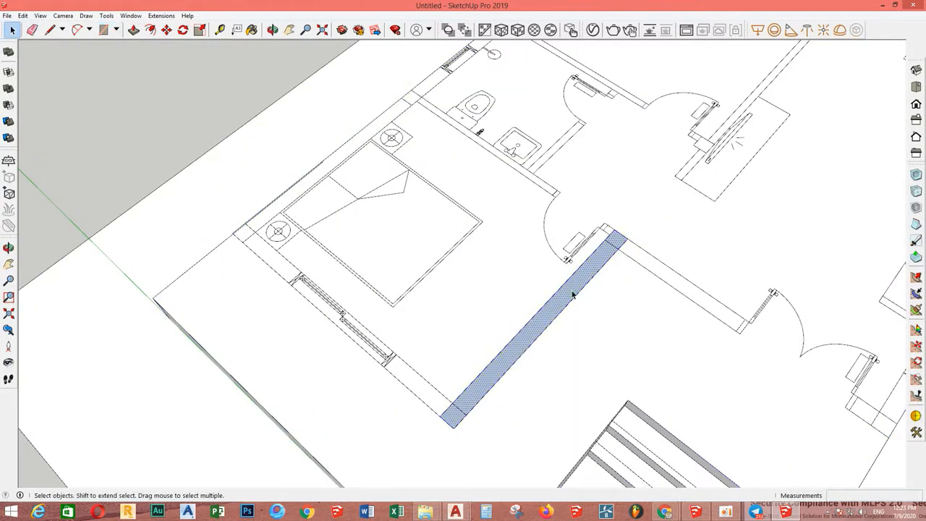
key(p)
click(573, 292)
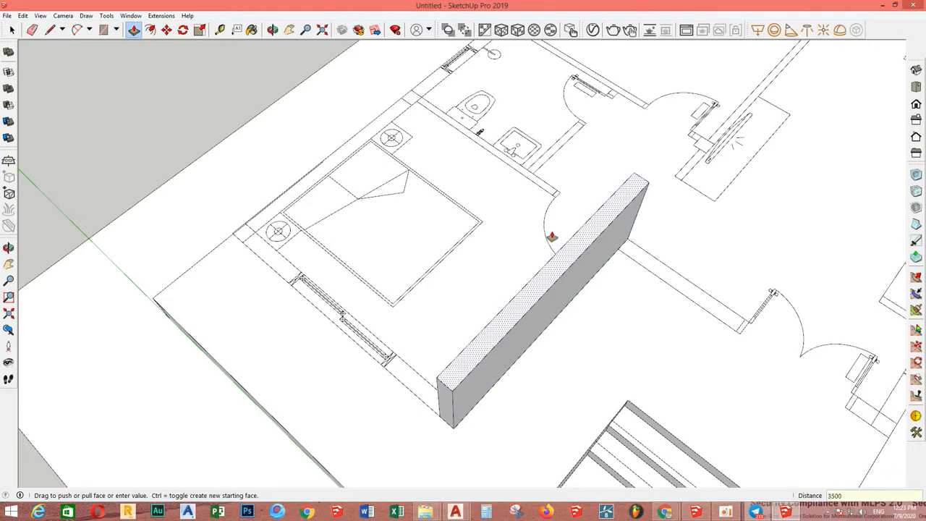
key(Return)
key(space)
Make a group of the whole raised bedroom wall
scroll(556, 232, down, 3)
middle_drag(556, 231, 369, 287)
triple_click(453, 298)
right_click(455, 299)
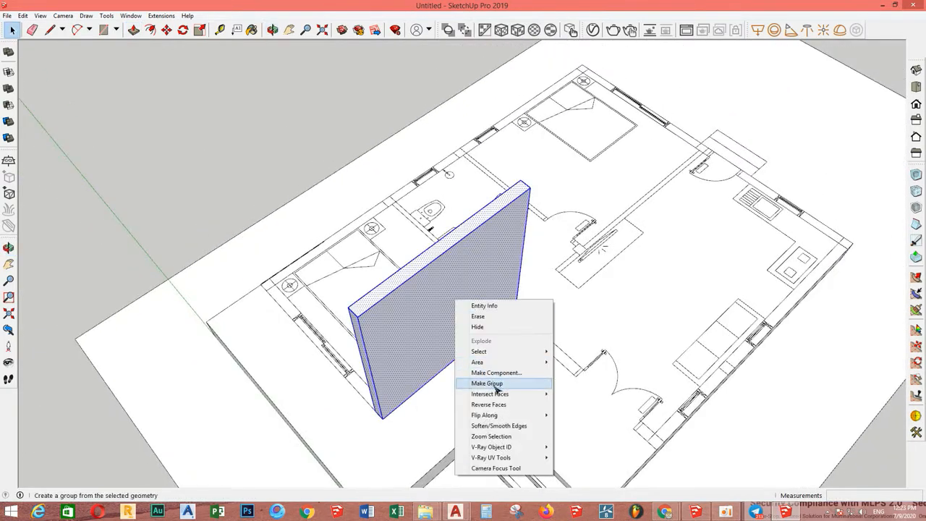
click(497, 385)
Copy the end edge of the front bedroom wall across by the wall thickness and pull the strip 1650 mm to the entrance door opening
scroll(490, 316, up, 6)
key(m)
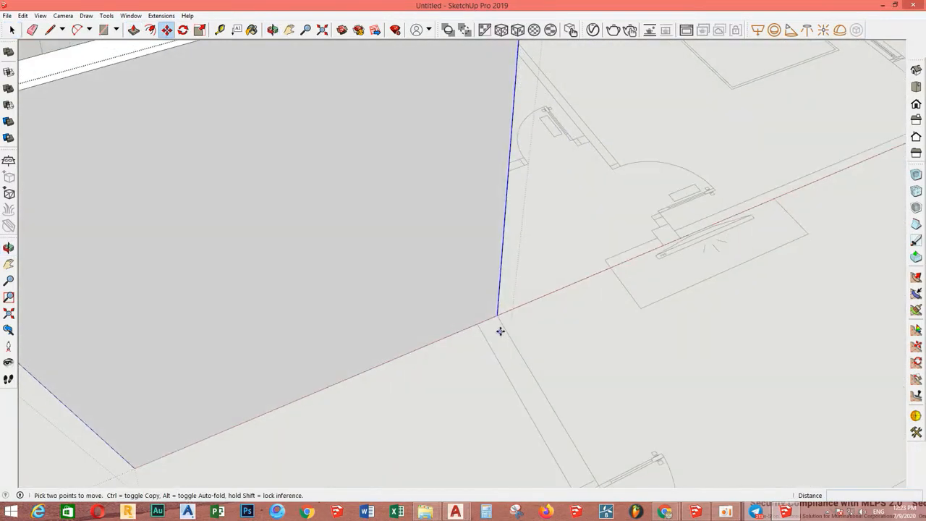
click(483, 324)
key(space)
click(492, 308)
key(p)
scroll(494, 306, down, 3)
click(494, 306)
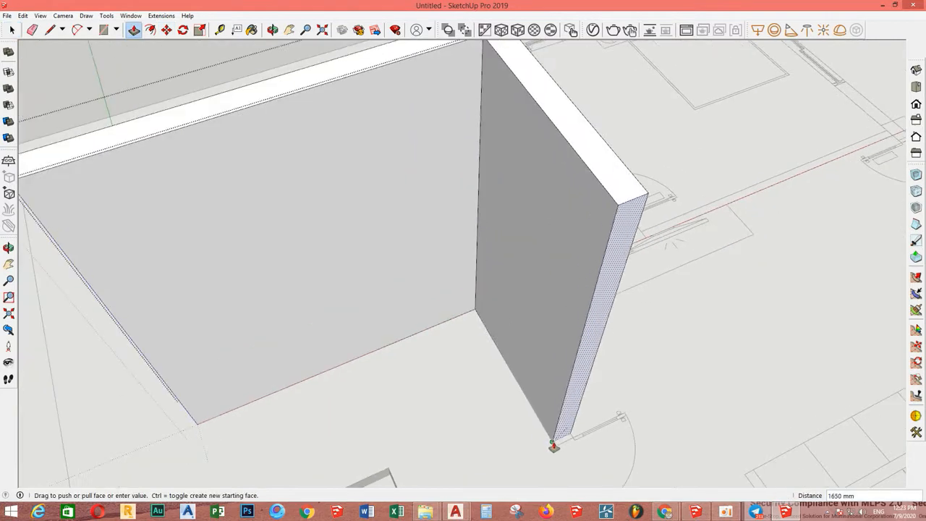
click(552, 445)
scroll(542, 402, down, 3)
Add a guide at the entrance door's jamb and extend the wall across the door opening to the living room's outer corner
scroll(542, 407, up, 5)
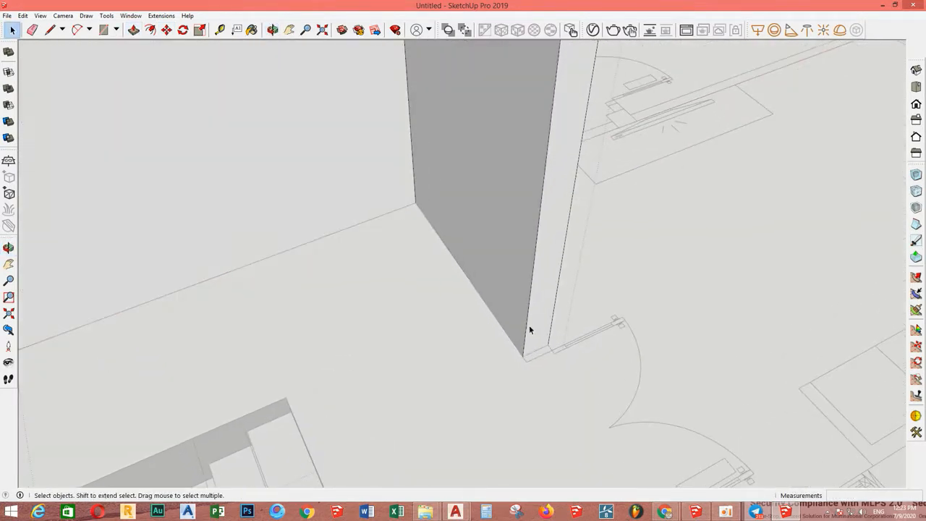
key(t)
key(space)
click(539, 323)
key(p)
click(539, 324)
scroll(602, 427, down, 2)
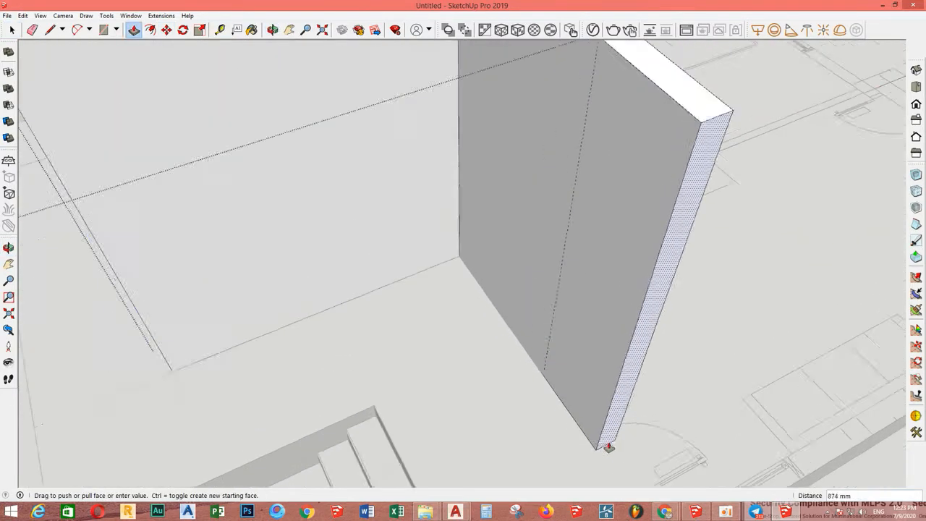
shift+middle_drag(609, 446, 424, 393)
click(563, 313)
key(space)
Copy the end edge across by the wall thickness at that corner and pull the strip along the living room's side wall to the first window
key(space)
scroll(570, 310, up, 1)
scroll(408, 364, up, 2)
click(413, 386)
key(m)
key(ctrl)
click(365, 408)
click(389, 386)
key(space)
click(380, 384)
key(p)
click(380, 389)
click(434, 393)
key(space)
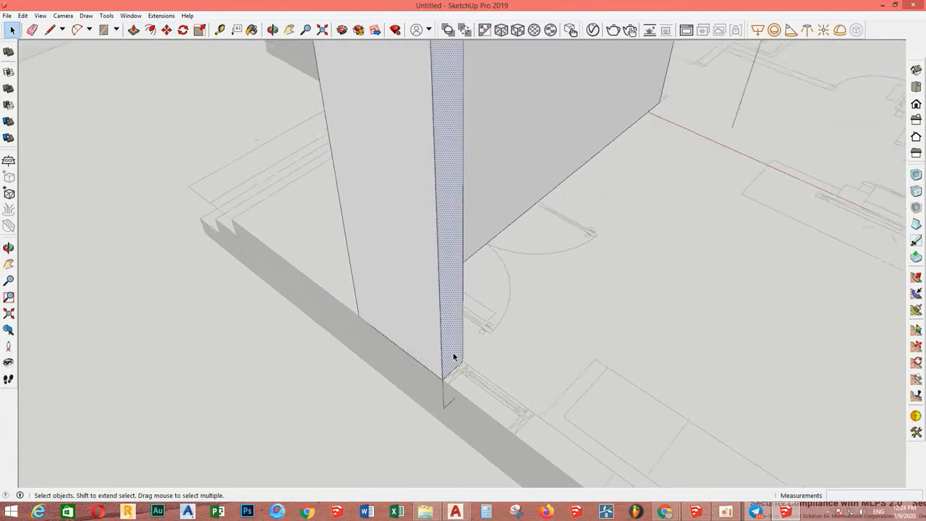
Add vertical guides at the jambs of the two windows along the living room's side wall
key(t)
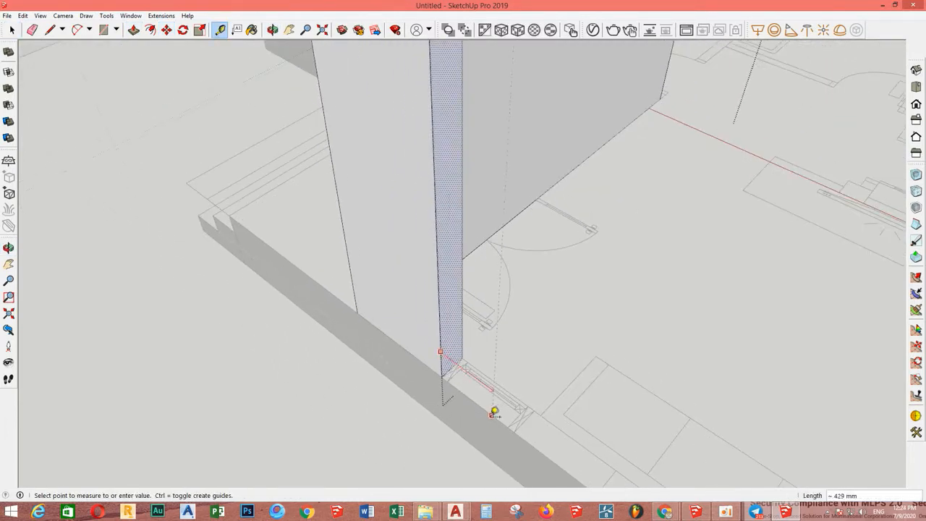
click(518, 389)
scroll(519, 388, down, 2)
shift+middle_drag(518, 389, 560, 327)
scroll(539, 330, up, 4)
click(505, 327)
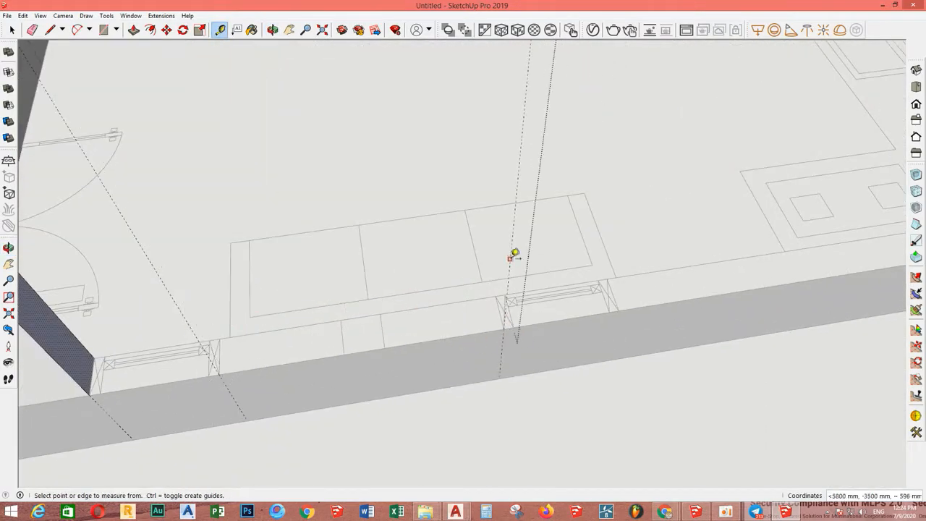
click(632, 307)
shift+middle_drag(714, 287, 366, 210)
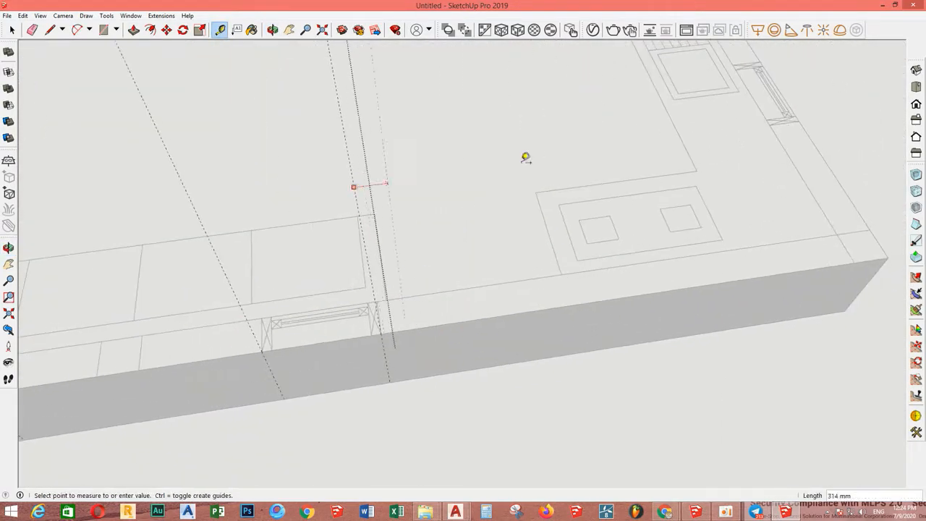
Add vertical guides at both jambs of the kitchen window in the rear wall
middle_drag(526, 157, 583, 293)
click(723, 380)
middle_drag(723, 380, 598, 364)
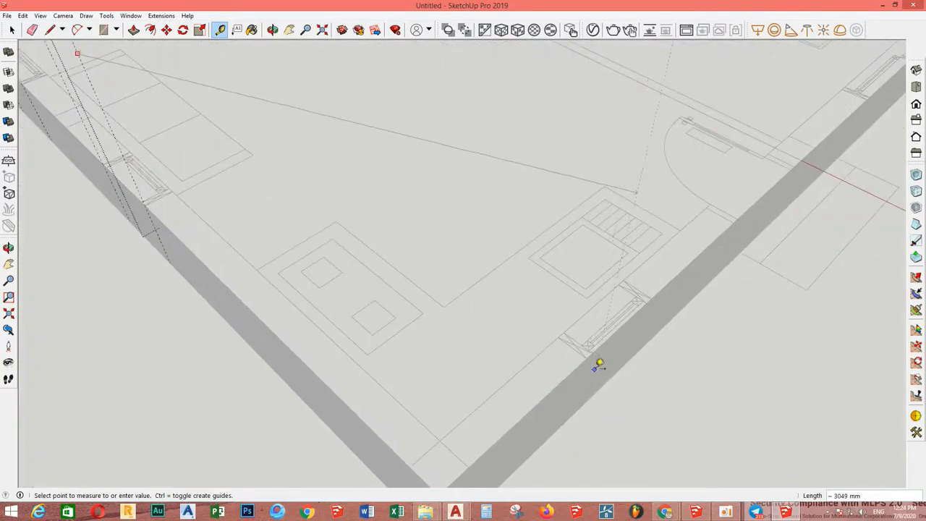
click(661, 292)
middle_drag(660, 291, 514, 265)
click(555, 275)
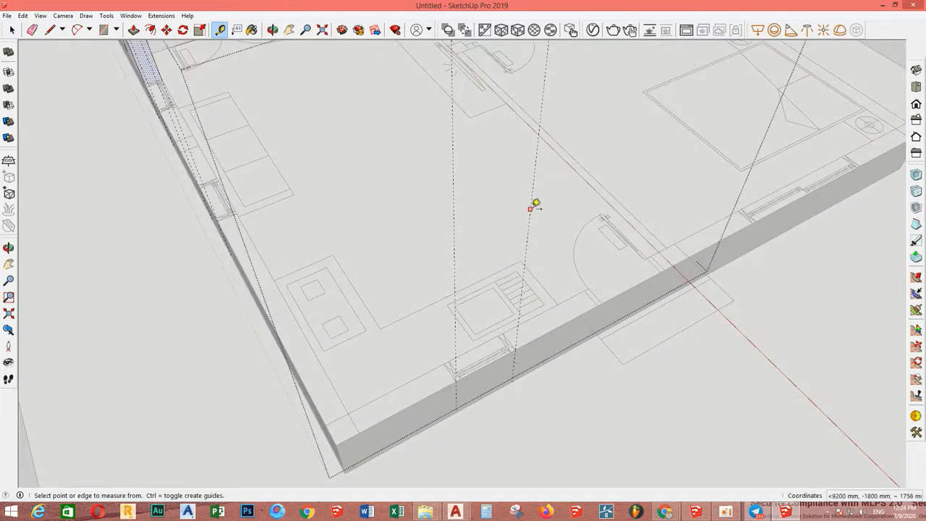
Add vertical guides at the jambs of the back door and of the rear bedroom's wide window
click(535, 204)
middle_drag(535, 204, 348, 353)
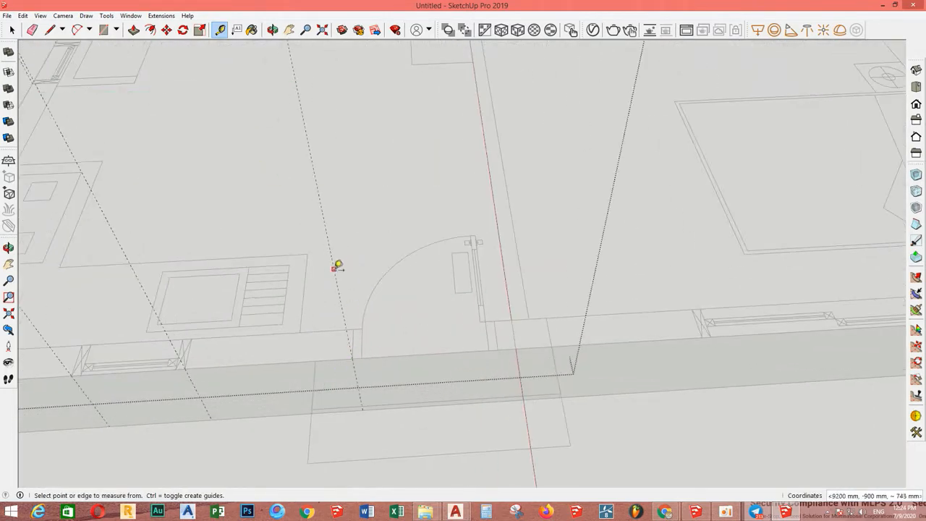
middle_drag(505, 299, 556, 393)
click(577, 338)
middle_drag(645, 328, 595, 405)
click(586, 400)
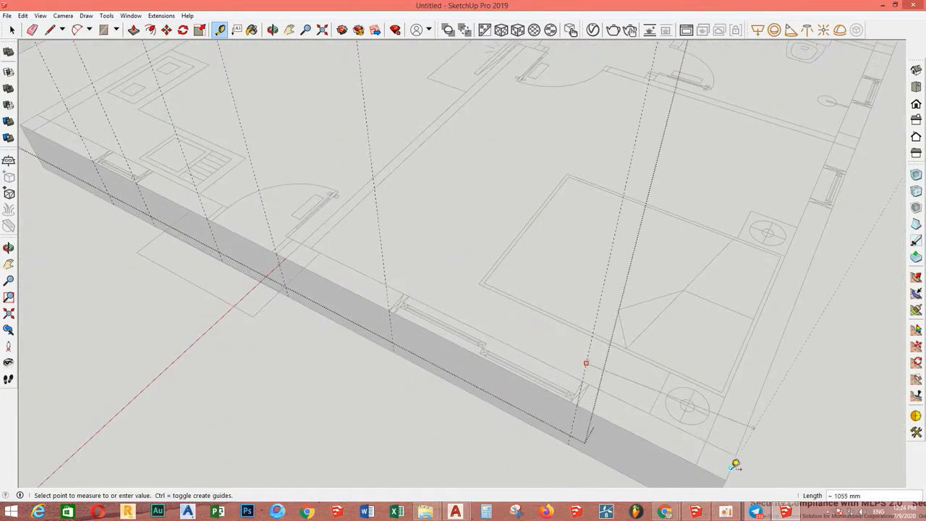
Add vertical guides at the jambs of the rear bedroom's side window and of the bathroom window
middle_drag(736, 464, 609, 331)
middle_drag(697, 296, 520, 428)
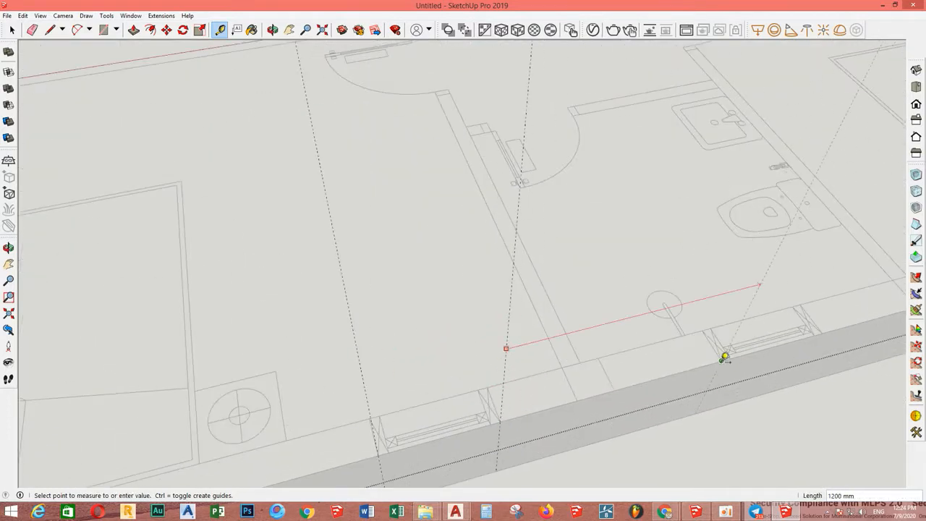
click(725, 357)
middle_drag(725, 358, 514, 324)
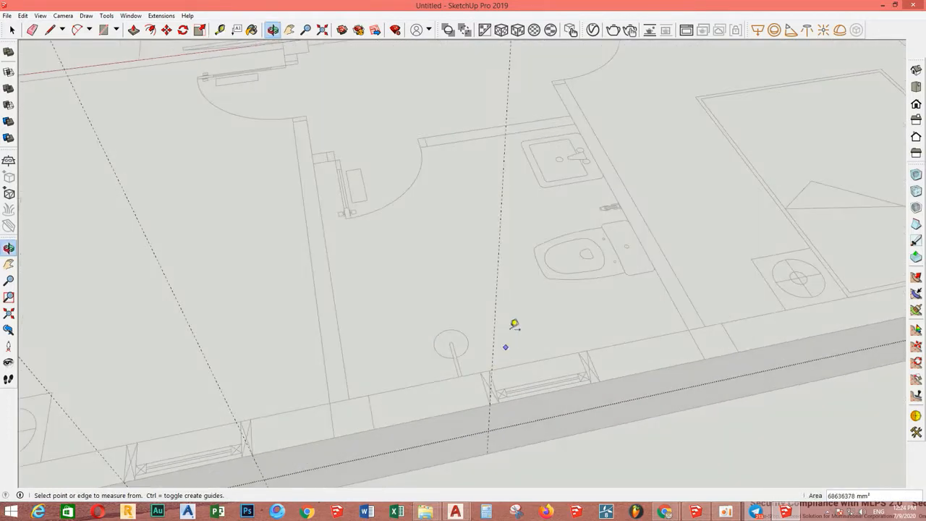
click(615, 324)
Add vertical guides at both jambs of the front bedroom's window
middle_drag(615, 324, 290, 404)
middle_drag(713, 388, 531, 403)
scroll(587, 284, up, 2)
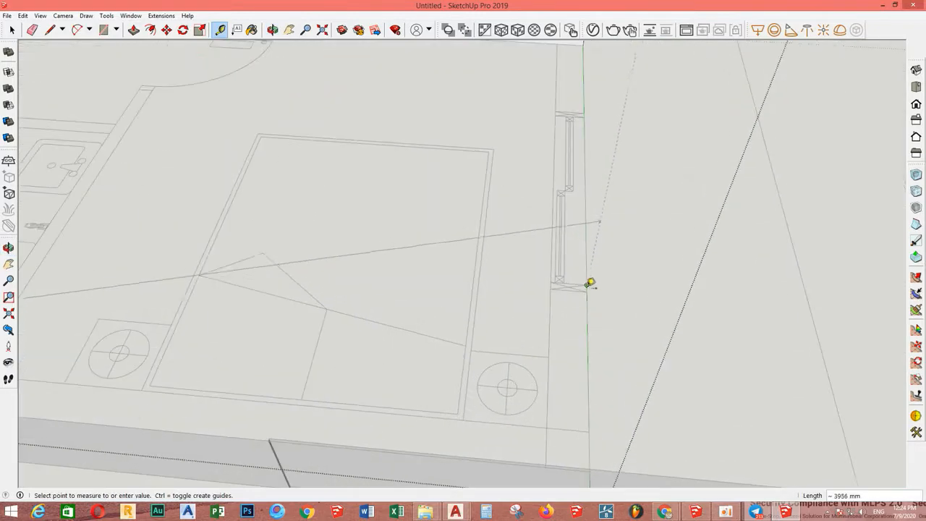
click(589, 288)
middle_drag(589, 288, 245, 265)
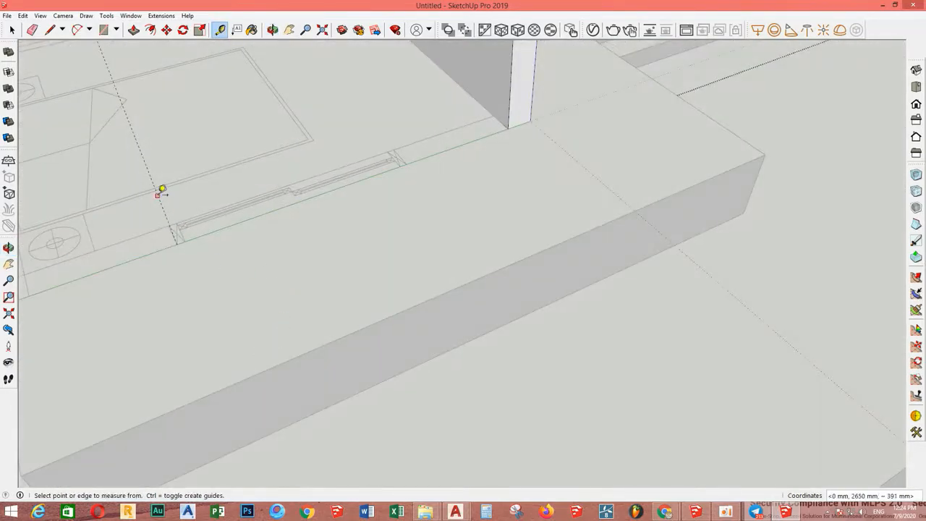
middle_drag(486, 171, 531, 279)
scroll(612, 259, up, 2)
Open the wall group for editing, divide the front bedroom wall's outer end at the wall thickness and pull the strip to the front bedroom window
key(space)
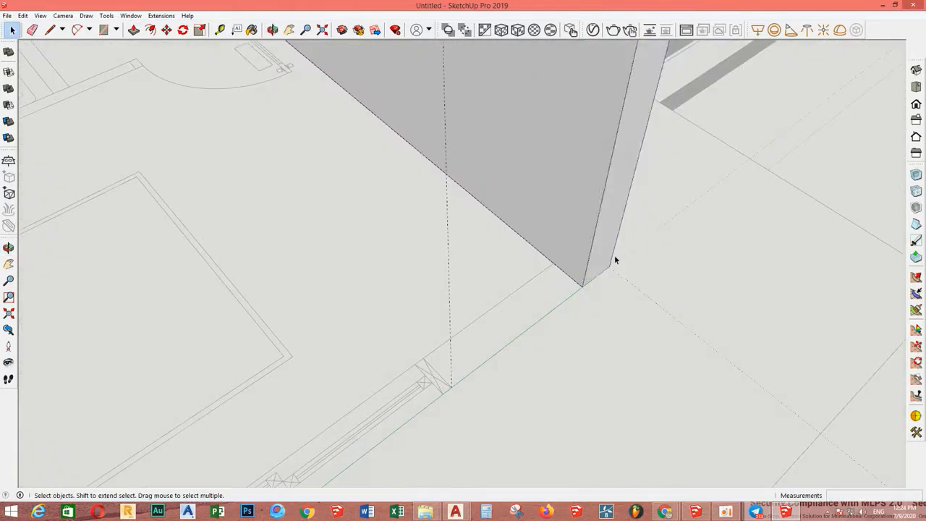
double_click(595, 264)
scroll(591, 263, up, 1)
click(590, 263)
click(586, 266)
scroll(582, 289, up, 2)
key(m)
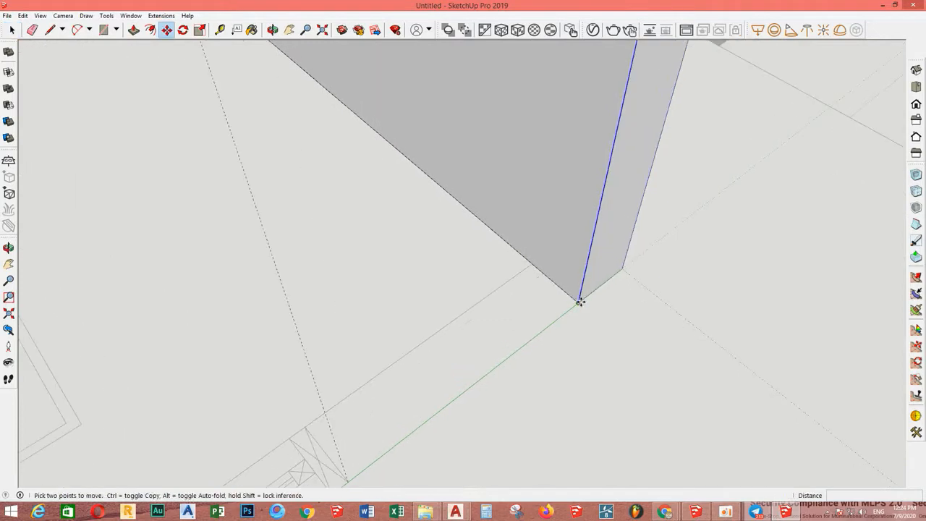
key(space)
click(570, 261)
scroll(579, 262, down, 1)
key(p)
click(580, 285)
shift+middle_drag(453, 408, 496, 301)
click(440, 354)
Extend the front bedroom's outer wall across the window to the far corner of the bedroom
key(space)
click(488, 279)
scroll(488, 280, down, 1)
key(p)
click(488, 281)
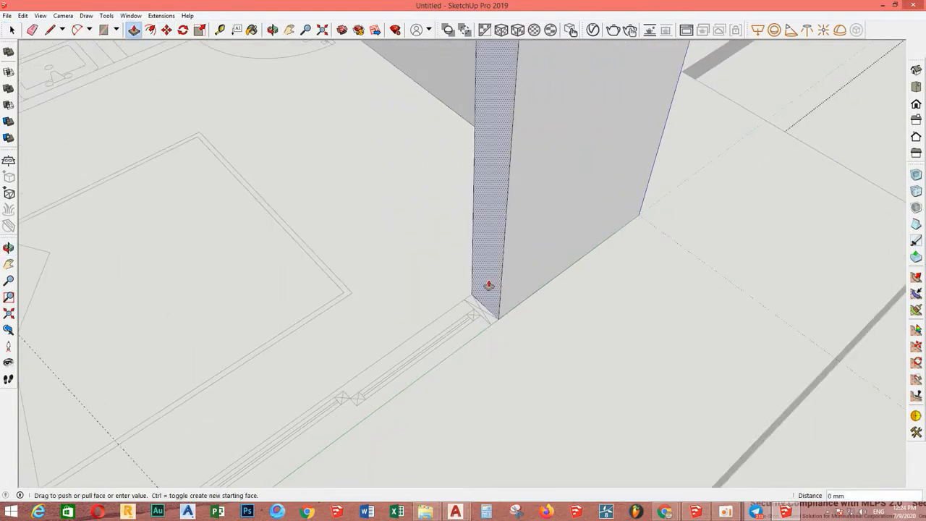
scroll(481, 290, down, 3)
shift+middle_drag(396, 376, 508, 301)
click(429, 374)
click(422, 353)
scroll(346, 399, down, 2)
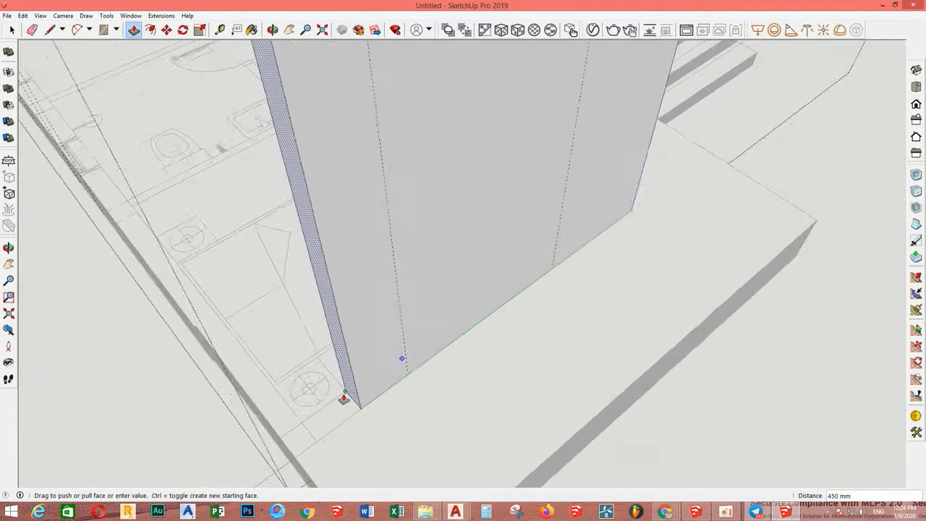
middle_drag(345, 399, 726, 378)
click(449, 422)
Copy the end edge across by the wall thickness at the bedroom corner and pull the strip 9000 mm along the bathroom side to the rear corner
key(space)
click(712, 304)
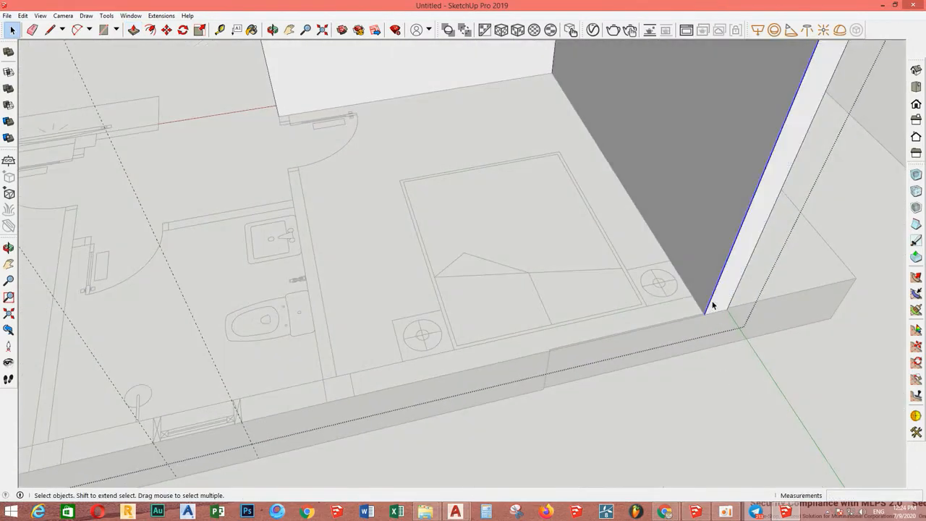
scroll(712, 304, up, 1)
key(m)
click(702, 318)
key(ctrl)
click(687, 292)
key(space)
key(p)
click(710, 294)
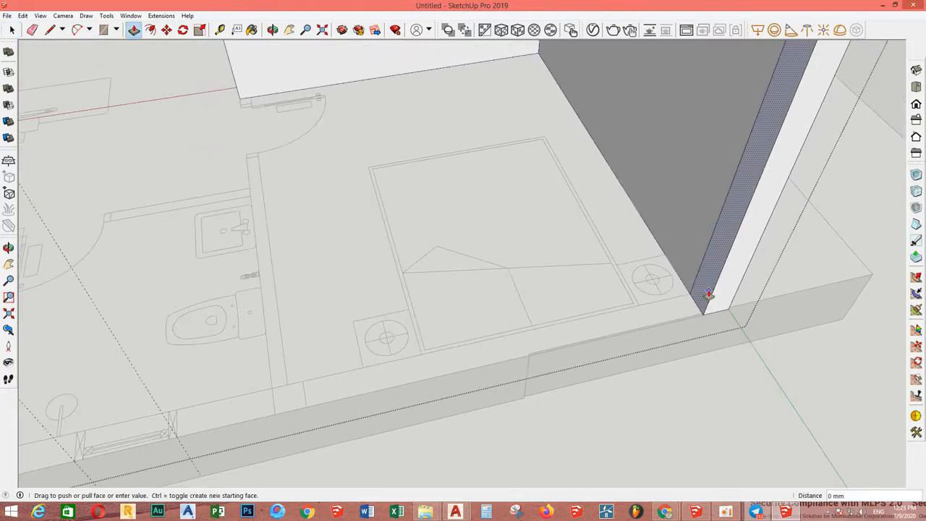
middle_drag(257, 409, 538, 285)
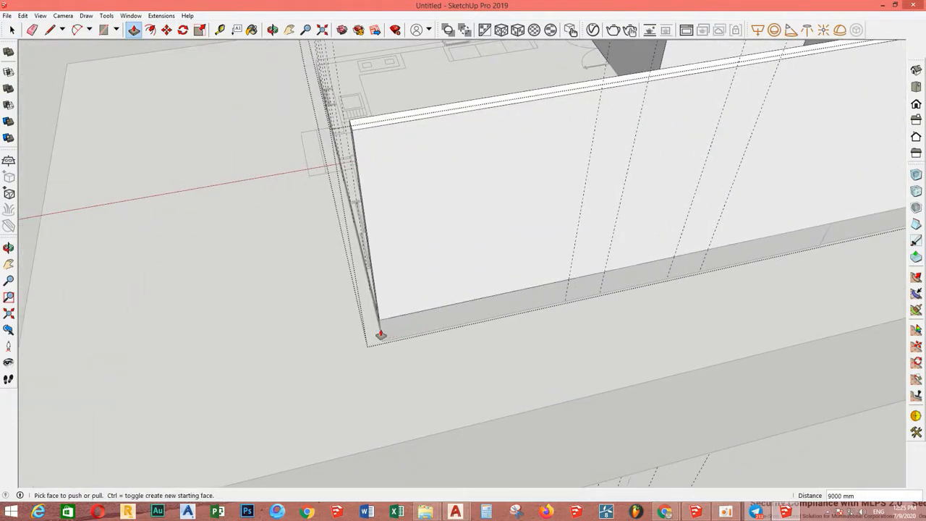
Copy the end edge across by the wall thickness at the rear bedroom corner and pull the strip along the rear wall to the kitchen corner
middle_drag(381, 335, 680, 236)
scroll(622, 217, up, 3)
key(space)
click(617, 212)
middle_drag(617, 213, 660, 259)
key(m)
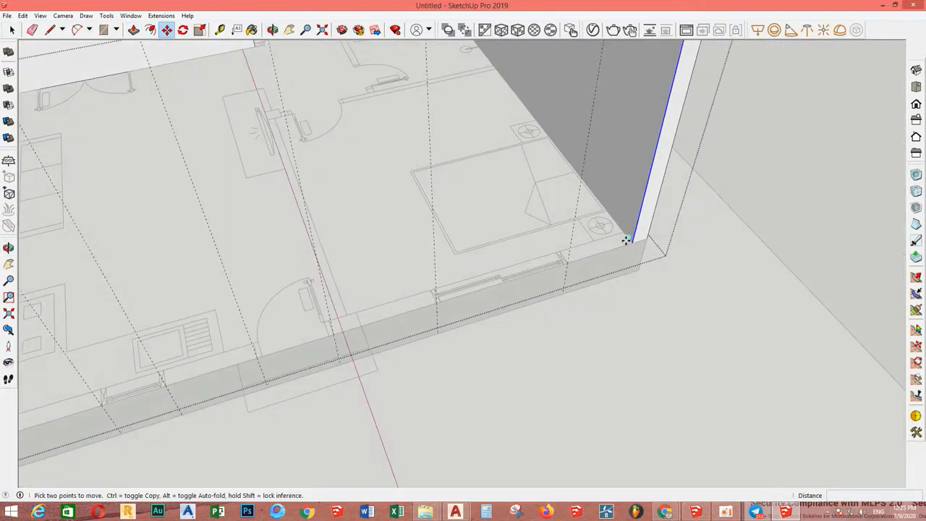
click(623, 233)
key(space)
key(p)
click(631, 225)
middle_drag(422, 316, 735, 259)
click(556, 323)
Copy the end edge 200 mm across at the kitchen corner and pull the strip 5200 mm to meet the living room's side wall
key(space)
scroll(554, 295, up, 3)
middle_drag(552, 290, 656, 257)
scroll(560, 279, up, 2)
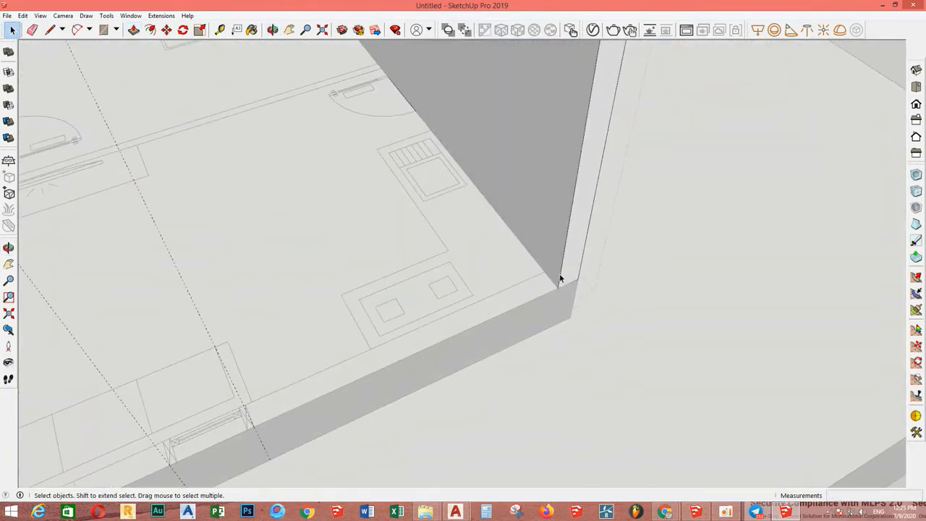
click(560, 276)
middle_drag(560, 278, 576, 291)
click(560, 284)
key(ctrl)
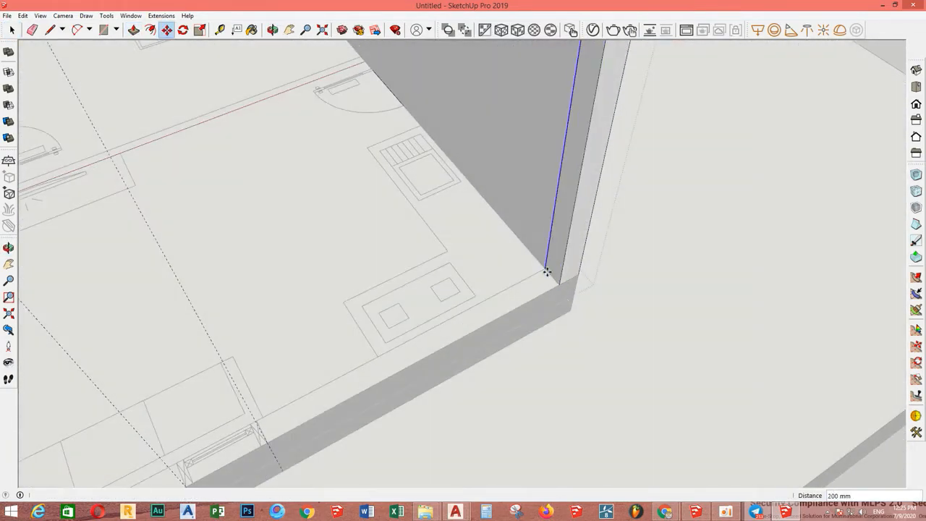
click(548, 271)
key(space)
key(p)
scroll(555, 269, down, 3)
click(558, 267)
scroll(402, 336, down, 3)
middle_drag(399, 342, 597, 291)
click(546, 309)
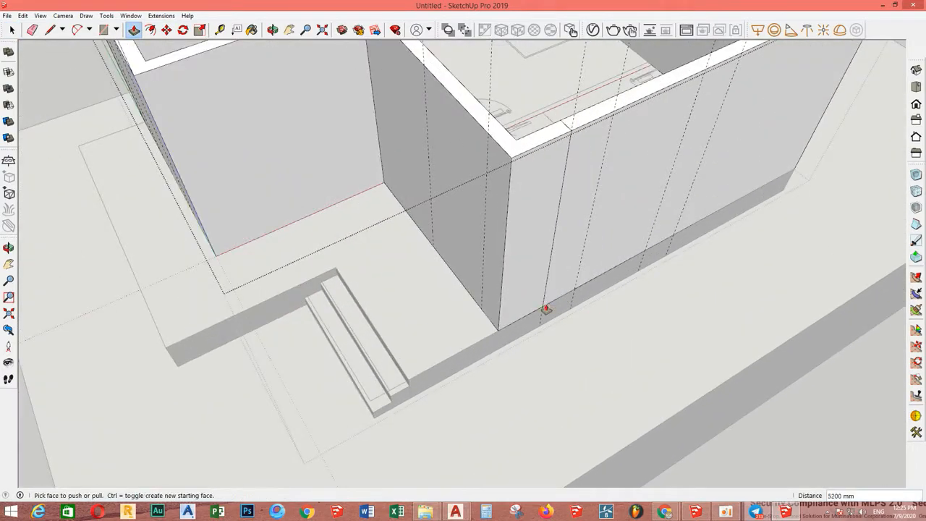
Add a guide 2200 mm above the base of the entrance wall and draw the door rectangle between the jamb guides
scroll(547, 307, down, 3)
middle_drag(546, 305, 713, 269)
scroll(503, 283, up, 3)
shift+middle_drag(503, 283, 520, 287)
scroll(521, 289, up, 2)
key(t)
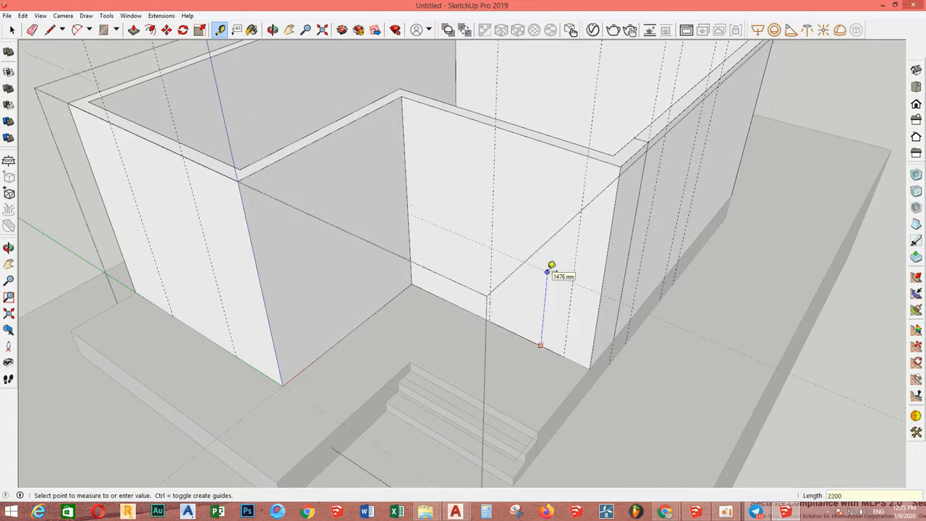
key(t)
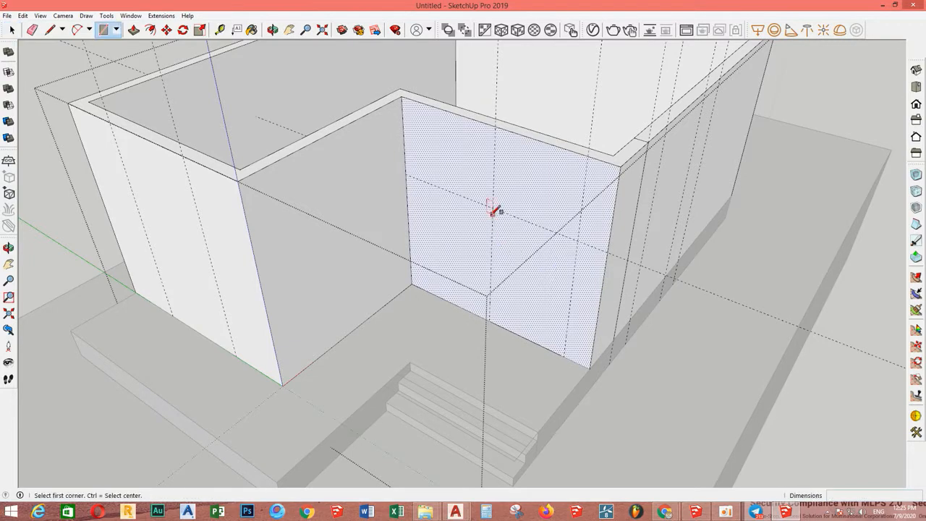
click(566, 358)
Push the door rectangle through the entrance wall to cut the opening
key(space)
click(549, 317)
scroll(549, 317, up, 3)
key(p)
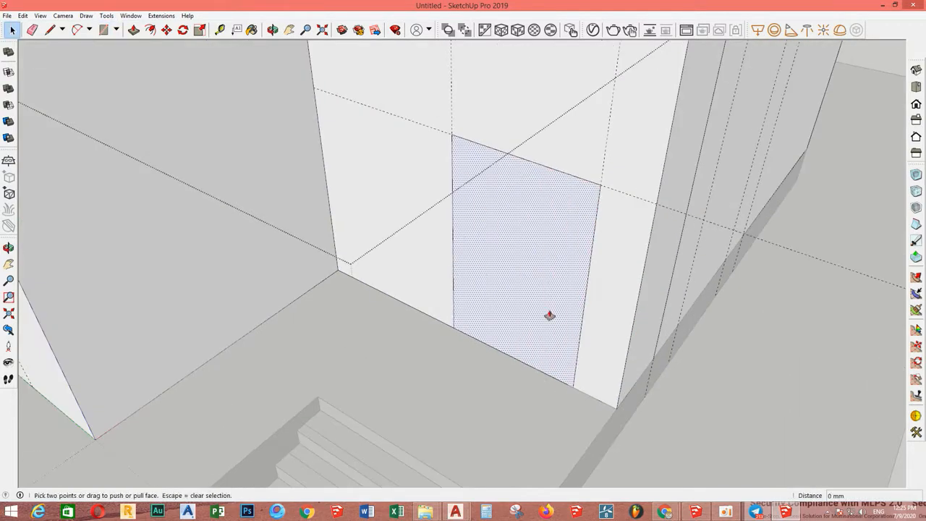
drag(550, 317, 534, 235)
scroll(535, 234, down, 3)
Add a horizontal guide 2200 mm above the base of the living room's side wall
shift+middle_drag(556, 231, 418, 353)
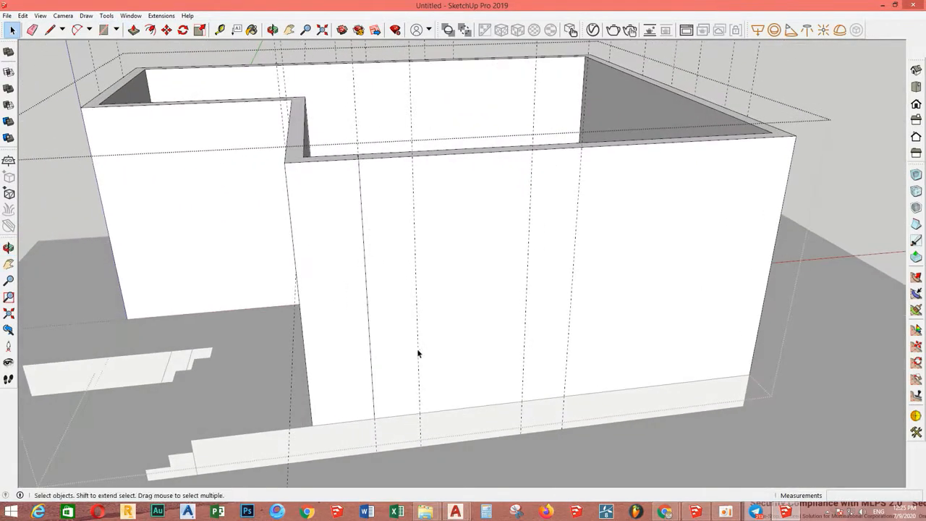
key(space)
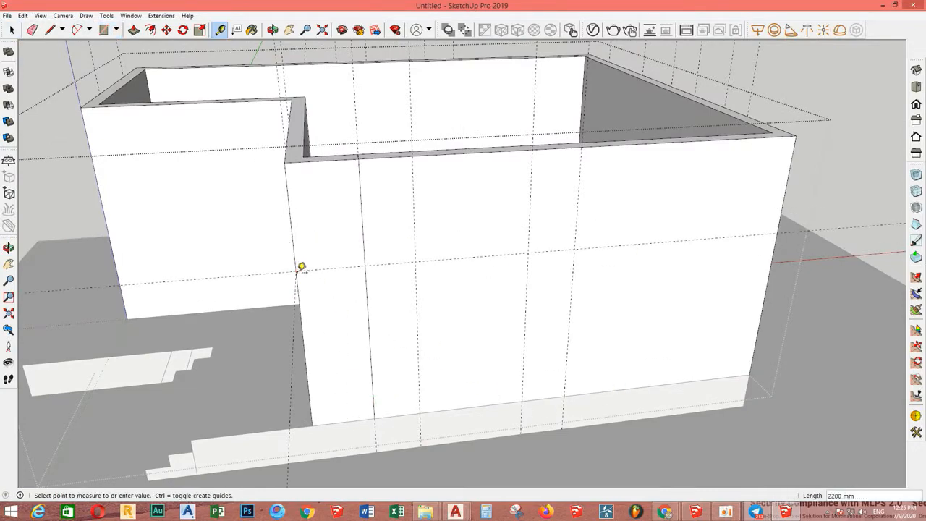
click(297, 271)
middle_drag(409, 282, 527, 281)
scroll(470, 375, up, 3)
Add a low horizontal guide across the living room's side wall and draw the first tall window rectangle between the guides
key(space)
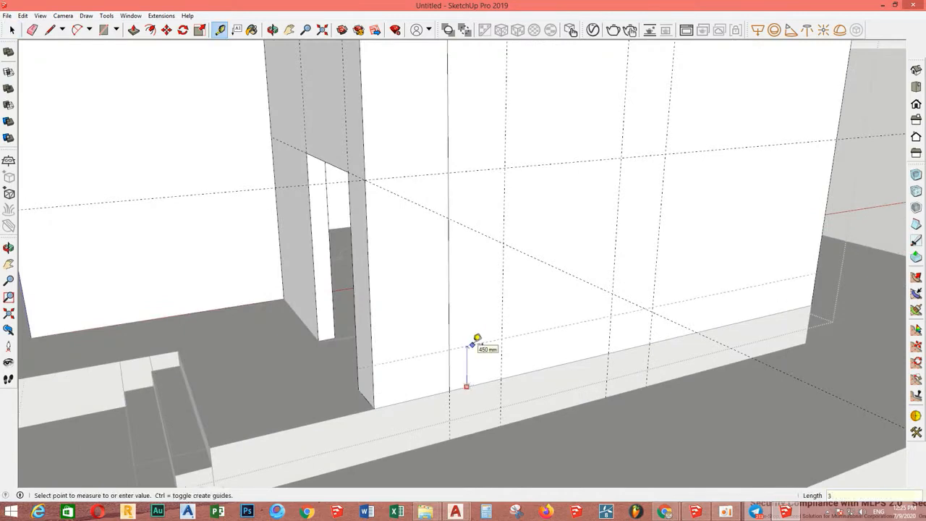
middle_drag(479, 326, 434, 347)
key(r)
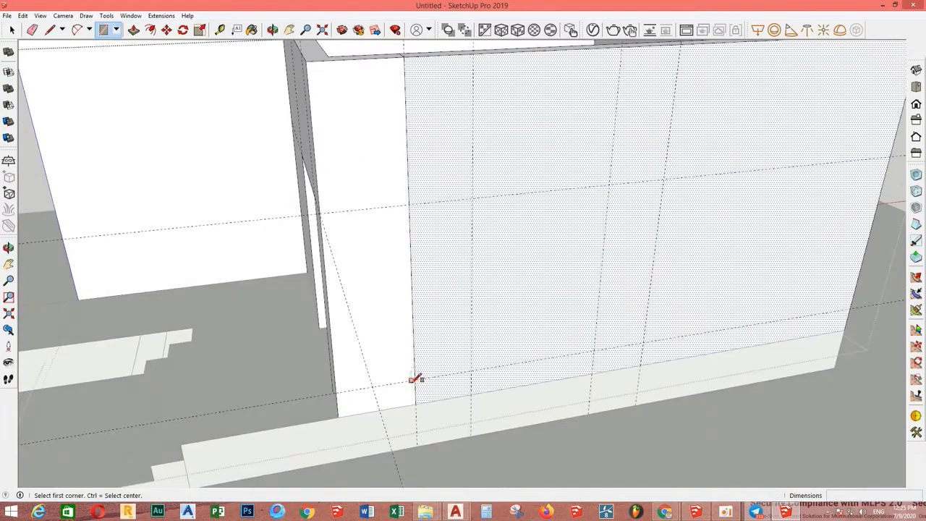
click(473, 199)
key(space)
click(456, 248)
middle_drag(455, 254, 442, 311)
scroll(441, 318, up, 1)
key(p)
click(441, 333)
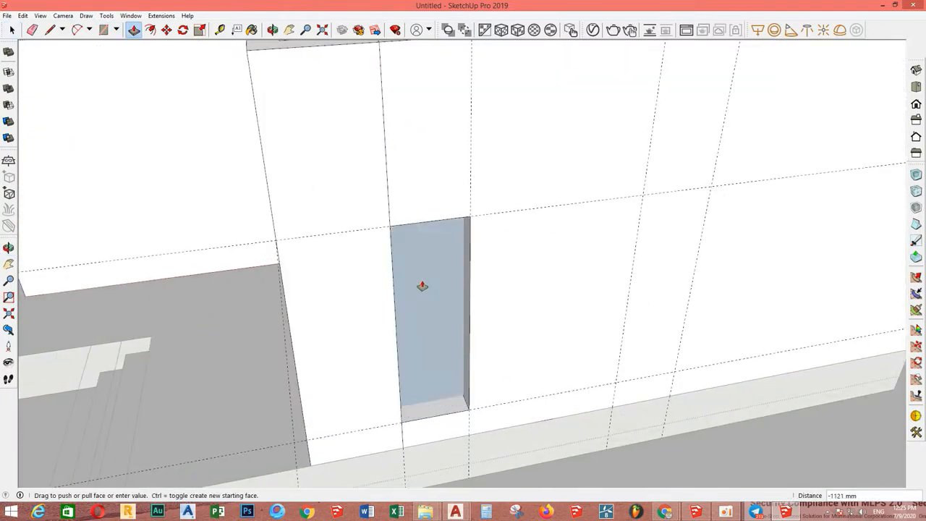
click(422, 287)
key(ctrl+z)
click(441, 361)
click(419, 320)
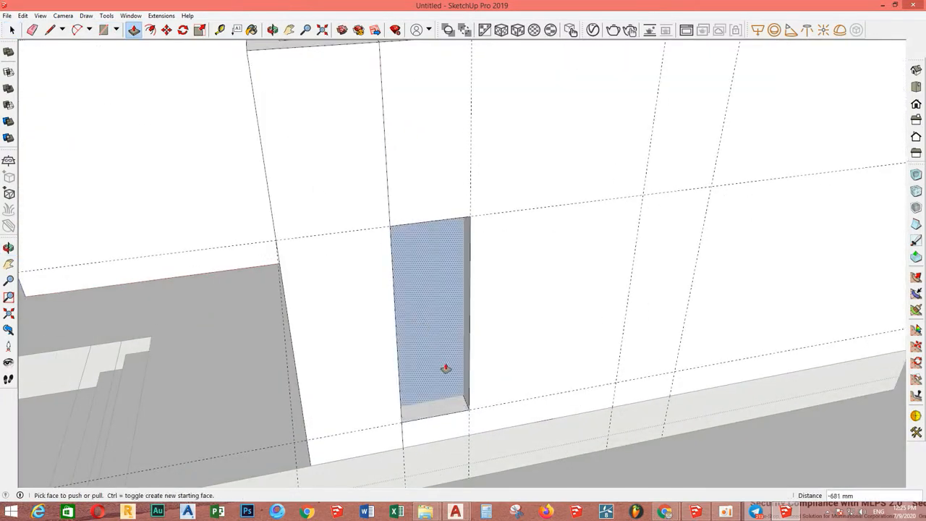
key(ctrl+z)
Push the first window rectangle through the living room's side wall to cut the opening
click(445, 383)
click(426, 366)
scroll(434, 365, down, 1)
middle_drag(607, 333, 426, 375)
Draw the second tall window rectangle between the next pair of guides and push it through the living room's side wall
key(space)
click(324, 348)
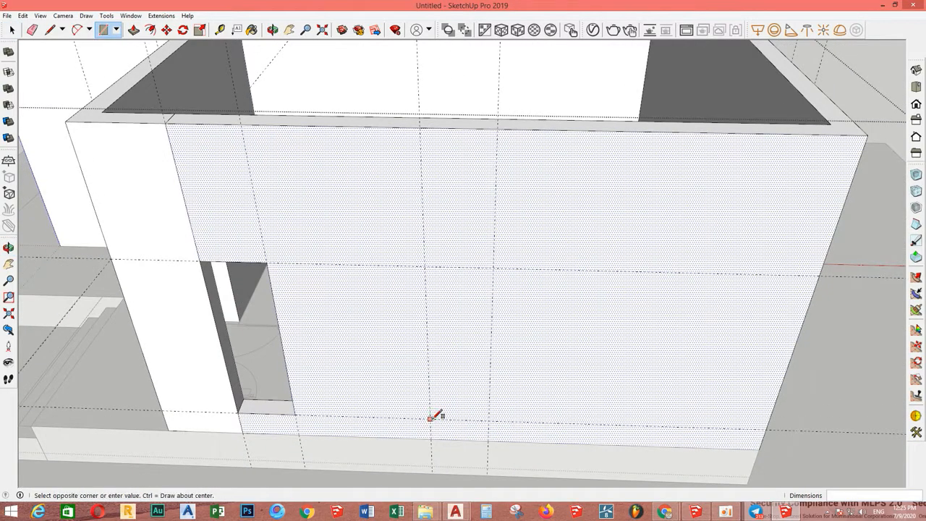
click(493, 268)
key(space)
click(471, 324)
key(p)
double_click(471, 327)
key(space)
scroll(474, 327, down, 3)
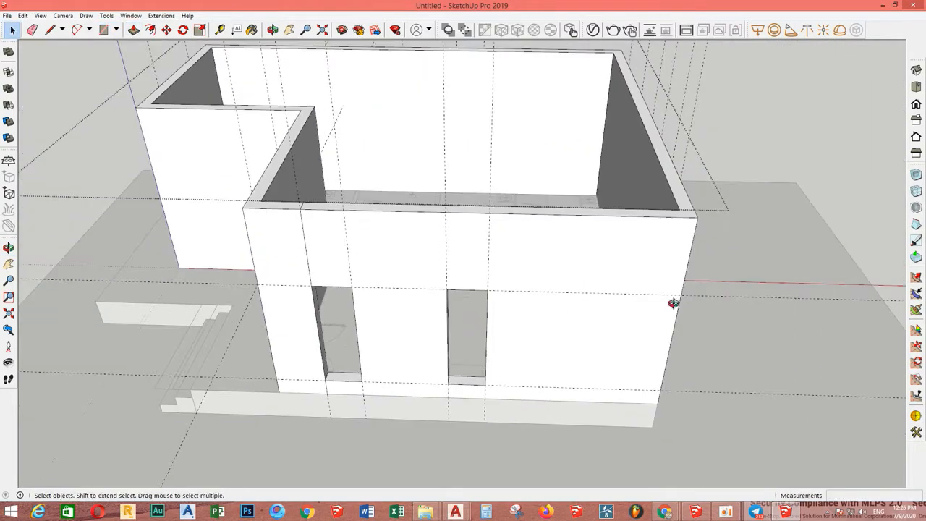
Add lower and upper horizontal guides across the adjoining rear wall, level with the side wall's window guides
middle_drag(673, 304, 450, 356)
scroll(474, 325, up, 1)
key(t)
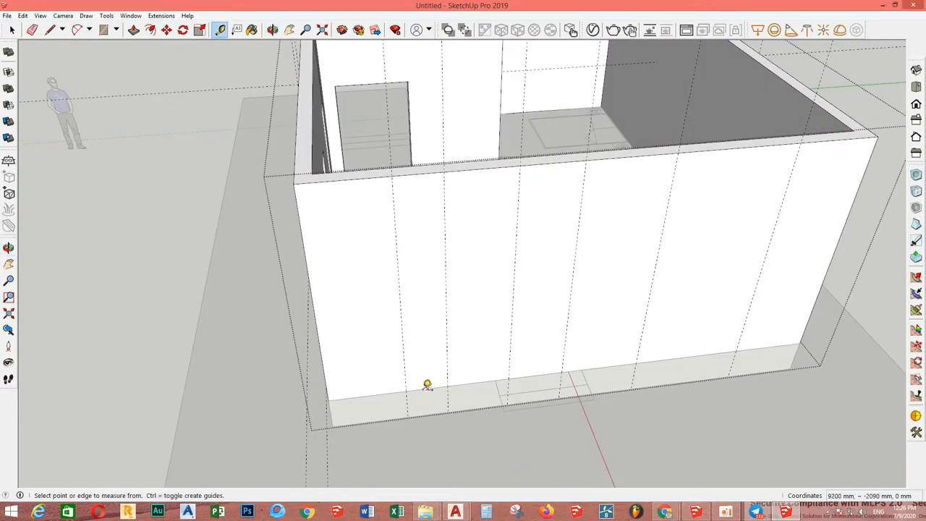
key(space)
scroll(420, 362, up, 2)
click(388, 396)
scroll(388, 396, down, 5)
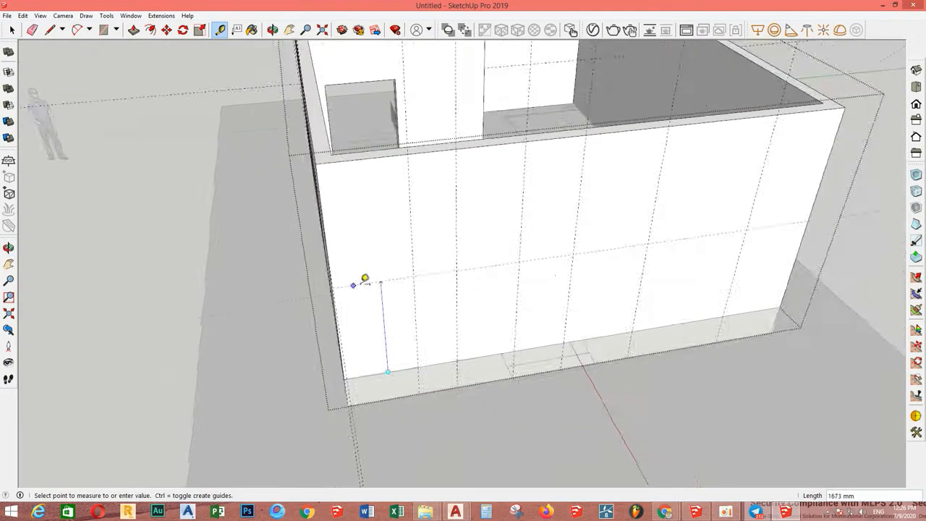
middle_drag(362, 275, 550, 228)
click(561, 346)
scroll(561, 346, up, 2)
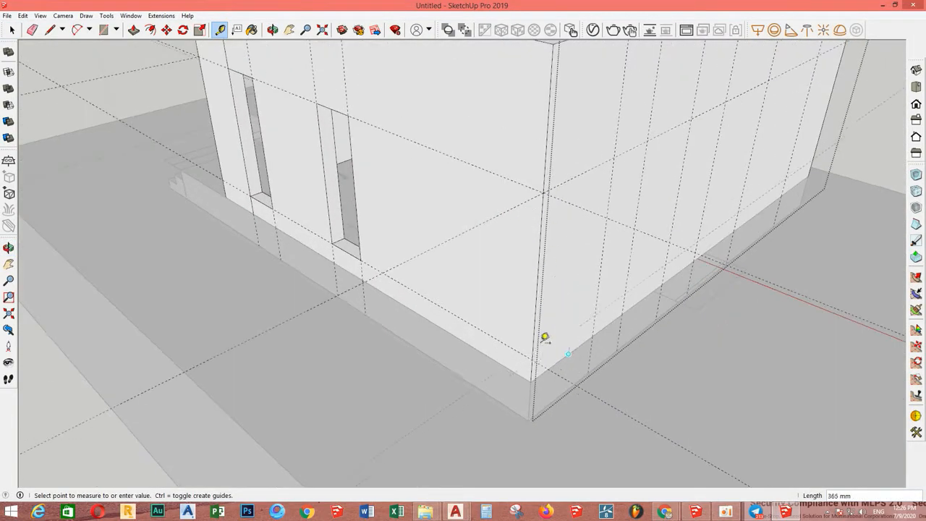
scroll(536, 354, down, 4)
middle_drag(536, 355, 330, 318)
Draw a rectangle between the rear wall's first pair of vertical guides and push it through to cut a window opening
key(space)
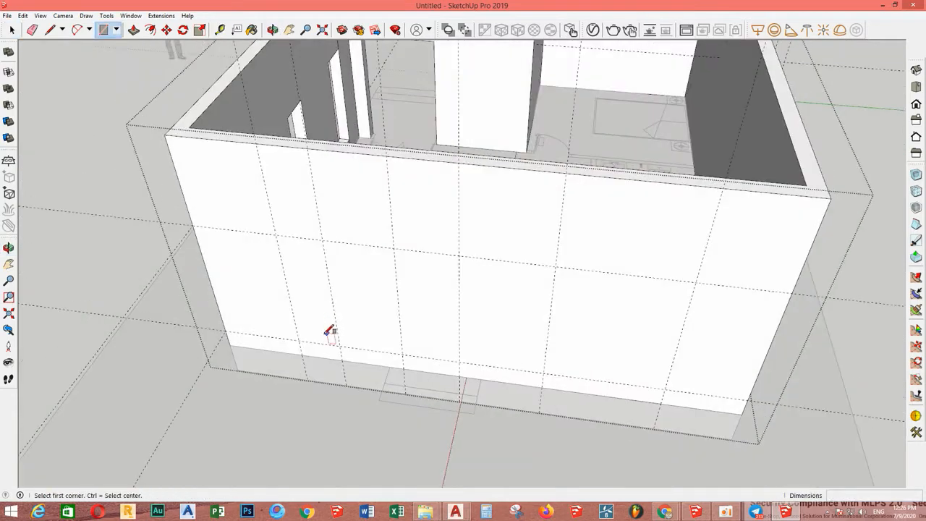
key(p)
double_click(311, 289)
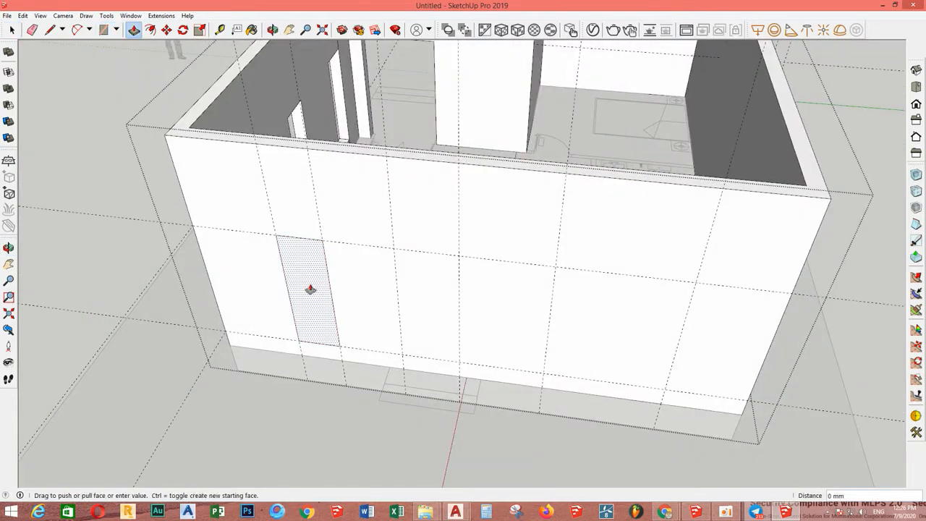
key(space)
Raise the sill face of the rear wall's first window opening to make the window shorter
scroll(315, 343, up, 2)
key(p)
drag(316, 343, 341, 288)
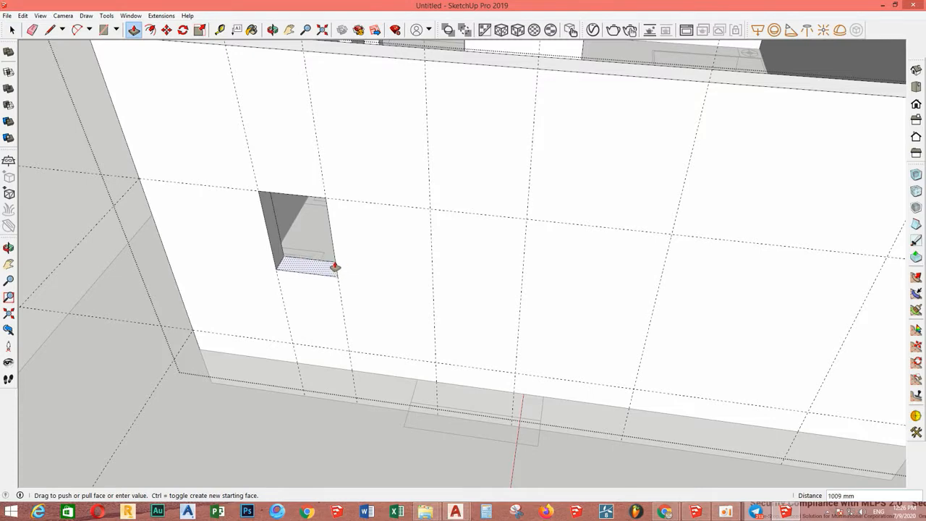
key(Return)
key(space)
scroll(342, 265, down, 3)
Draw the door rectangle on the rear wall between the second pair of guides, from the upper guide down to the wall base
click(425, 336)
scroll(428, 338, up, 2)
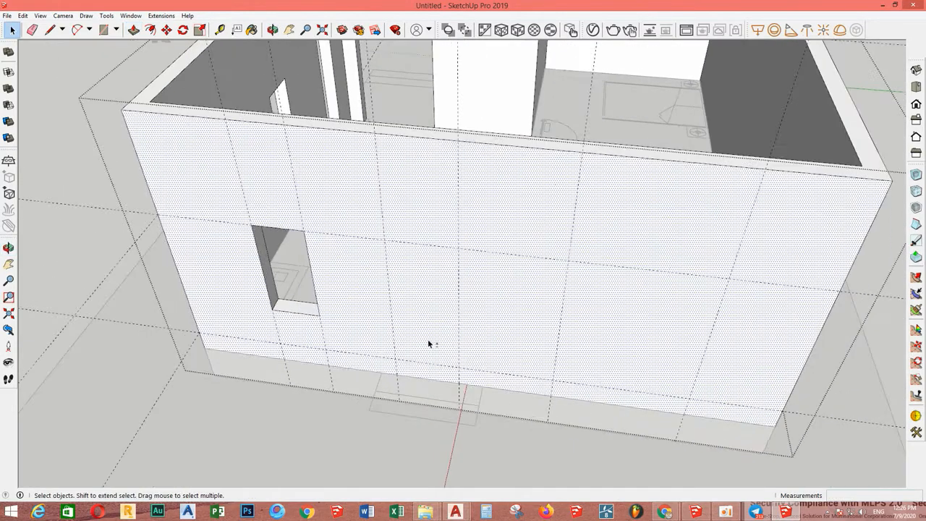
key(r)
click(383, 241)
key(space)
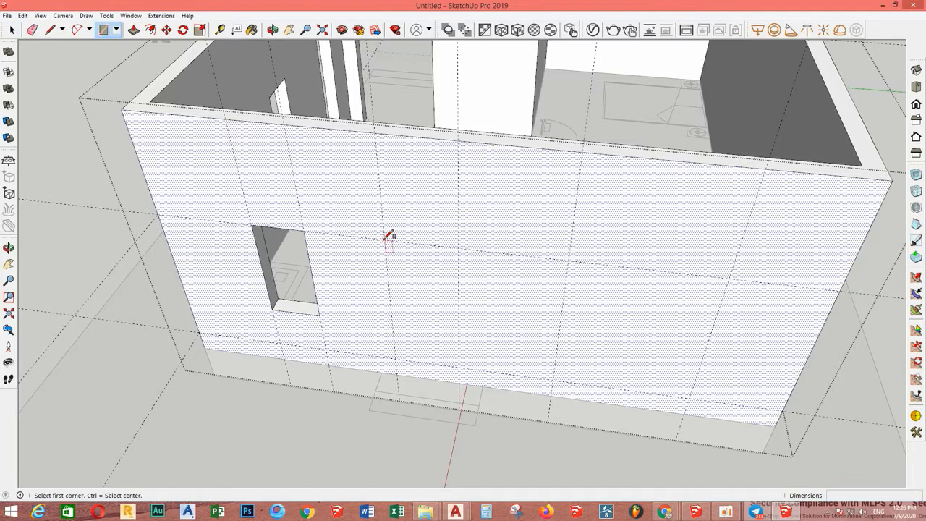
click(461, 380)
key(space)
Push the door rectangle through the rear wall to cut the opening
key(p)
click(434, 345)
click(434, 353)
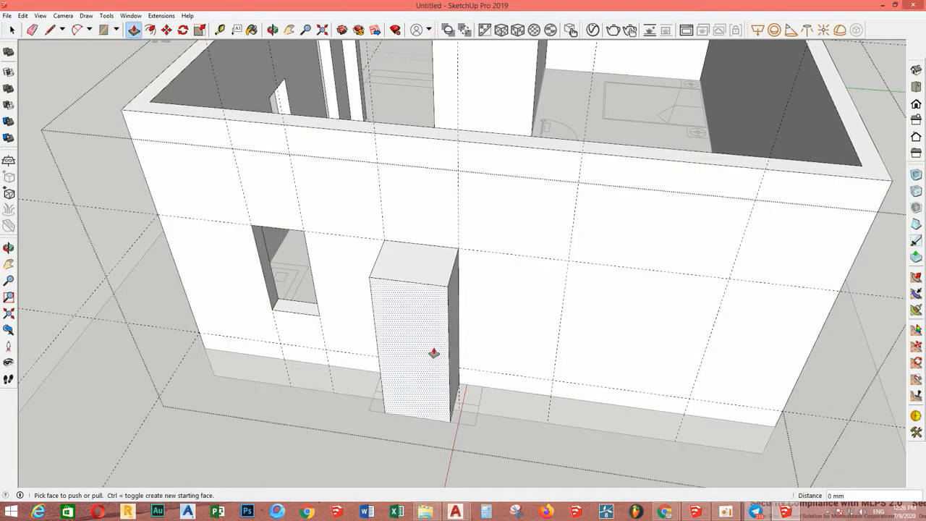
click(424, 340)
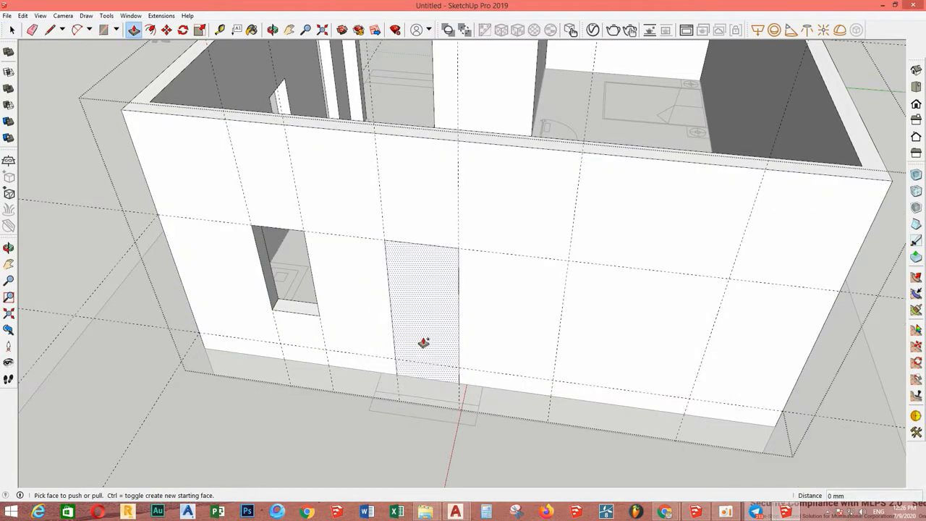
click(421, 282)
key(space)
scroll(383, 376, up, 6)
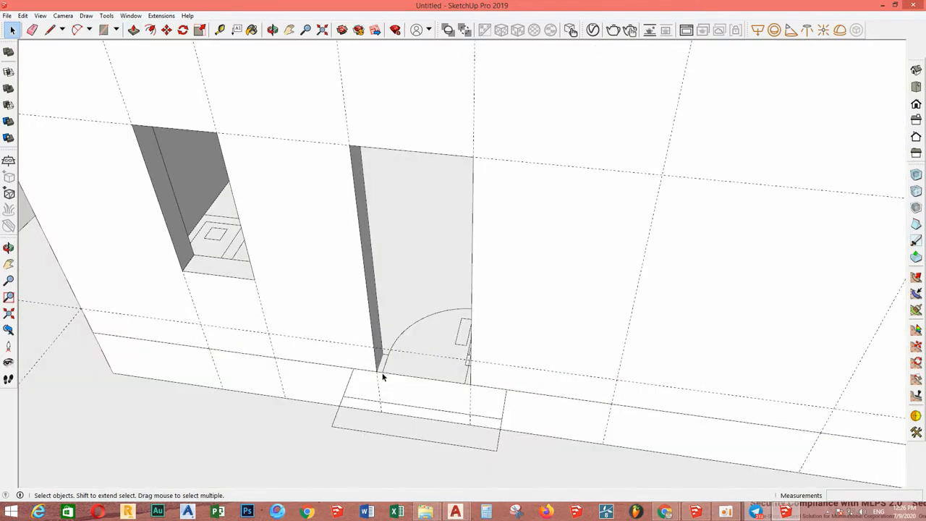
Extrude the step footprint outside the rear door down to the base of the floor slab
key(space)
click(478, 423)
key(p)
click(497, 435)
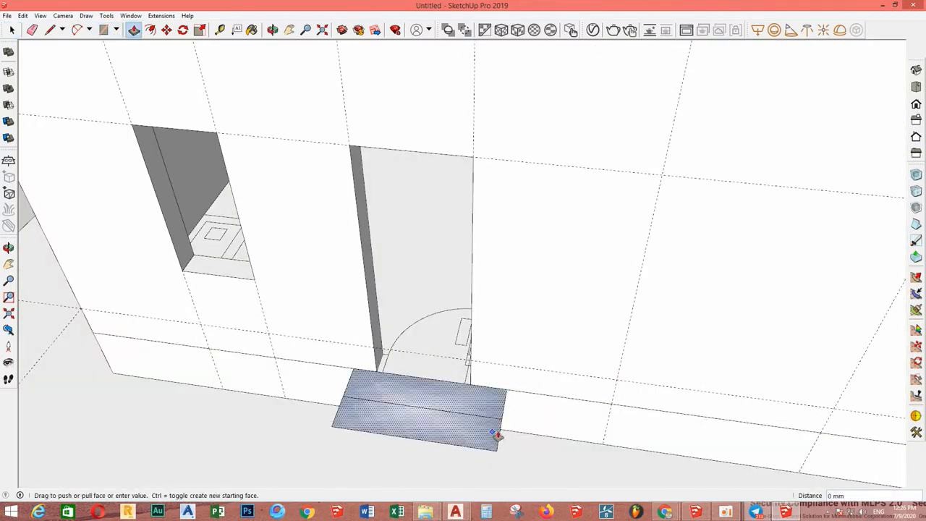
click(606, 444)
key(space)
Lower the top of the rear step block about 150 mm and copy its front edge inward to mark two treads
middle_drag(606, 444, 367, 386)
click(360, 365)
key(p)
click(359, 365)
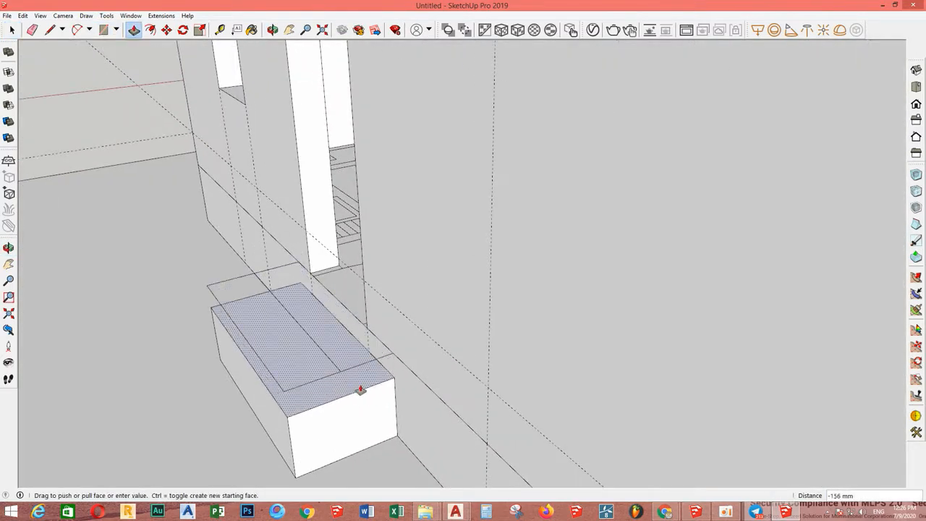
key(space)
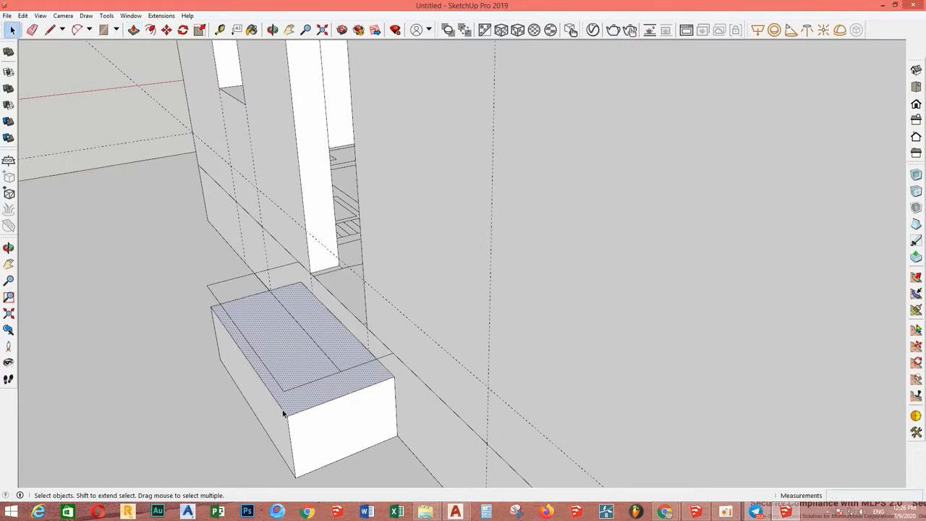
click(283, 411)
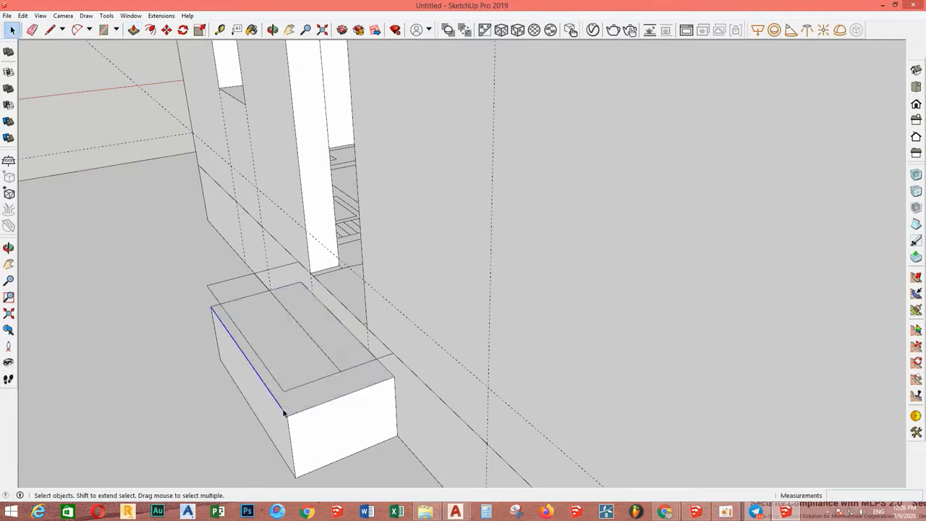
key(space)
Push the front tread of the rear step block down 150 mm
click(324, 398)
key(p)
click(325, 401)
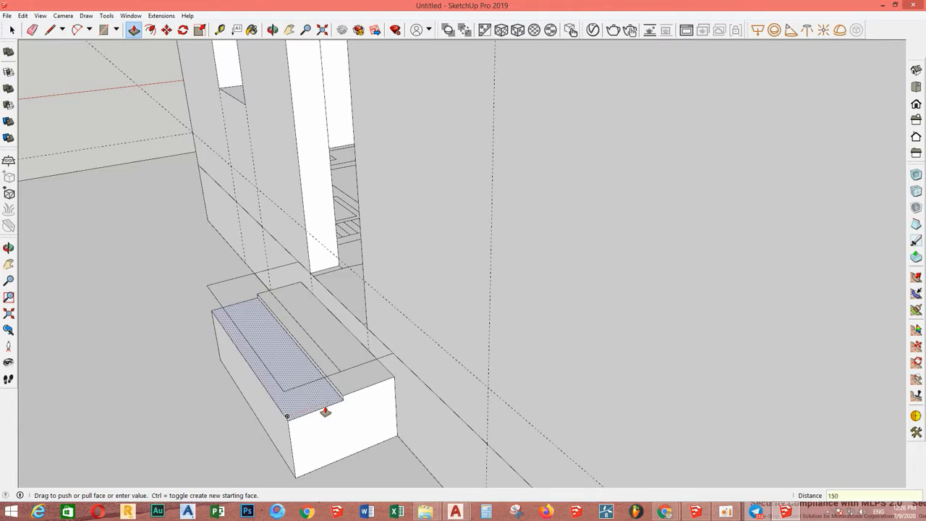
text(150)
key(Return)
key(space)
Select all of the rear steps' connected geometry and make it a group
triple_click(374, 403)
right_click(377, 404)
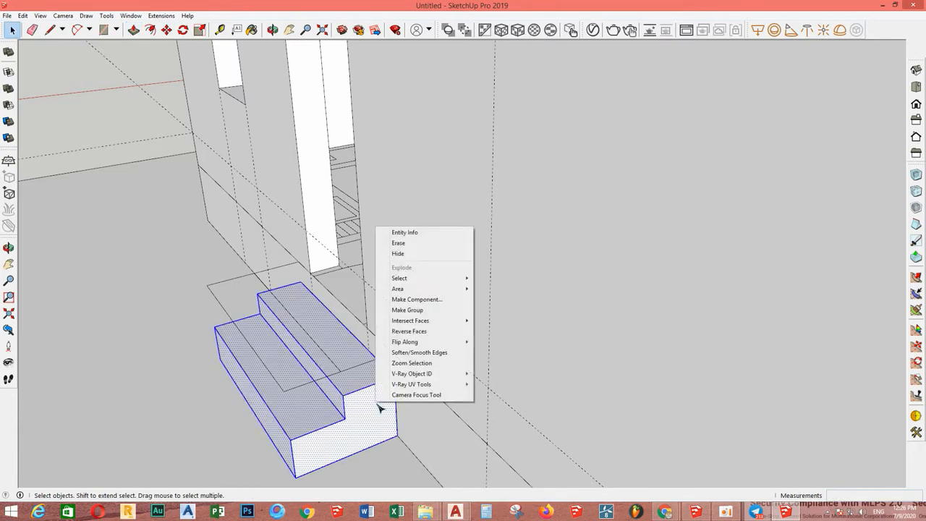
click(430, 317)
Draw the wide window rectangle between the rear wall's remaining guides and push it through to cut the opening
middle_drag(429, 317, 558, 313)
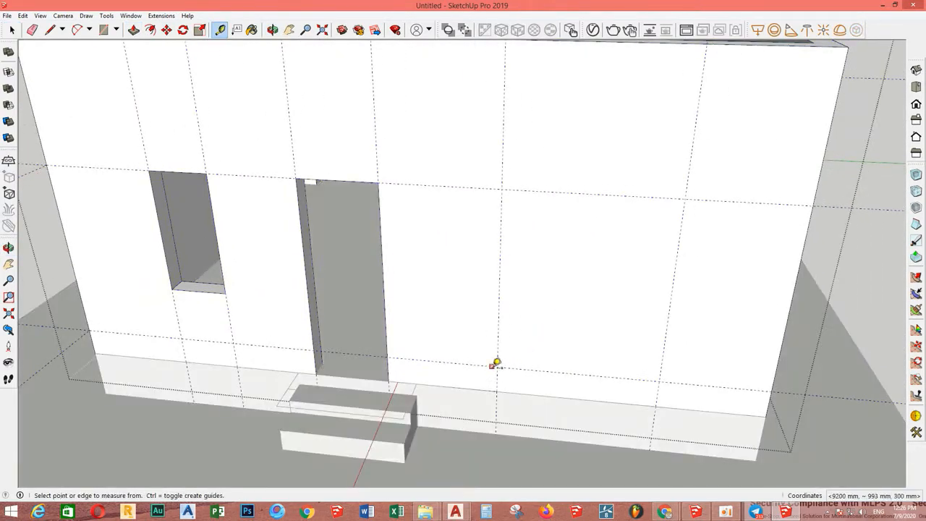
click(687, 197)
middle_drag(683, 201, 502, 334)
key(space)
click(501, 335)
key(p)
click(497, 328)
click(459, 297)
Add lower and upper horizontal guides across the opposite long side wall, level with the rear wall's guides
middle_drag(572, 289, 383, 284)
scroll(391, 326, up, 3)
key(t)
middle_drag(385, 357, 431, 348)
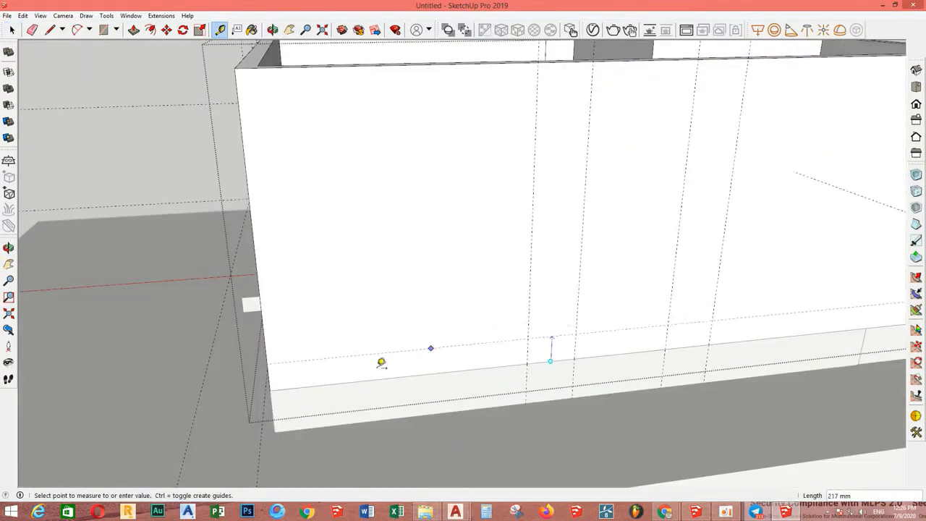
middle_drag(488, 325, 380, 308)
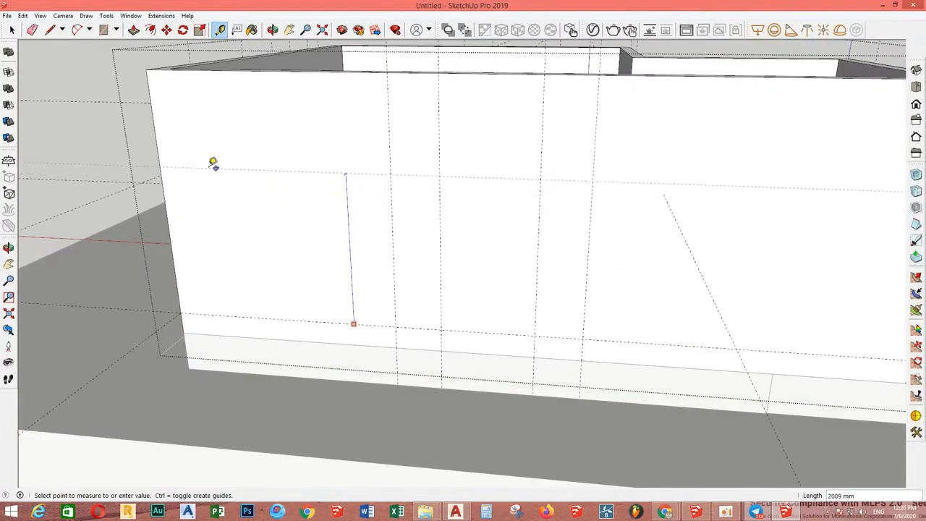
key(space)
Draw a tall window rectangle on the long side wall between the first pair of vertical guides
scroll(385, 277, up, 2)
click(388, 278)
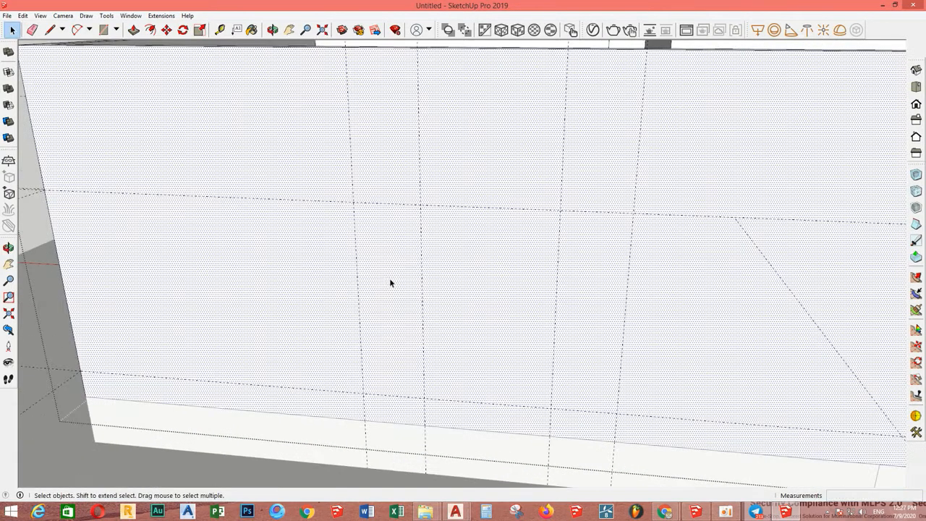
key(r)
click(353, 201)
click(425, 398)
key(space)
click(402, 331)
Push the tall window rectangle through the long side wall to cut the opening
middle_drag(401, 330, 406, 352)
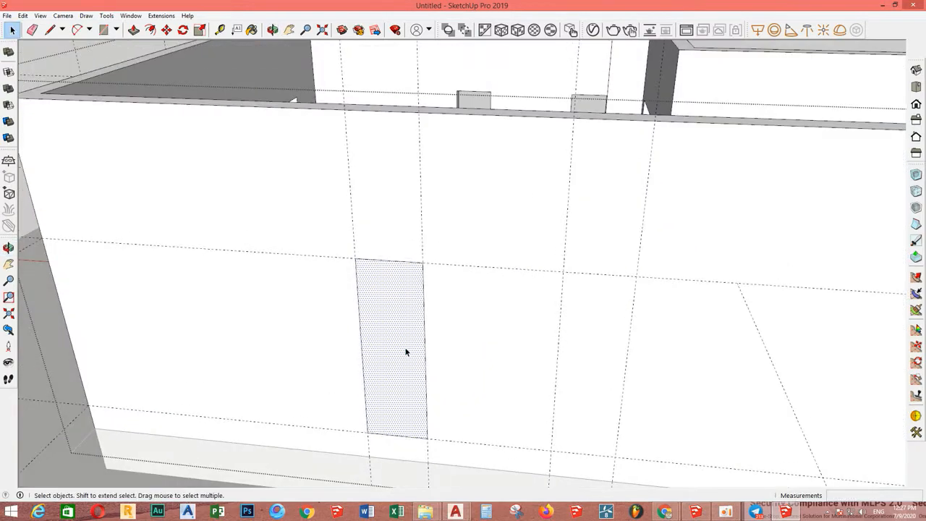
key(p)
click(406, 351)
click(384, 294)
scroll(424, 309, down, 3)
Add a guide a little below the upper guide and draw a small high window rectangle between the second pair of vertical guides
scroll(470, 356, up, 2)
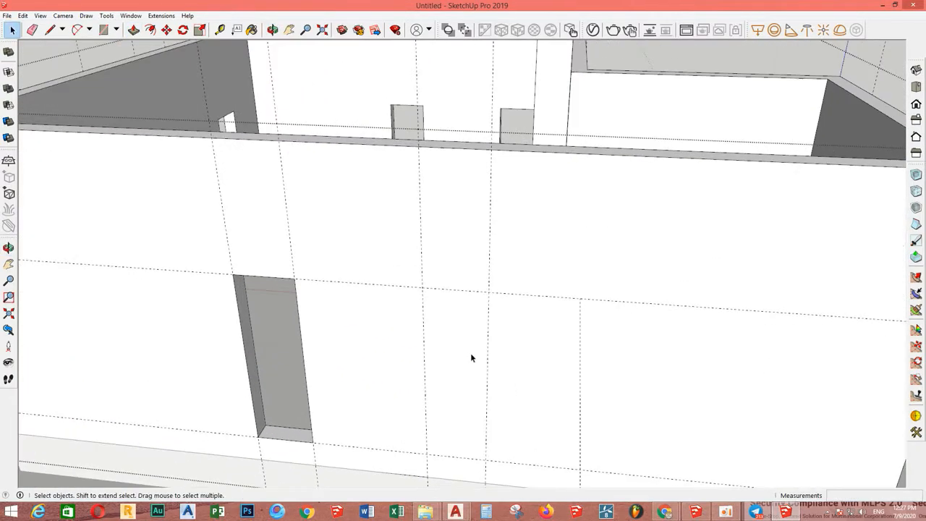
key(t)
click(458, 287)
scroll(464, 318, up, 1)
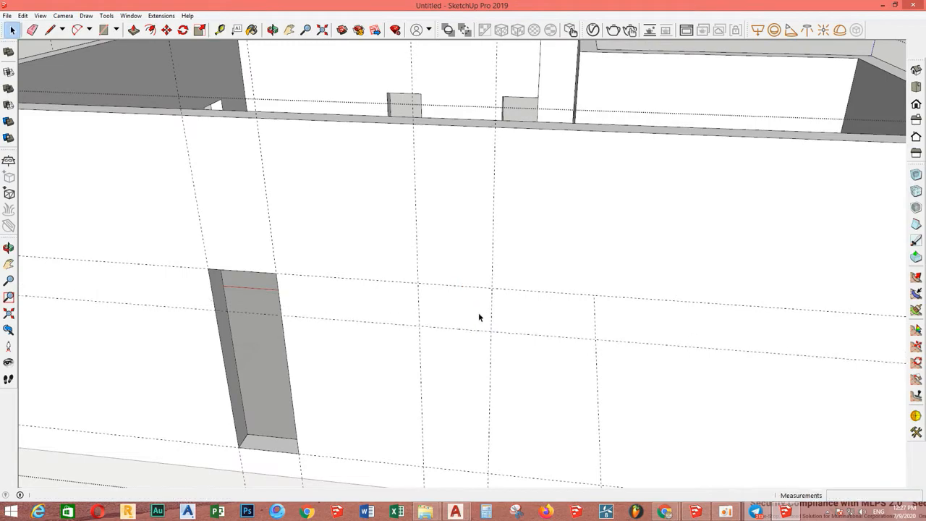
click(478, 313)
key(r)
click(419, 325)
click(495, 287)
key(space)
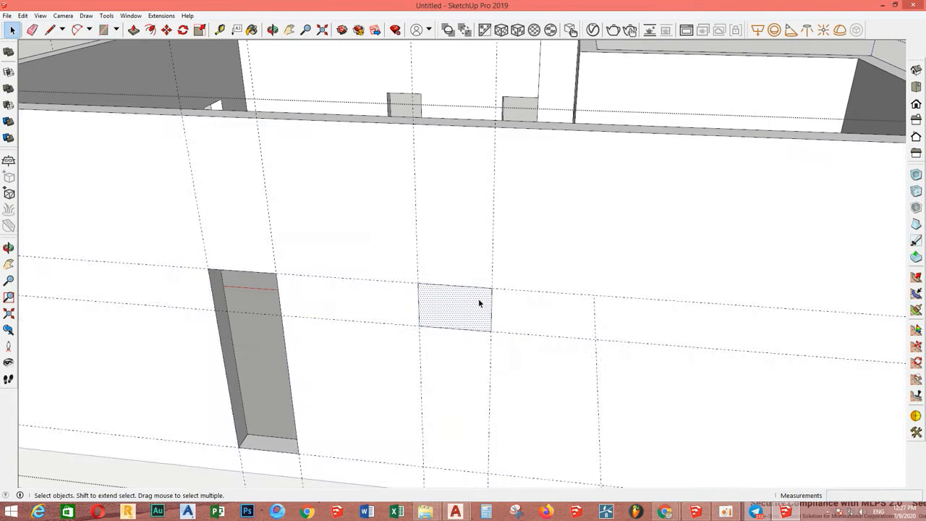
Push the small high window rectangle through the long side wall to cut the opening
scroll(480, 304, up, 2)
key(p)
click(433, 342)
key(space)
scroll(437, 329, down, 10)
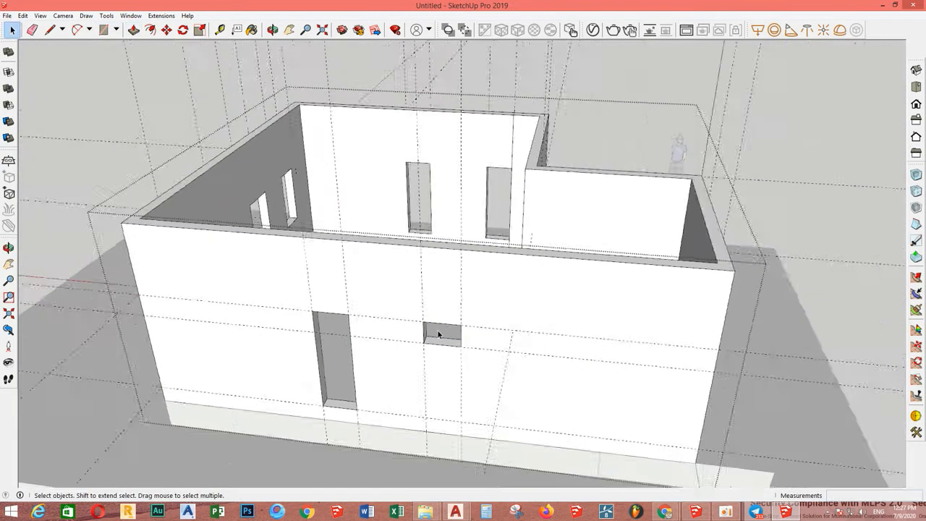
Add horizontal guides across the projecting front room's wall, 300 mm above its base and at opening head height, and select the wall face
mouse_move(437, 329)
middle_down()
mouse_move(719, 265)
mouse_move(445, 397)
mouse_move(430, 327)
middle_up()
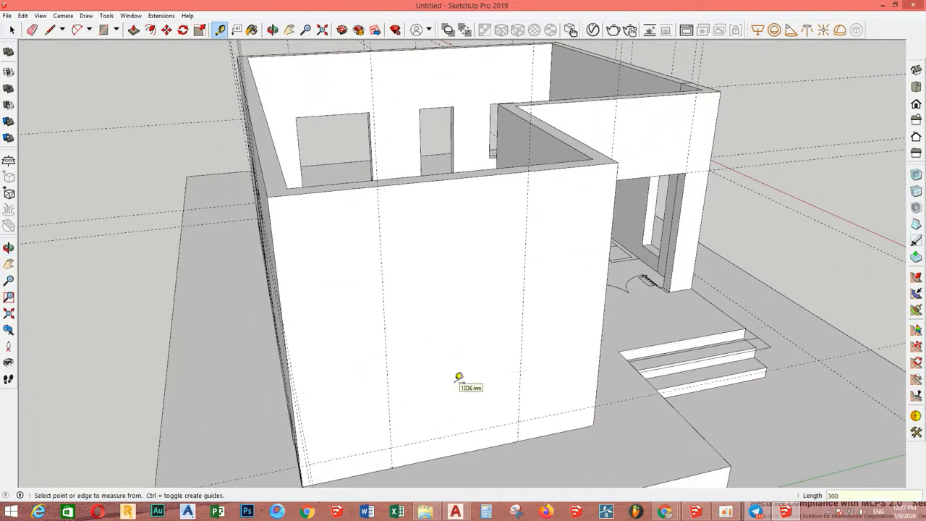
middle_drag(474, 341, 700, 171)
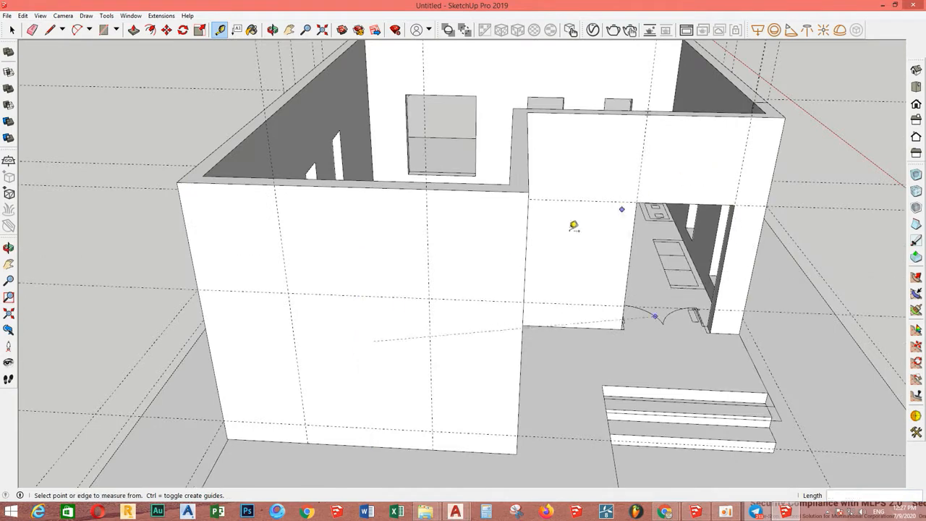
key(space)
scroll(352, 362, up, 2)
click(353, 362)
double_click(312, 313)
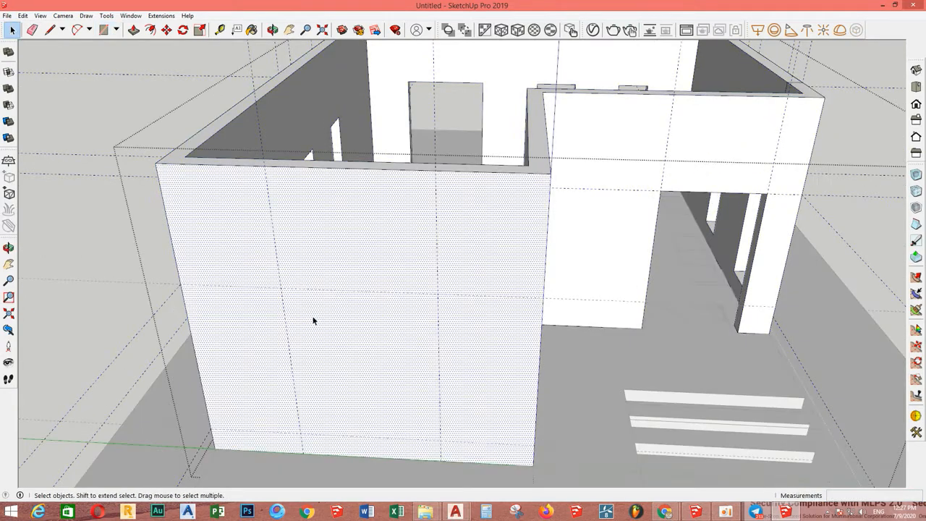
Draw the window rectangle between the guides on the projecting front room's wall and push it through to cut the opening
click(440, 438)
key(space)
click(404, 390)
key(p)
double_click(385, 398)
key(space)
Delete all guides from the model
scroll(385, 398, down, 4)
mouse_move(492, 365)
middle_down()
mouse_move(372, 282)
mouse_move(438, 239)
mouse_move(555, 306)
mouse_move(478, 246)
middle_up()
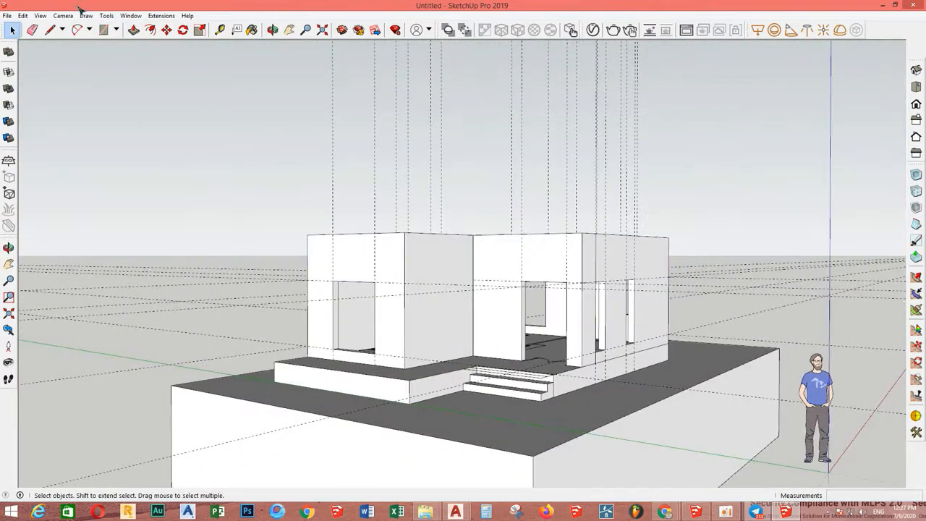
click(23, 16)
click(51, 105)
Erase the leftover vertical edge on the wall face beside the tall window opening
middle_drag(576, 295, 561, 406)
scroll(477, 418, up, 2)
scroll(561, 407, down, 2)
middle_drag(513, 326, 343, 229)
scroll(269, 260, up, 3)
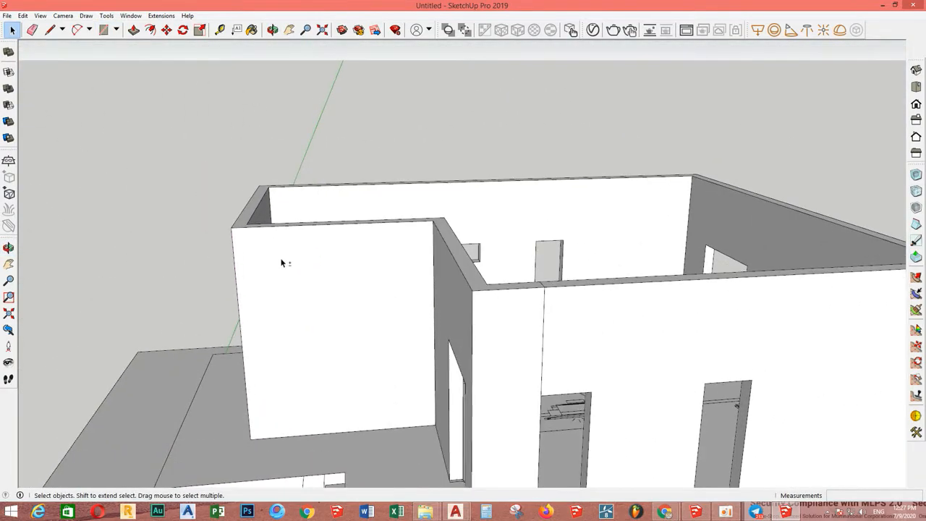
mouse_move(722, 437)
middle_down()
mouse_move(633, 319)
mouse_move(634, 335)
mouse_move(554, 442)
mouse_move(477, 405)
mouse_move(493, 375)
mouse_move(723, 303)
middle_up()
key(e)
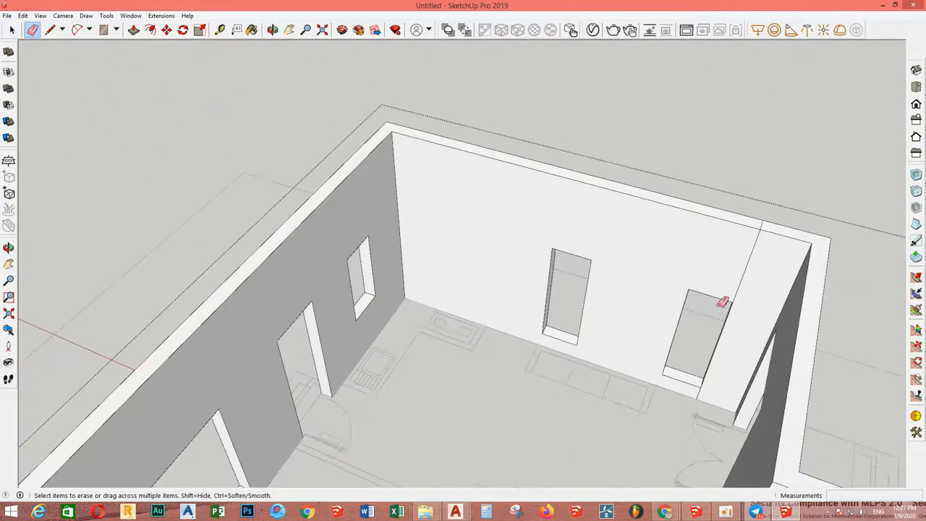
click(764, 227)
scroll(758, 225, down, 2)
key(space)
Draw a rectangle filling the main entrance opening from its bottom corner to the opposite top corner
mouse_move(757, 225)
middle_down()
mouse_move(418, 327)
mouse_move(434, 238)
mouse_move(447, 315)
mouse_move(510, 439)
middle_up()
scroll(447, 315, down, 2)
key(Escape)
middle_drag(509, 438, 511, 413)
scroll(507, 395, up, 3)
key(r)
scroll(484, 439, up, 1)
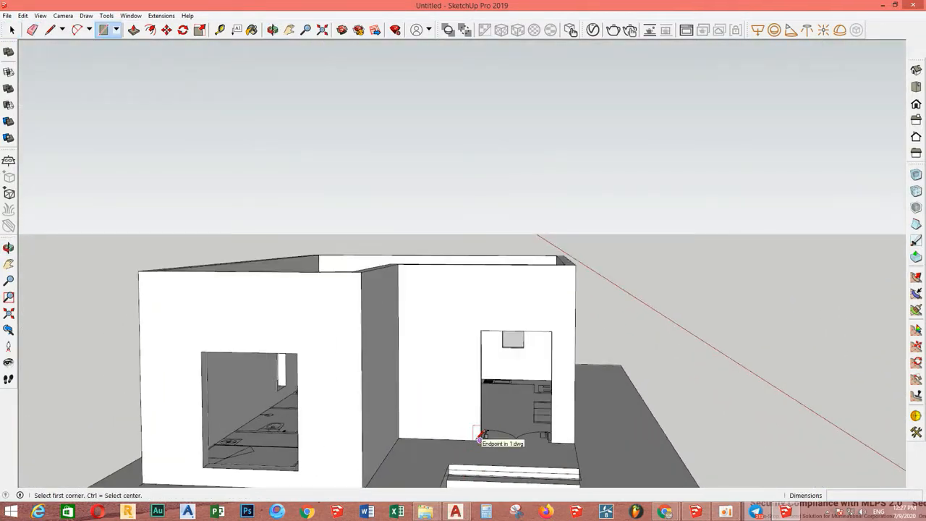
click(553, 331)
Offset the side and top edges of the entrance rectangle inward to outline the door frame
key(space)
double_click(528, 379)
middle_drag(528, 378, 469, 423)
scroll(469, 422, up, 1)
key(f)
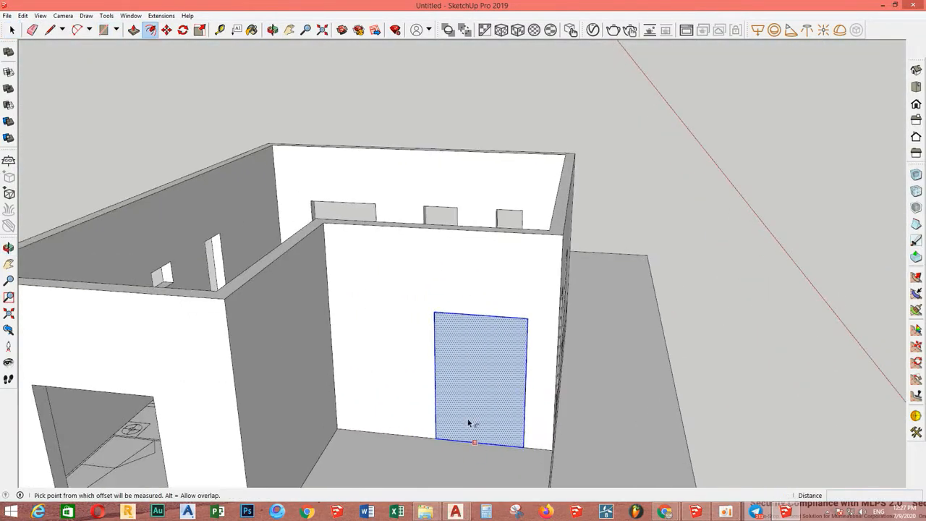
scroll(467, 422, up, 1)
key(space)
scroll(471, 382, up, 2)
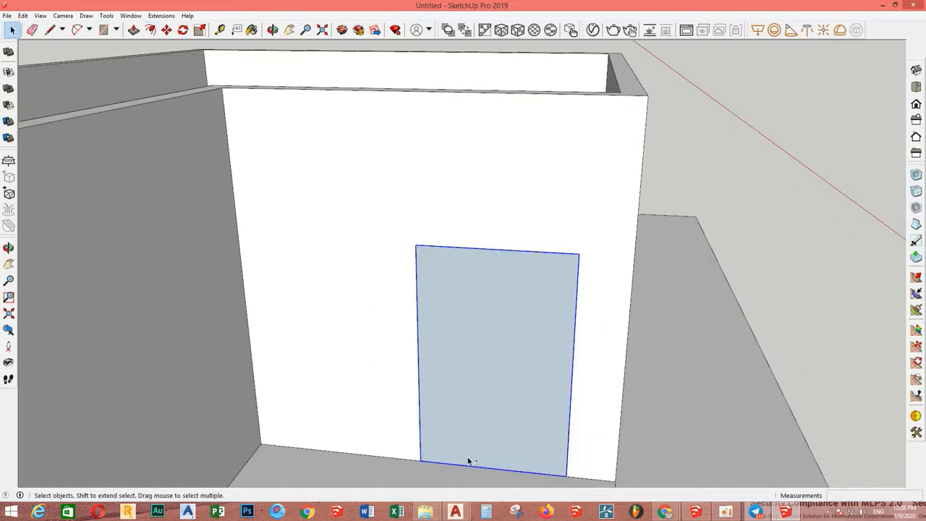
scroll(464, 469, up, 2)
key(f)
click(422, 403)
text(5)
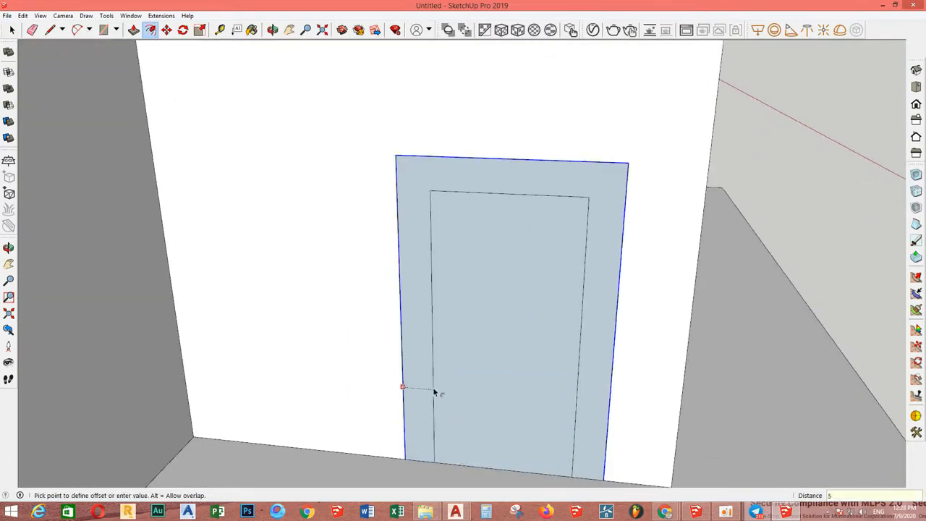
click(404, 348)
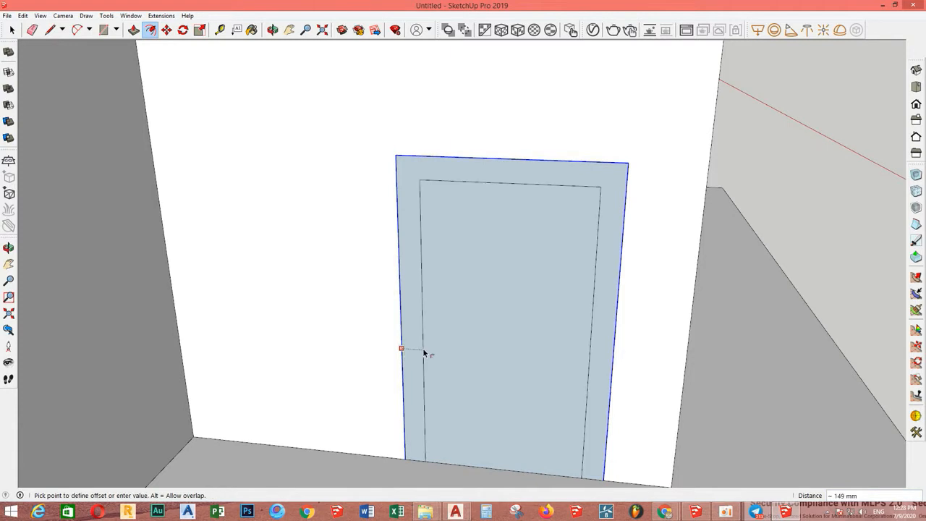
Group the entrance rectangle with its frame outline and delete the inner face and bottom edge inside the group
key(space)
middle_drag(426, 351, 479, 326)
click(478, 326)
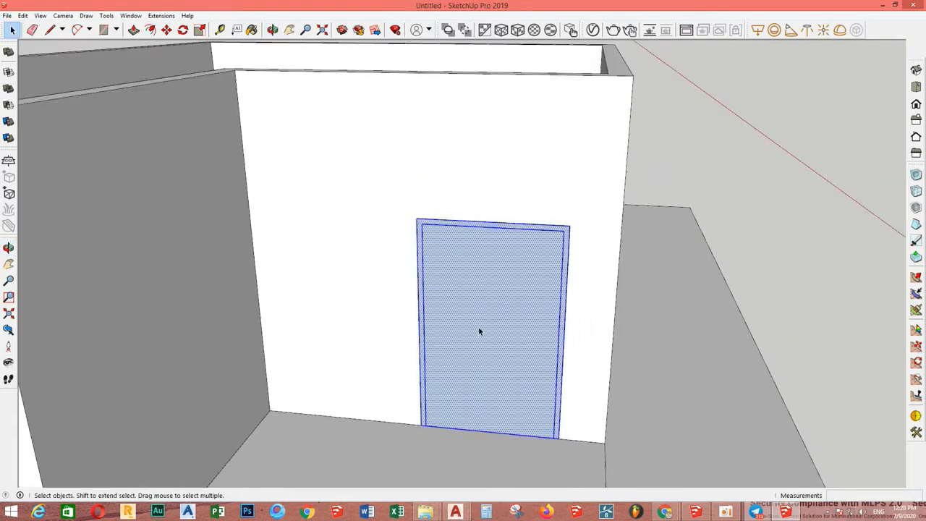
right_click(478, 326)
click(518, 235)
double_click(474, 391)
drag(506, 384, 483, 443)
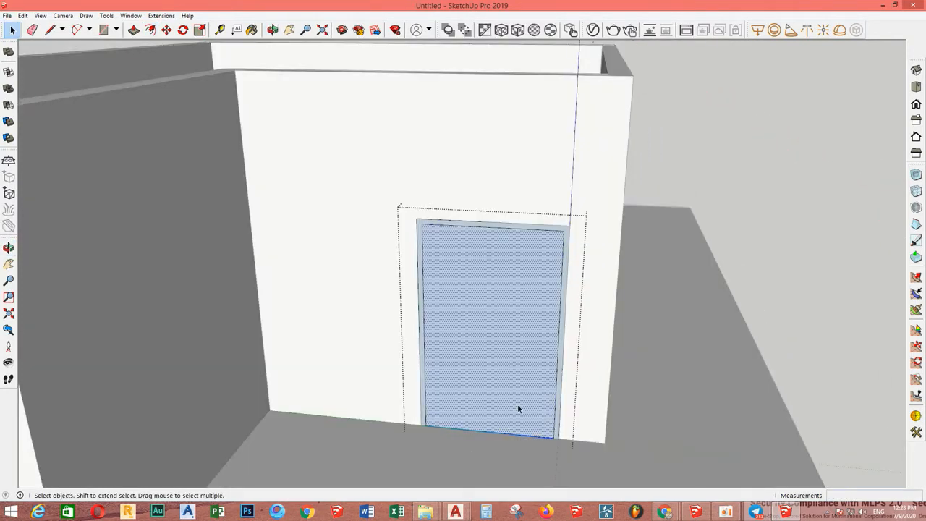
key(Delete)
Push/pull the entrance door frame's face to give the frame depth, and leave the group
middle_drag(484, 397, 476, 418)
scroll(443, 441, up, 3)
scroll(411, 424, up, 3)
key(p)
click(413, 427)
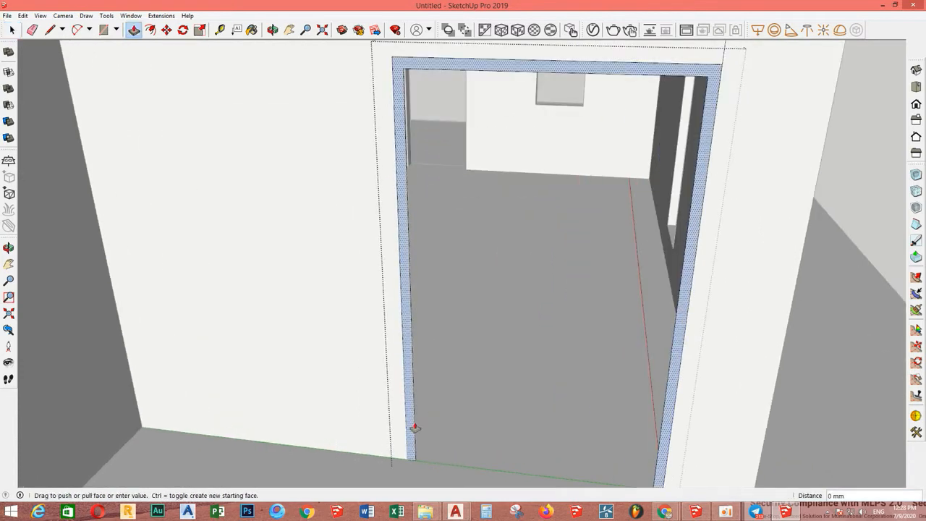
key(space)
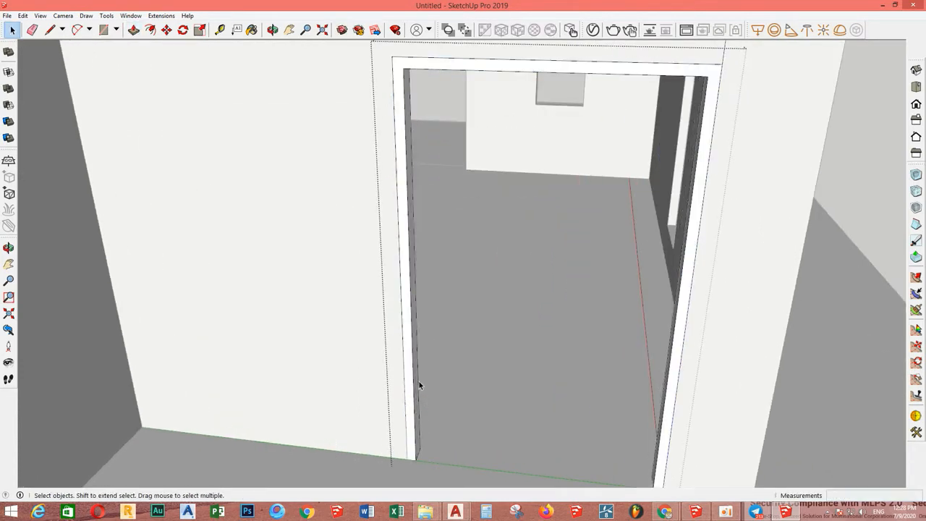
triple_click(417, 379)
scroll(416, 378, down, 4)
click(419, 369)
Draw a door leaf rectangle over half of the framed entrance and offset its edges inward for the leaf frame
key(r)
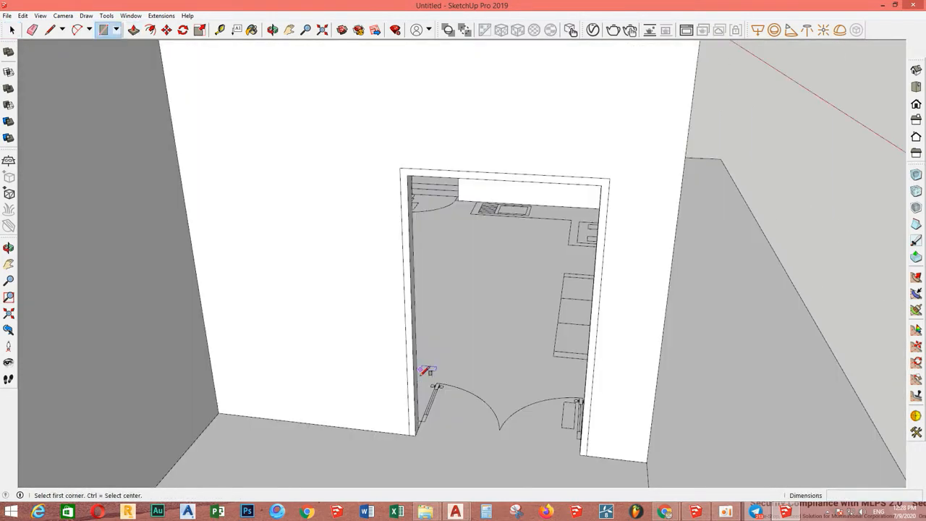
click(503, 178)
key(space)
click(444, 273)
scroll(438, 329, up, 3)
key(f)
click(400, 312)
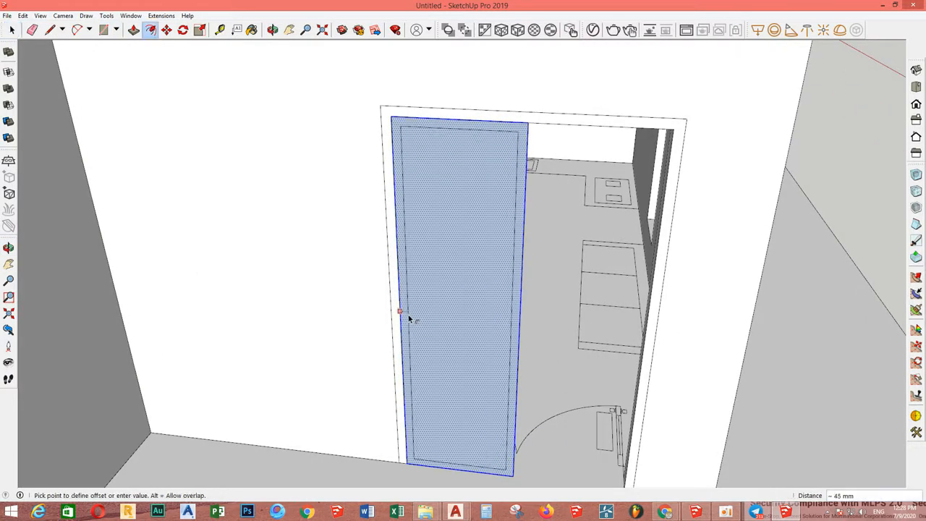
key(Return)
Try to copy the door leaf's inner panel out in front of the doorway
key(space)
click(467, 311)
scroll(467, 311, down, 3)
right_click(456, 279)
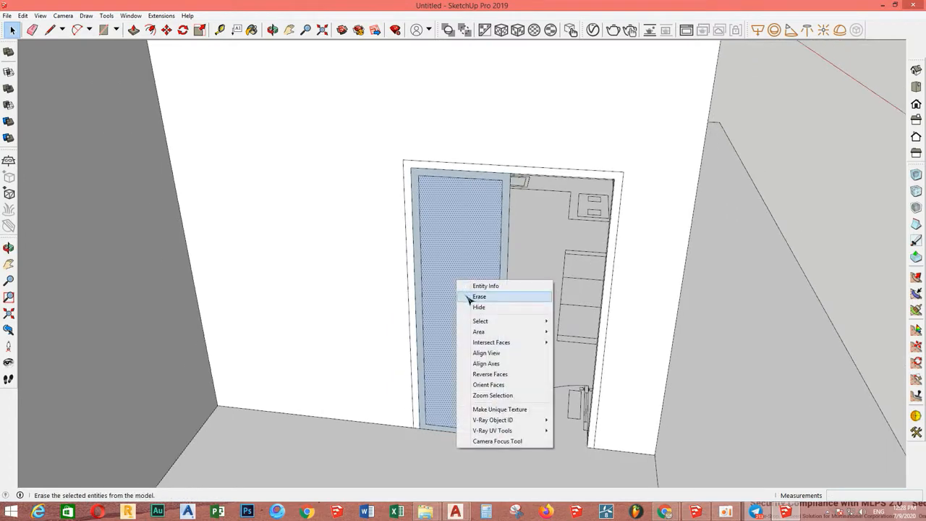
double_click(440, 273)
middle_drag(440, 275, 442, 339)
scroll(453, 377, up, 4)
key(m)
key(ctrl)
click(490, 393)
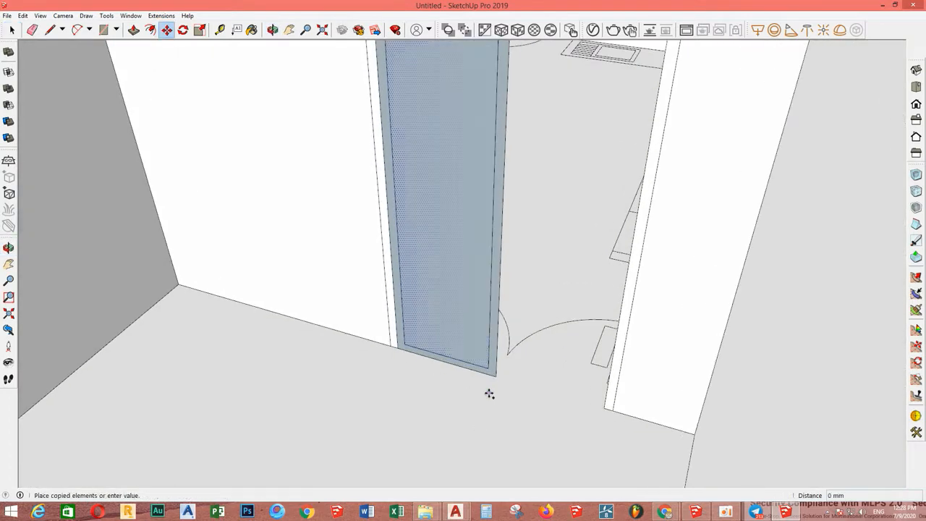
click(451, 454)
scroll(475, 311, up, 1)
key(space)
key(Delete)
Copy the leaf's inner panel outward in front of the doorway and erase the original panel inside the leaf frame
click(480, 306)
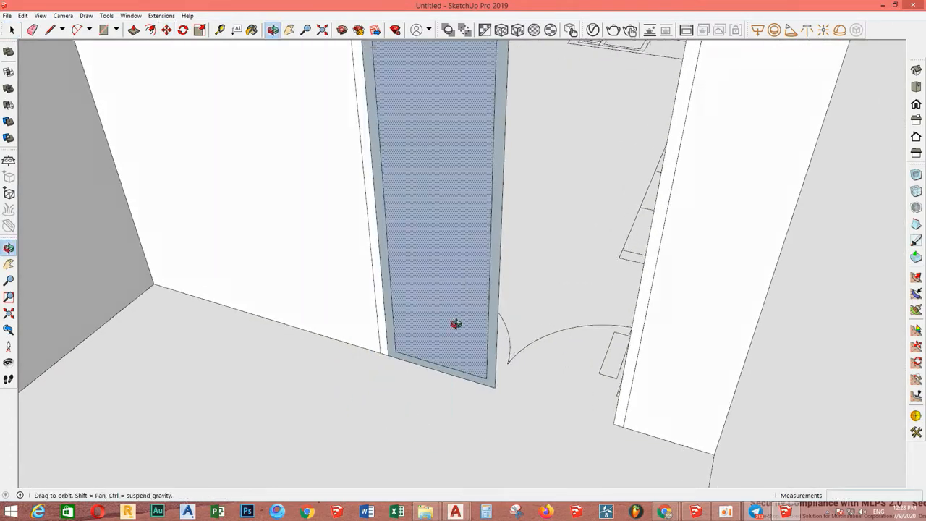
middle_drag(456, 322, 461, 333)
key(m)
click(476, 394)
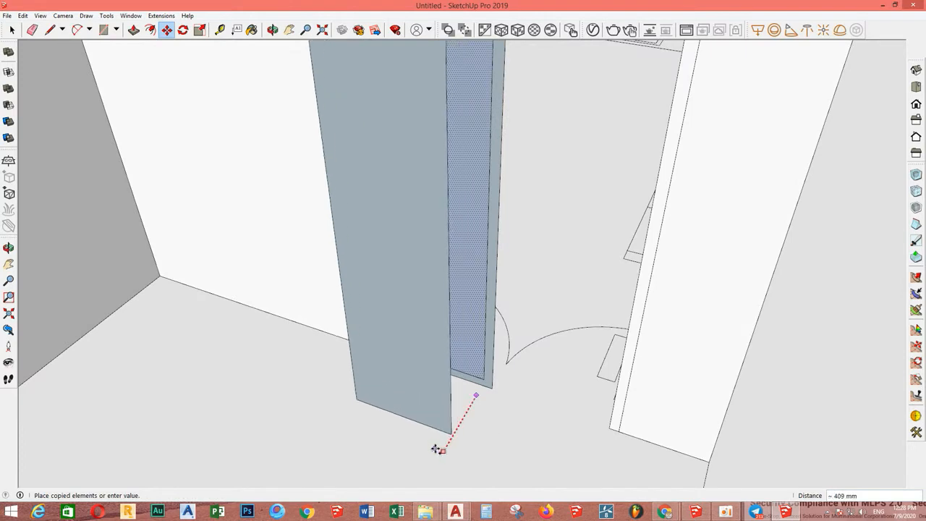
click(440, 443)
key(space)
right_click(465, 296)
click(485, 310)
Push/pull the door leaf's frame 50 mm and make it a group
key(p)
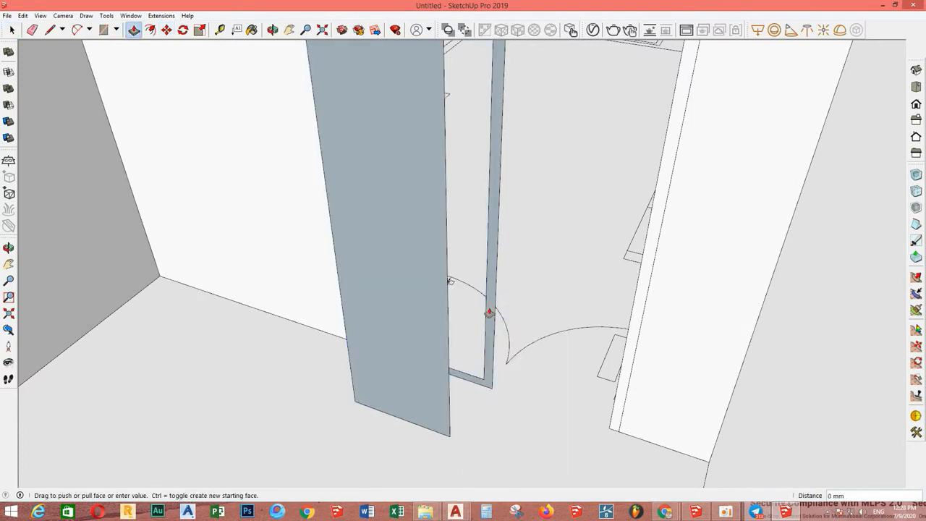
click(488, 311)
text(50)
key(Return)
key(space)
triple_click(496, 291)
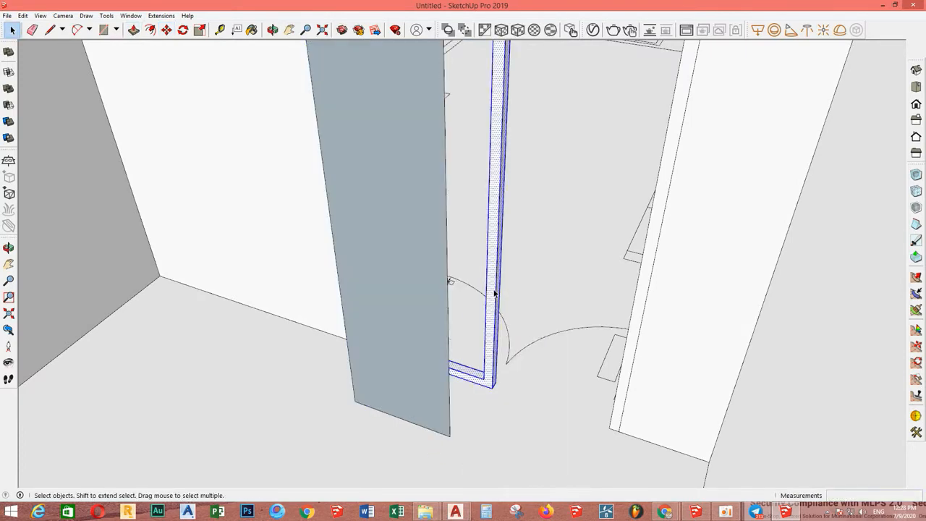
right_click(497, 290)
click(539, 375)
Move the copied panel back by its lower corner into the door leaf's frame
double_click(423, 373)
key(m)
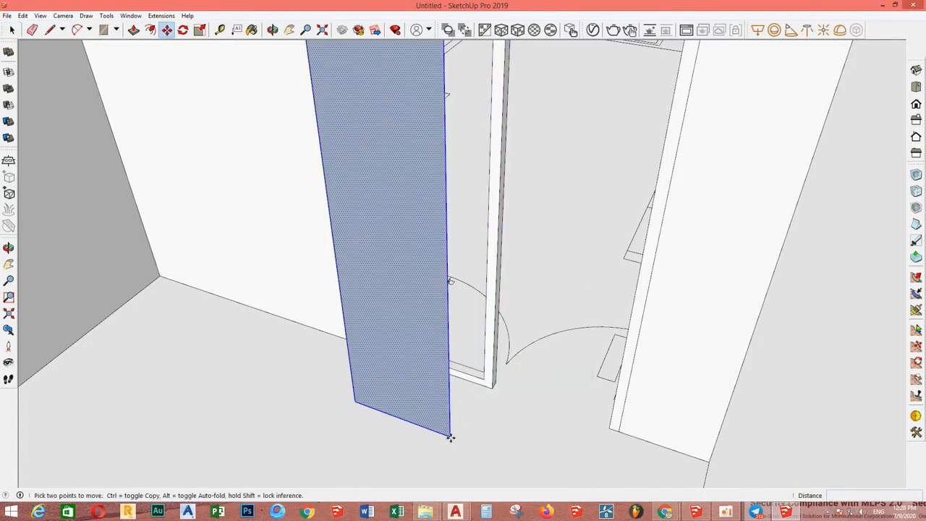
click(450, 436)
click(486, 379)
key(space)
scroll(437, 310, down, 1)
Show the Default Tray and collapse its Entity Info, Materials and Styles sections
key(b)
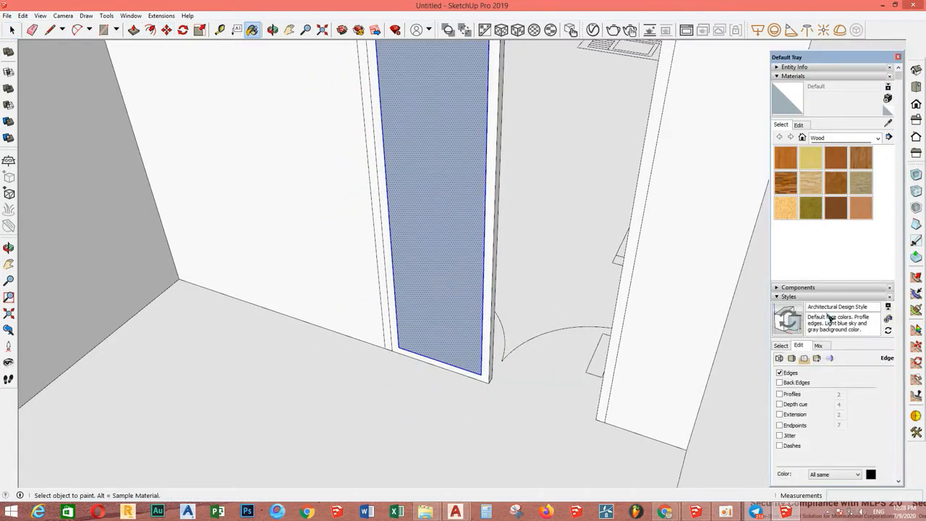
click(804, 77)
click(808, 69)
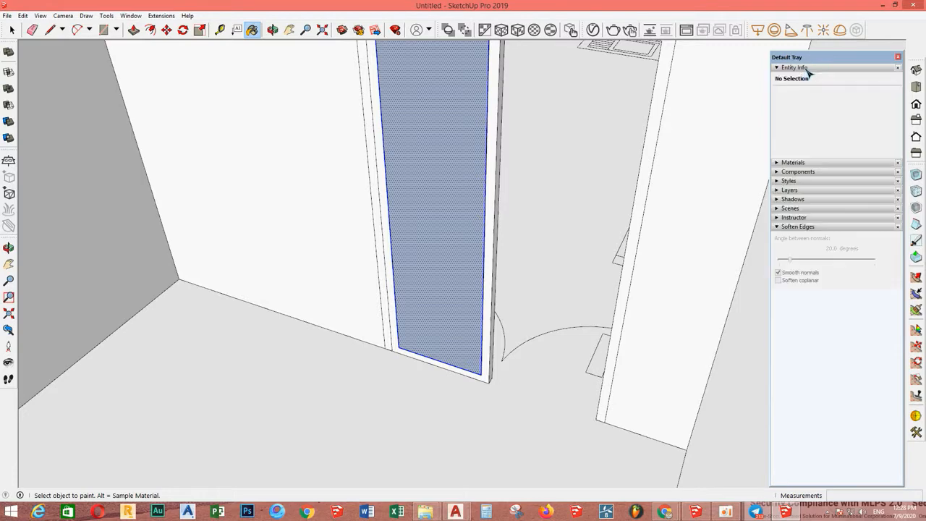
click(807, 69)
key(space)
Group the panel with the door leaf's frame and turn the group into a component
scroll(488, 232, down, 2)
middle_drag(488, 233, 495, 303)
scroll(507, 236, up, 2)
right_click(507, 224)
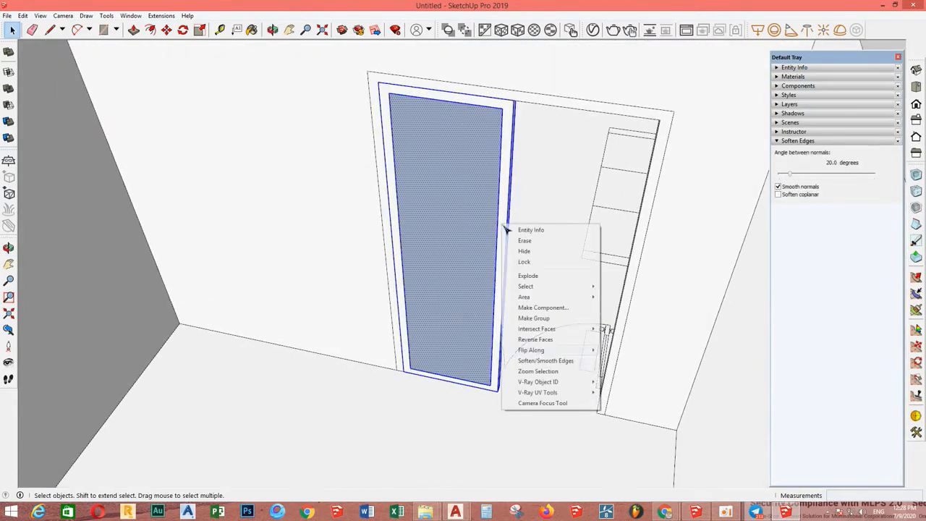
click(524, 320)
right_click(481, 254)
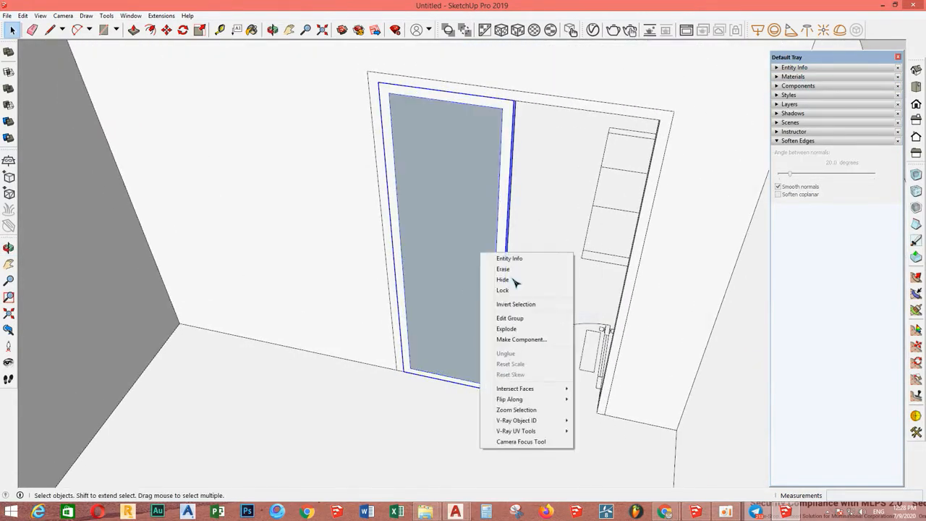
click(525, 340)
click(474, 354)
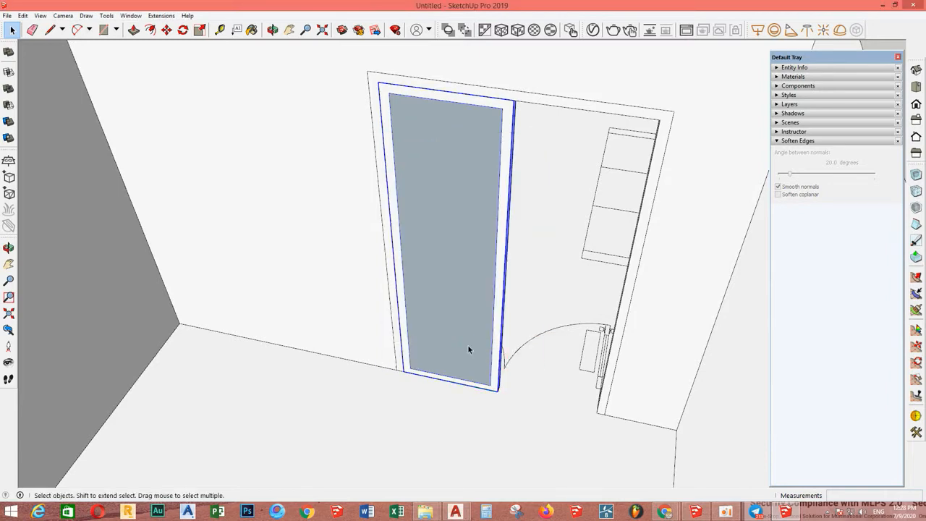
Copy the door leaf component into the other half of the entrance frame
key(m)
scroll(411, 374, up, 3)
key(ctrl)
click(409, 373)
click(539, 400)
scroll(540, 400, down, 3)
key(space)
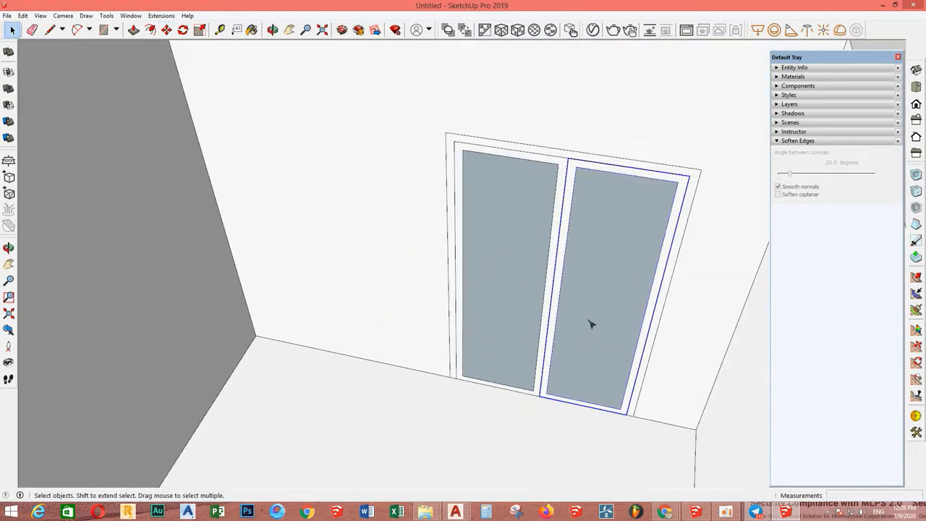
Flip the copied door leaf so it mirrors the first leaf
right_click(588, 318)
mouse_move(636, 254)
click(709, 255)
right_click(589, 281)
click(706, 238)
scroll(471, 368, down, 3)
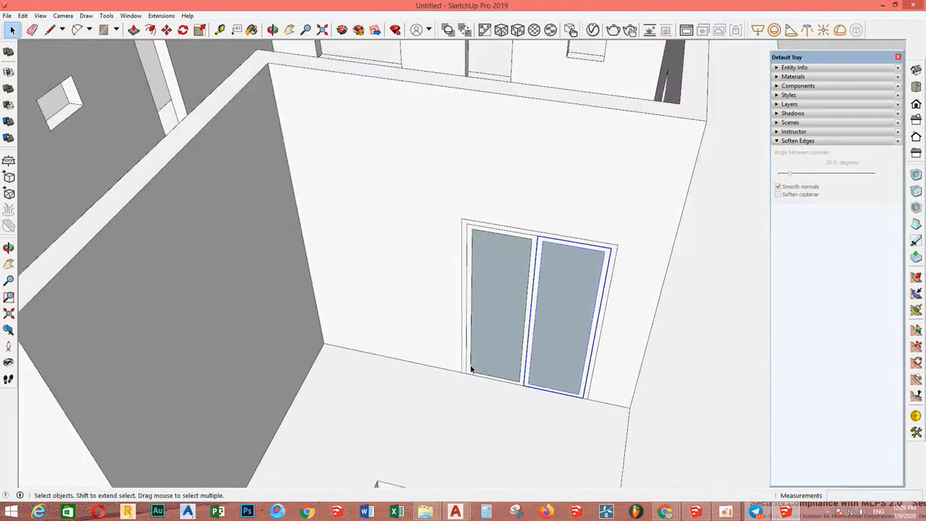
Select both door leaves and the surrounding frame and combine them into one group
middle_drag(471, 368, 524, 362)
shift+click(530, 273)
scroll(526, 197, up, 4)
shift+click(525, 194)
right_click(527, 194)
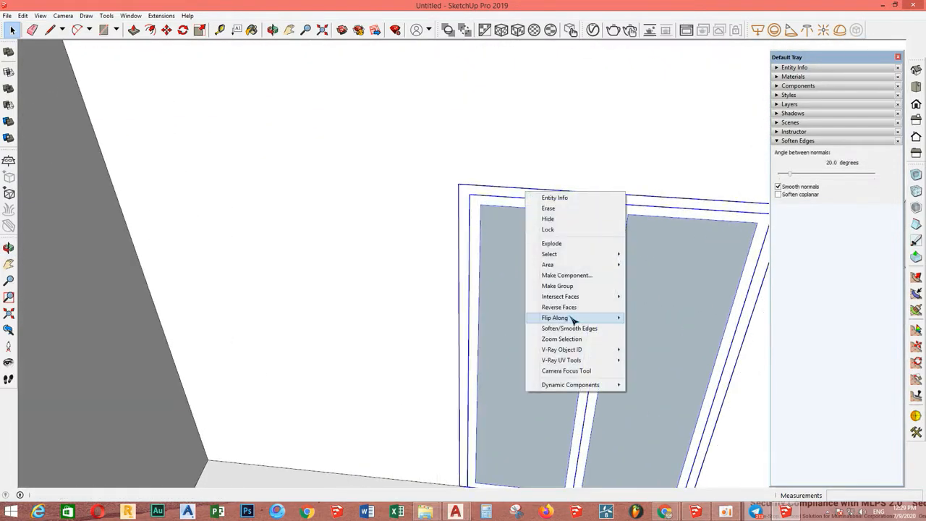
click(569, 288)
Draw a rectangle filling the window opening in the projecting front room's wall
scroll(494, 298, down, 4)
middle_drag(496, 365, 383, 321)
scroll(507, 318, down, 5)
scroll(325, 271, up, 4)
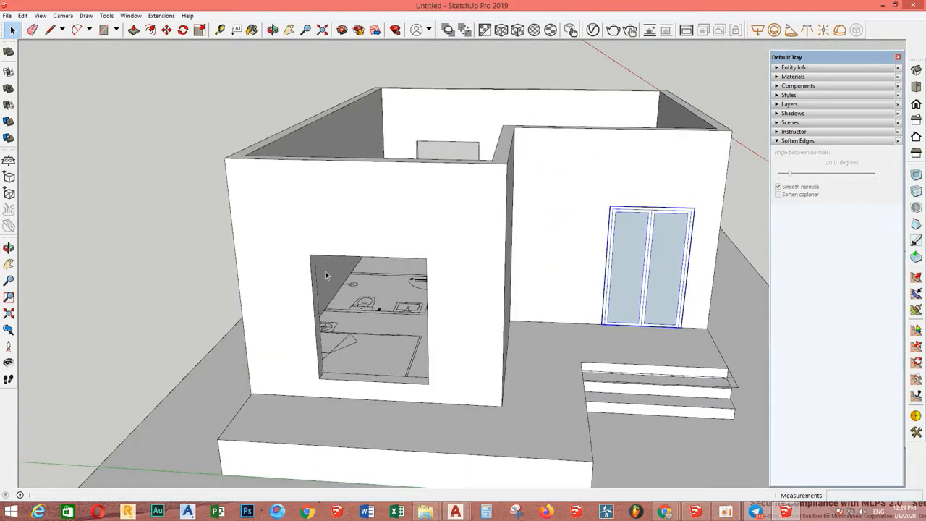
click(437, 385)
key(space)
Offset the front window rectangle's edges 50 mm inward to outline the window frame
click(364, 335)
scroll(364, 334, up, 3)
key(f)
click(319, 318)
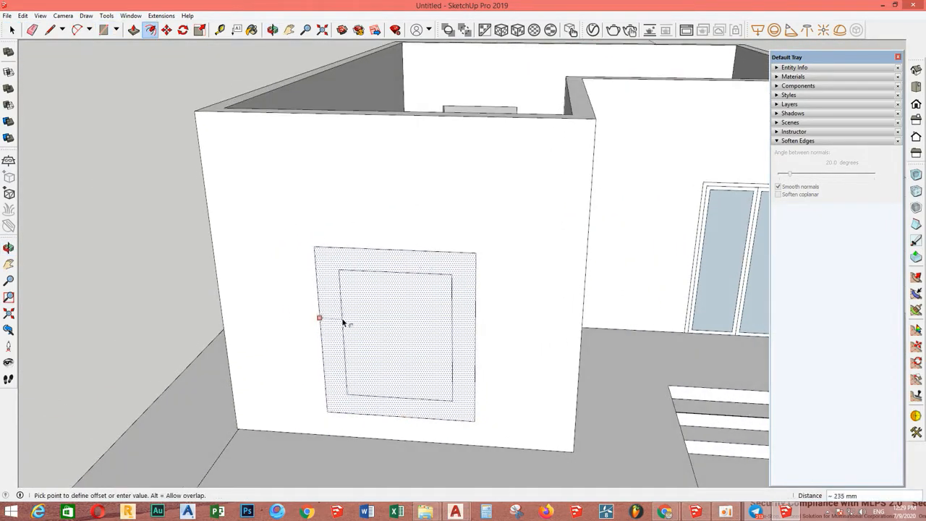
text(50)
key(Return)
Select the front window's frame and inner faces with their edges and make them a group
key(space)
click(402, 335)
middle_drag(404, 335, 373, 320)
scroll(373, 320, up, 3)
right_click(366, 303)
triple_click(332, 267)
right_click(327, 264)
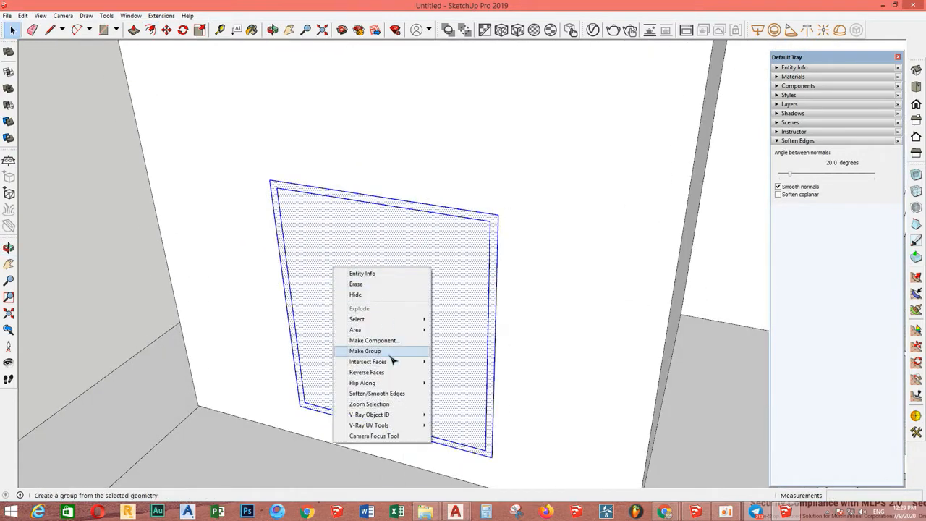
click(383, 354)
Copy the front window's inner face out in front of its frame, inside the window group
double_click(354, 329)
click(355, 347)
middle_drag(356, 366, 395, 397)
key(m)
scroll(399, 391, down, 3)
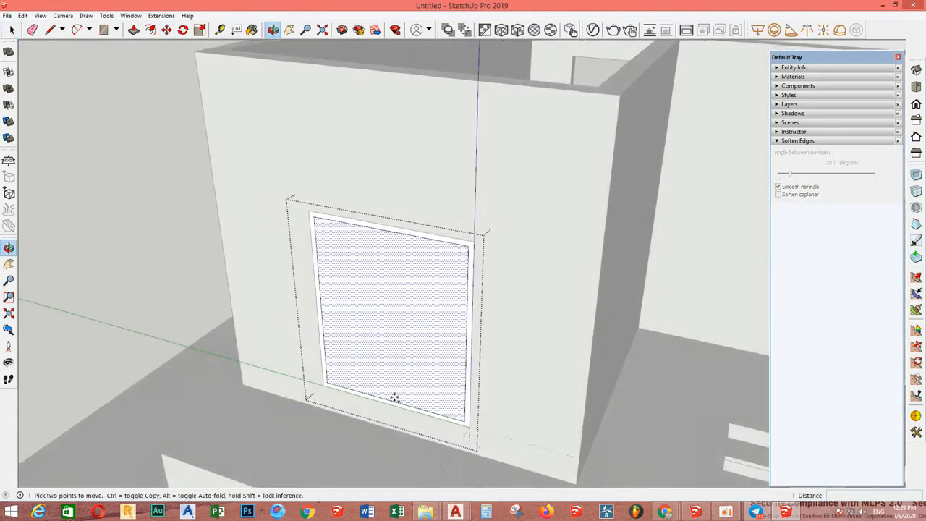
key(ctrl)
click(382, 439)
click(356, 469)
Split the copied window panel into two equal halves with a vertical line between its edge midpoints
key(space)
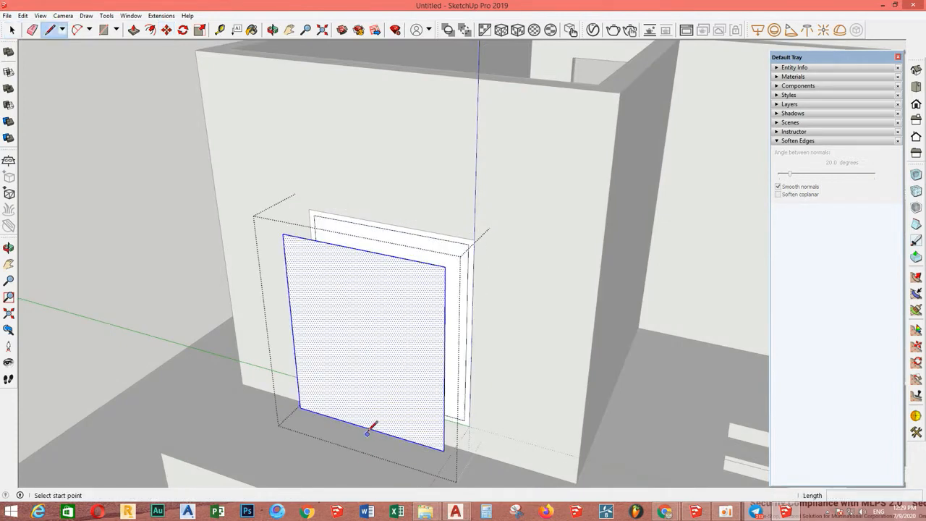
click(360, 250)
key(space)
double_click(413, 335)
middle_drag(416, 340, 506, 416)
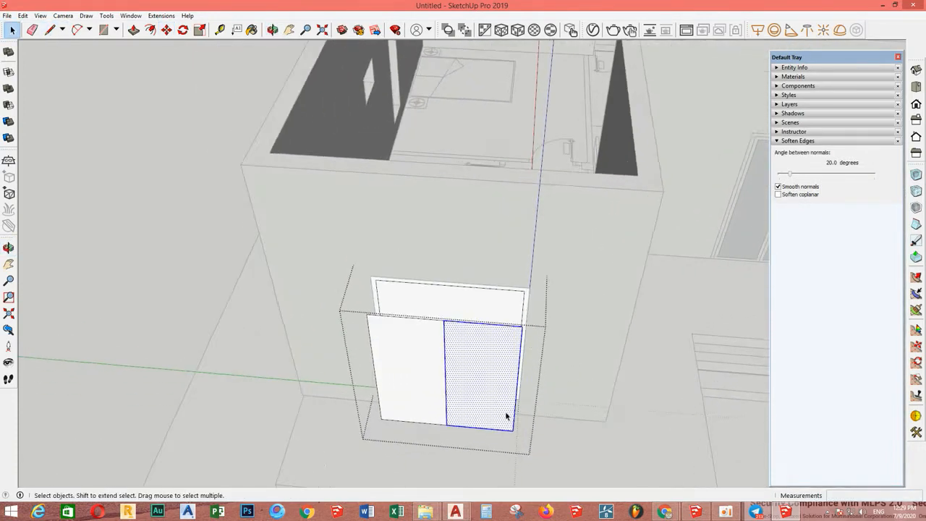
Erase the original inner face from the front window's frame to leave it open
click(458, 309)
right_click(458, 308)
click(476, 326)
scroll(478, 358, up, 3)
double_click(479, 364)
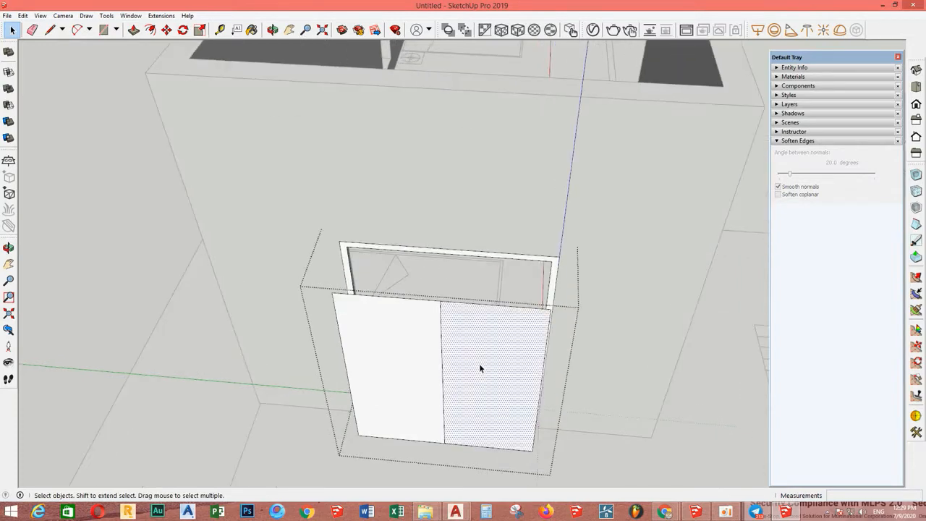
Extrude the front window's frame face inward through the wall opening and make the frame a group
scroll(479, 363, down, 2)
middle_drag(487, 370, 437, 357)
click(487, 325)
scroll(487, 325, up, 1)
key(p)
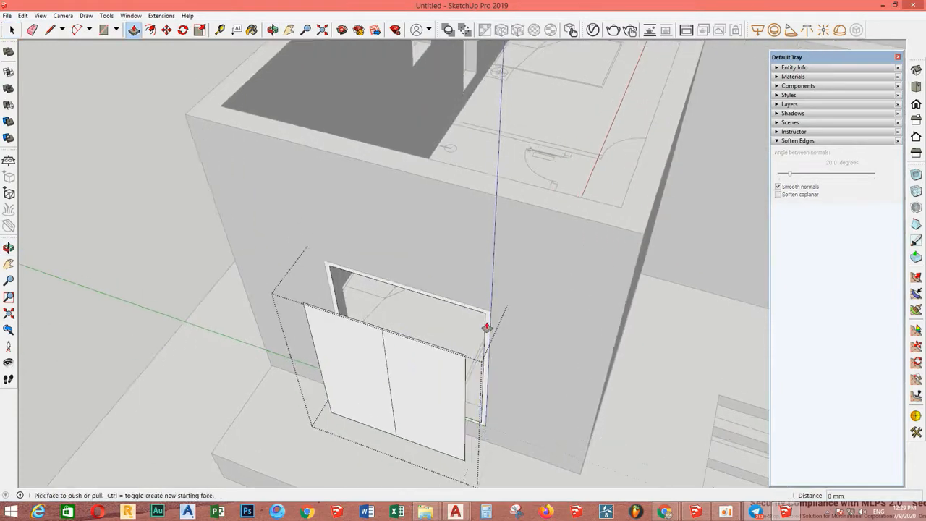
click(488, 325)
key(space)
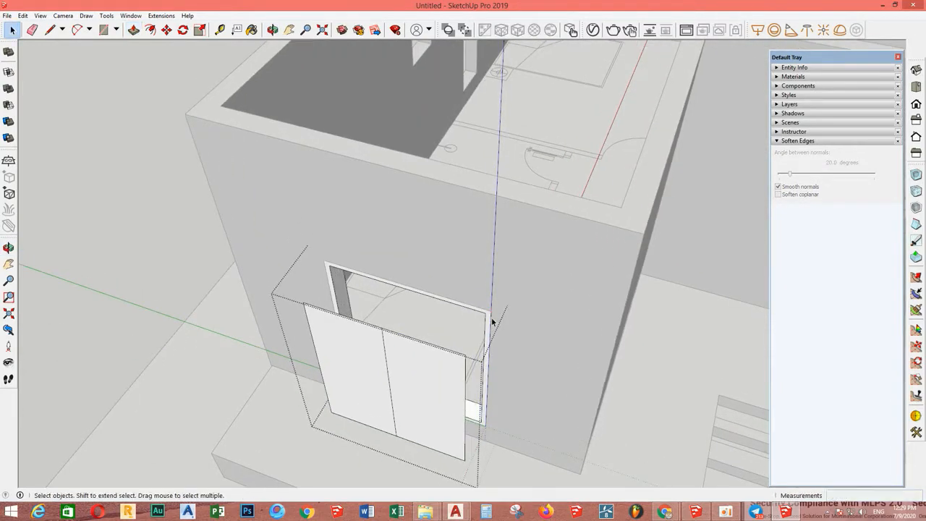
right_click(490, 322)
click(527, 405)
Delete the right half of the split panel standing in front of the window
scroll(506, 391, down, 3)
middle_drag(505, 388, 501, 408)
scroll(460, 391, up, 2)
click(446, 402)
double_click(500, 408)
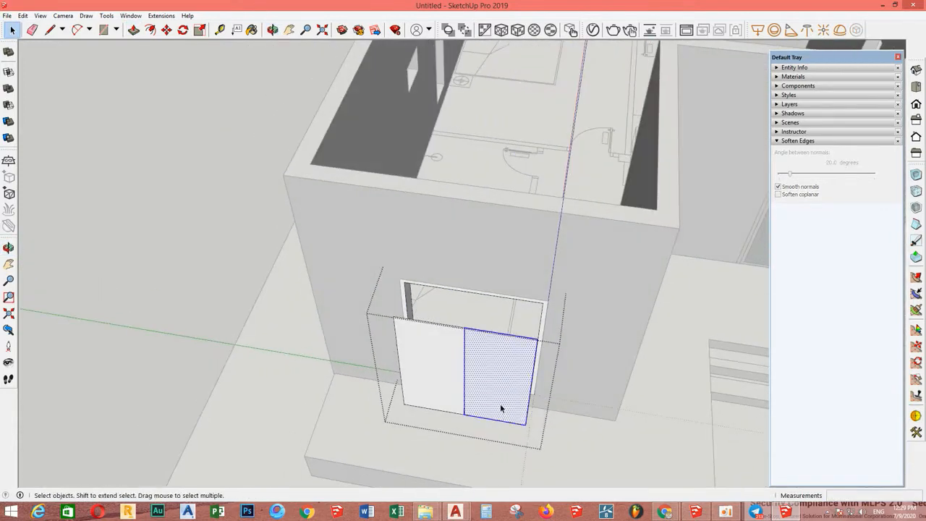
key(Delete)
Offset the remaining panel's edges inward and erase its inner face to leave a sash outline
click(465, 375)
key(f)
scroll(408, 373, up, 2)
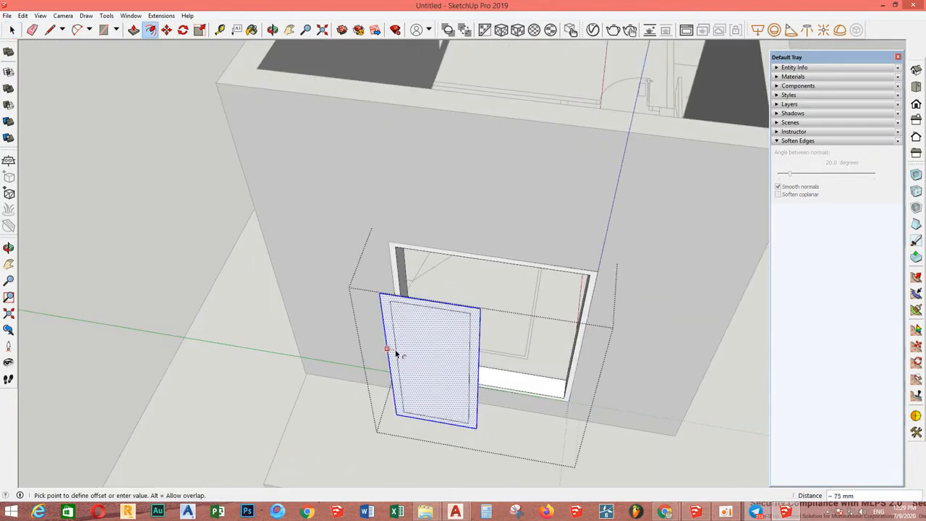
click(392, 348)
key(space)
click(413, 342)
scroll(391, 347, up, 4)
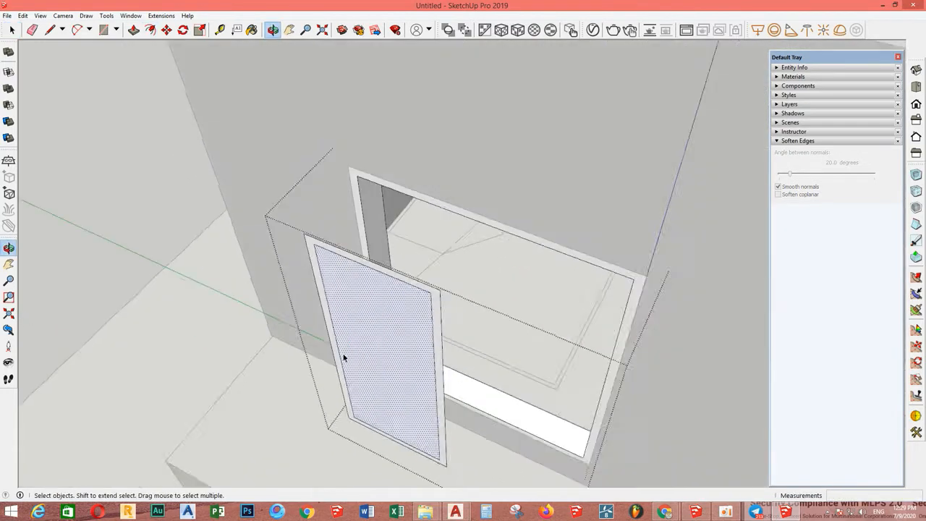
right_click(413, 346)
click(413, 182)
Extrude the sash outline into a solid frame and make it a group
middle_drag(432, 182, 405, 346)
key(p)
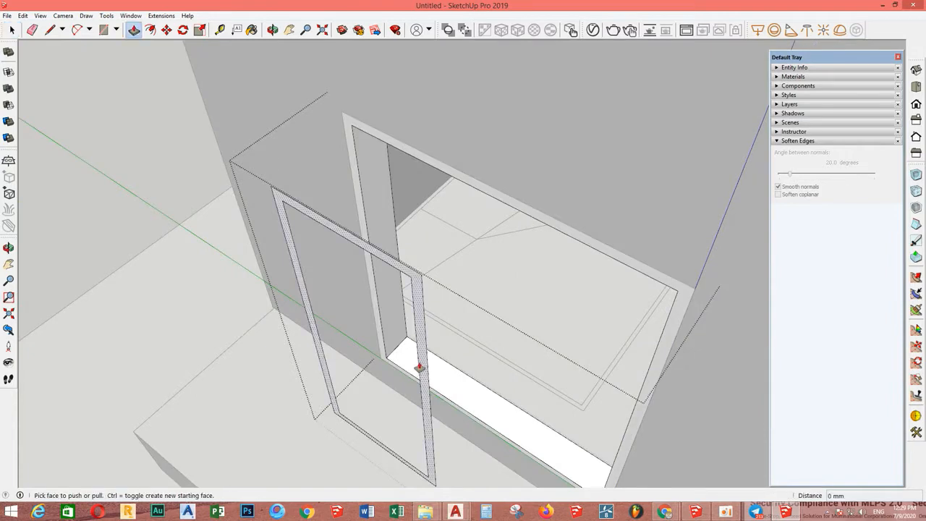
click(420, 366)
click(442, 353)
key(space)
triple_click(424, 345)
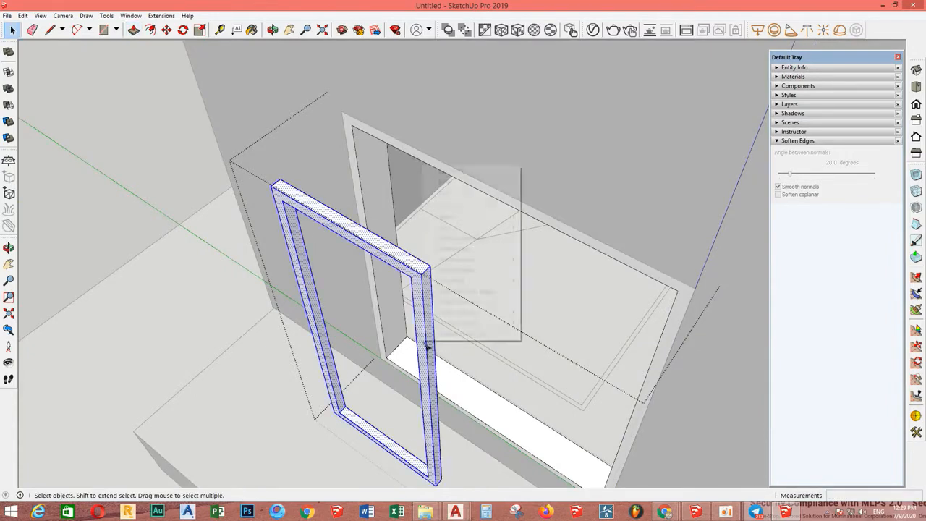
right_click(412, 168)
click(463, 250)
Move the sash by its lower corner into the left side of the front window's frame
scroll(464, 255, down, 3)
key(m)
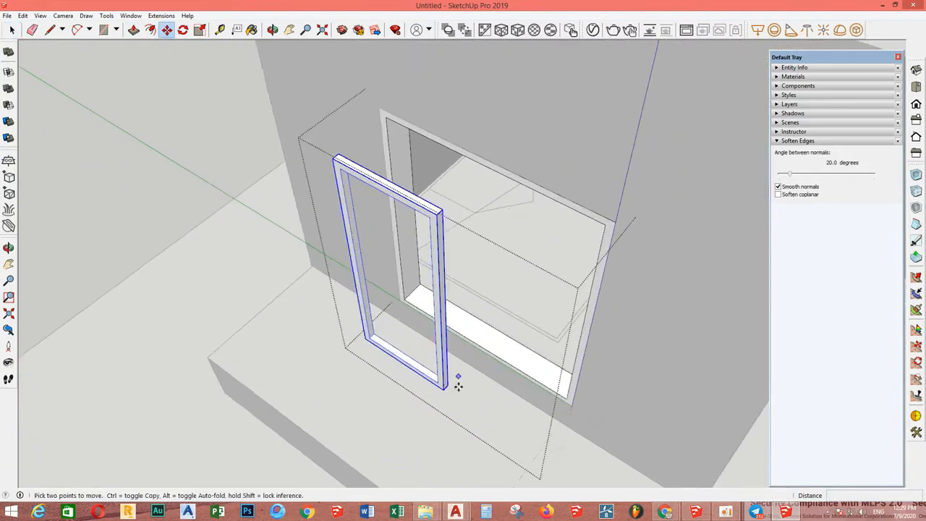
click(366, 340)
scroll(404, 299, up, 1)
click(406, 302)
key(space)
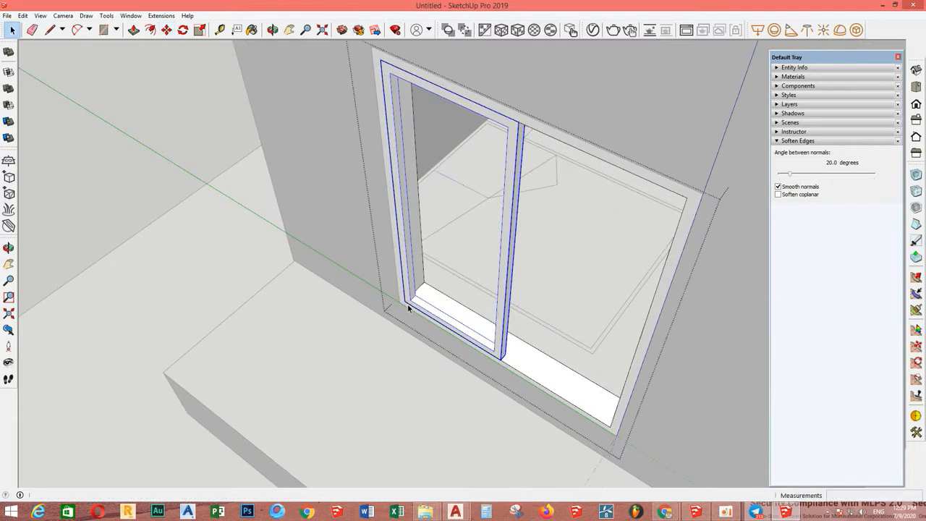
Copy the sash 750 mm to the right side of the frame and shift the copy behind the first sash
middle_drag(481, 314, 532, 327)
scroll(398, 318, up, 4)
key(m)
key(ctrl)
click(356, 308)
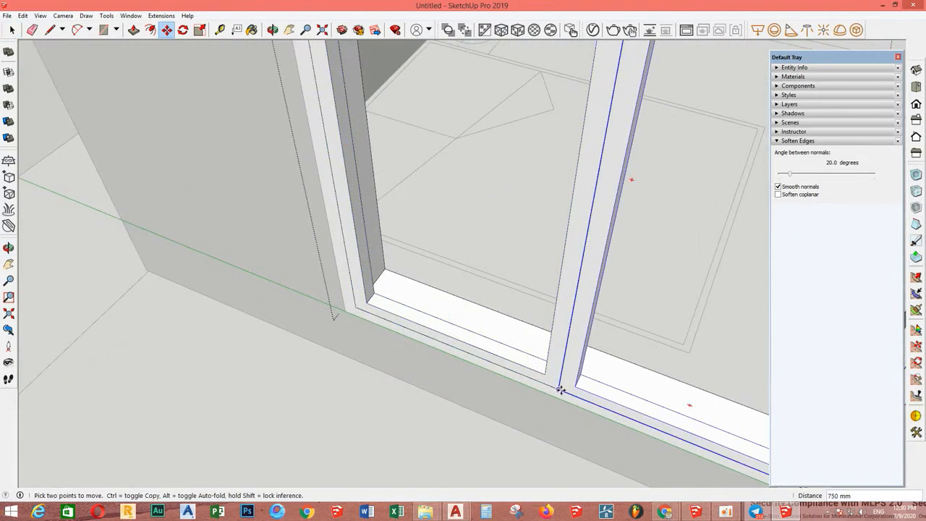
click(560, 390)
scroll(561, 389, up, 1)
click(563, 380)
scroll(506, 390, down, 3)
middle_drag(443, 394, 403, 411)
scroll(427, 371, down, 2)
key(space)
key(Escape)
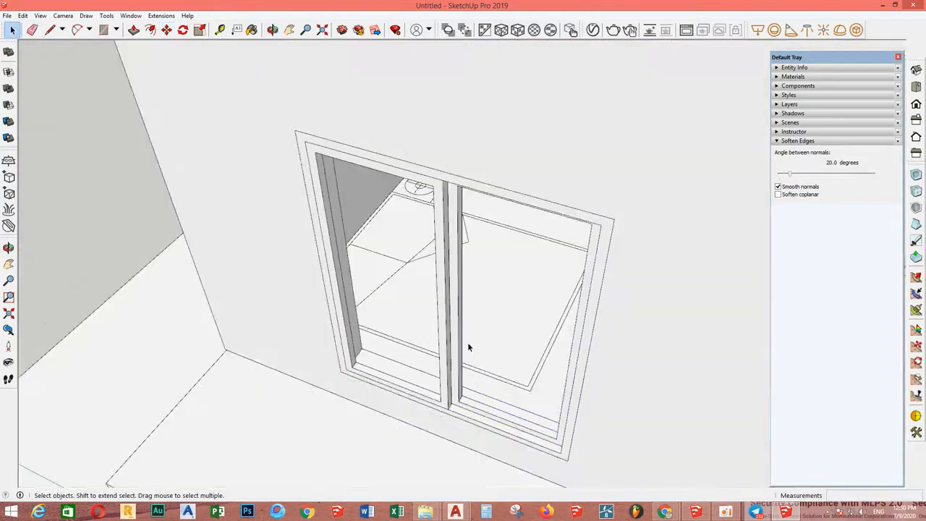
Draw a rectangle filling the left sash's opening as its glass pane
click(468, 347)
scroll(468, 348, down, 3)
middle_drag(468, 348, 360, 375)
scroll(360, 375, up, 2)
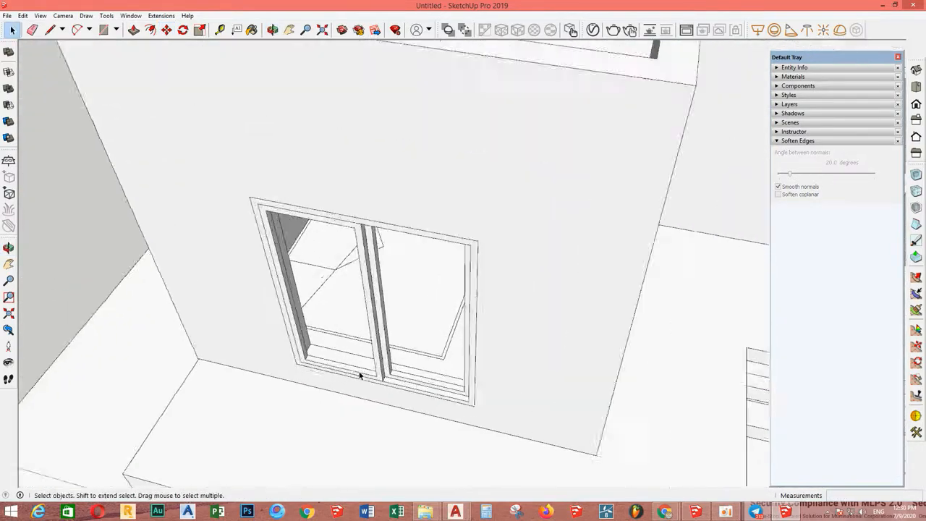
scroll(360, 376, up, 3)
double_click(391, 356)
click(391, 356)
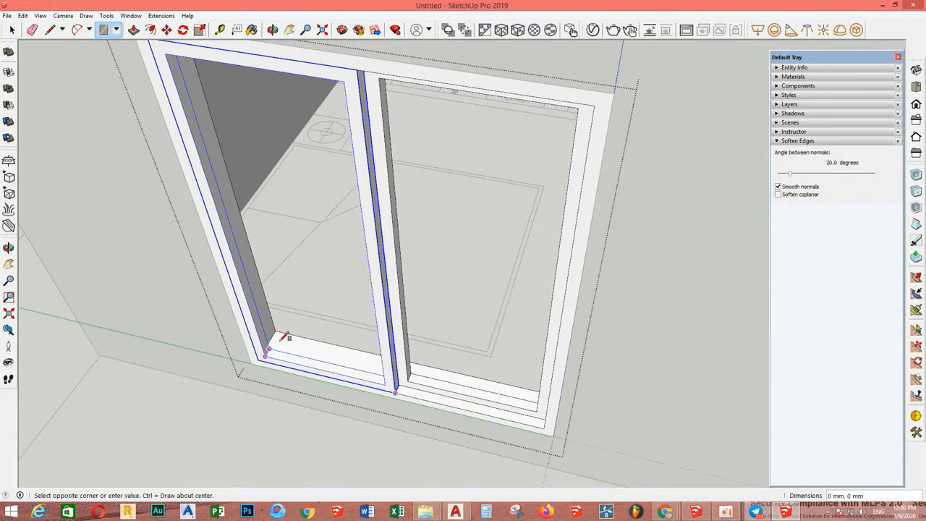
click(344, 81)
key(space)
Make the left sash's glass pane a component
click(270, 130)
scroll(300, 180, down, 3)
right_click(301, 178)
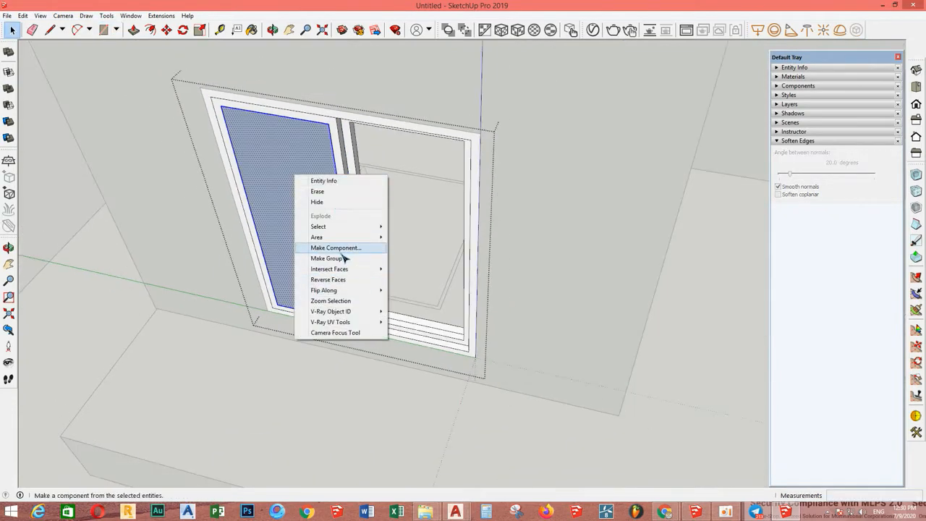
click(343, 247)
key(Return)
Copy the glass pane from the left sash into the right sash's opening
scroll(355, 284, up, 3)
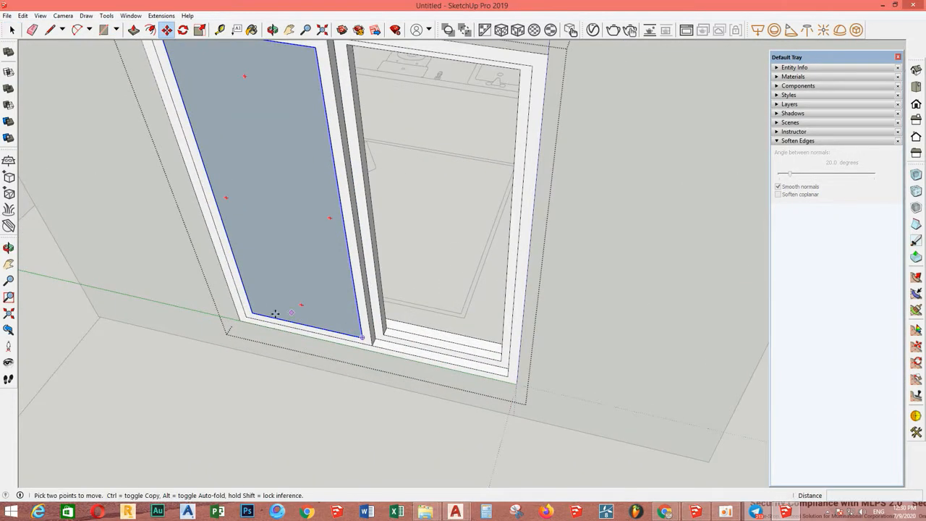
click(253, 313)
key(ctrl)
scroll(417, 321, up, 2)
click(371, 332)
key(space)
scroll(410, 315, down, 4)
key(Escape)
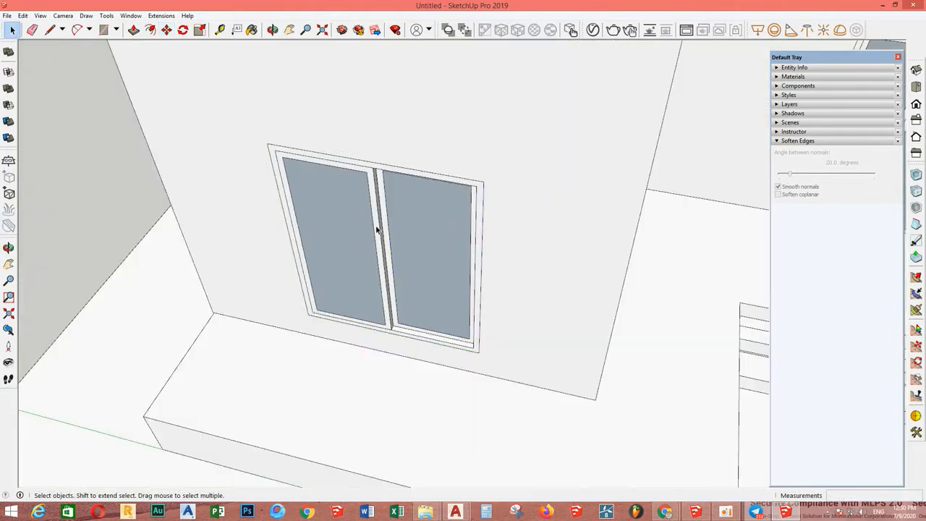
Turn the complete front window into a component
right_click(376, 229)
click(409, 308)
key(Return)
Copy the finished window by its lower corner to the large opening in the wall with the small entrance steps
scroll(536, 224, down, 3)
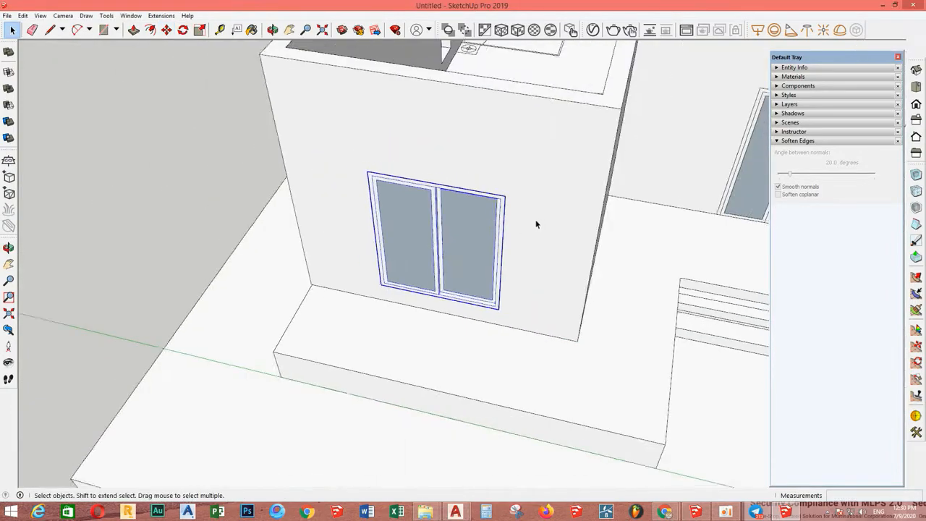
middle_drag(536, 224, 555, 304)
scroll(469, 427, up, 2)
key(m)
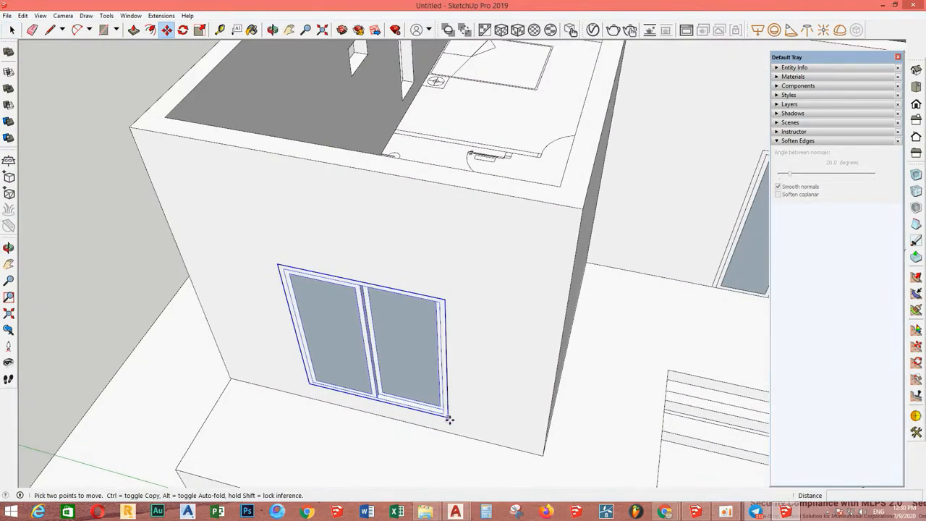
click(448, 418)
key(ctrl)
scroll(475, 284, down, 3)
middle_drag(476, 284, 275, 347)
middle_drag(438, 283, 380, 145)
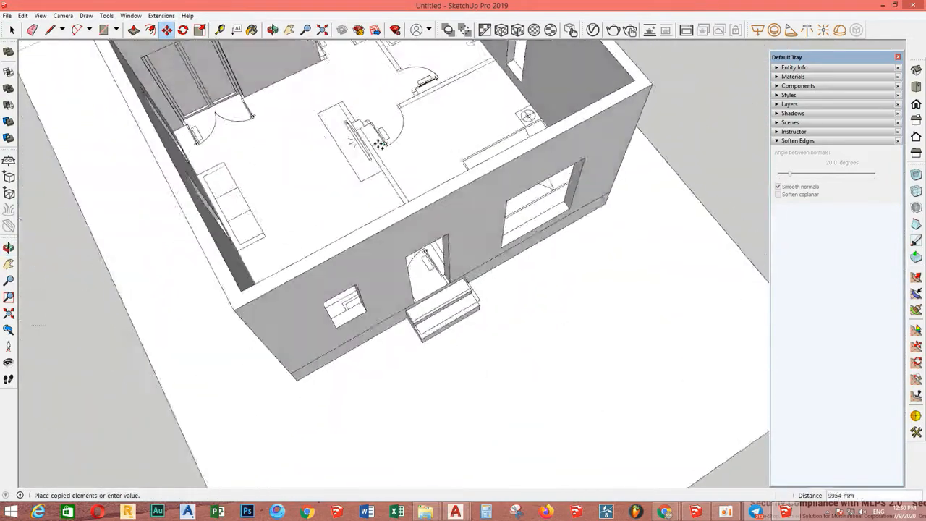
scroll(509, 231, up, 4)
click(492, 278)
key(space)
Flip the copied window along its depth so that its sashes face the outside of the house
scroll(508, 272, up, 3)
right_click(500, 220)
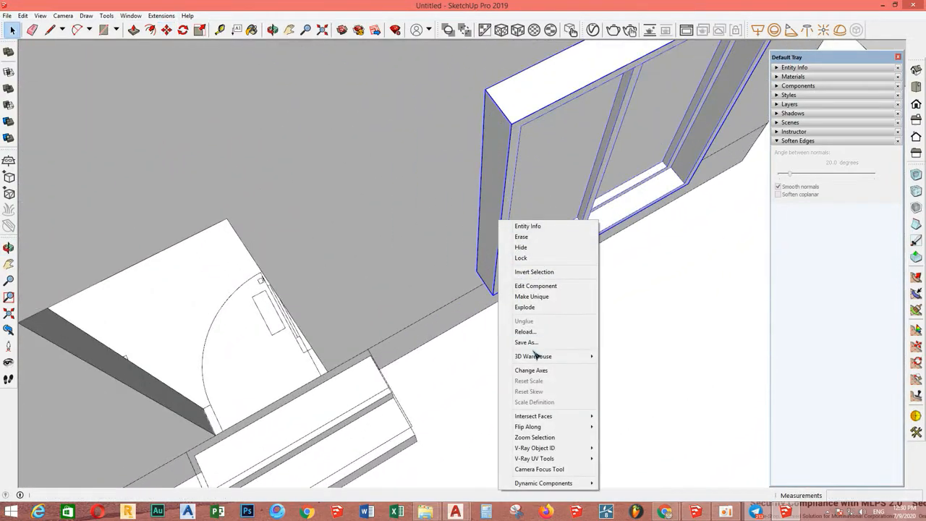
mouse_move(543, 431)
middle_drag(552, 305, 506, 258)
right_click(524, 270)
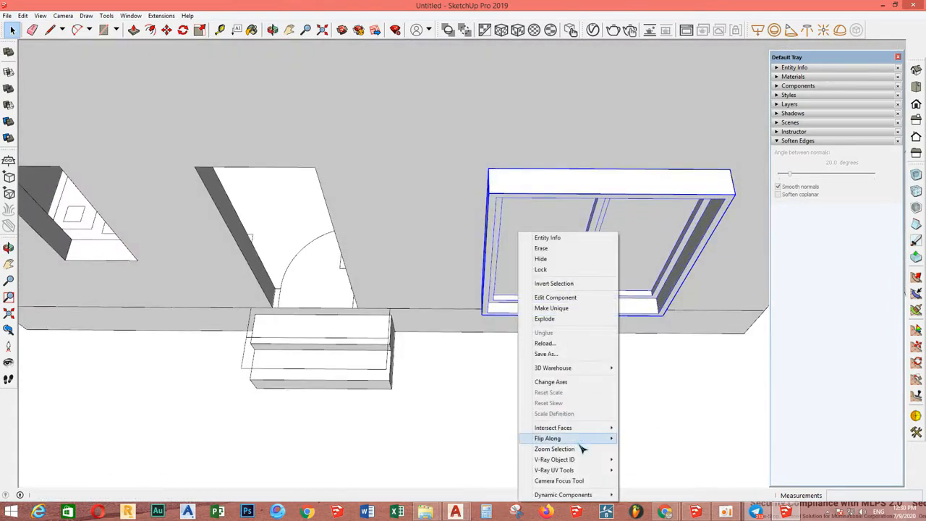
mouse_move(578, 438)
click(648, 439)
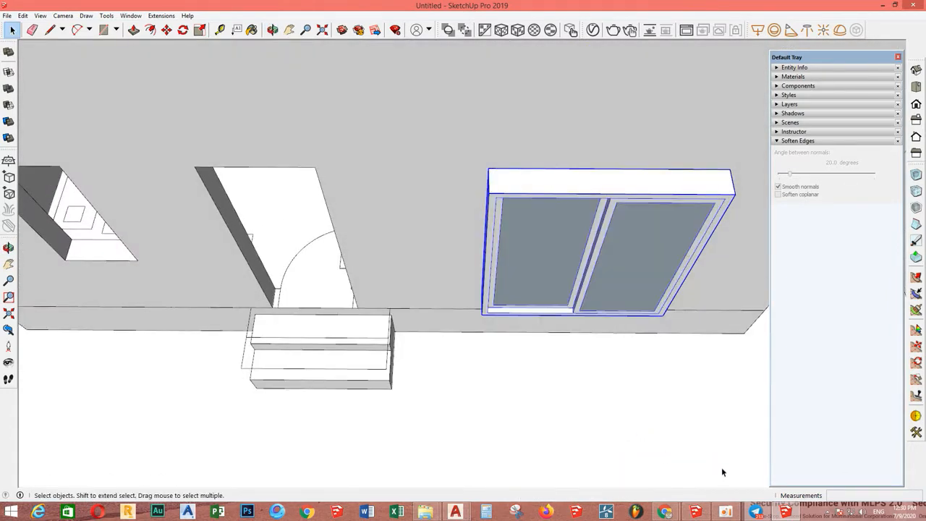
Move the flipped window back into its wall opening so that it sits flush with the outer wall face
middle_drag(721, 467, 478, 302)
scroll(478, 302, up, 5)
key(m)
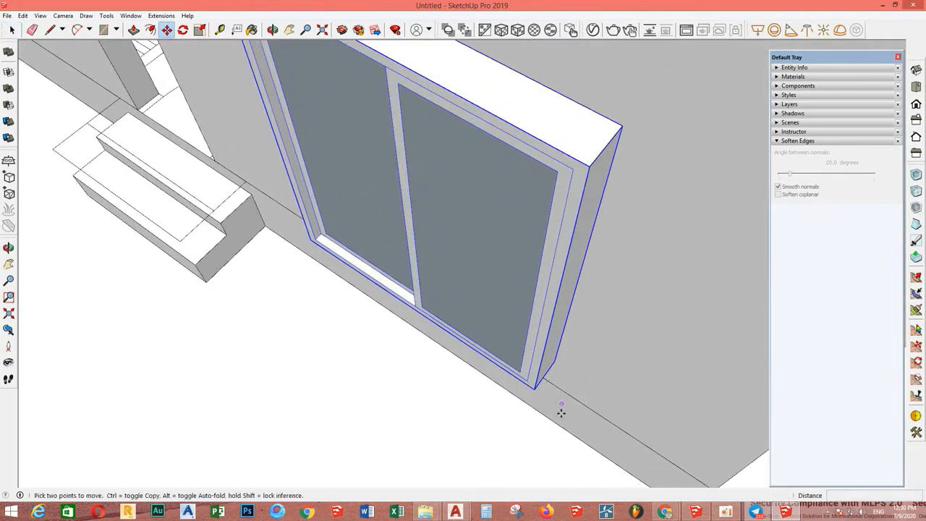
scroll(561, 413, up, 1)
click(530, 383)
click(555, 347)
key(space)
scroll(489, 327, down, 1)
Draw a 1300 by 600 mm rectangle filling the narrow window opening beside the doorway
middle_drag(474, 326, 678, 331)
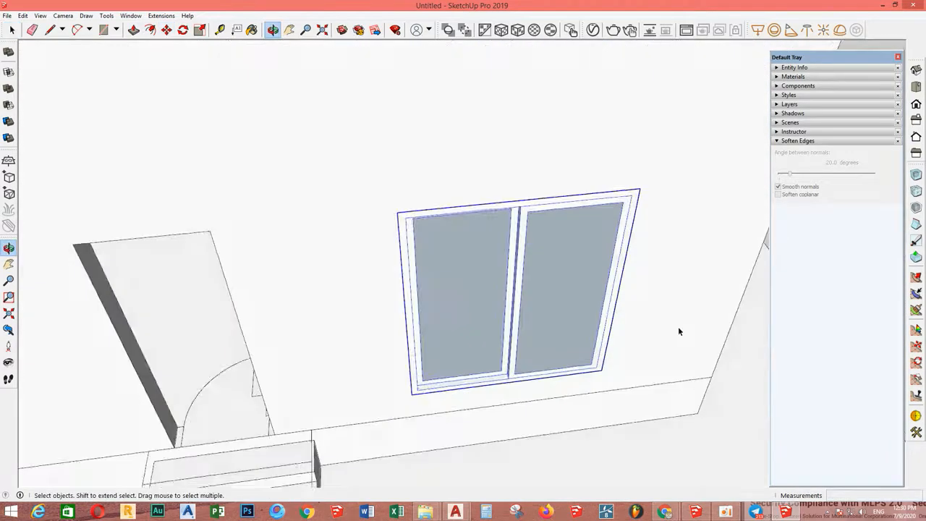
scroll(550, 327, down, 3)
mouse_move(550, 325)
middle_down()
mouse_move(640, 323)
mouse_move(713, 340)
mouse_move(640, 291)
mouse_move(635, 334)
mouse_move(634, 312)
middle_up()
click(727, 513)
click(708, 338)
scroll(371, 350, up, 6)
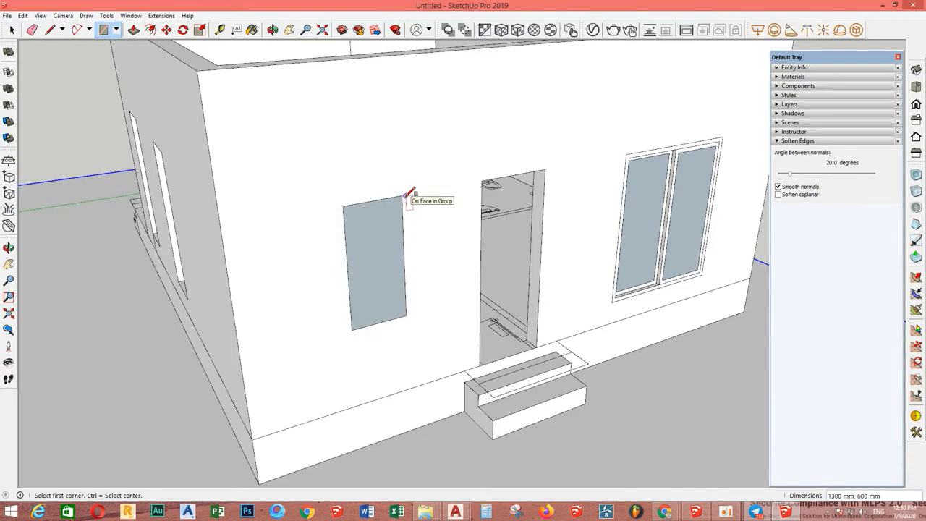
key(space)
Offset the narrow window rectangle's edges inward and erase its inner face to leave the frame outline
scroll(389, 261, up, 2)
click(377, 260)
scroll(377, 260, up, 3)
key(f)
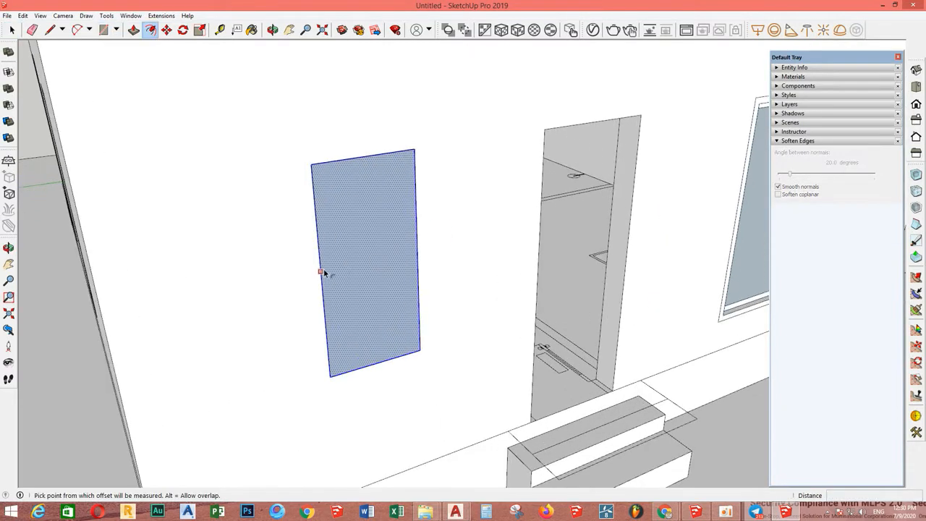
click(328, 266)
key(space)
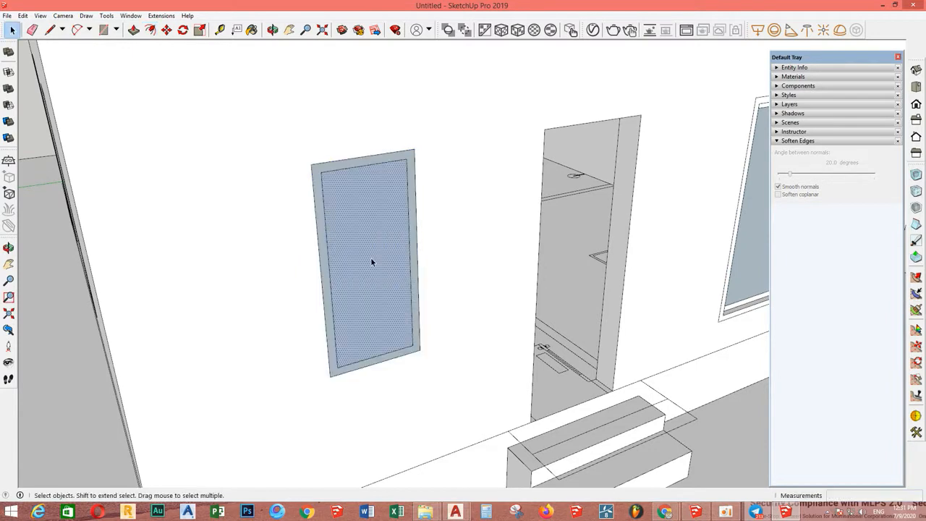
scroll(333, 246, up, 4)
right_click(339, 246)
click(352, 252)
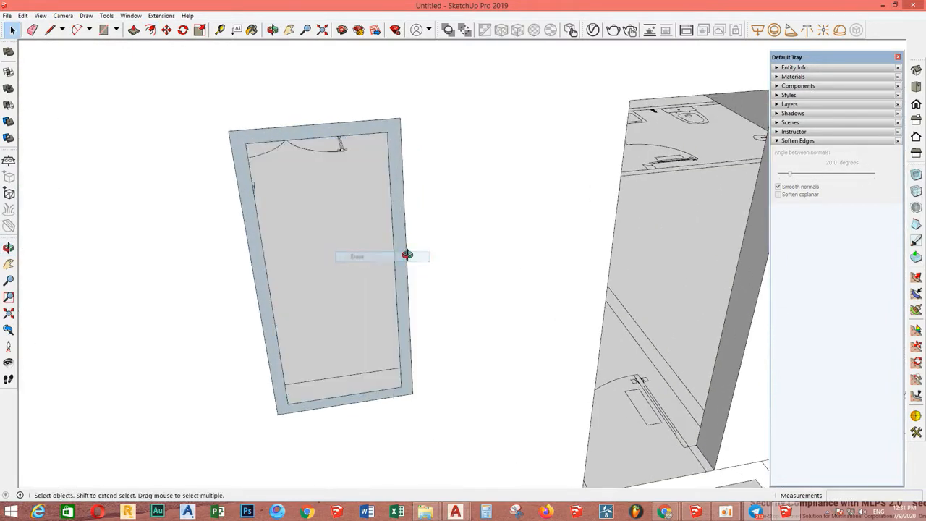
Extrude the narrow window's frame outline into the wall opening and make the frame a group
middle_drag(410, 256, 385, 309)
drag(360, 303, 378, 273)
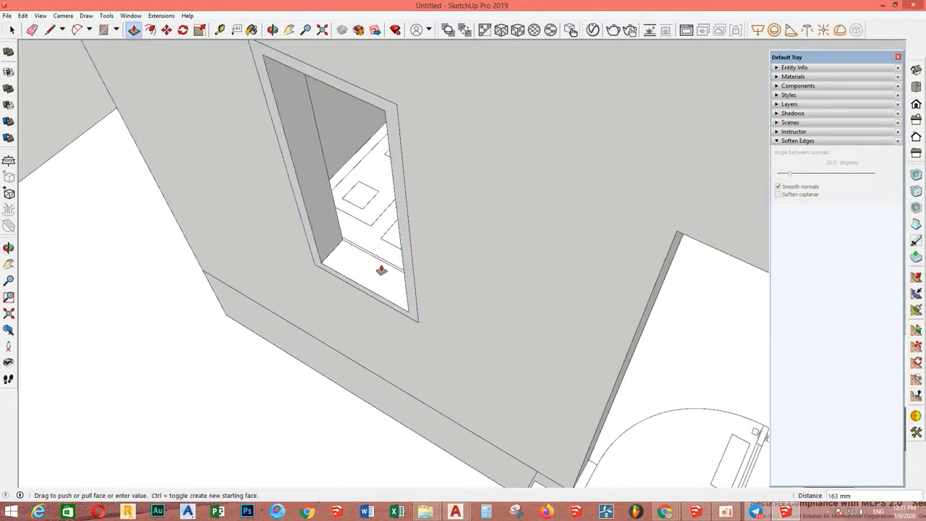
key(space)
right_click(381, 267)
triple_click(340, 250)
right_click(339, 250)
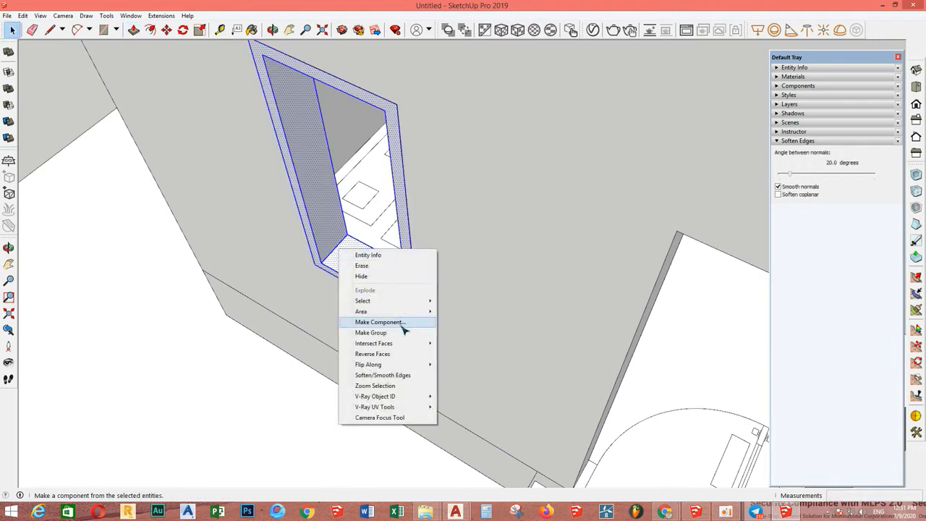
click(395, 332)
Draw a rectangular pane across the narrow window frame beside the doorway and group it with the frame
scroll(337, 256, down, 3)
middle_drag(336, 256, 360, 319)
key(r)
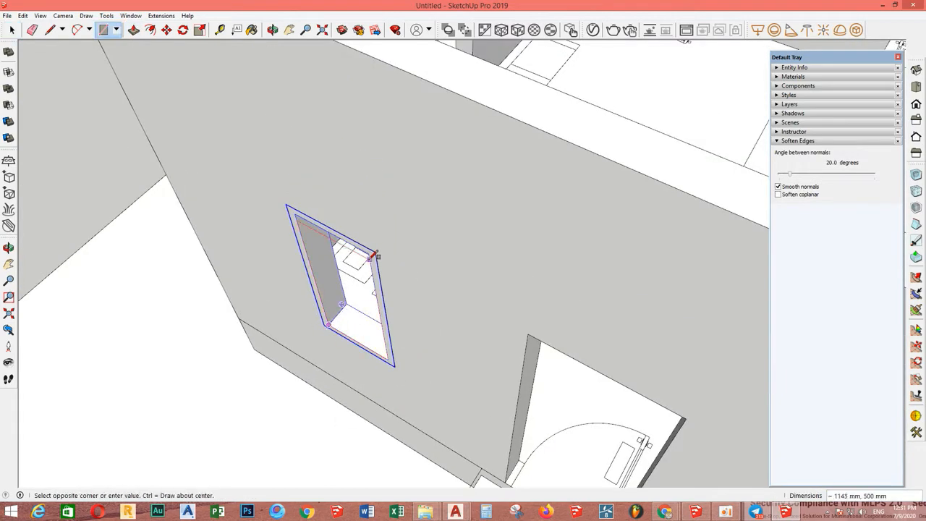
click(370, 259)
middle_drag(394, 288, 456, 190)
key(space)
double_click(406, 267)
middle_drag(407, 267, 426, 302)
right_click(424, 334)
click(434, 377)
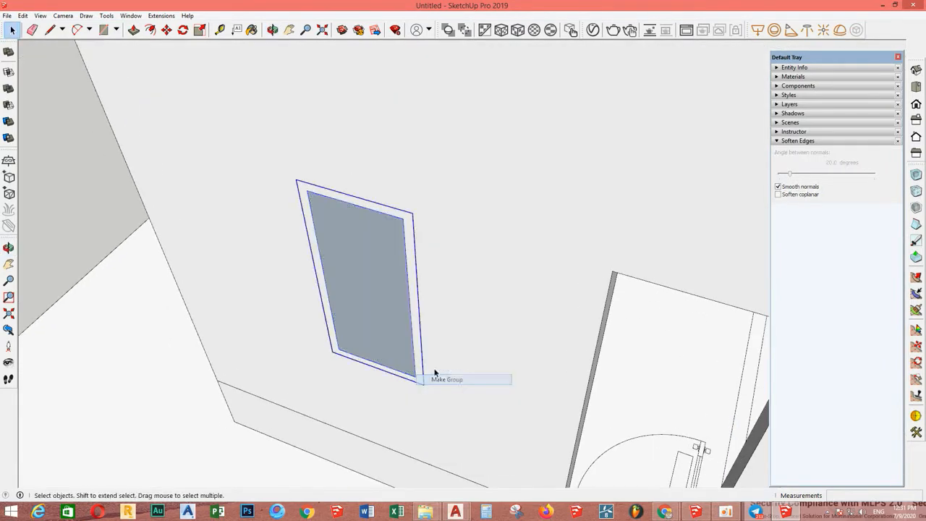
Draw a rectangle filling the empty narrow opening farther from the front corner on the side wall's outer face
scroll(435, 373, down, 3)
middle_drag(435, 373, 401, 268)
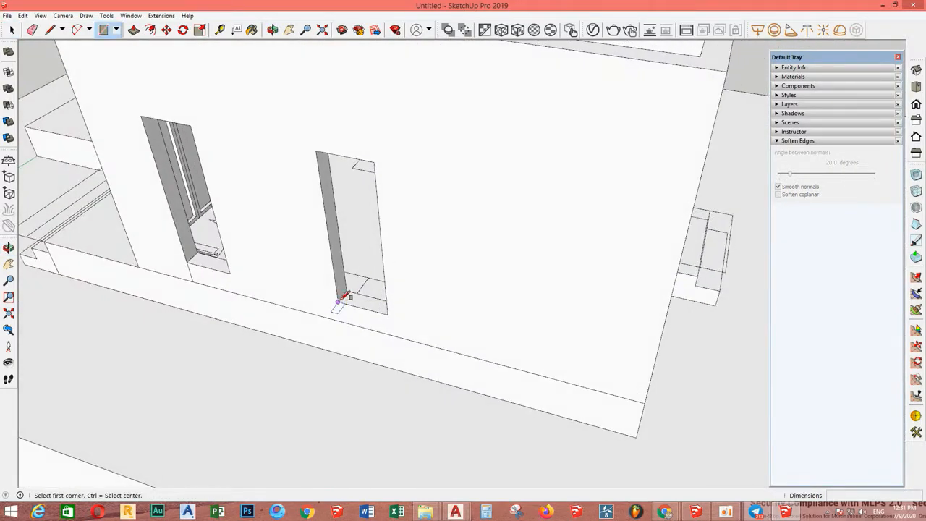
click(374, 163)
key(space)
double_click(358, 201)
Offset the new rectangle's edges inward to a thin border and erase its inner face to leave the frame outline
scroll(359, 207, up, 2)
key(f)
click(315, 220)
click(336, 225)
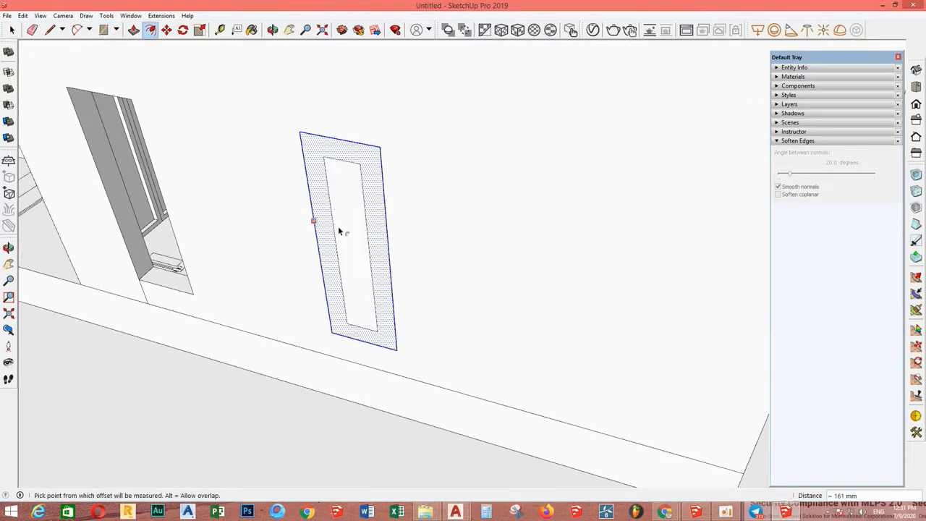
key(ctrl+z)
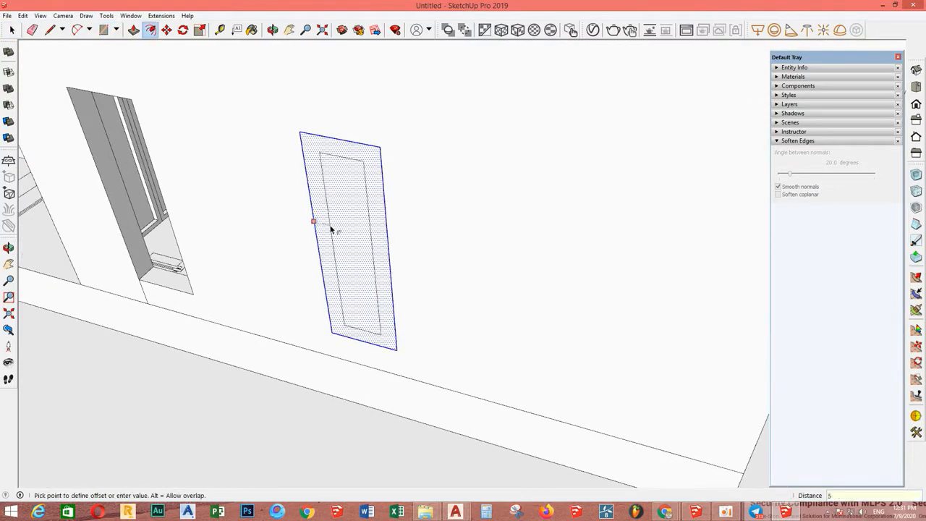
key(Return)
key(space)
click(336, 216)
right_click(337, 216)
click(357, 235)
scroll(349, 247, up, 2)
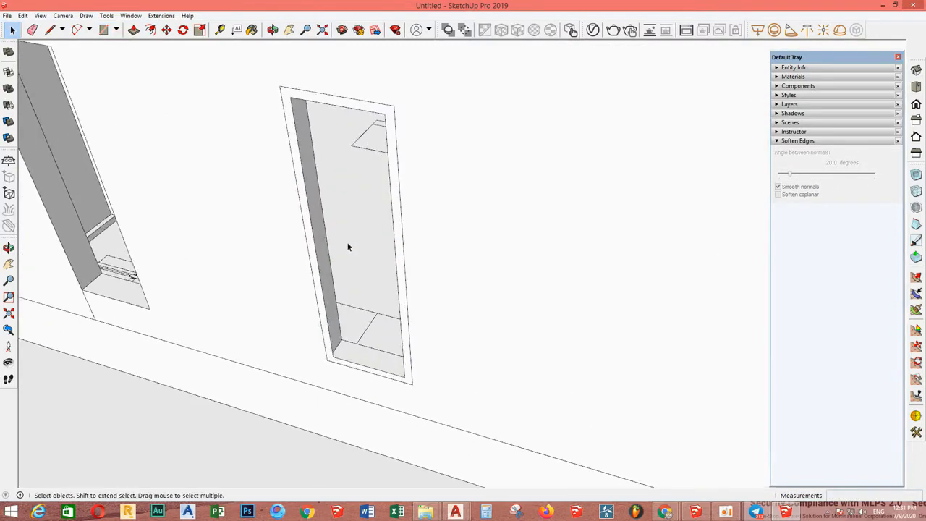
Extrude the frame outline 200 mm into the side wall opening and make the frame a group
scroll(348, 247, up, 3)
key(p)
click(299, 314)
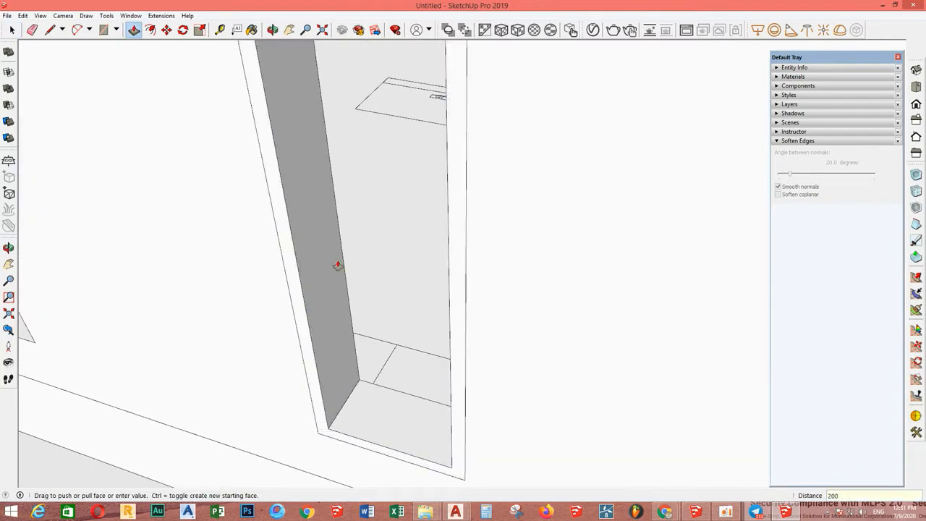
key(Return)
key(space)
triple_click(323, 257)
right_click(322, 257)
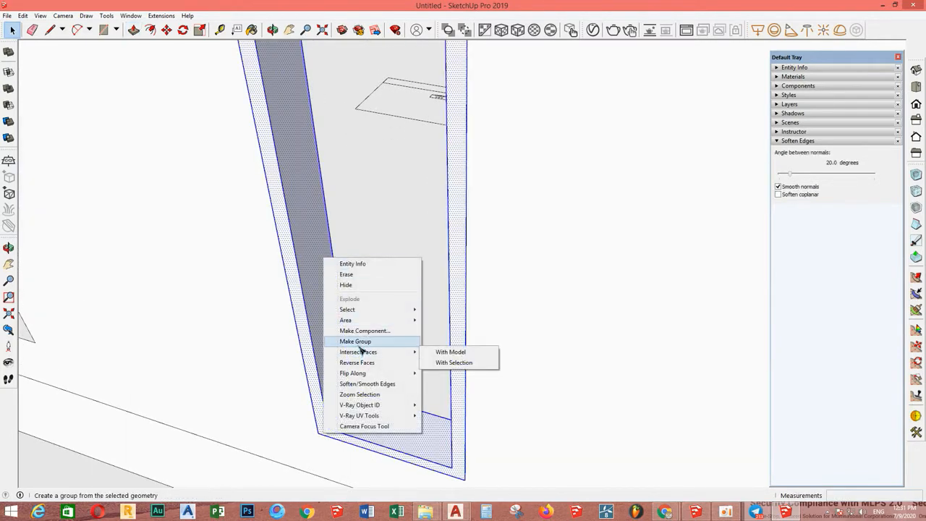
click(360, 345)
Draw a rectangular pane across the side wall's window frame and group it with the frame
scroll(330, 285, down, 5)
middle_drag(331, 285, 465, 328)
key(r)
scroll(476, 363, up, 2)
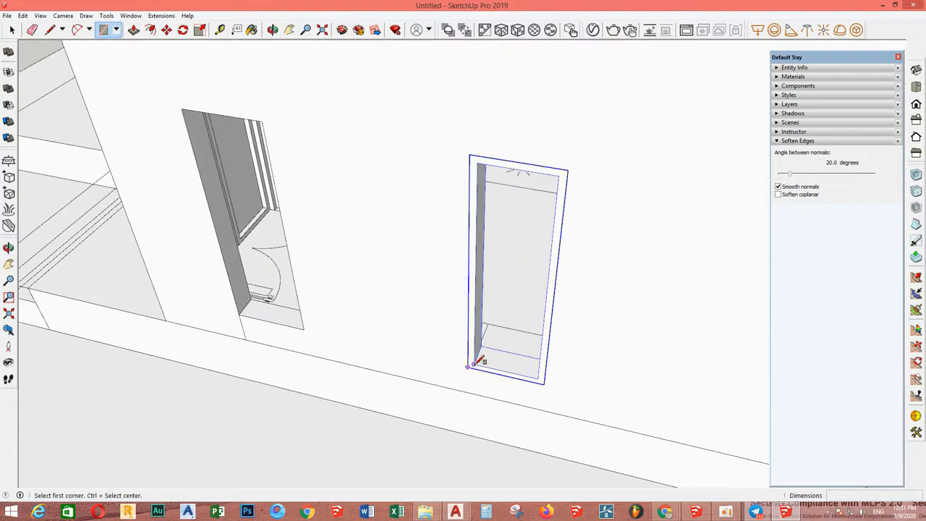
click(566, 174)
key(space)
click(541, 242)
scroll(541, 242, up, 1)
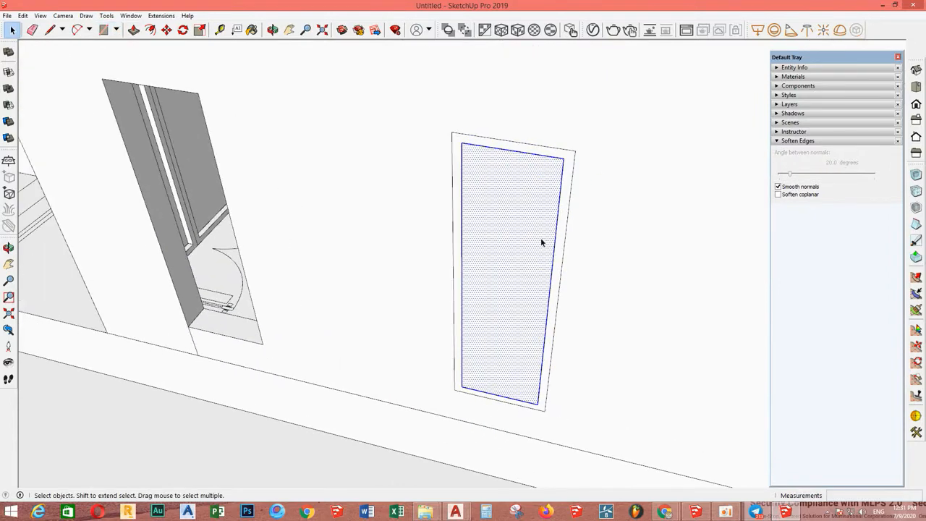
middle_drag(566, 214, 573, 207)
right_click(573, 207)
click(598, 302)
Move the pane inside the side window group 20 mm inward from the frame's outer face
double_click(497, 269)
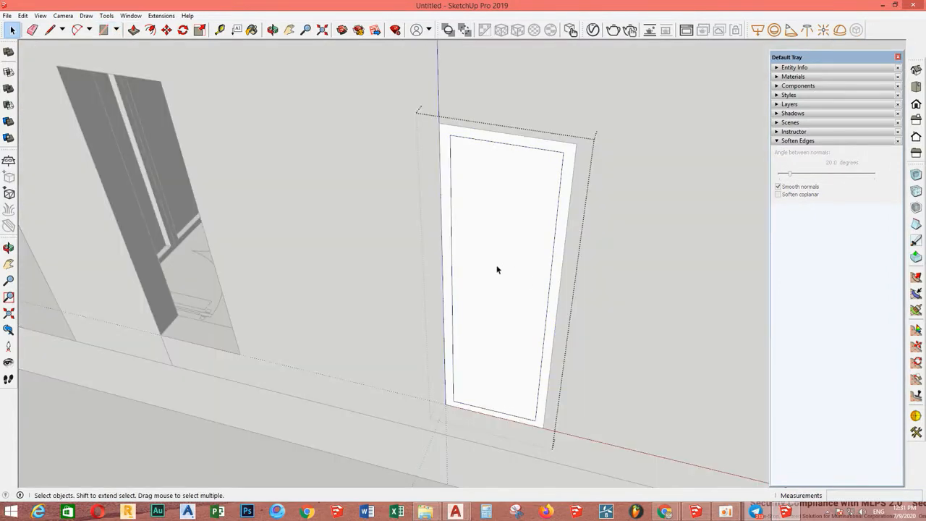
double_click(497, 269)
middle_drag(497, 269, 447, 370)
key(m)
scroll(425, 418, up, 2)
click(421, 419)
scroll(425, 411, up, 2)
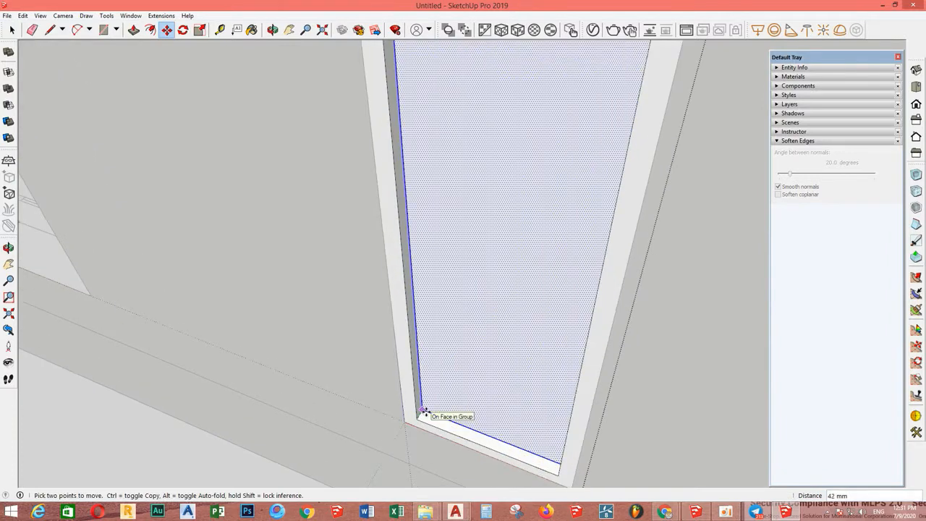
text(20)
key(Return)
key(space)
scroll(454, 396, down, 7)
key(Escape)
Copy the finished narrow window into the neighbouring opening on the same side wall
click(493, 337)
middle_drag(493, 337, 517, 391)
key(m)
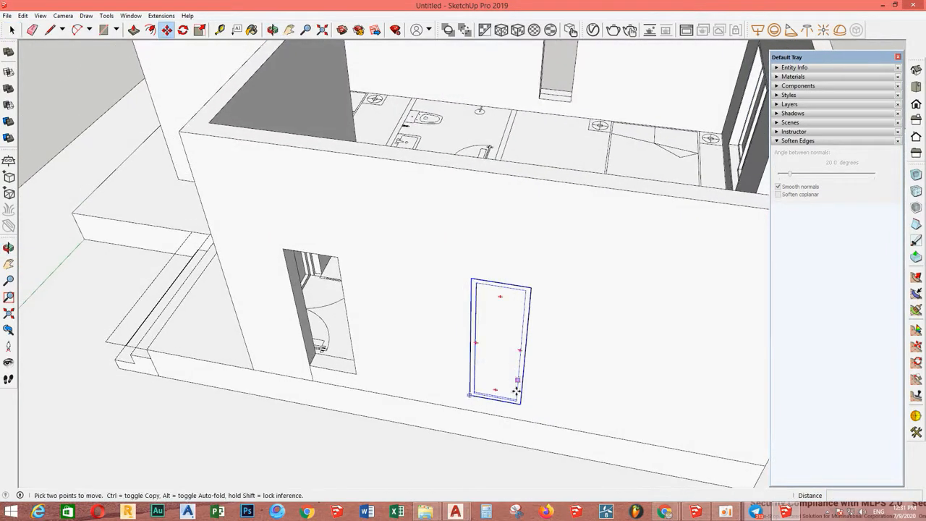
scroll(518, 399, up, 3)
key(ctrl)
click(522, 405)
click(301, 363)
key(space)
scroll(245, 372, up, 4)
double_click(243, 366)
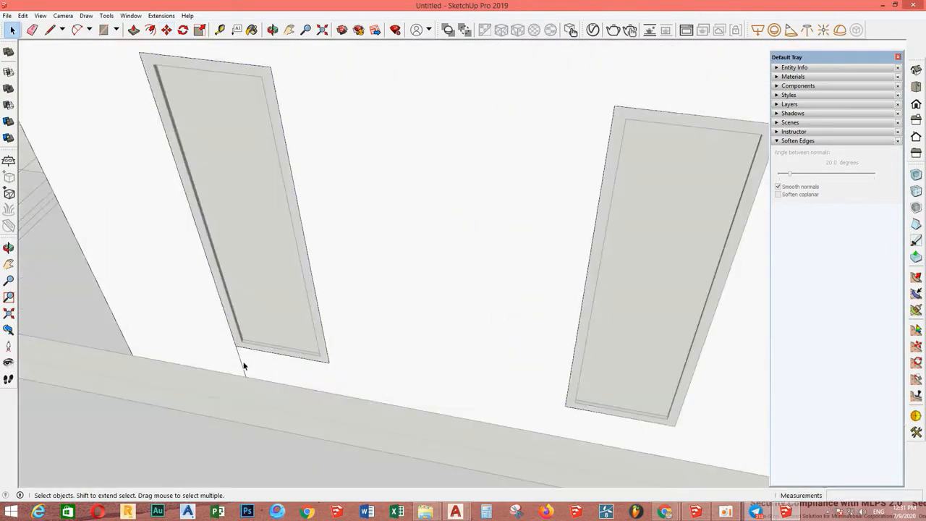
scroll(246, 364, up, 1)
scroll(461, 296, down, 10)
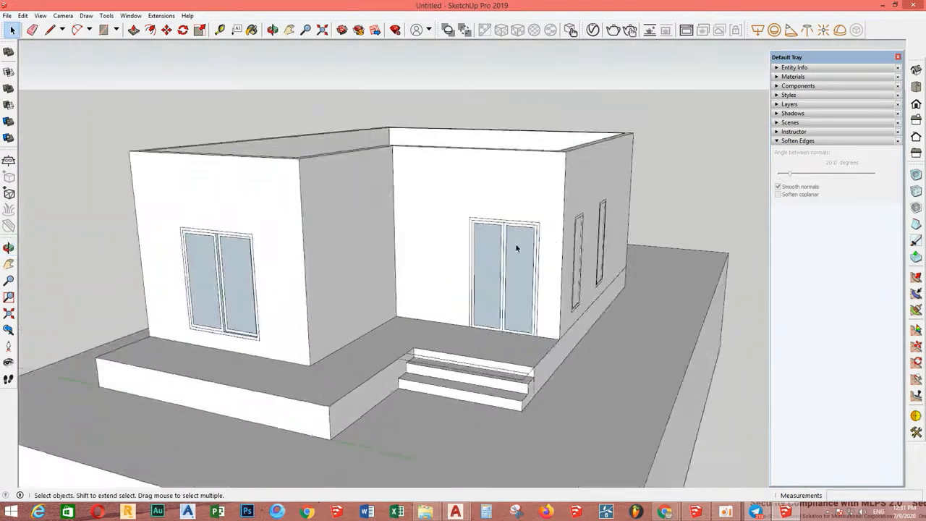
middle_drag(516, 248, 476, 398)
scroll(477, 398, up, 3)
scroll(476, 397, up, 4)
double_click(454, 351)
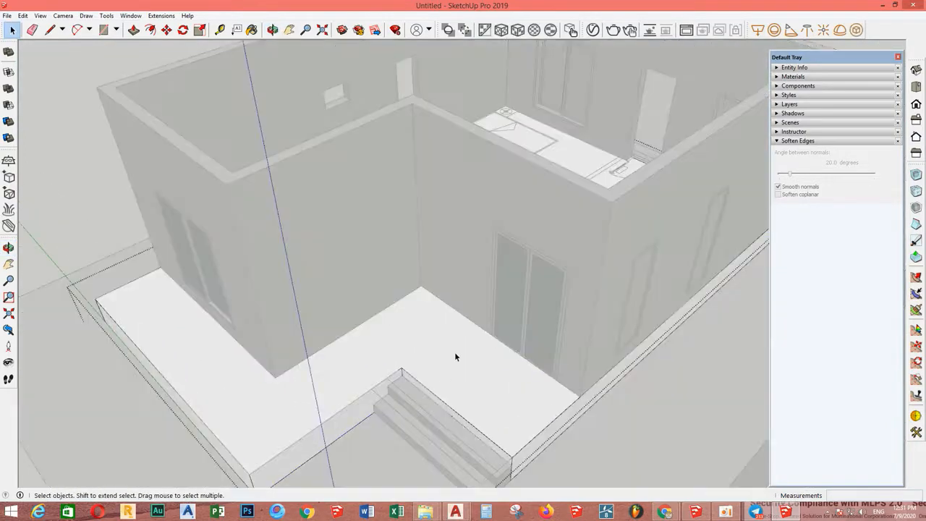
key(b)
key(space)
click(455, 273)
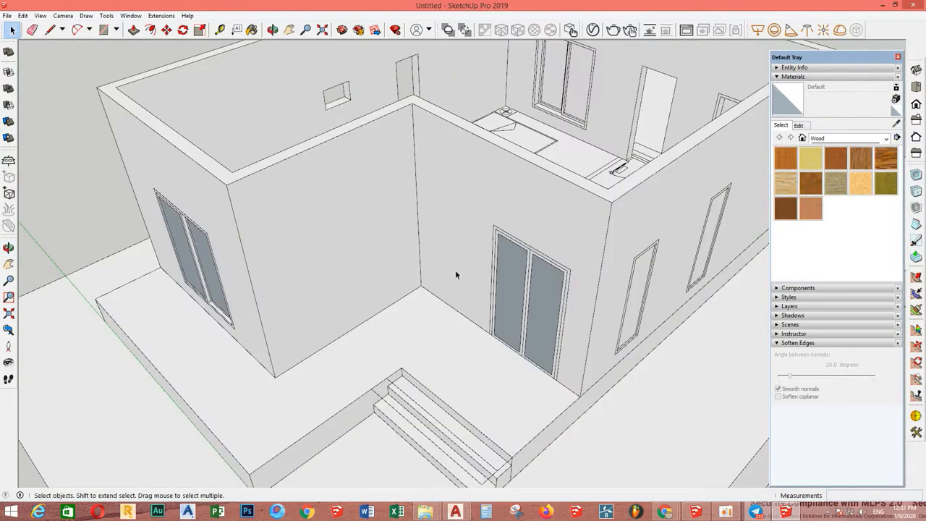
Draw a roof rectangle over the wall tops between opposite outer corners, covering the entrance recess as well
middle_drag(455, 273, 471, 312)
scroll(472, 306, down, 3)
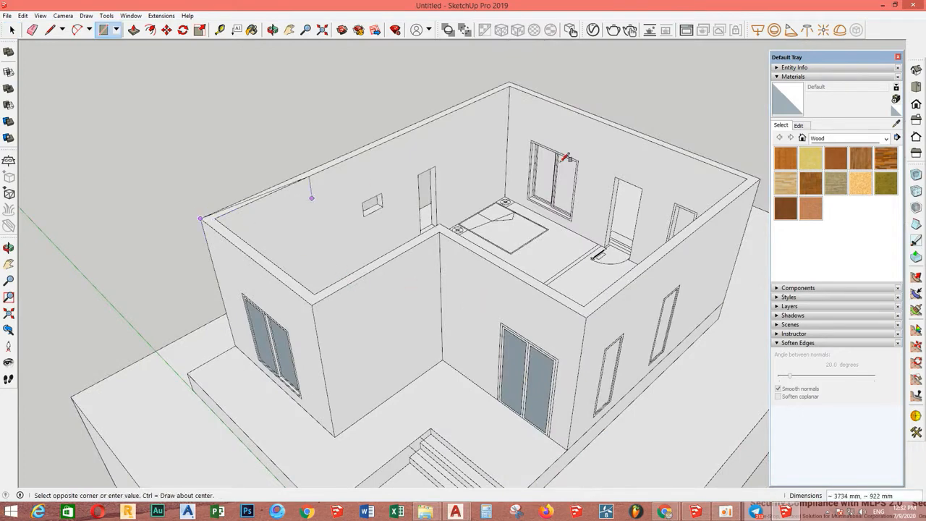
middle_drag(568, 157, 724, 195)
click(682, 208)
key(space)
scroll(330, 362, up, 1)
double_click(331, 362)
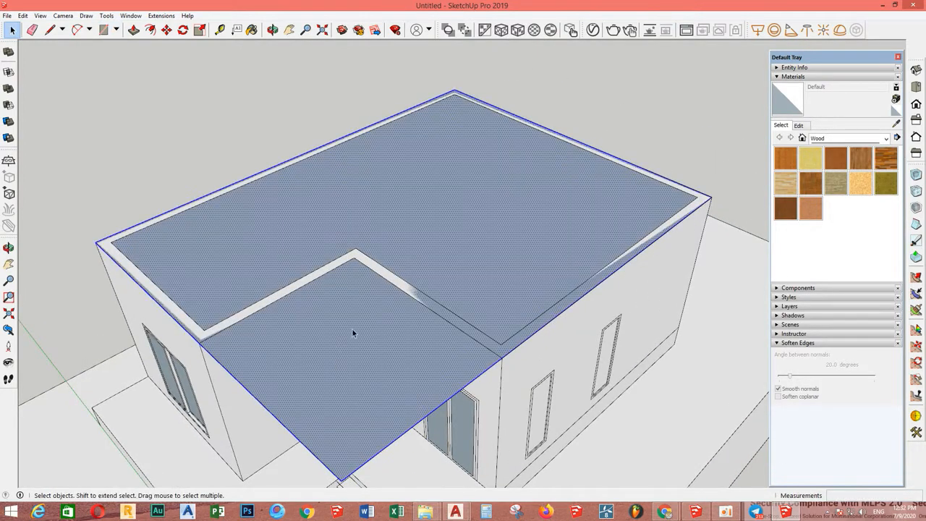
middle_drag(354, 329, 424, 345)
key(l)
middle_drag(447, 303, 348, 279)
key(space)
click(291, 279)
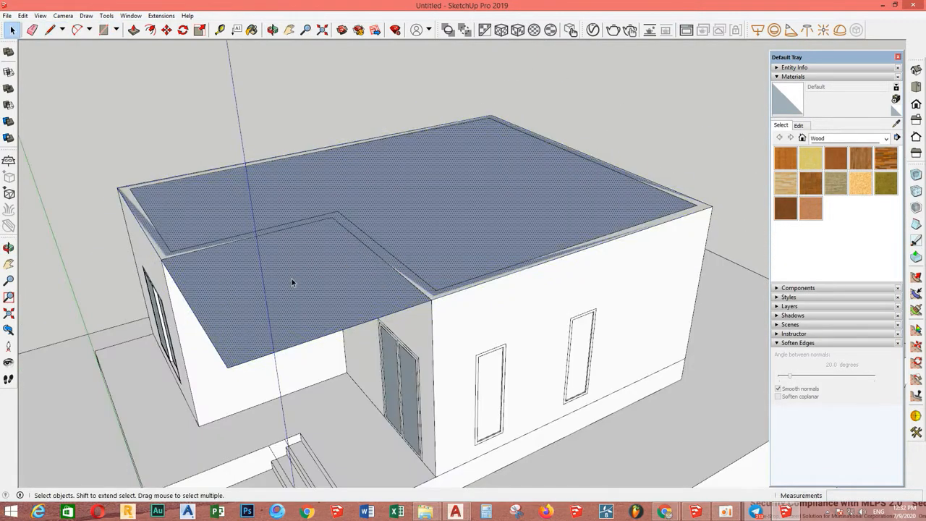
double_click(292, 278)
right_click(293, 278)
click(323, 295)
scroll(477, 310, up, 2)
middle_drag(477, 310, 325, 271)
key(ctrl+z)
Extrude the roof rectangle upward by 1000 mm
double_click(359, 265)
key(p)
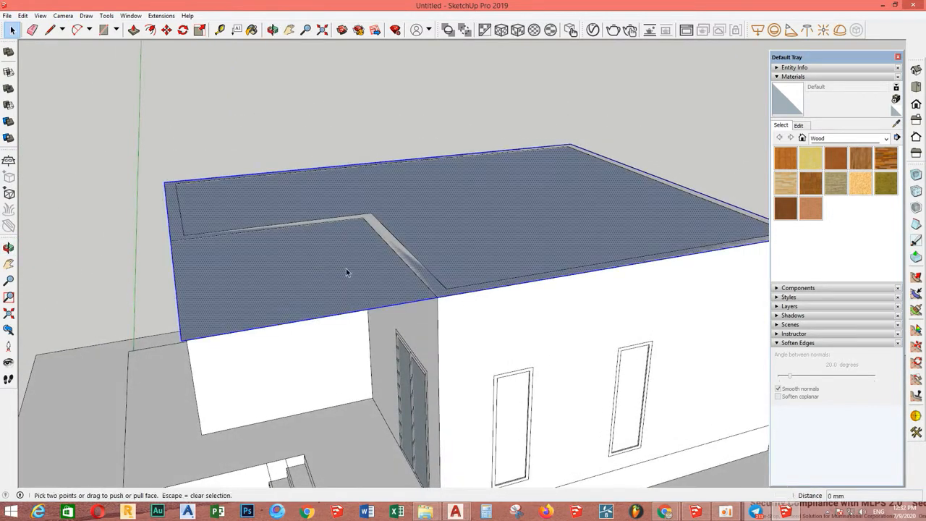
drag(346, 269, 350, 237)
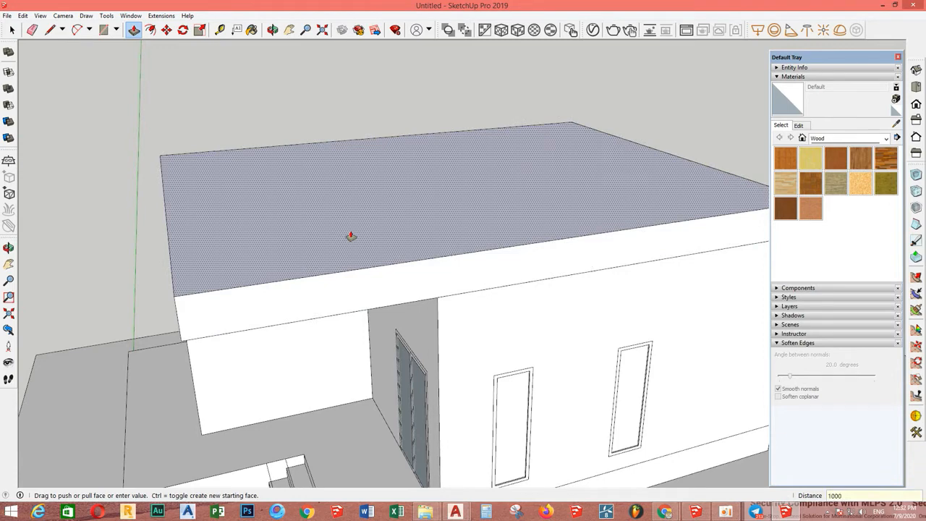
key(Return)
key(space)
Select the whole extruded roof block and make it a group
scroll(395, 284, down, 4)
middle_drag(395, 285, 403, 220)
triple_click(453, 211)
right_click(452, 212)
click(521, 295)
scroll(453, 215, up, 2)
scroll(403, 220, up, 2)
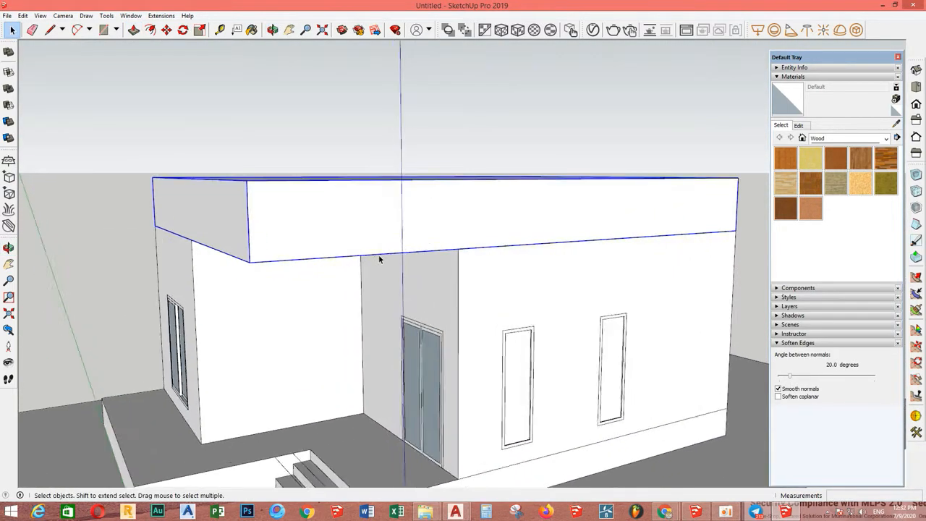
scroll(379, 259, up, 1)
Place a guide along the roof block's long side at the middle of its front corner edge
key(t)
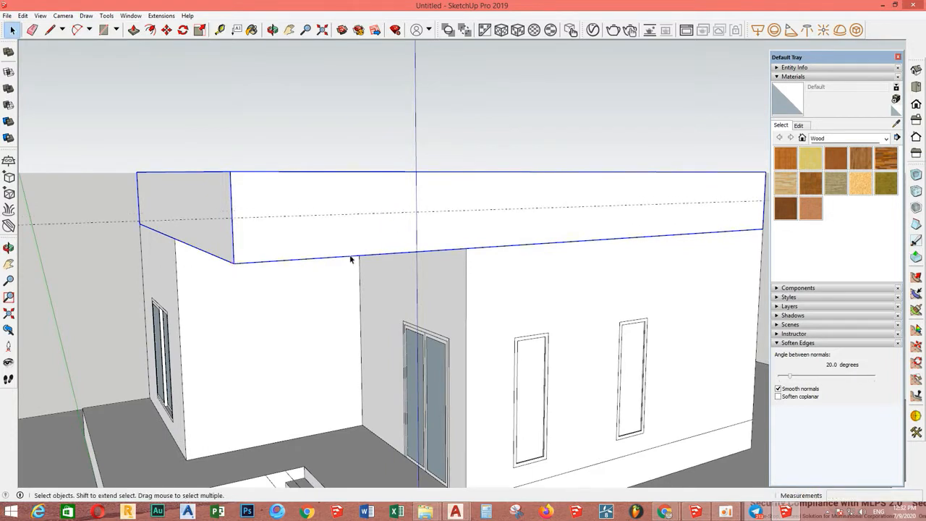
middle_drag(331, 211, 300, 226)
key(q)
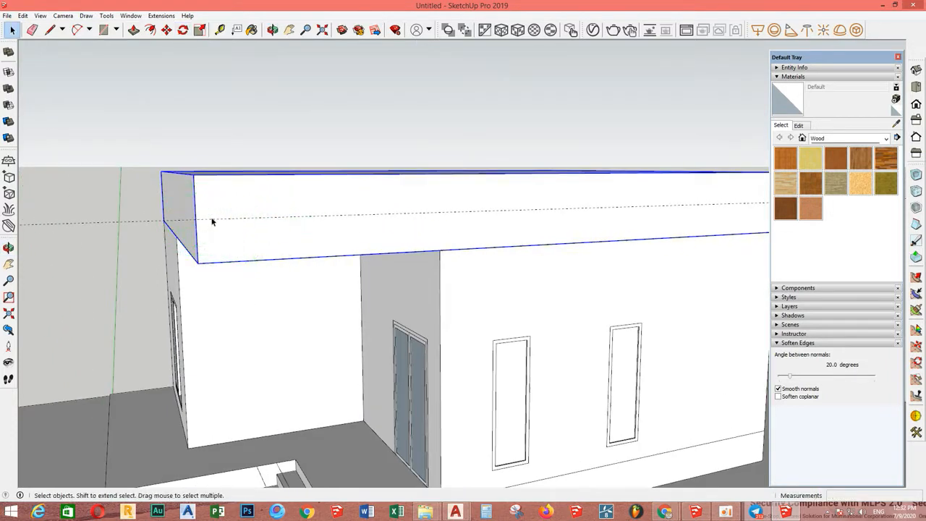
key(t)
click(196, 219)
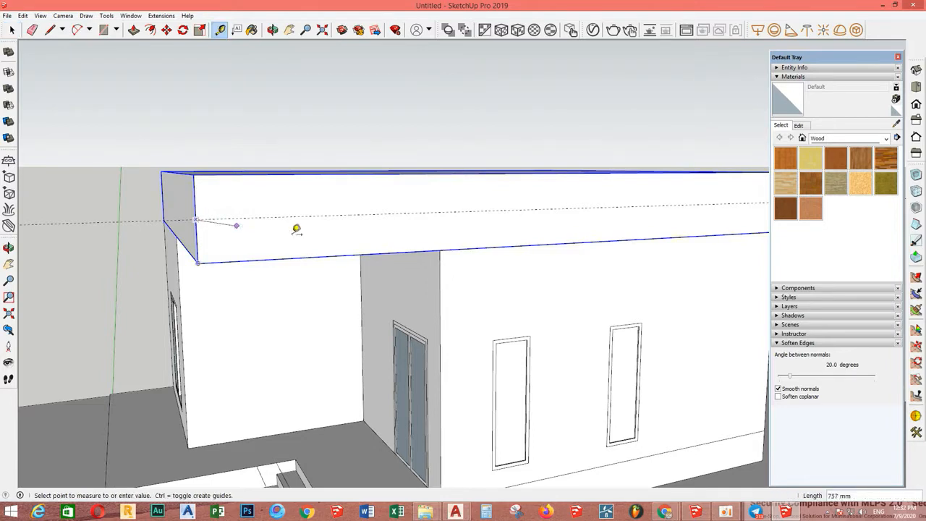
scroll(347, 229, down, 2)
middle_drag(347, 229, 310, 230)
Draw a sloping line on the roof block's long side from mid-height at the front corner to the far bottom corner
mouse_move(598, 235)
middle_down()
mouse_move(269, 234)
mouse_move(590, 243)
middle_up()
key(space)
scroll(372, 219, up, 2)
click(377, 241)
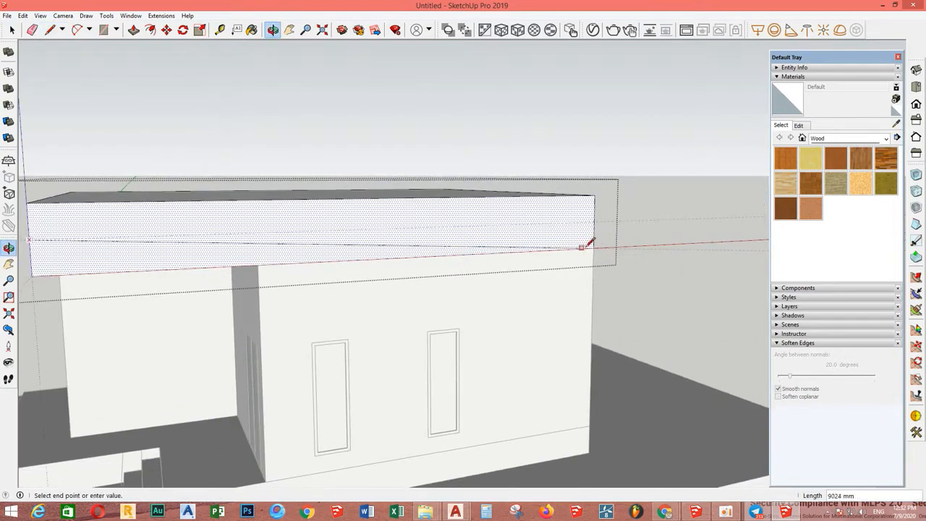
key(space)
Push the side face above the sloping line through the roof block to cut a single-pitch roof
scroll(598, 244, down, 2)
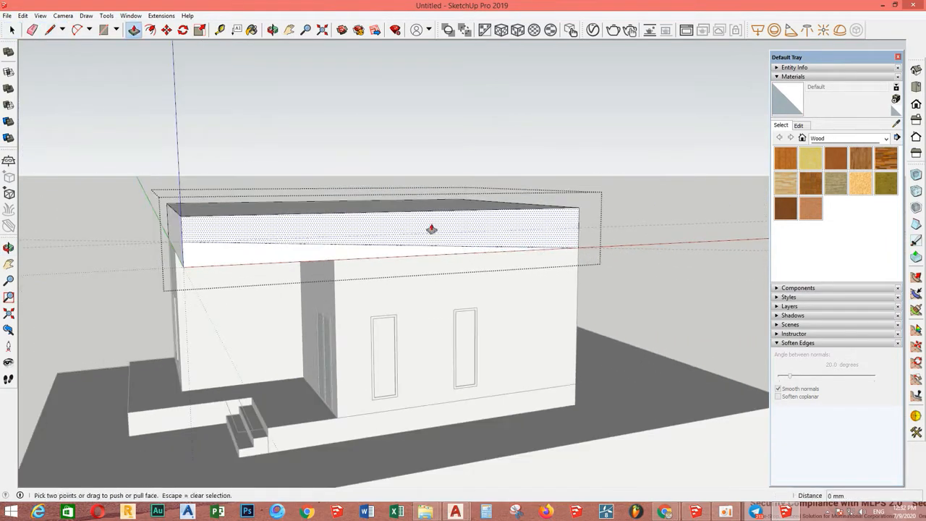
click(432, 230)
click(337, 217)
scroll(337, 218, down, 1)
middle_drag(337, 217, 564, 177)
key(space)
click(362, 256)
mouse_move(362, 256)
middle_down()
mouse_move(506, 218)
mouse_move(641, 203)
mouse_move(436, 253)
mouse_move(362, 250)
middle_up()
key(space)
click(387, 220)
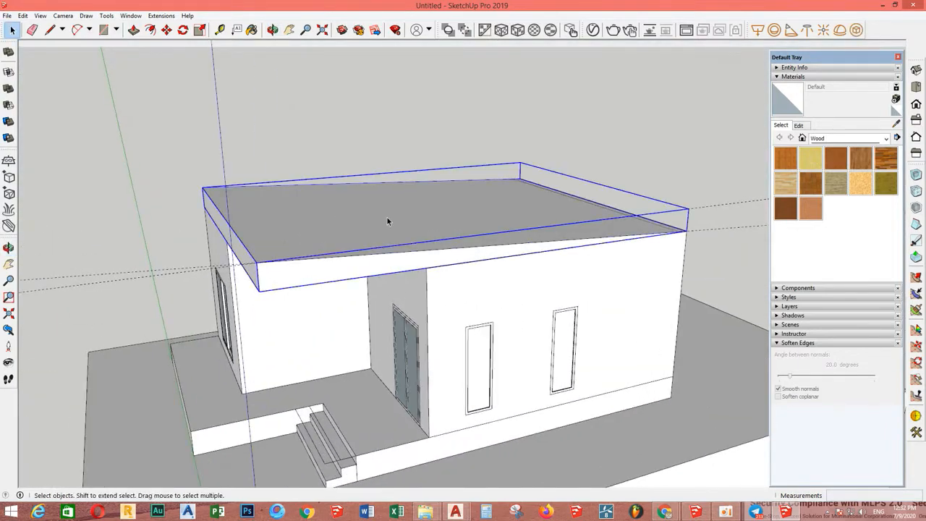
Undo the roof block back to the flat rectangle on top of the walls
click(732, 513)
middle_drag(376, 347, 463, 406)
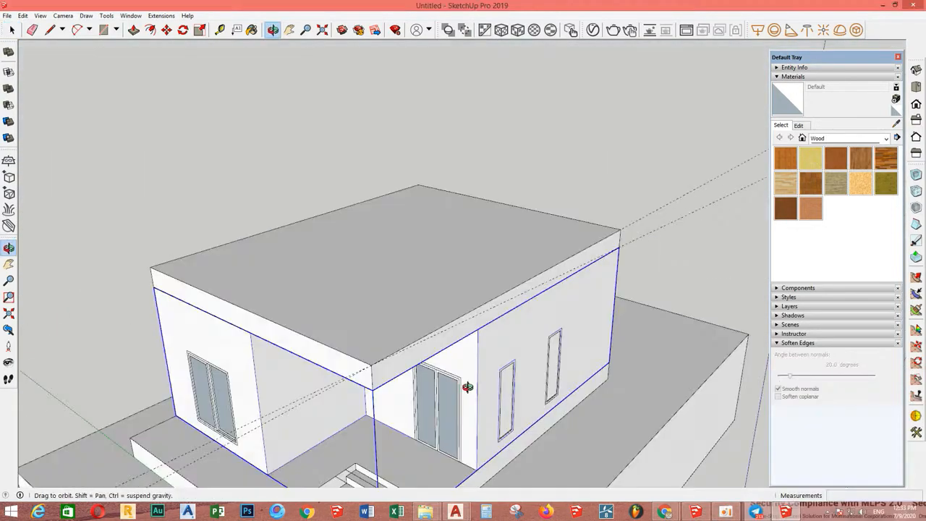
key(space)
double_click(345, 358)
click(345, 357)
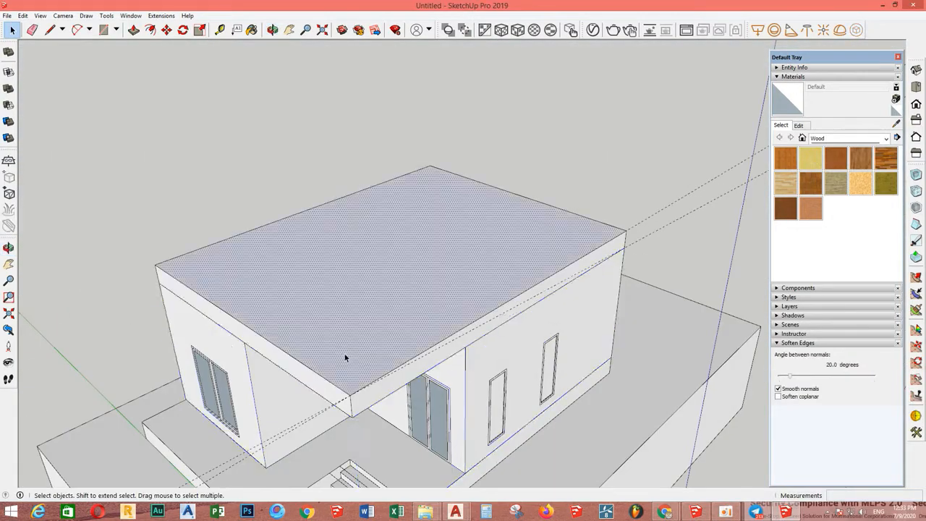
middle_drag(345, 357, 521, 349)
click(470, 373)
key(ctrl+z)
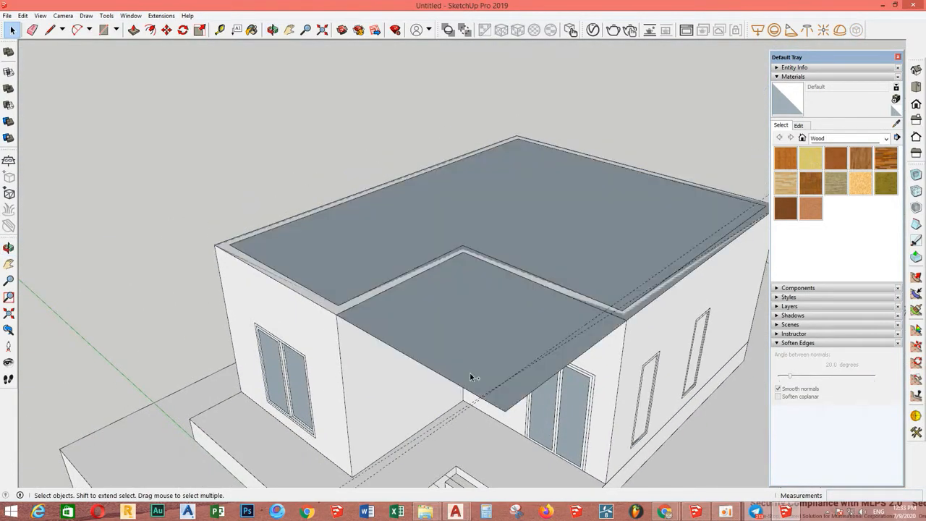
Offset the roof rectangle's edges outward to overhang the walls on all sides and merge it into one face
double_click(470, 373)
key(f)
click(390, 358)
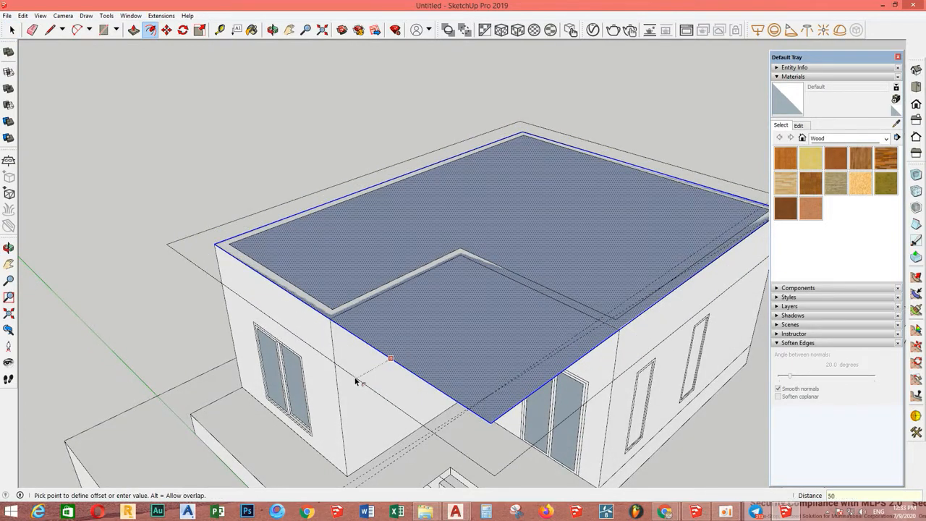
text(50)
key(Return)
key(space)
click(430, 322)
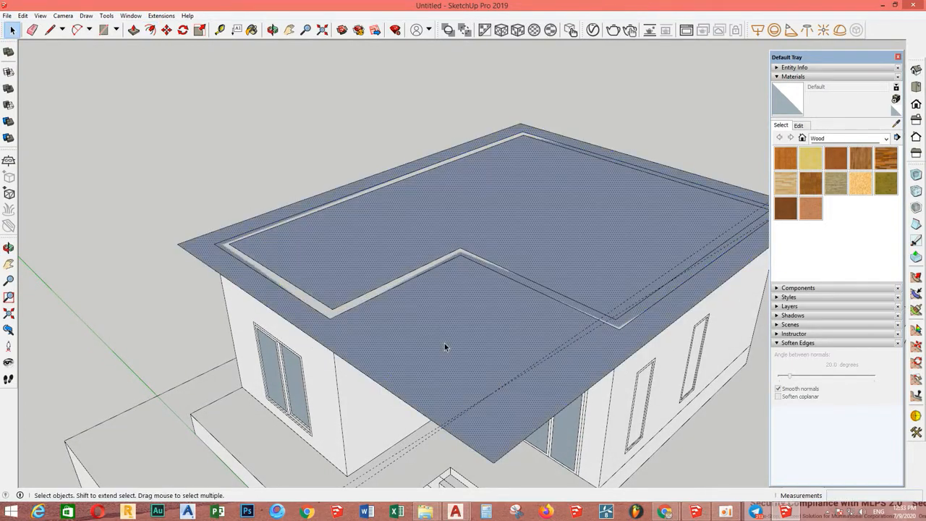
Extrude the enlarged roof face upward into a slab over the house
double_click(450, 346)
click(468, 357)
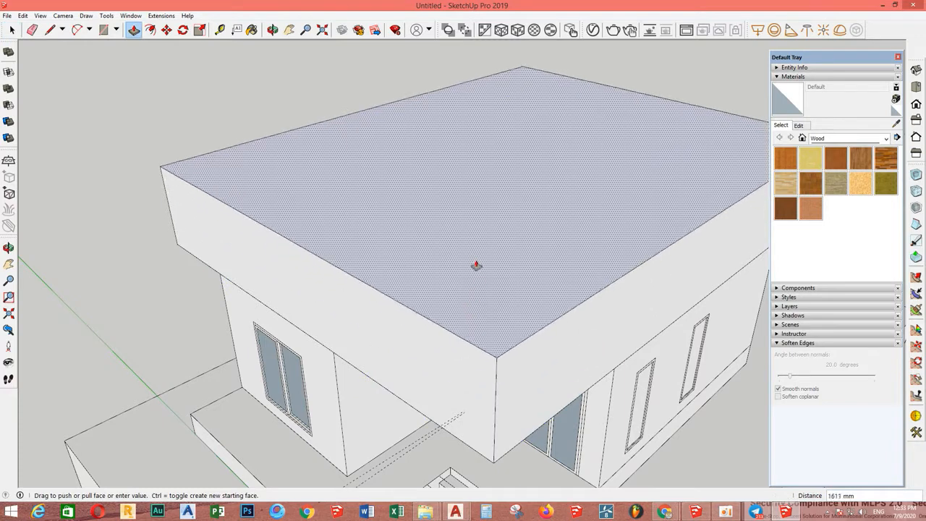
Extrude the flat roof slab over the house to a thickness of 500 mm
text(500)
key(Return)
key(space)
scroll(476, 275, down, 2)
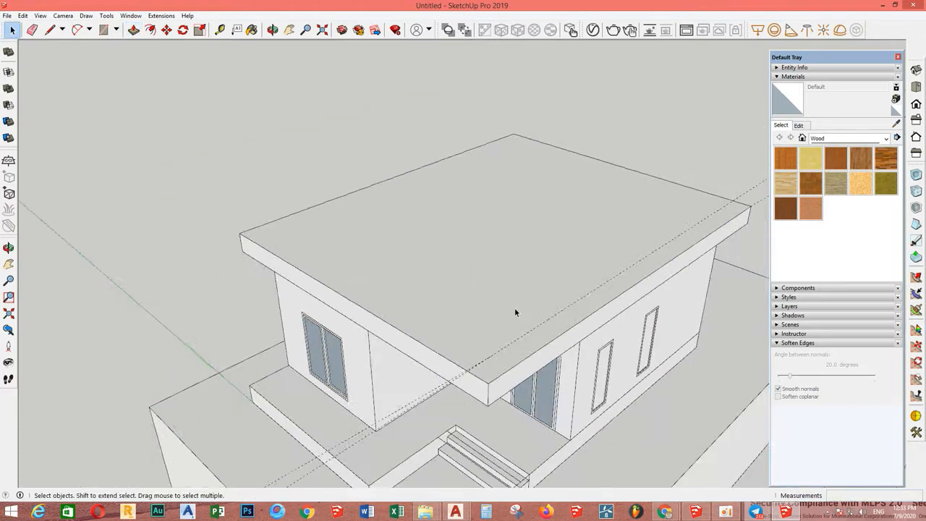
Draw a diagonal line across the roof slab's side face, from the front upper corner to the rear lower corner
middle_drag(514, 307, 430, 228)
double_click(376, 225)
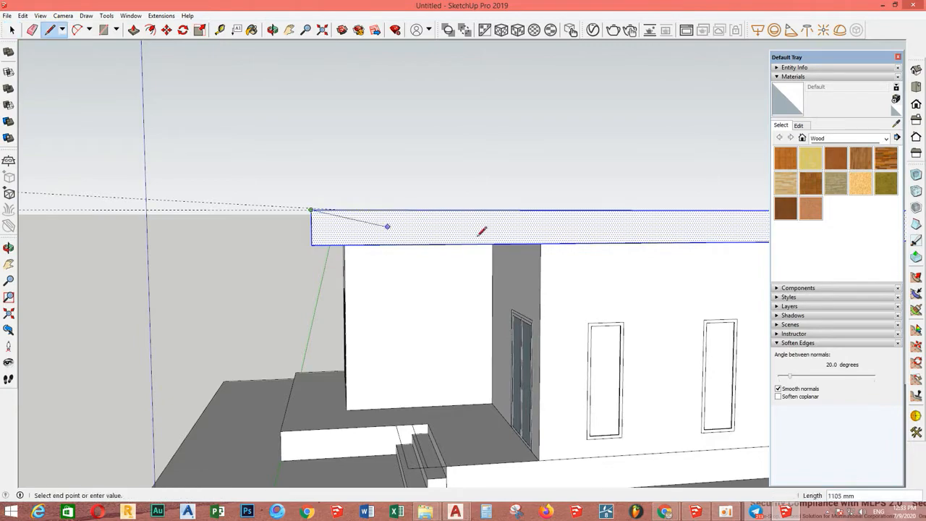
mouse_move(482, 231)
middle_down()
mouse_move(639, 239)
mouse_move(554, 217)
mouse_move(529, 270)
mouse_move(520, 235)
middle_up()
scroll(623, 230, down, 3)
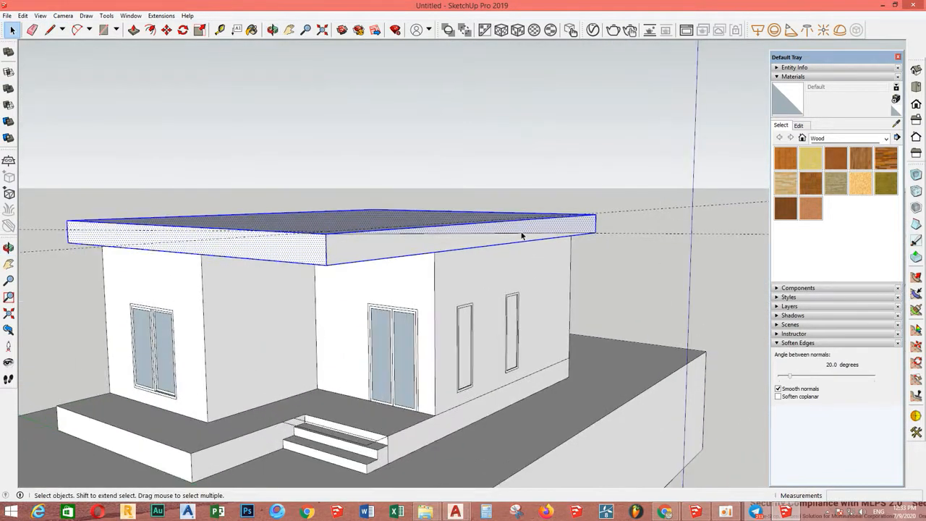
Push the upper triangle of the side face 8200 mm through the slab to give the roof a slope
key(p)
click(519, 228)
middle_drag(388, 228, 507, 266)
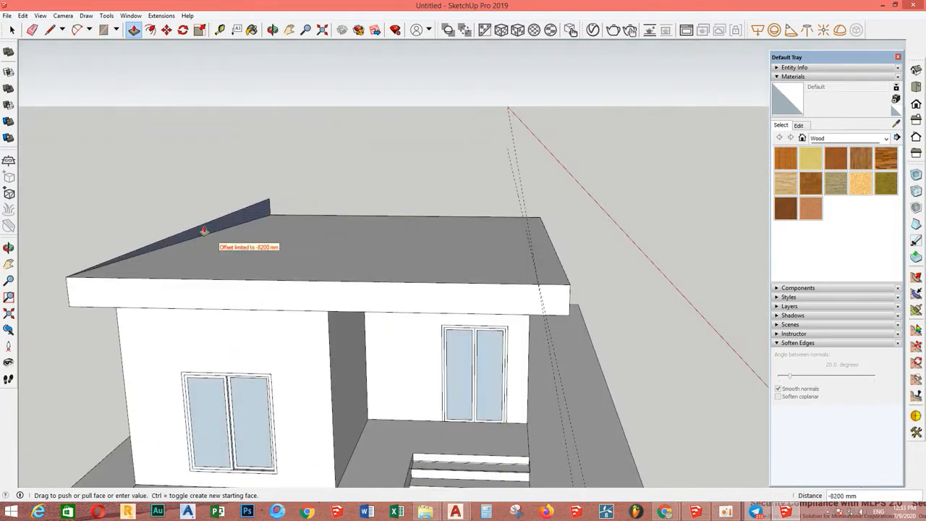
click(204, 231)
scroll(204, 231, down, 3)
middle_drag(210, 233, 248, 198)
key(space)
middle_drag(272, 231, 259, 192)
scroll(432, 216, up, 3)
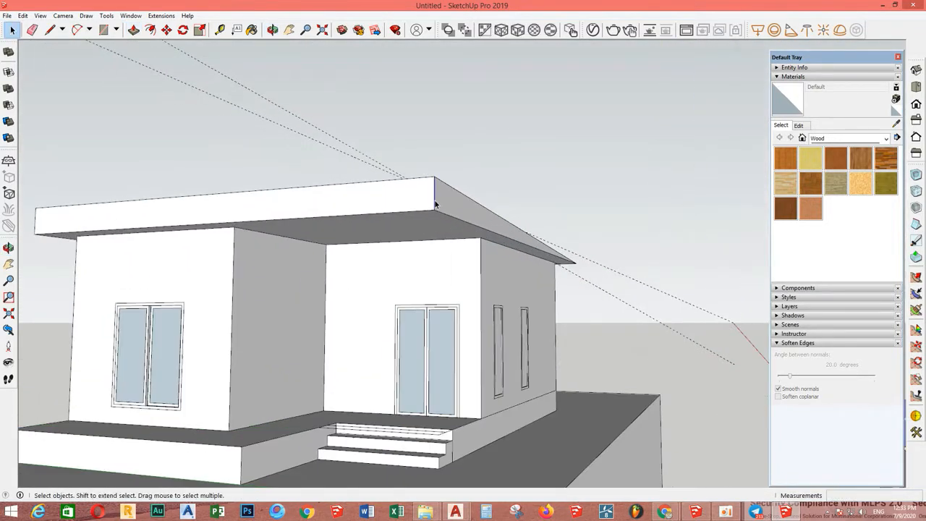
Try to copy the roof's vertical front corner edge along the side fascia
double_click(435, 204)
scroll(407, 220, up, 1)
double_click(391, 211)
middle_drag(434, 189, 262, 262)
click(422, 205)
key(m)
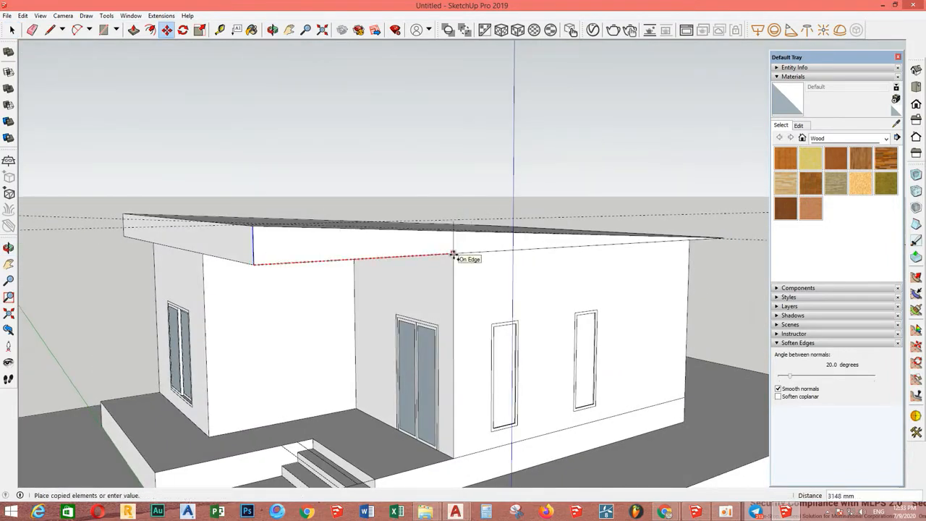
click(456, 458)
scroll(461, 240, up, 2)
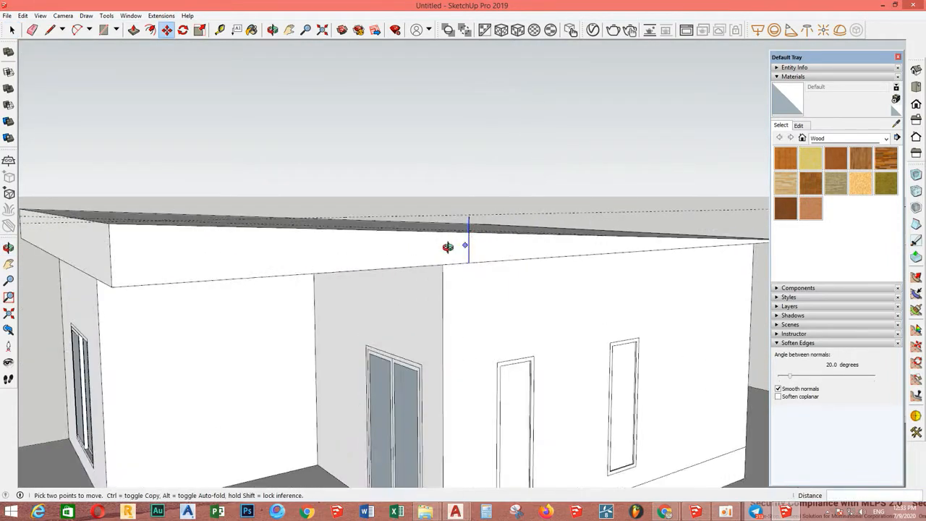
Place a vertical guide near the wall corner and draw a vertical line along it on the roof's side fascia
middle_drag(449, 246, 246, 291)
click(321, 263)
key(space)
key(t)
scroll(321, 259, up, 2)
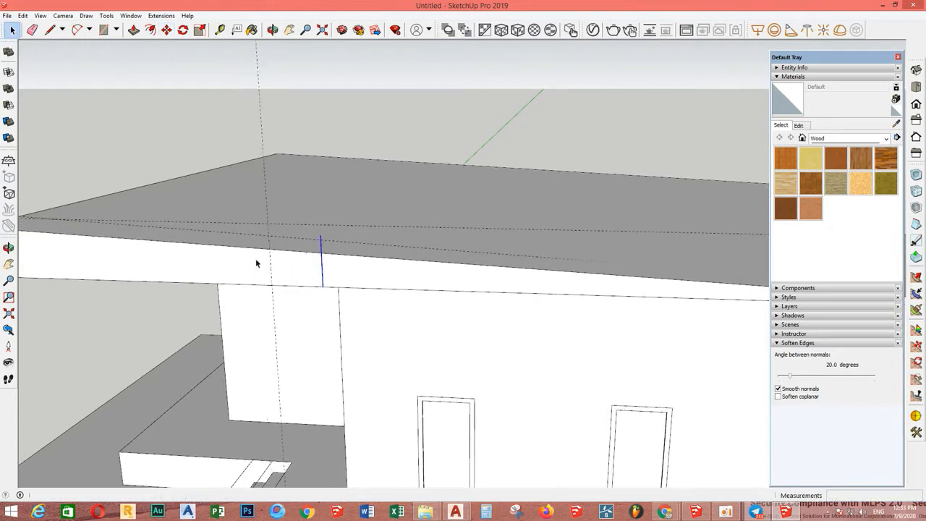
mouse_move(327, 266)
middle_down()
mouse_move(335, 224)
mouse_move(407, 252)
mouse_move(368, 248)
mouse_move(346, 266)
middle_up()
key(l)
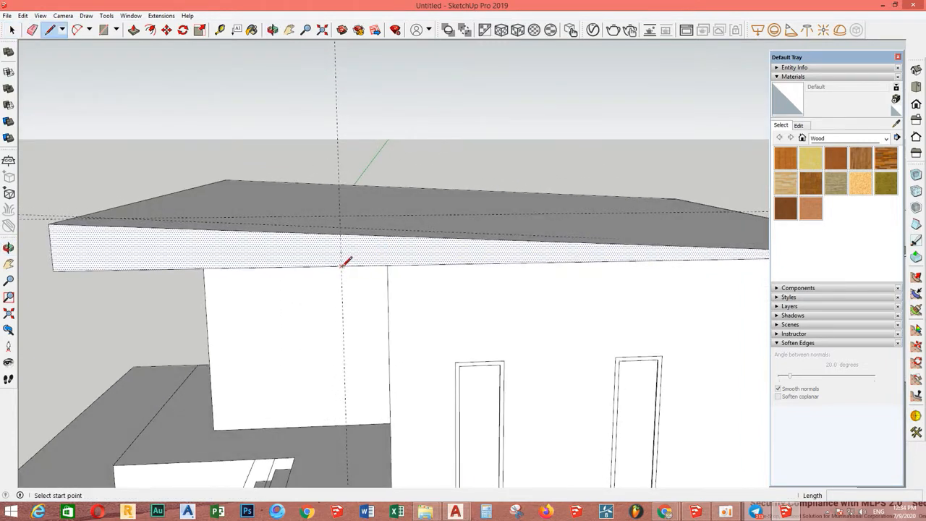
click(340, 232)
middle_drag(340, 232, 310, 281)
Push the front part of the side fascia inward to cut a notch in the roof above the entrance steps
key(p)
scroll(368, 236, down, 2)
middle_drag(368, 242, 413, 205)
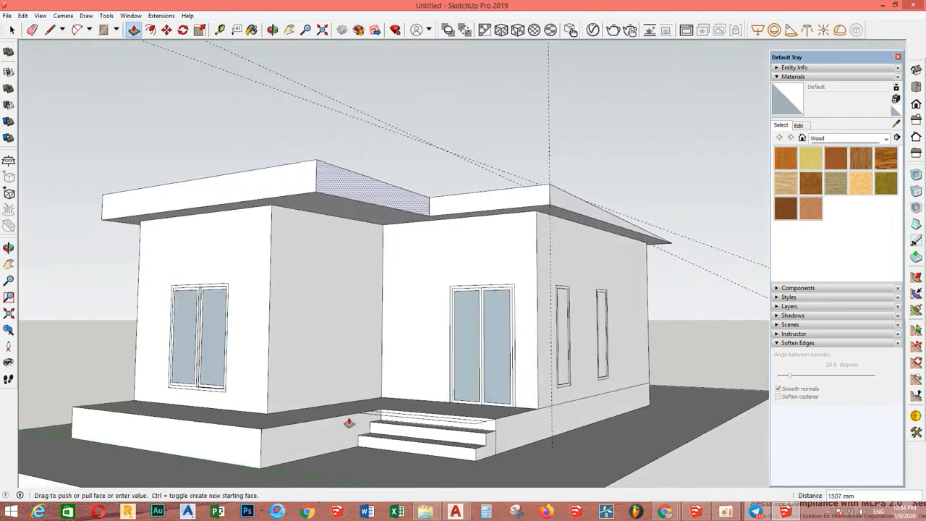
click(350, 424)
scroll(353, 364, down, 2)
Select all of the connected roof geometry and make it a group
key(space)
middle_drag(352, 364, 460, 259)
scroll(492, 287, up, 2)
scroll(414, 290, down, 2)
scroll(467, 183, up, 3)
middle_drag(468, 182, 421, 193)
scroll(421, 194, up, 3)
triple_click(379, 157)
right_click(341, 150)
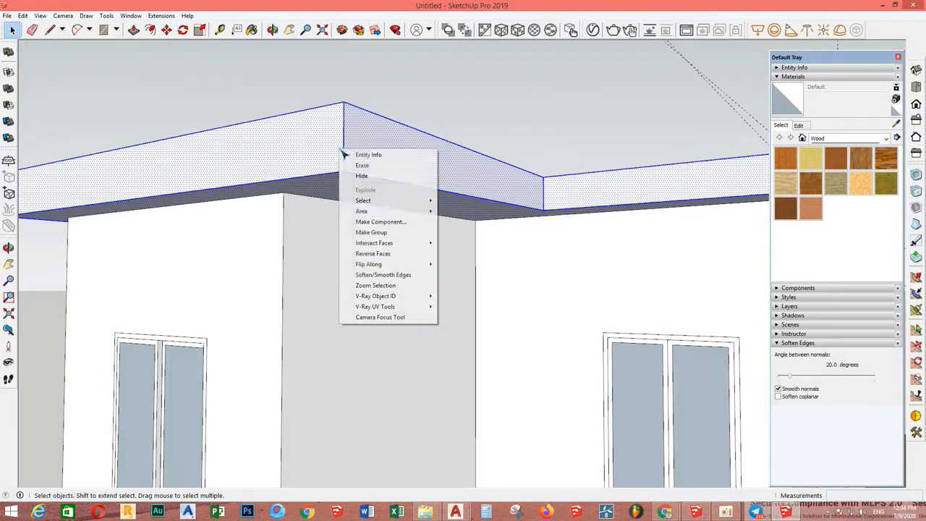
click(382, 223)
key(Escape)
right_click(396, 145)
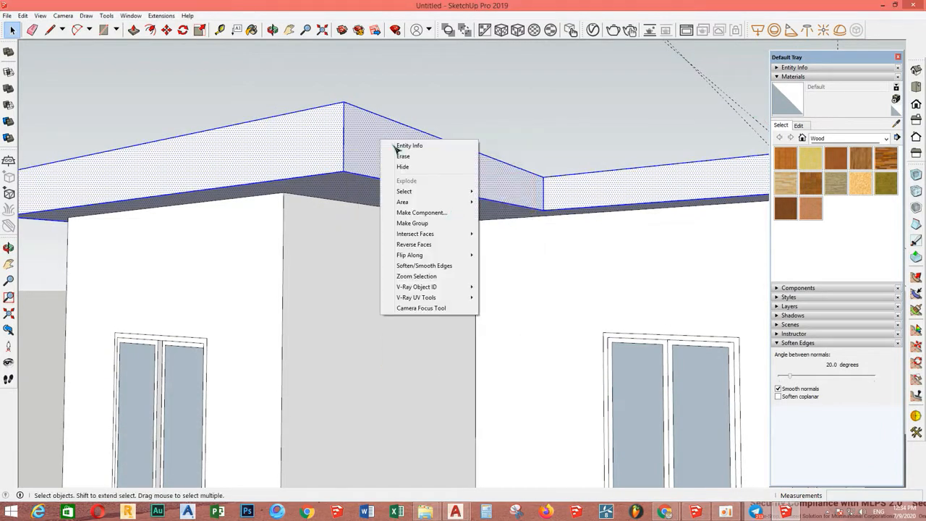
click(435, 227)
Place a guide on the roof's side fascia, parallel to and below its sloped top edge
scroll(444, 227, down, 2)
middle_drag(492, 207, 411, 265)
scroll(439, 262, up, 2)
double_click(441, 262)
key(Escape)
scroll(437, 268, up, 2)
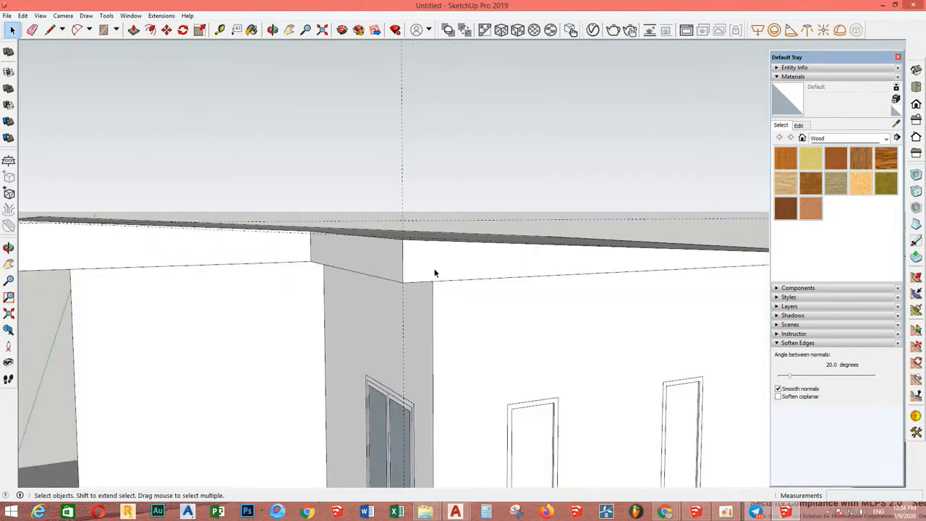
scroll(450, 252, up, 1)
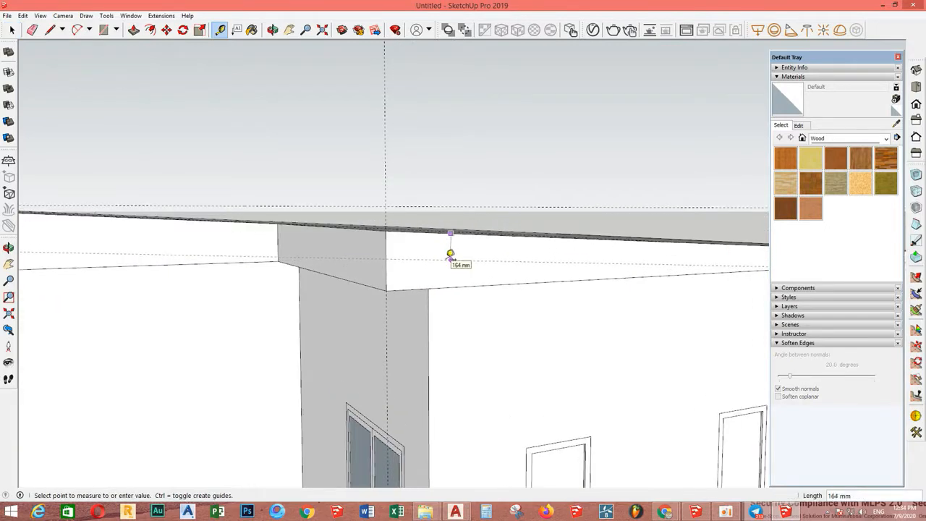
double_click(446, 265)
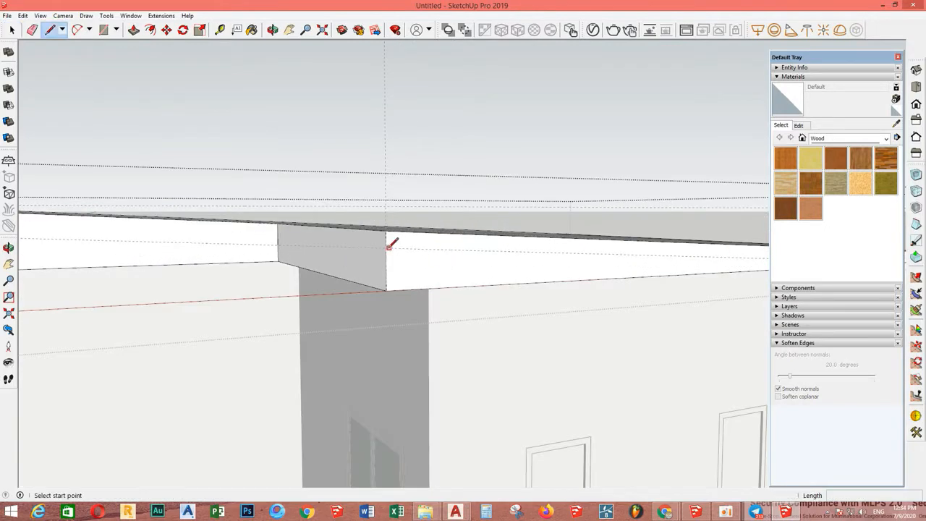
click(389, 247)
scroll(472, 247, down, 2)
middle_drag(579, 253, 425, 216)
key(space)
Pull the underside of the roof down by about 100 mm
scroll(263, 224, up, 1)
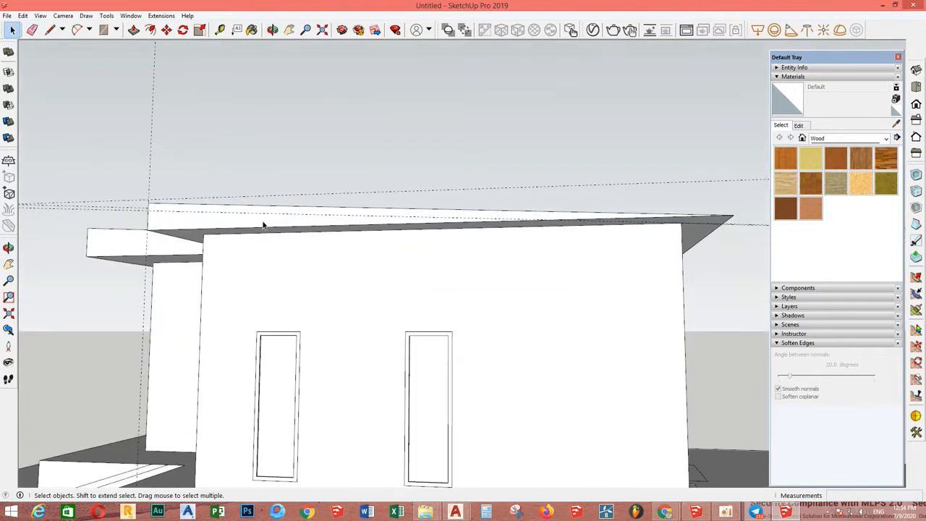
scroll(250, 228, up, 1)
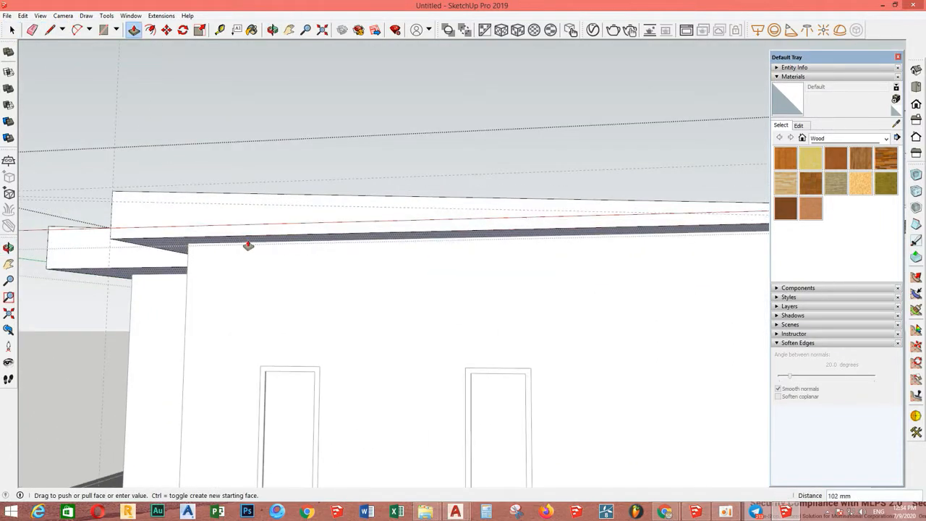
key(Return)
key(space)
scroll(248, 244, down, 3)
middle_drag(251, 245, 412, 309)
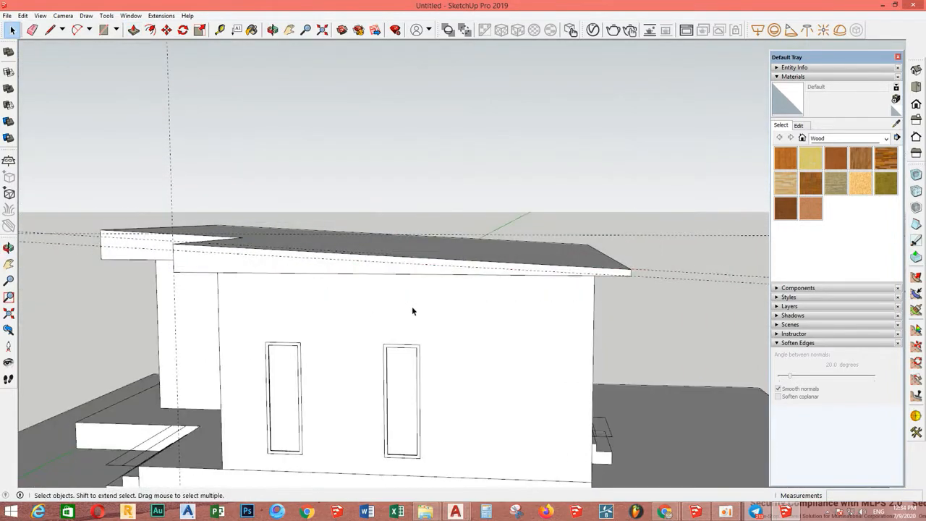
Inside the roof group, draw a line along the sloped guide from the rear end of the side fascia to its front corner
scroll(629, 273, up, 4)
triple_click(598, 274)
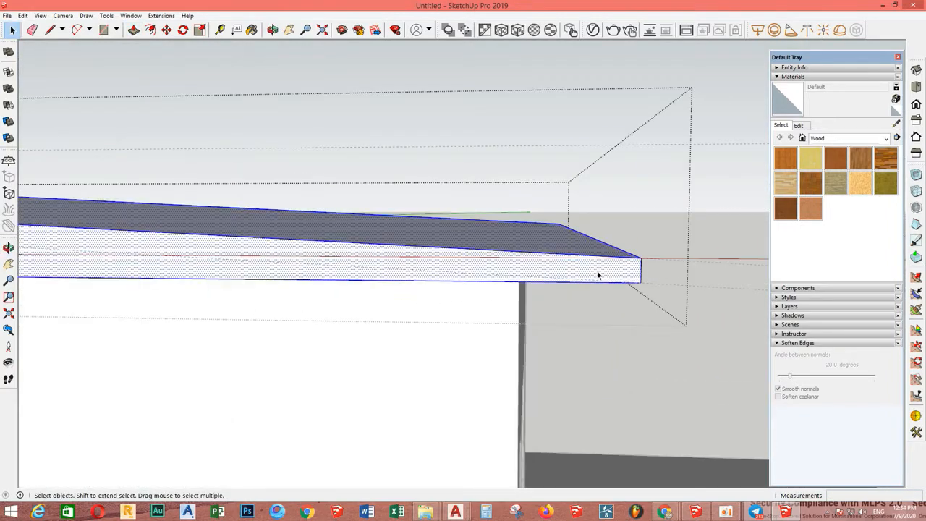
scroll(598, 274, down, 1)
click(625, 278)
scroll(440, 272, down, 4)
scroll(166, 253, up, 3)
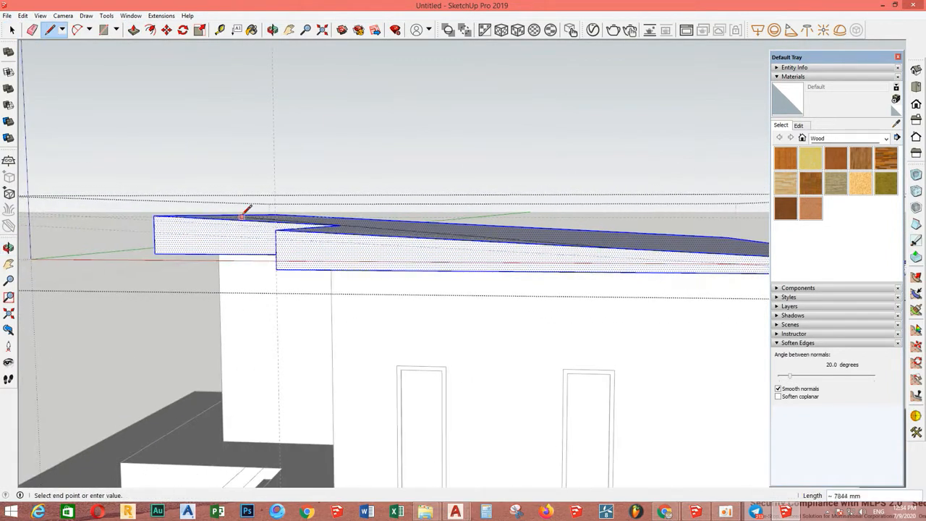
click(277, 239)
key(space)
Try to push the lower part of the side fascia inward beneath the sloped line
middle_drag(289, 242, 653, 250)
click(495, 233)
key(p)
click(497, 233)
click(505, 264)
key(space)
scroll(501, 261, down, 3)
click(476, 261)
middle_drag(477, 252, 514, 244)
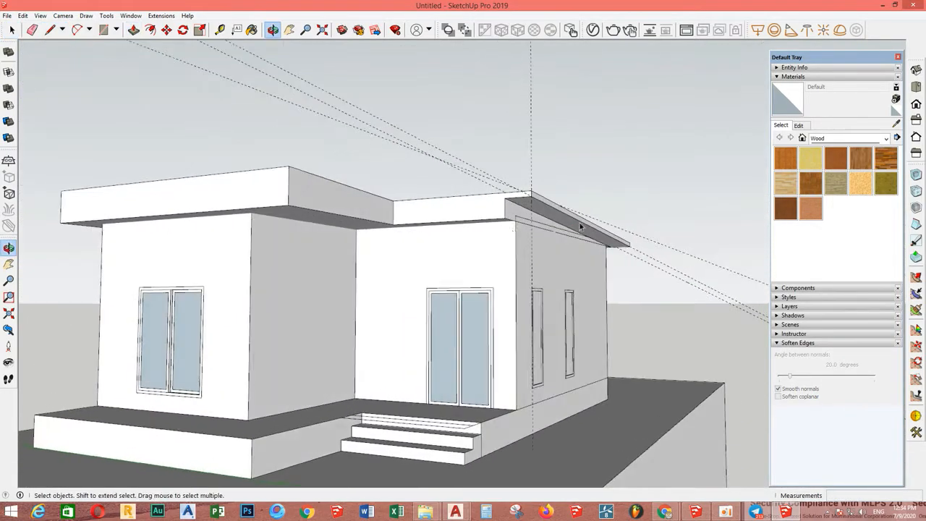
Examine the recessed side fascia around the roof's front corner
scroll(516, 241, up, 2)
scroll(516, 212, up, 2)
triple_click(514, 196)
key(Escape)
scroll(515, 194, down, 2)
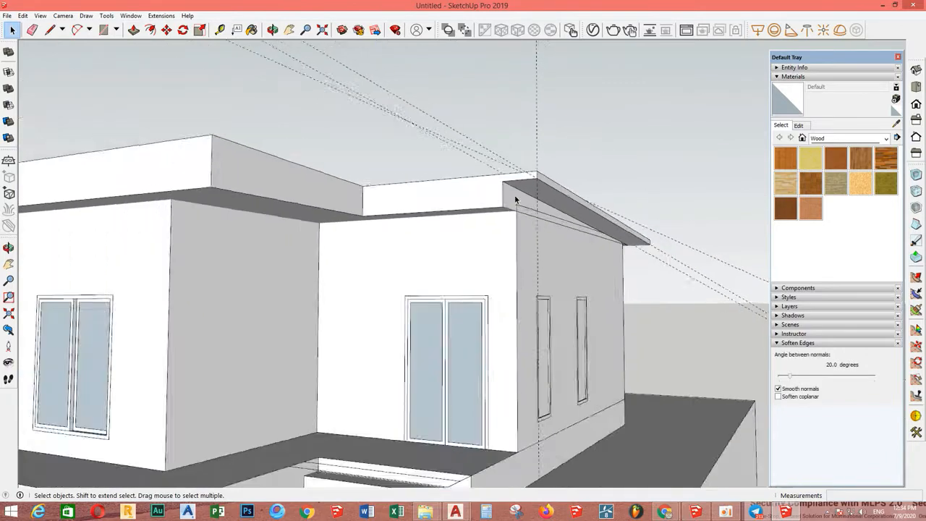
scroll(515, 194, up, 2)
middle_drag(515, 195, 417, 215)
scroll(605, 207, down, 2)
Edit the roof group and pull its underside down by 100 mm
double_click(418, 210)
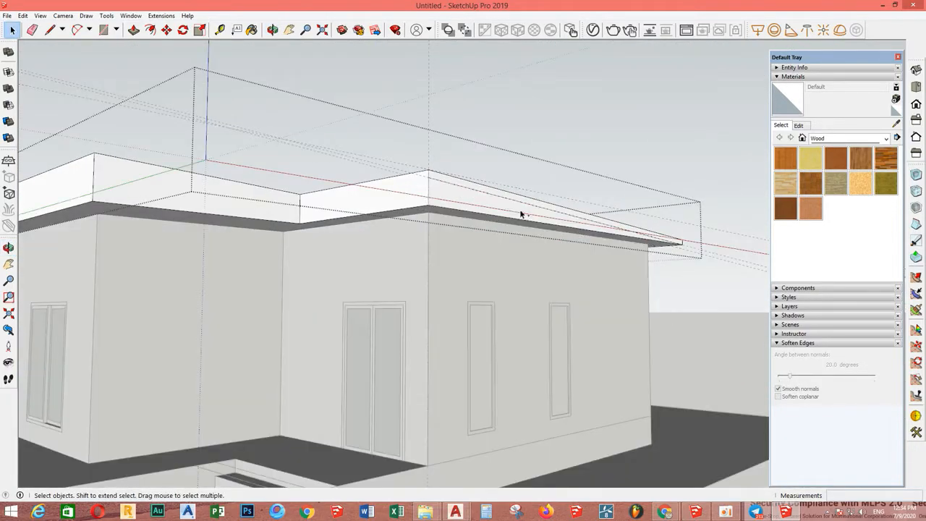
scroll(415, 209, up, 3)
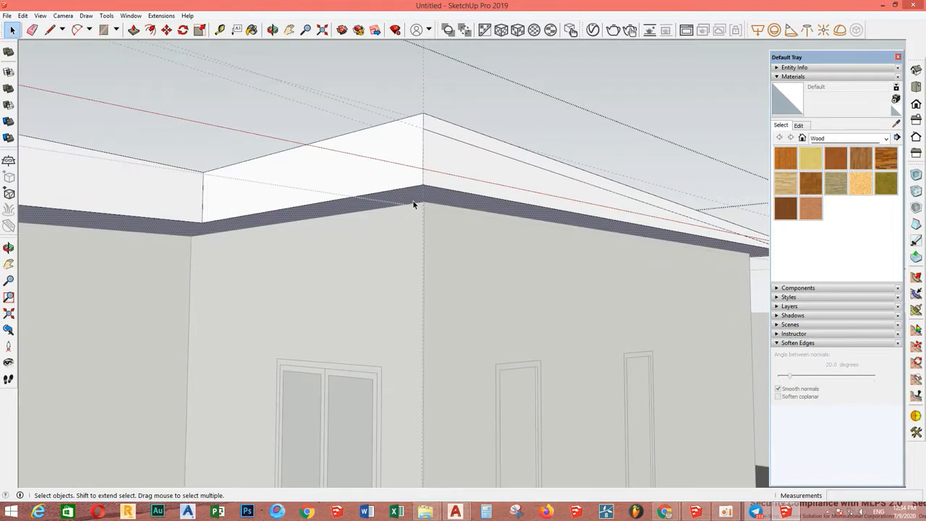
click(412, 206)
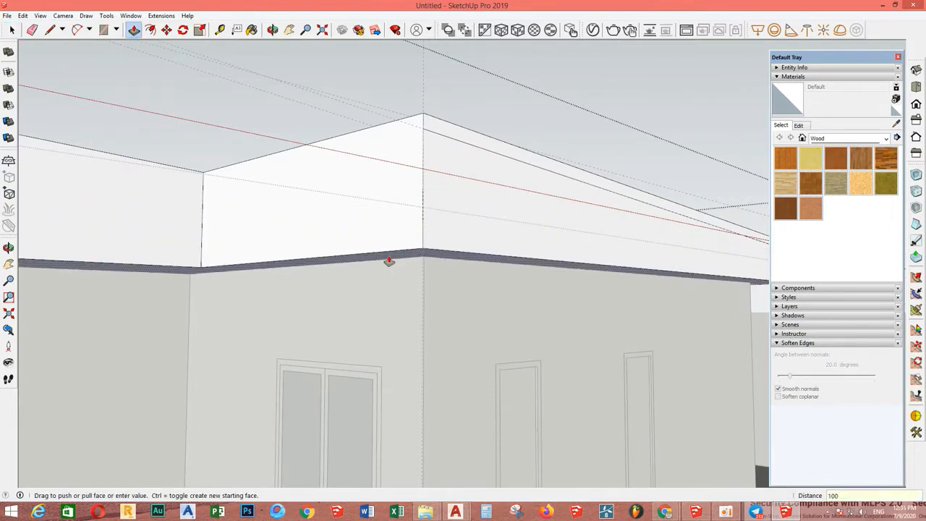
key(Return)
key(space)
Add a second guide on the side fascia, parallel to and below the existing sloped line
click(398, 229)
scroll(399, 229, down, 2)
click(465, 210)
middle_drag(465, 209, 396, 209)
key(t)
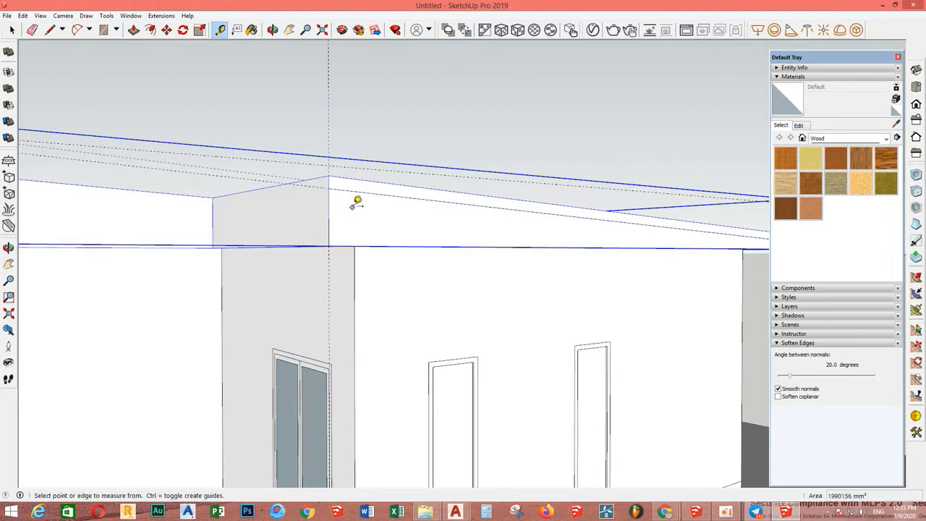
scroll(365, 189, up, 2)
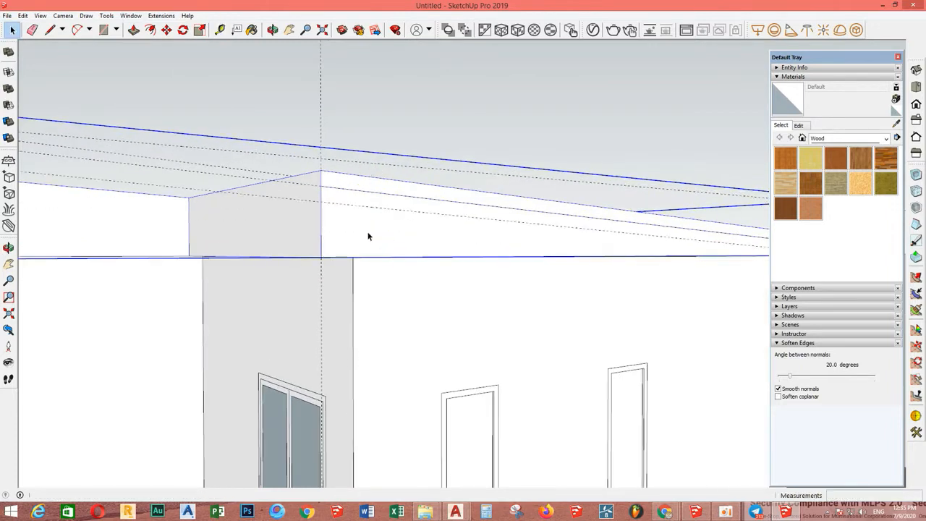
Inside the roof group, draw a line along the lower guide from the fascia's front corner to its rear end
triple_click(372, 223)
key(l)
click(321, 202)
scroll(516, 233, down, 2)
middle_drag(551, 230, 481, 235)
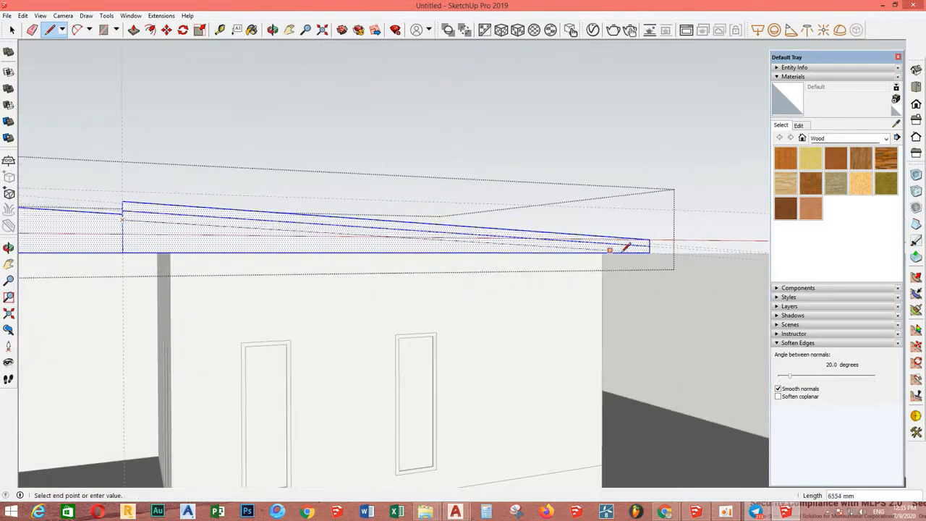
scroll(628, 251, up, 1)
click(653, 252)
key(space)
scroll(441, 234, up, 1)
scroll(441, 233, down, 1)
click(481, 94)
Push the side fascia part below the lower sloped line inward, flush with the side wall, to form an overhang
scroll(261, 237, down, 1)
middle_drag(260, 237, 397, 226)
double_click(397, 225)
click(434, 220)
key(p)
click(439, 219)
click(409, 295)
key(space)
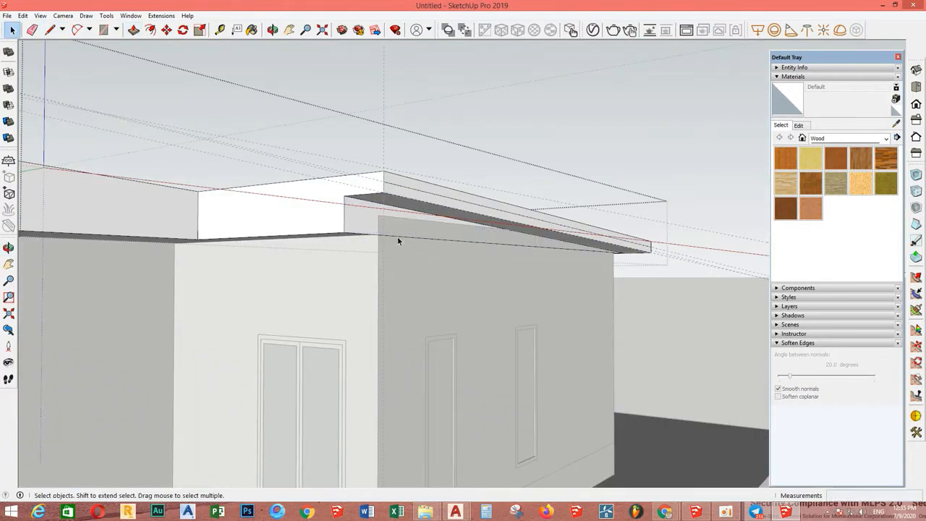
scroll(339, 219, up, 2)
key(Escape)
scroll(339, 219, down, 3)
middle_drag(339, 220, 395, 228)
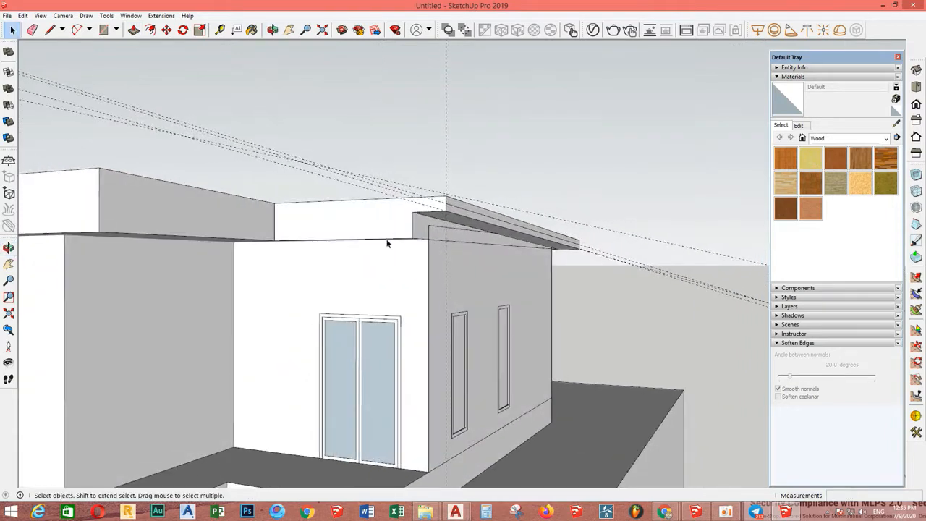
Draw a vertical line on the recessed fascia in line with the wall's front corner
scroll(387, 244, up, 3)
key(l)
scroll(417, 246, up, 1)
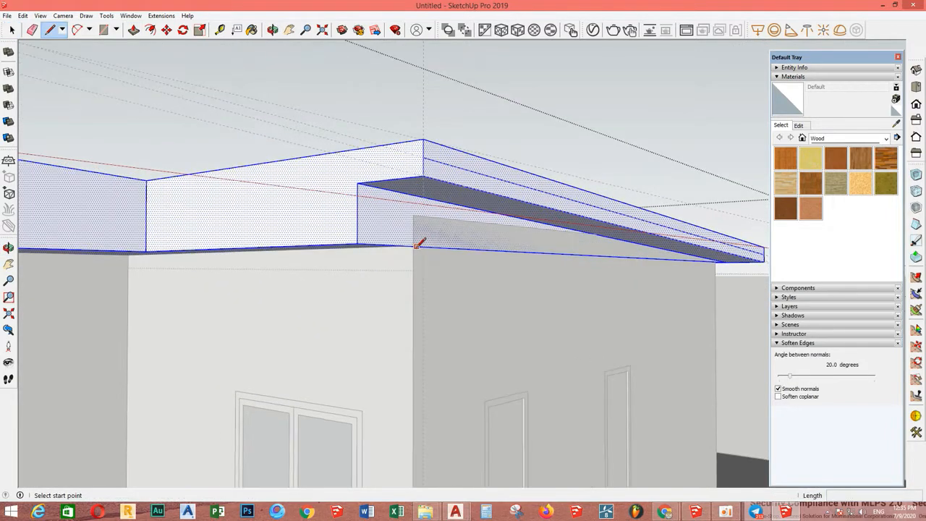
click(419, 195)
key(space)
Push the recessed fascia part in front of the wall back 2300 mm to continue the overhang along the front
click(383, 214)
key(p)
click(382, 216)
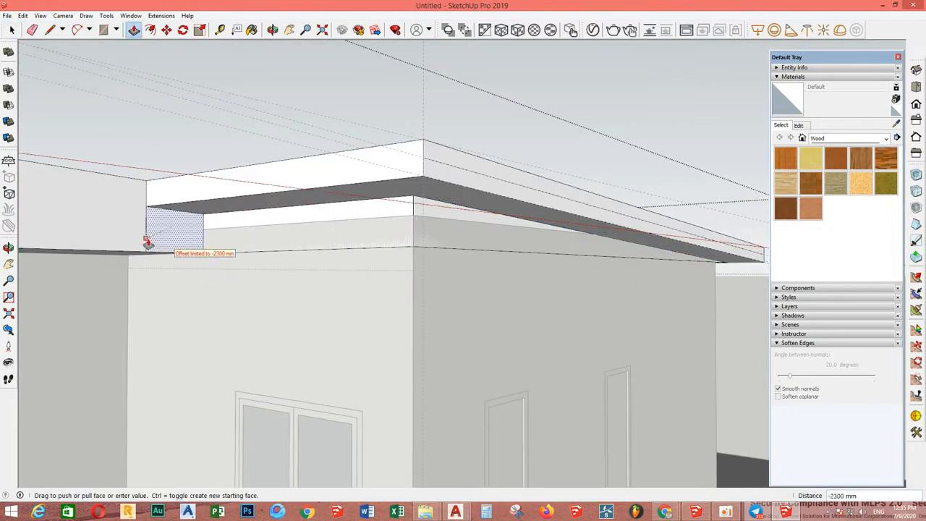
click(147, 242)
key(space)
key(Escape)
double_click(166, 231)
scroll(174, 229, down, 2)
middle_drag(250, 223, 310, 217)
scroll(391, 195, down, 2)
click(458, 177)
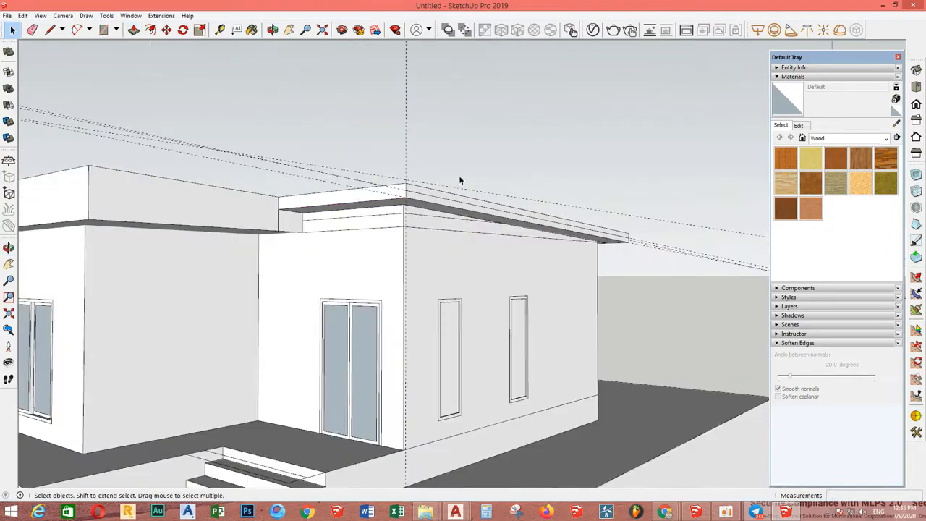
Open the roof group for editing near the side fascia of the projecting front part
scroll(459, 177, down, 3)
middle_drag(457, 177, 523, 196)
scroll(352, 217, up, 5)
click(353, 222)
key(Escape)
scroll(355, 223, down, 3)
scroll(475, 193, down, 3)
scroll(523, 194, up, 3)
scroll(456, 174, up, 4)
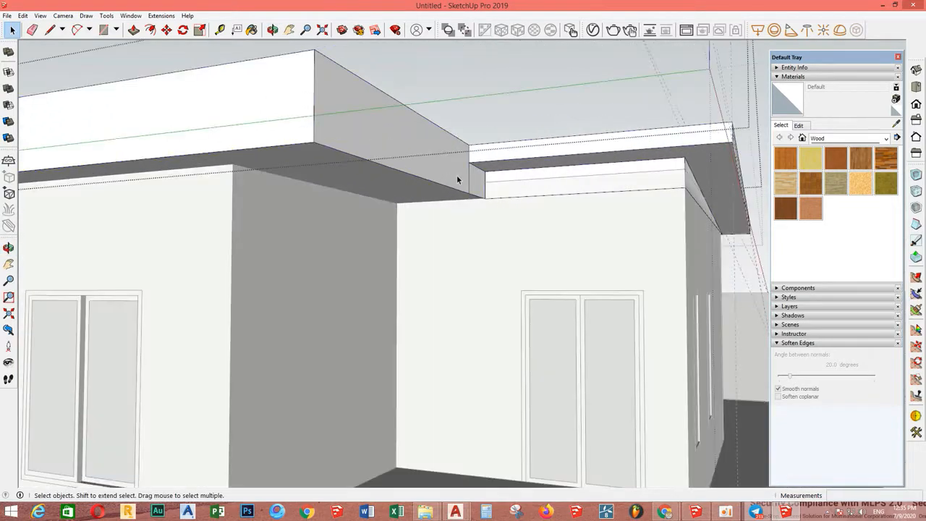
middle_drag(456, 174, 361, 180)
key(l)
click(357, 177)
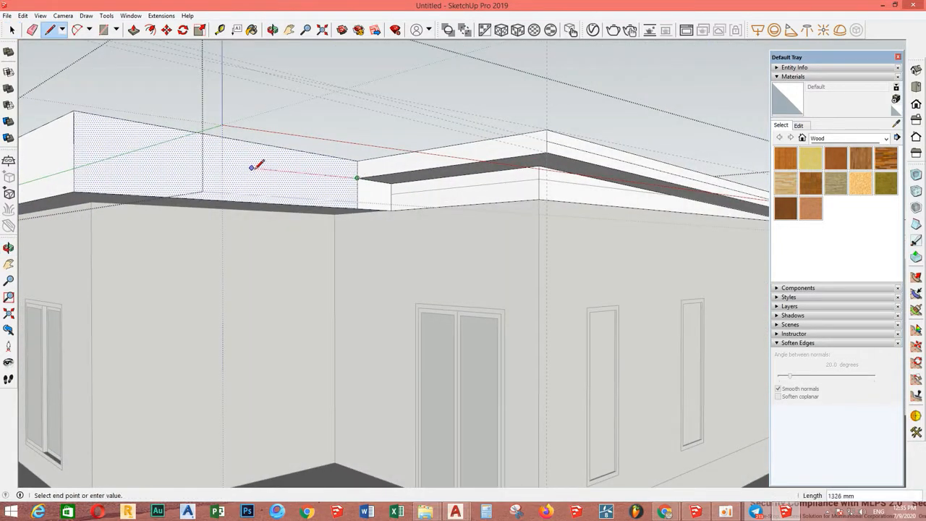
scroll(249, 167, down, 3)
middle_drag(248, 168, 196, 178)
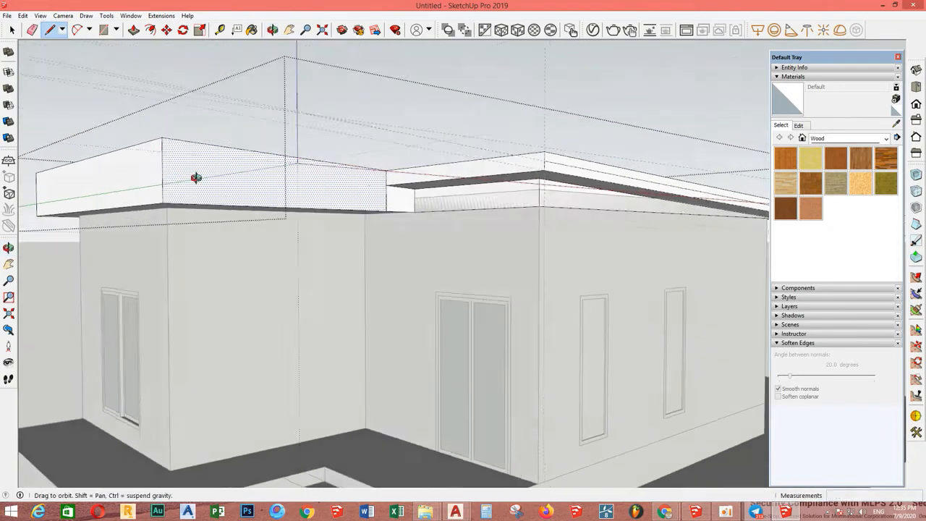
Place a guide across the projecting part's side fascia, parallel to its sloped top edge, from the lower corner of the adjoining fascia
scroll(405, 187, up, 4)
middle_drag(405, 186, 354, 180)
key(space)
key(space)
scroll(197, 174, down, 3)
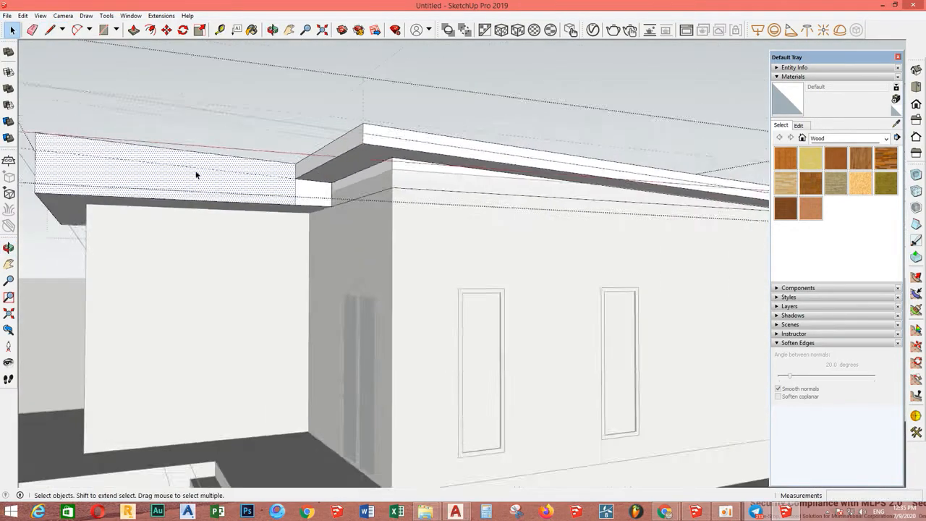
Draw a line along the guide to the fascia's front corner and push the part below it inward, flush with the side wall
shift+middle_drag(196, 174, 352, 219)
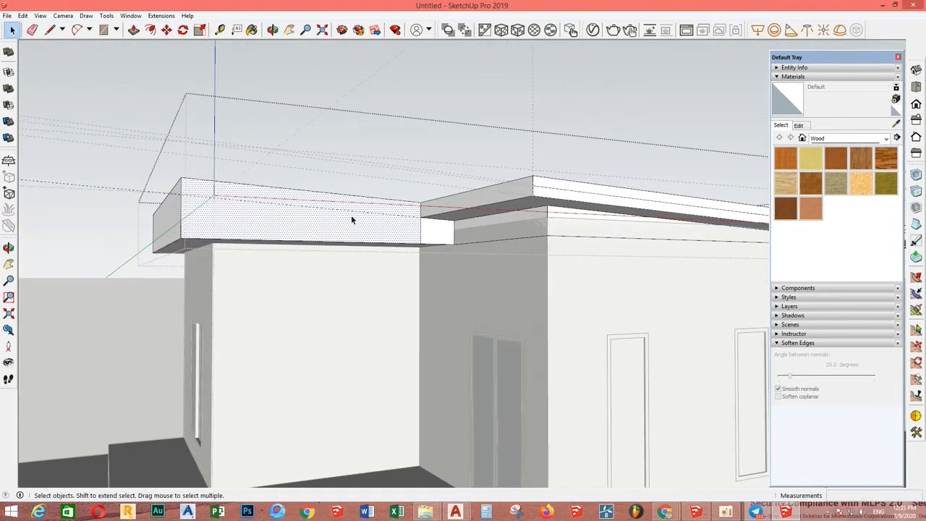
click(182, 193)
key(space)
click(261, 281)
middle_drag(261, 281, 485, 246)
key(space)
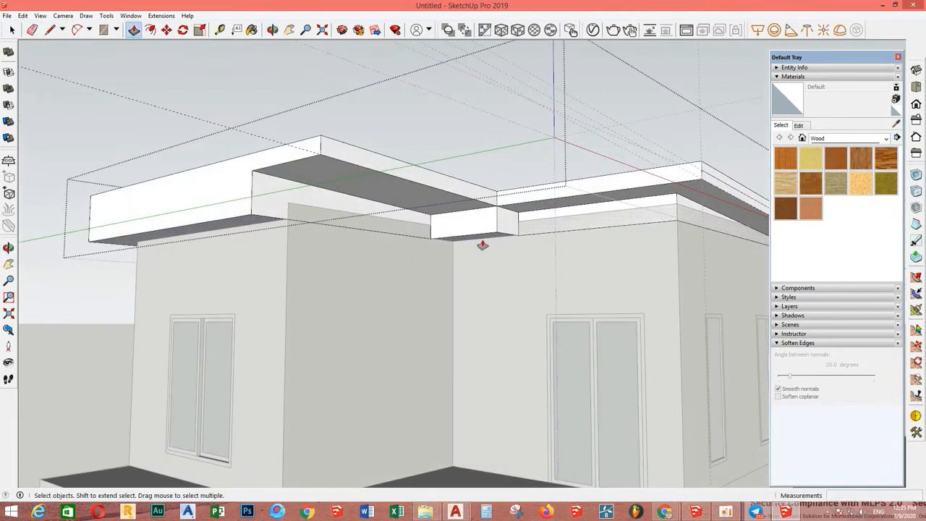
Push the remaining fascia stub at the inner corner in by 1200 mm, flush with the wall, and leave the roof group
scroll(484, 246, up, 2)
scroll(518, 224, up, 1)
double_click(518, 227)
click(516, 229)
click(379, 299)
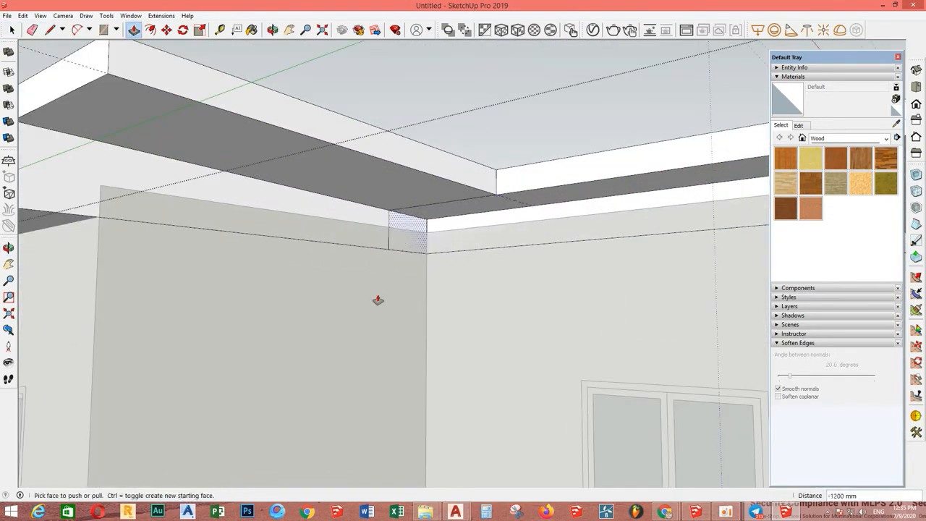
key(space)
click(374, 222)
scroll(372, 221, down, 5)
middle_drag(324, 217, 537, 224)
scroll(498, 237, up, 2)
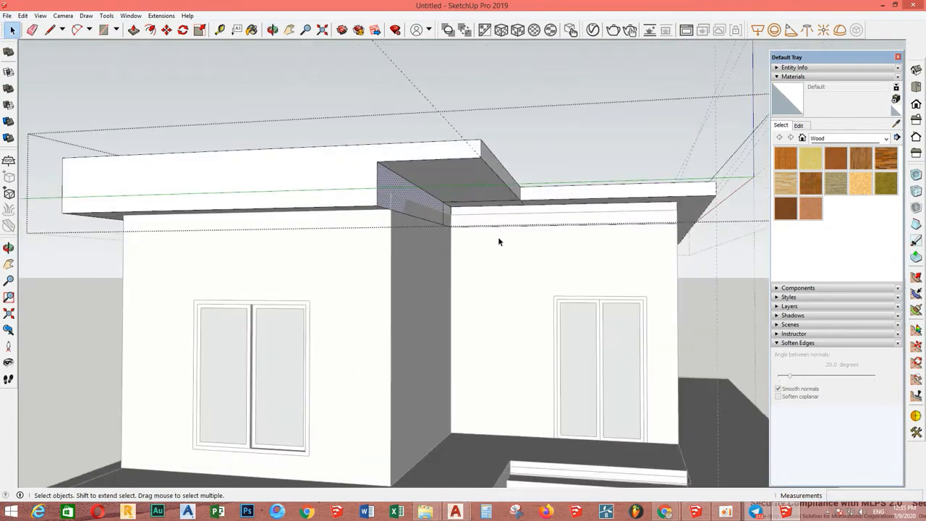
click(498, 237)
scroll(498, 235, down, 3)
scroll(536, 218, up, 3)
Move the whole roof group up so that its lower corner sits on the top corner of the entrance wall
double_click(304, 197)
click(294, 187)
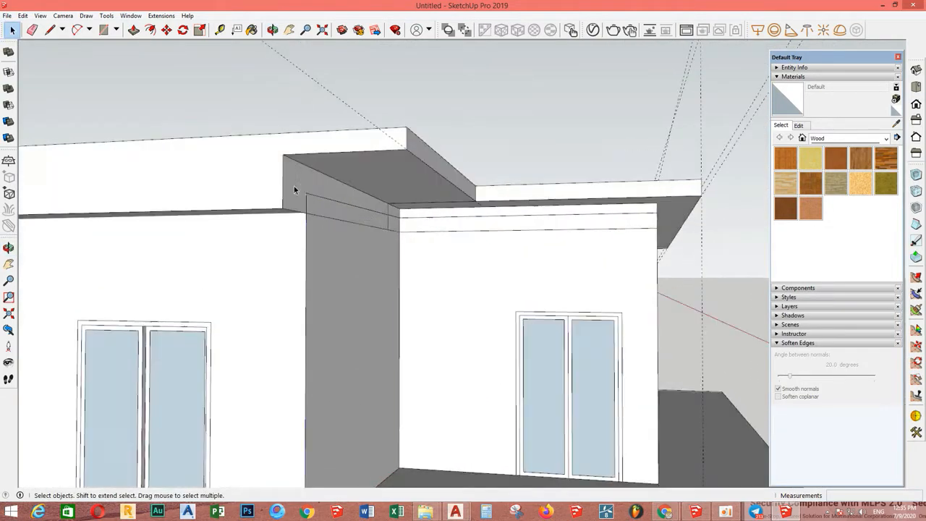
click(294, 187)
middle_drag(490, 217, 457, 220)
scroll(607, 230, up, 2)
key(m)
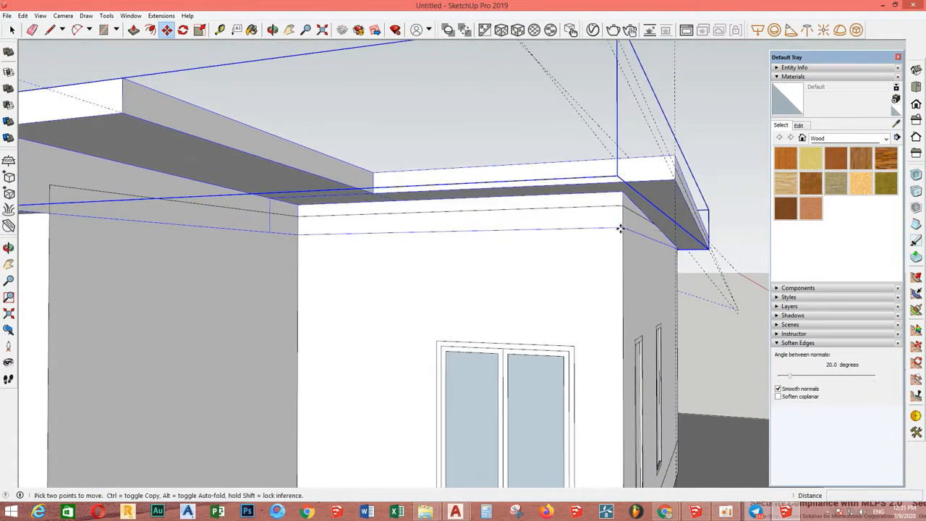
click(621, 228)
click(624, 206)
key(space)
scroll(582, 217, down, 5)
Inside the roof group, draw a vertical line on the recessed side fascia in line with the projecting wall's front corner
click(591, 149)
middle_drag(581, 206, 455, 209)
scroll(427, 205, up, 2)
click(391, 184)
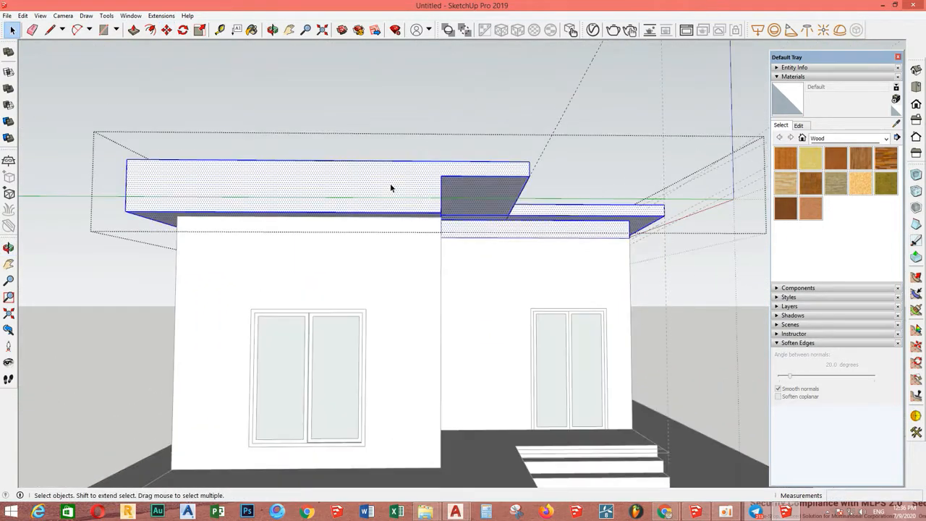
middle_drag(390, 184, 318, 228)
scroll(289, 222, up, 2)
double_click(291, 223)
click(292, 224)
scroll(274, 225, up, 2)
click(254, 218)
scroll(246, 243, up, 1)
key(m)
key(space)
click(249, 236)
Push the fascia strip in front of the projecting wall through to the opposite side to form the front overhang
key(p)
click(249, 236)
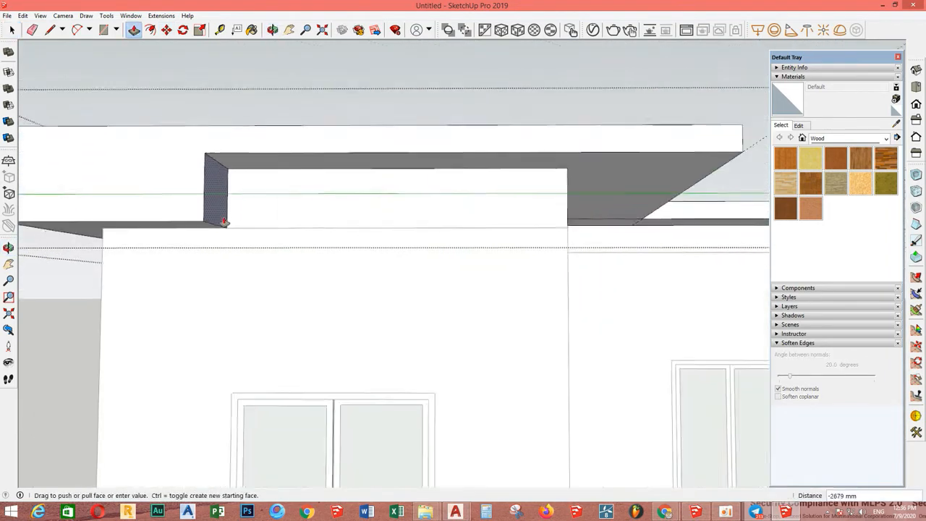
scroll(225, 221, down, 1)
shift+middle_drag(225, 221, 673, 229)
click(258, 203)
key(space)
click(375, 210)
Place a guide across the opposite side fascia, parallel to its sloped top edge, through the front overhang's lower corner
scroll(374, 210, down, 3)
scroll(570, 220, up, 1)
key(t)
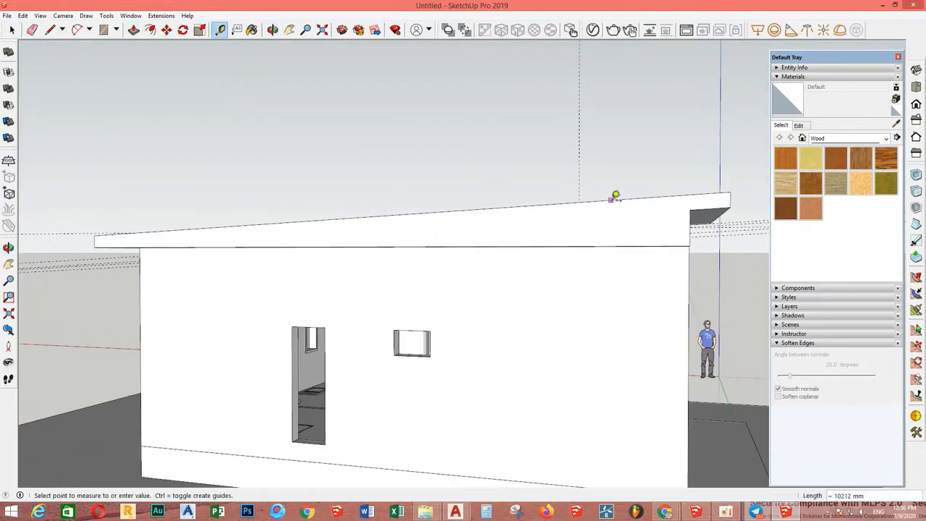
click(690, 209)
key(space)
Inside the roof group, draw a line along the guide from the front overhang to the fascia's low rear end
triple_click(633, 235)
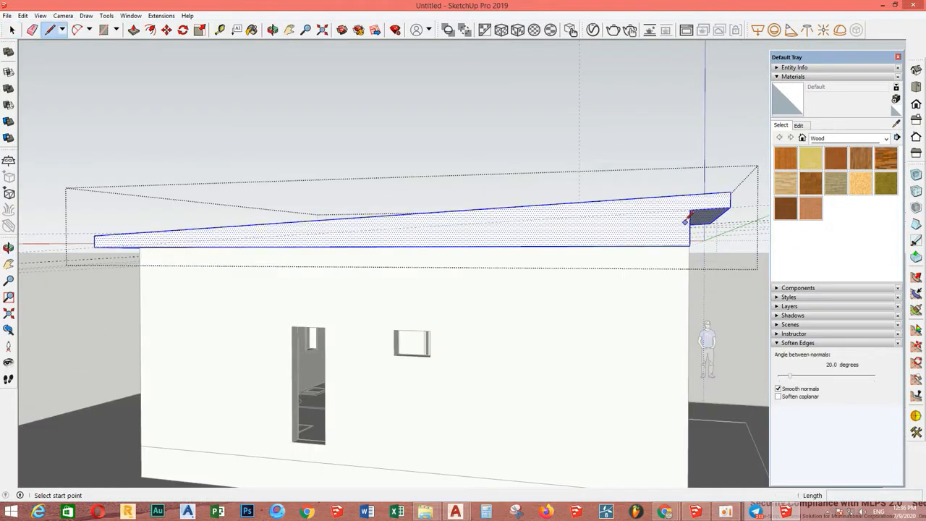
click(97, 245)
middle_drag(477, 246, 330, 240)
key(space)
Push the side fascia part below the new line inward 500 mm, flush with the side wall, and leave the group
click(451, 231)
middle_drag(451, 232, 452, 232)
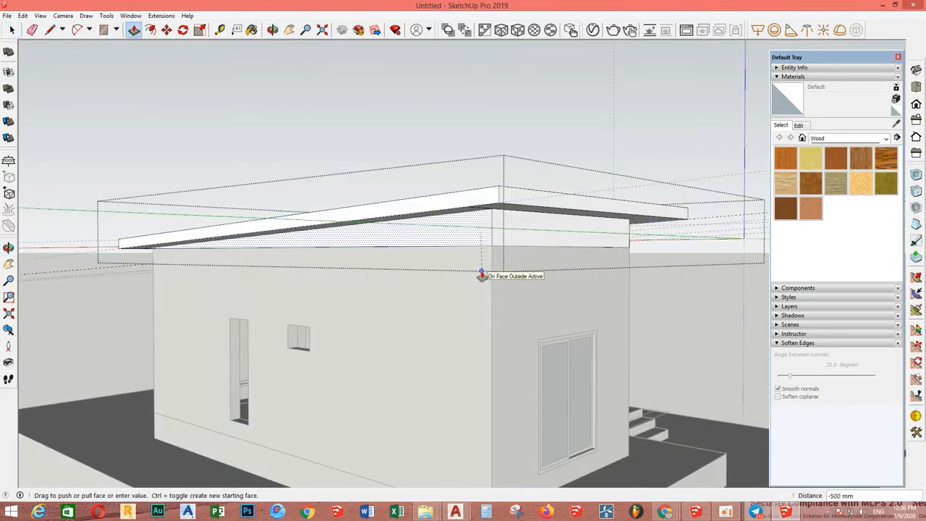
click(482, 274)
key(space)
scroll(459, 270, down, 2)
click(457, 269)
Delete all guides in the model
middle_drag(456, 269, 246, 261)
scroll(397, 256, up, 3)
shift+middle_drag(412, 266, 277, 155)
scroll(405, 234, down, 3)
click(23, 16)
click(64, 101)
Place a guide under the projecting part's side overhang, 500 mm out from the side wall
scroll(275, 155, up, 2)
scroll(449, 160, down, 2)
scroll(487, 161, up, 1)
shift+middle_drag(437, 172, 395, 181)
scroll(440, 177, up, 2)
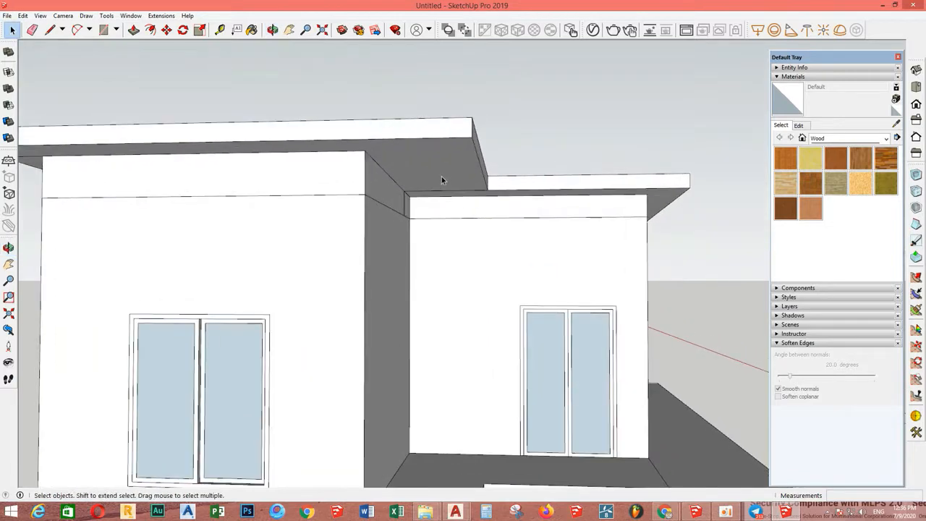
scroll(441, 180, up, 1)
key(t)
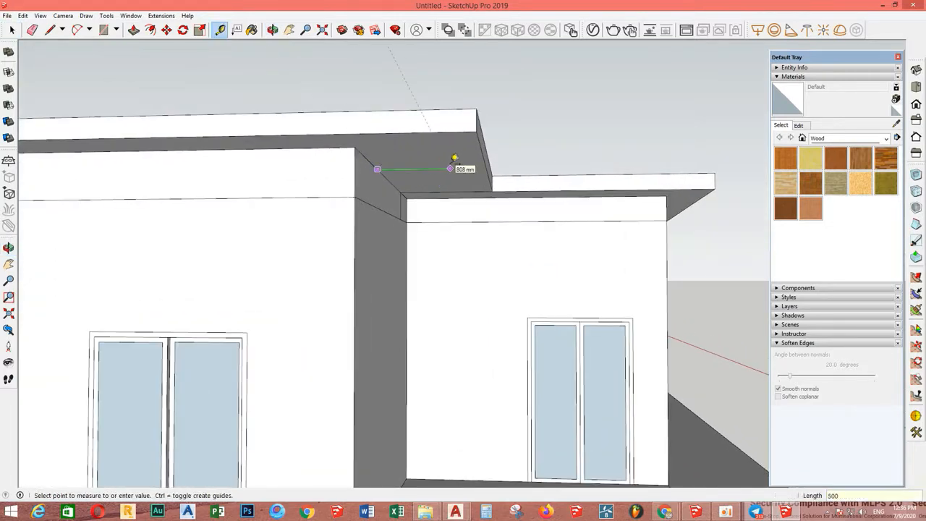
key(Return)
key(space)
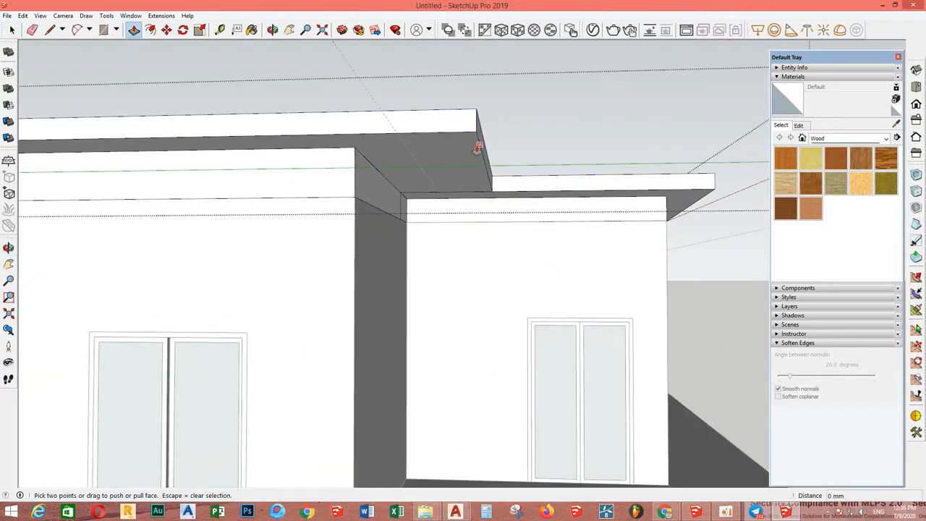
Inside the roof group, push the side edge of the projecting part's overhang in to the 500 mm guide
click(478, 147)
click(437, 193)
key(space)
scroll(453, 186, down, 4)
middle_drag(448, 181, 409, 275)
scroll(428, 203, down, 1)
scroll(416, 267, up, 3)
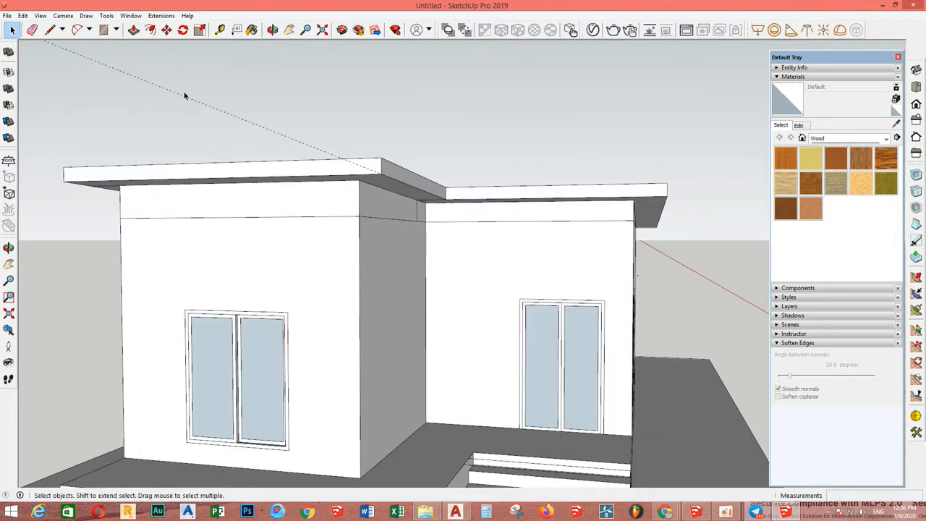
Delete the guide left from narrowing the overhang
click(24, 16)
click(51, 102)
scroll(311, 250, down, 1)
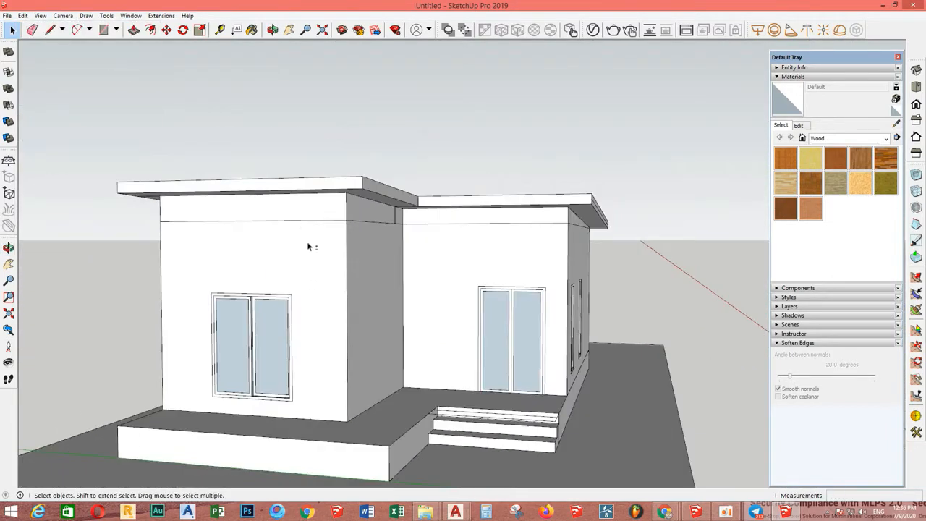
Inside the roof group, erase the leftover vertical line on the recessed fascia near the inner corner
scroll(386, 210, up, 3)
scroll(394, 209, up, 5)
key(e)
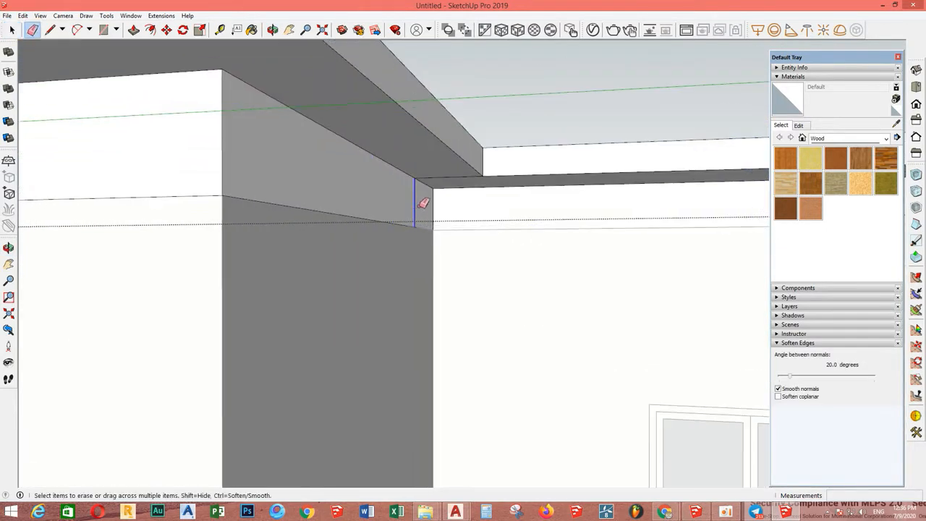
key(space)
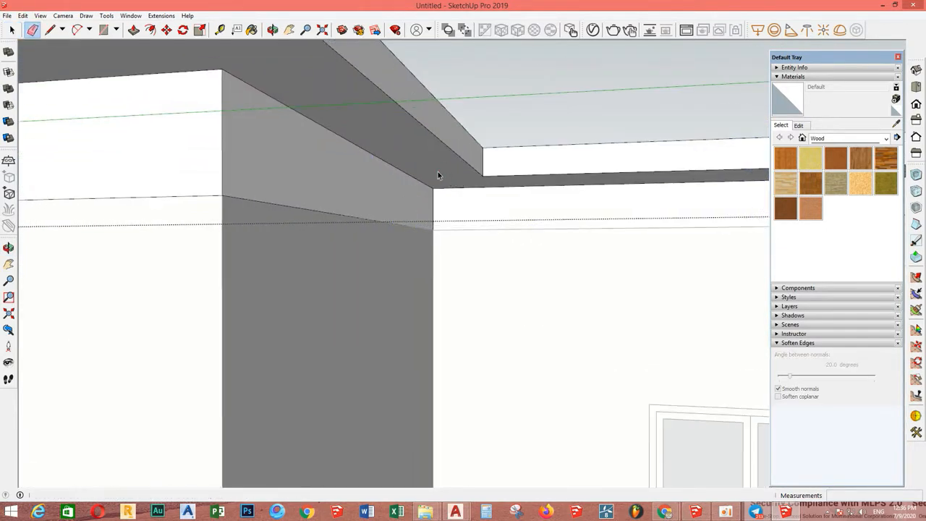
scroll(377, 188, down, 10)
middle_drag(386, 202, 387, 230)
double_click(364, 190)
click(363, 188)
scroll(368, 246, up, 2)
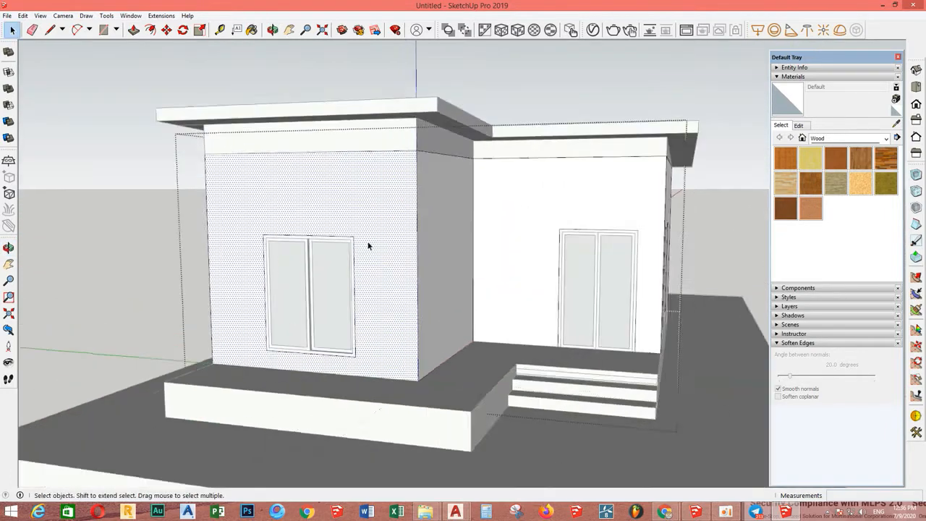
scroll(368, 247, up, 3)
key(Escape)
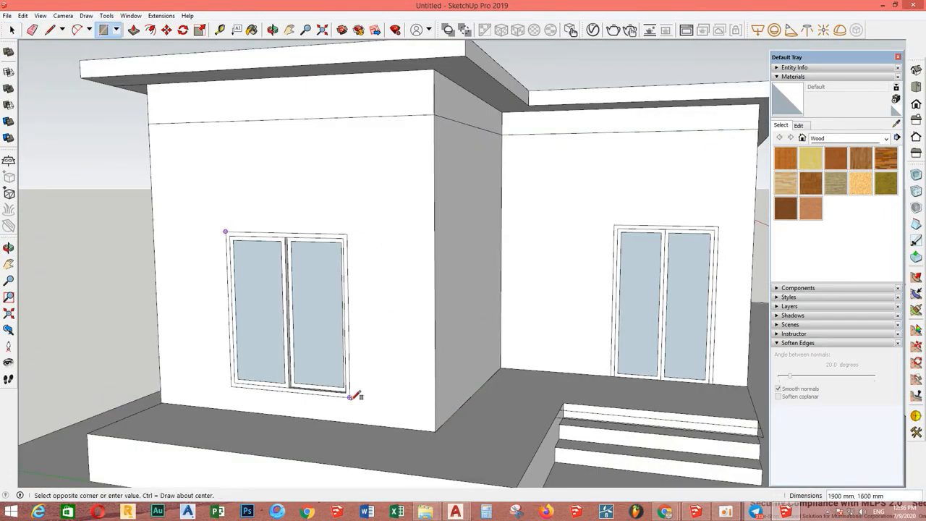
Draw a 1900 mm by 1600 mm rectangle over the front window's outline and select only its top and side edges
click(349, 397)
key(space)
double_click(310, 337)
shift+click(313, 335)
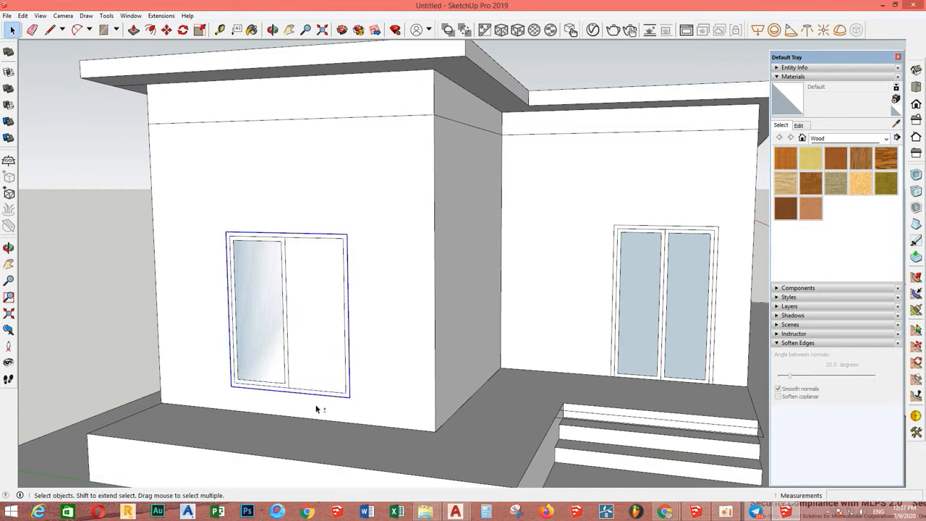
Offset the selected top and side edges outward by 200 mm
key(f)
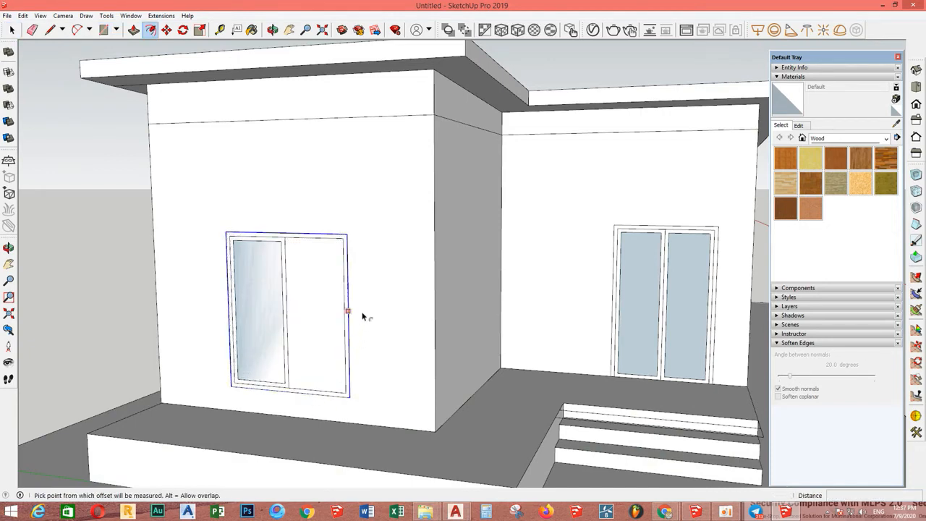
click(348, 311)
text(2)
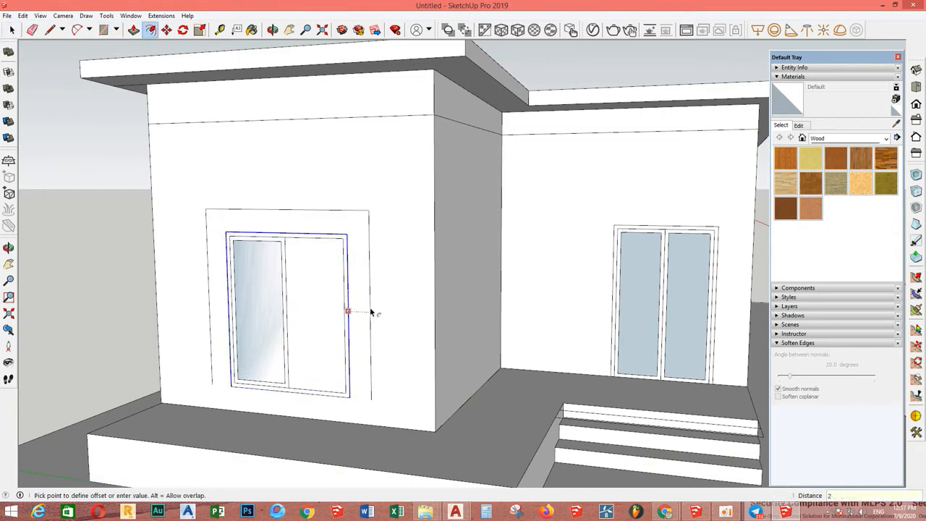
text(00)
key(Return)
key(space)
Draw lines extending both sides of the window surround down to the wall's base, closing each 200 mm wide leg
scroll(376, 380, down, 2)
key(l)
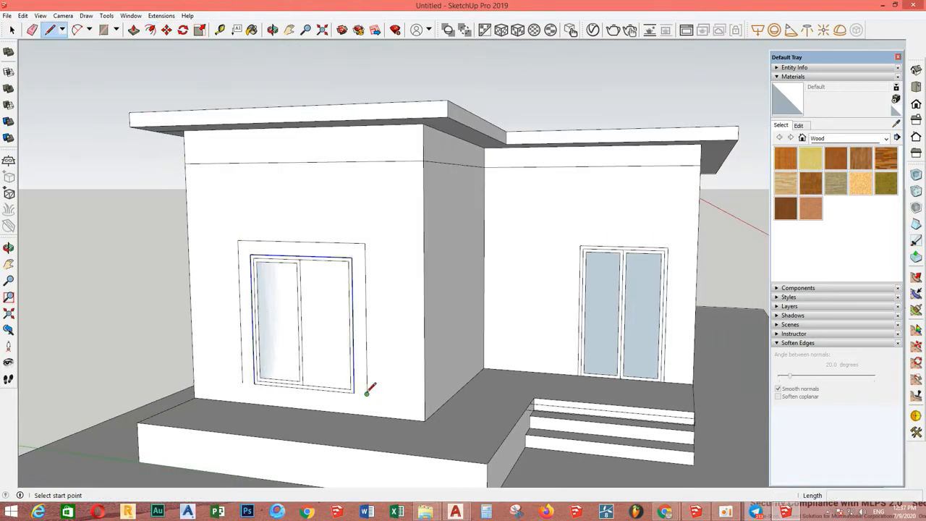
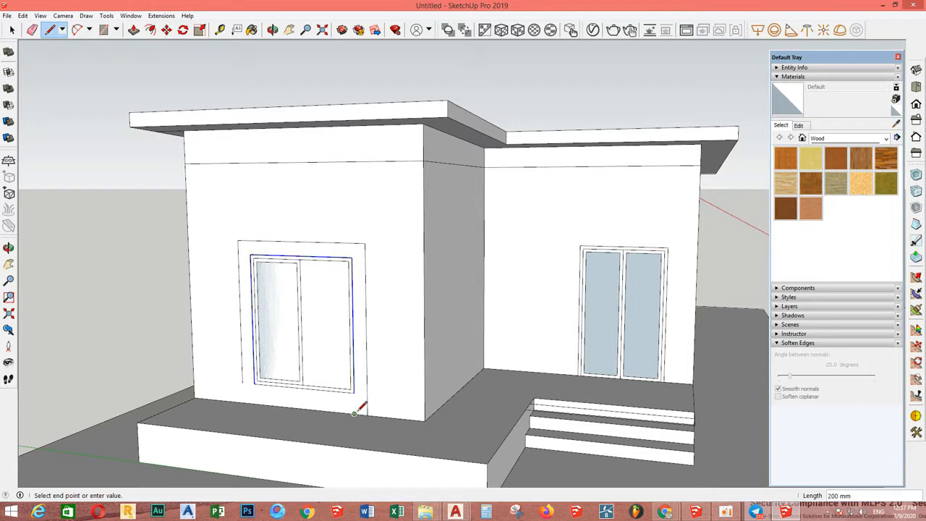
key(space)
click(355, 392)
key(l)
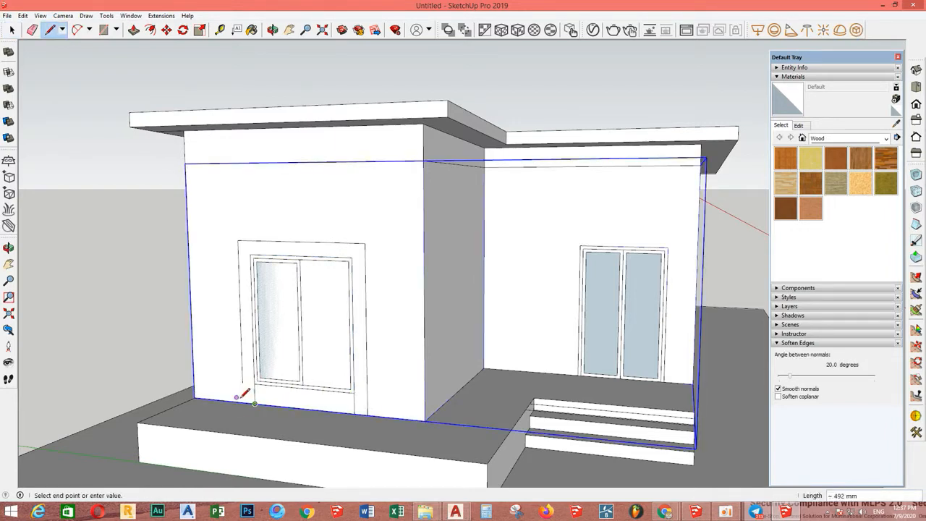
scroll(245, 401, up, 5)
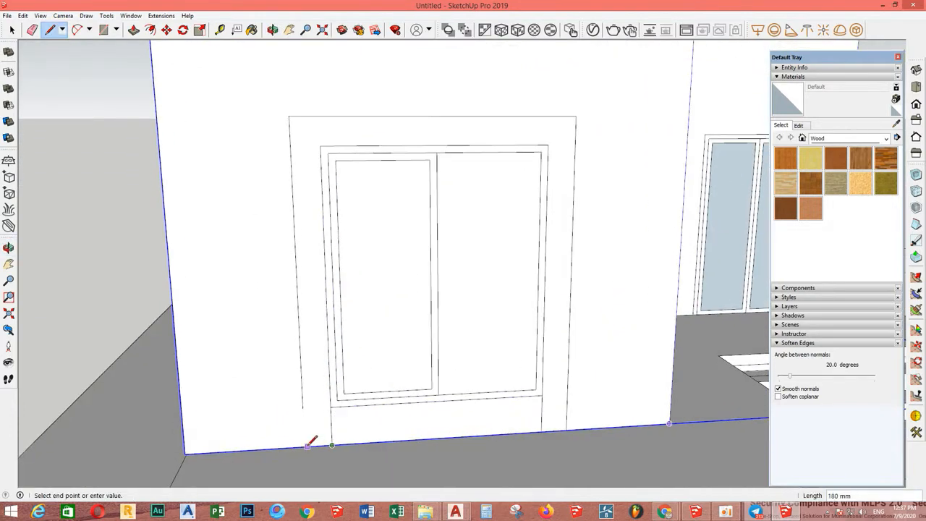
scroll(318, 415, down, 4)
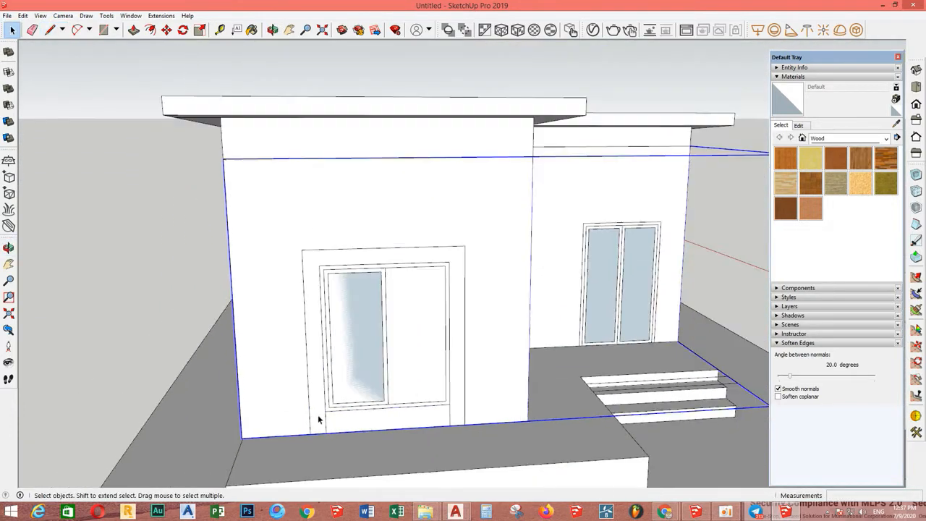
key(p)
key(space)
Select the connected rectangle and surround drawn over the front window and erase them
scroll(375, 395, down, 2)
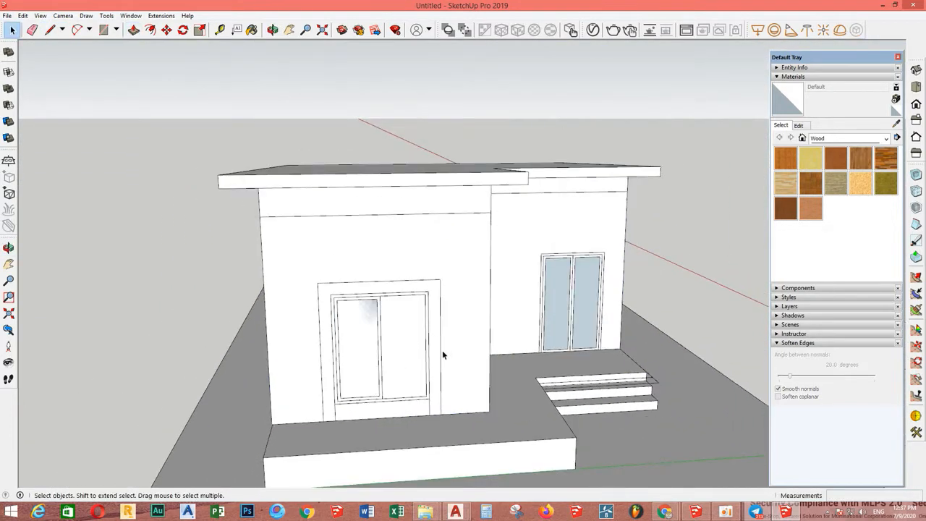
click(441, 350)
middle_drag(440, 352, 347, 357)
right_click(347, 358)
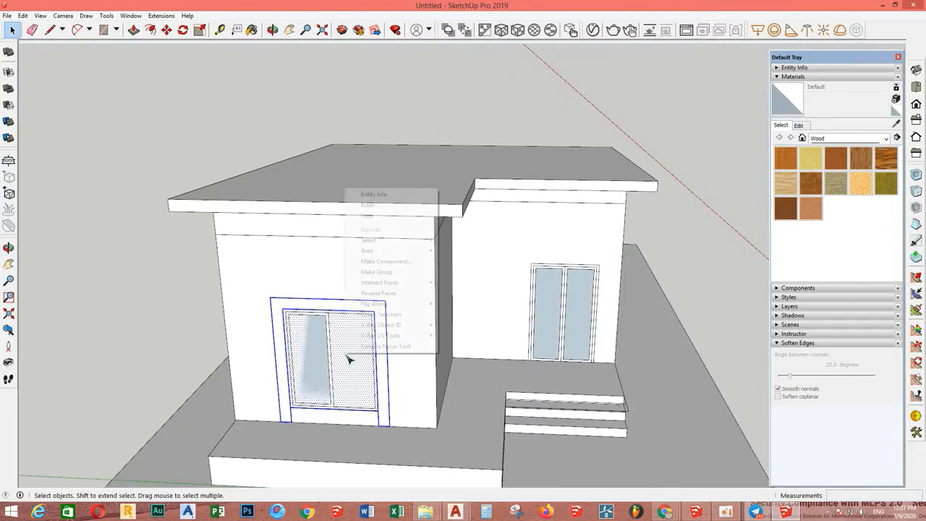
click(367, 204)
Place a horizontal guide along the front window's top and trace lines over the window's top and both sides down to the wall's base
key(t)
scroll(286, 307, up, 3)
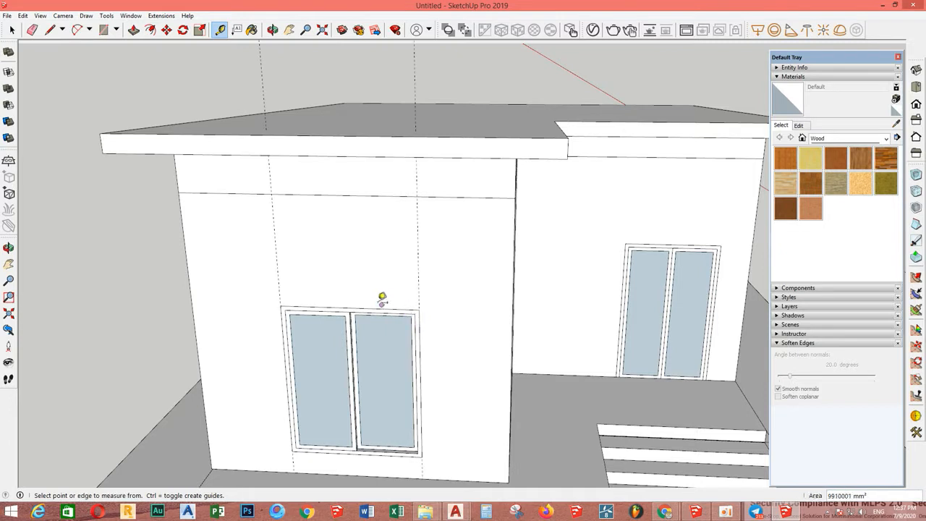
key(l)
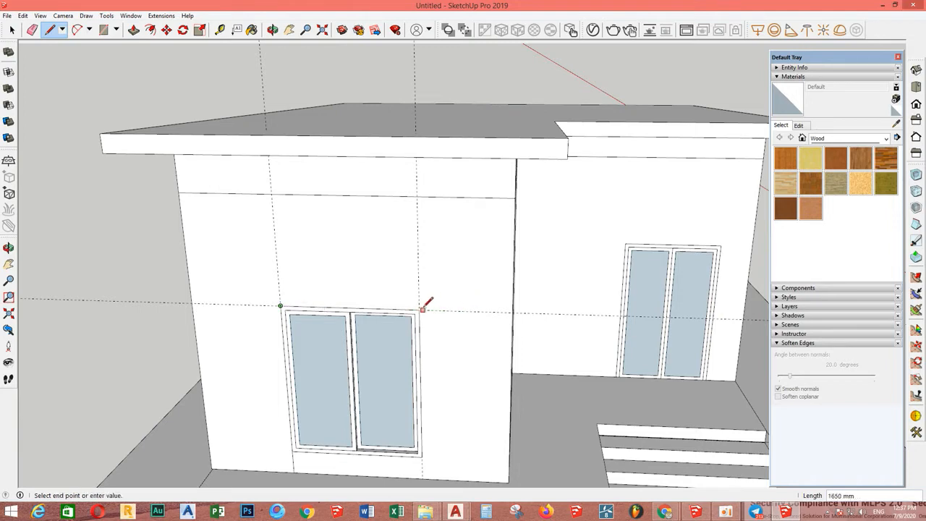
shift+middle_drag(423, 472, 426, 406)
click(426, 408)
key(space)
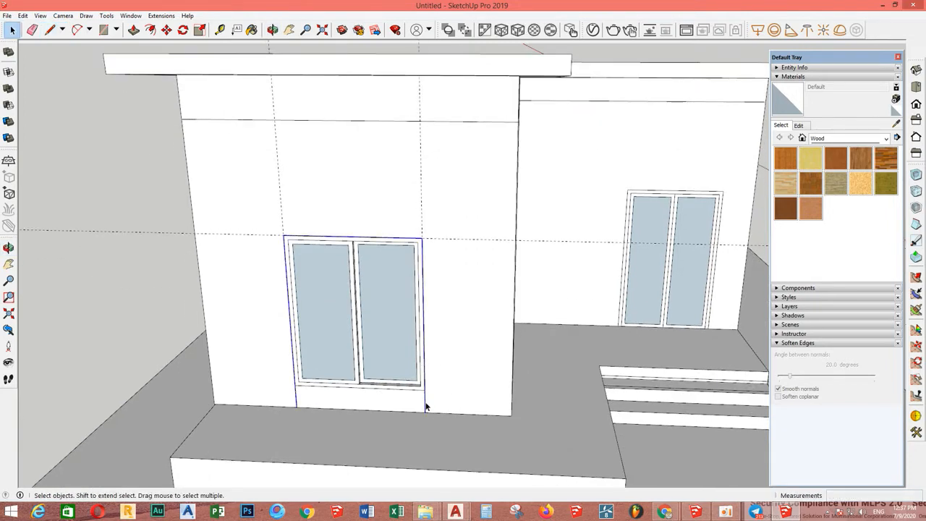
click(427, 405)
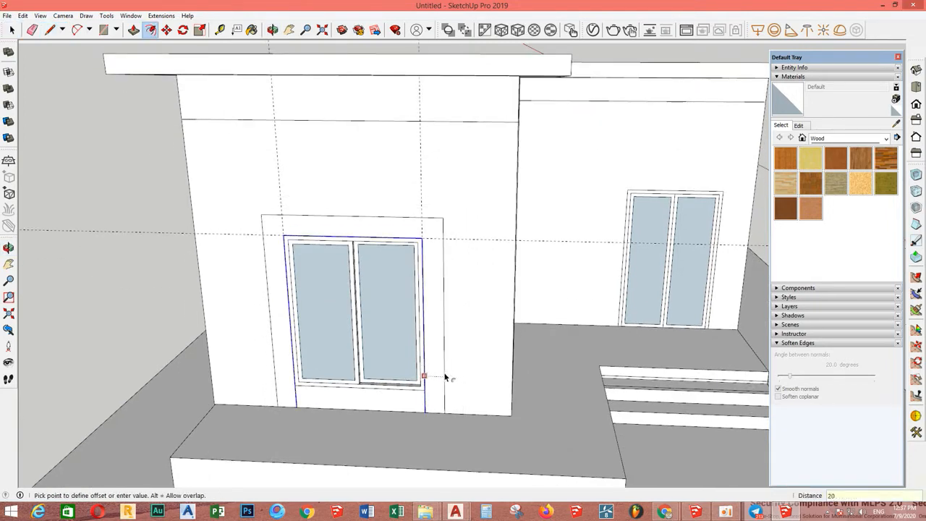
Offset the traced top and side lines outward by about 190 mm around the front window
text(20)
key(Return)
key(space)
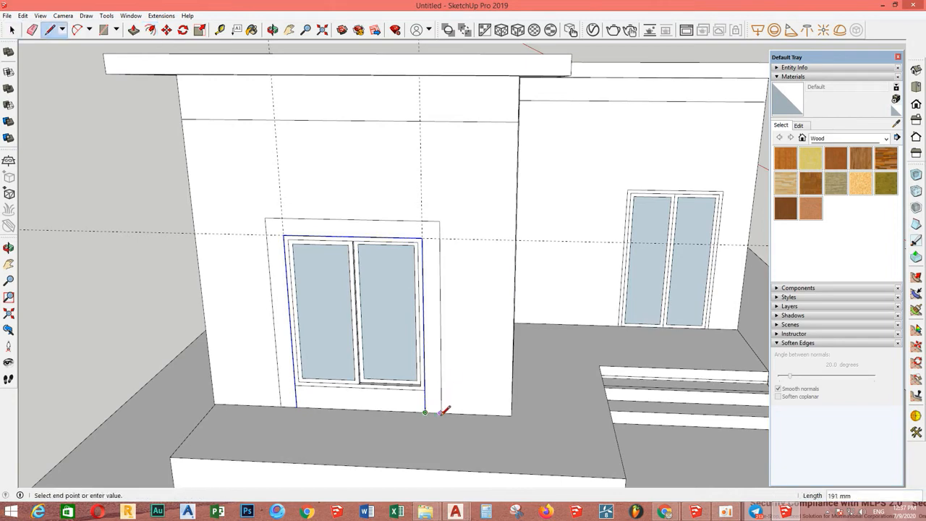
Draw short lines along the wall's base across both legs of the window surround to close them
click(440, 414)
key(space)
key(l)
click(281, 407)
click(296, 407)
key(space)
click(294, 402)
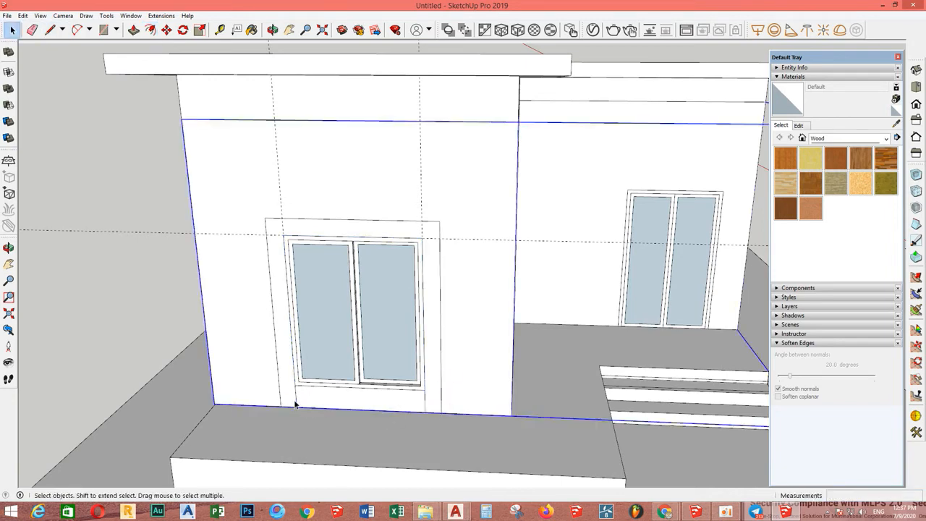
Draw a short line across the surround's right leg just above the wall's base to form the surround face
key(p)
middle_drag(347, 290, 319, 172)
scroll(337, 172, up, 3)
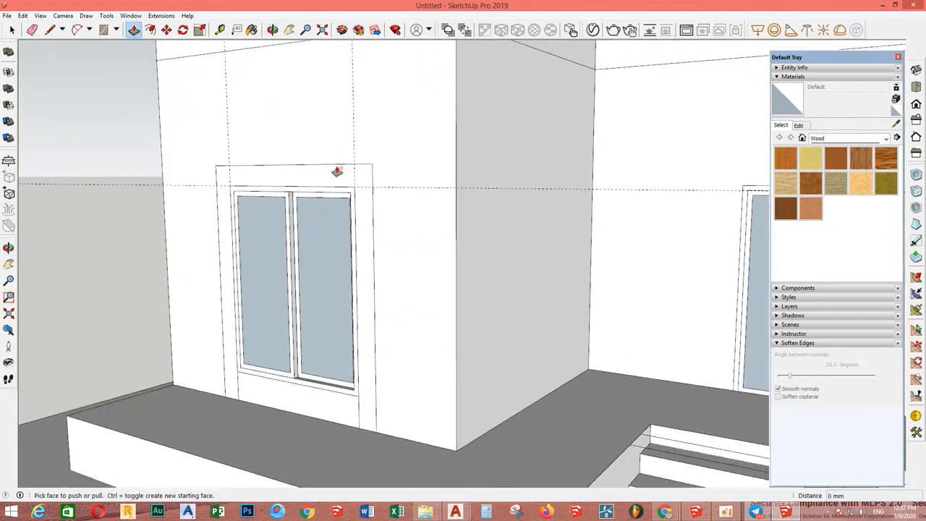
key(l)
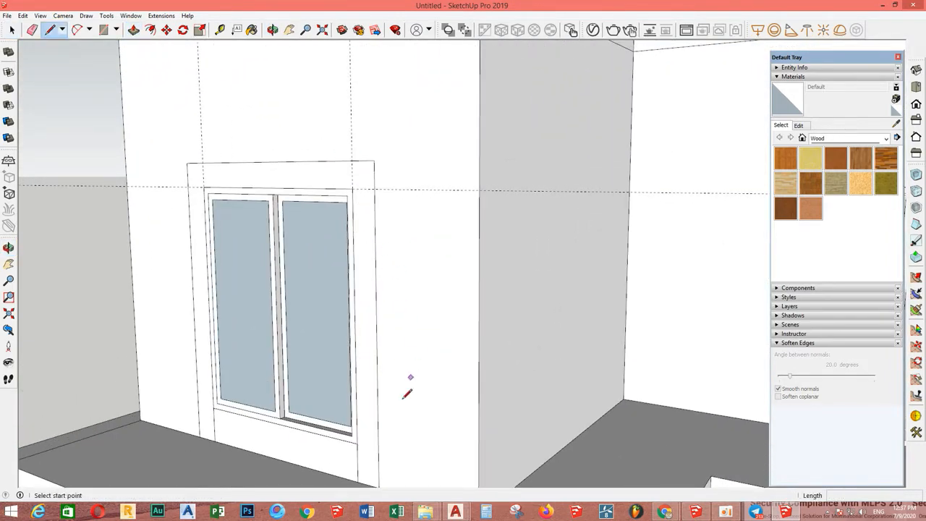
click(358, 480)
middle_drag(357, 481, 383, 435)
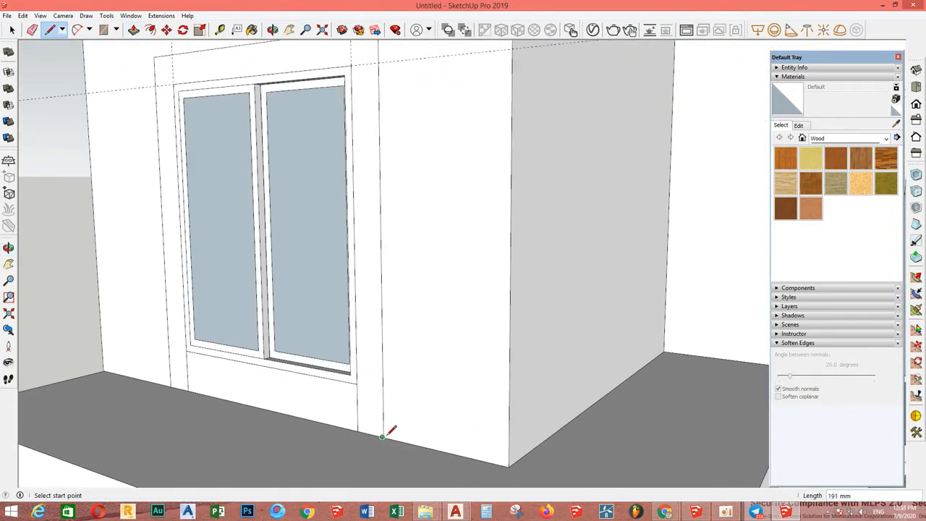
scroll(382, 434, up, 2)
click(348, 414)
key(space)
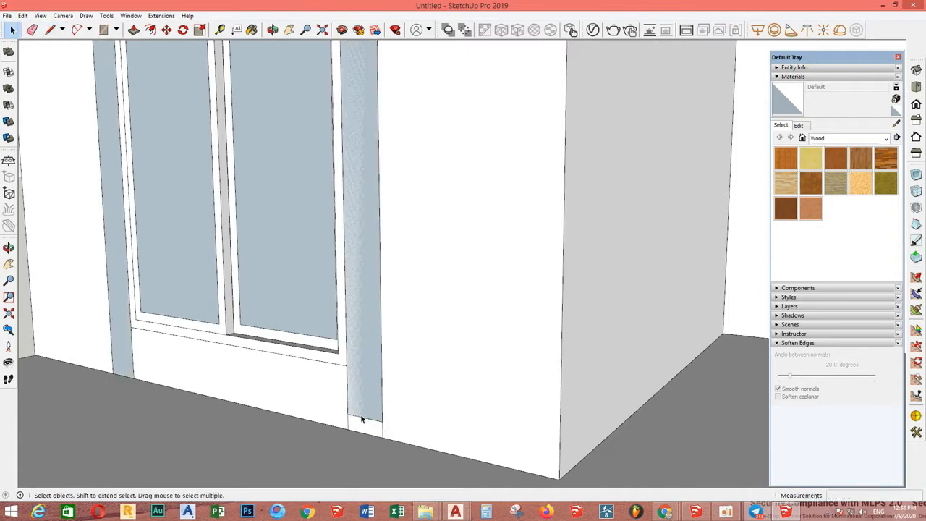
Move the right leg's cross line 73 mm down onto the wall's base
click(359, 419)
key(m)
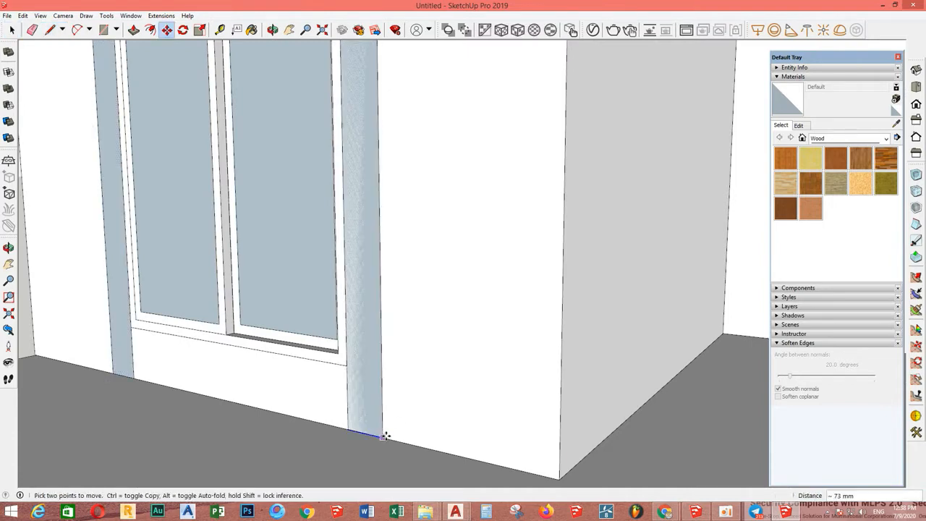
key(space)
Pull the window surround face out from the wall and make the whole surround a group
scroll(385, 432, down, 3)
key(p)
click(370, 373)
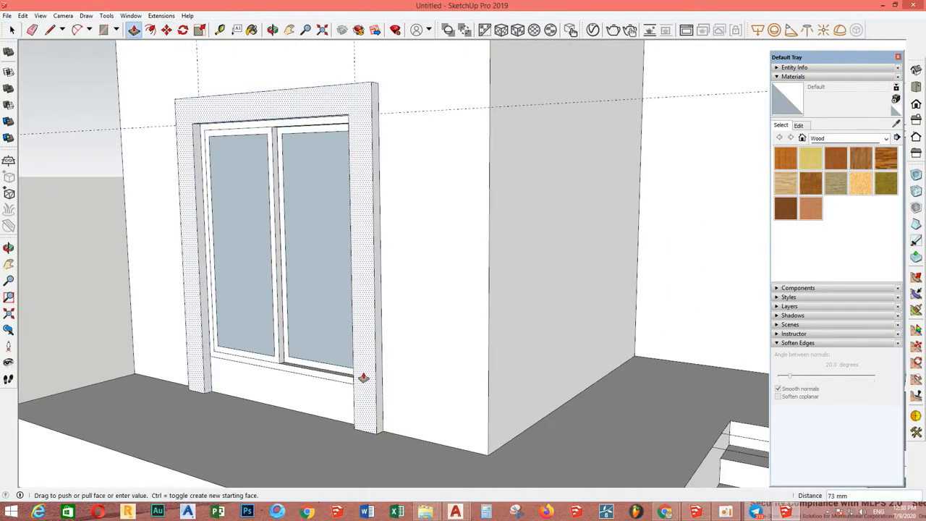
click(363, 377)
key(space)
triple_click(364, 265)
right_click(364, 265)
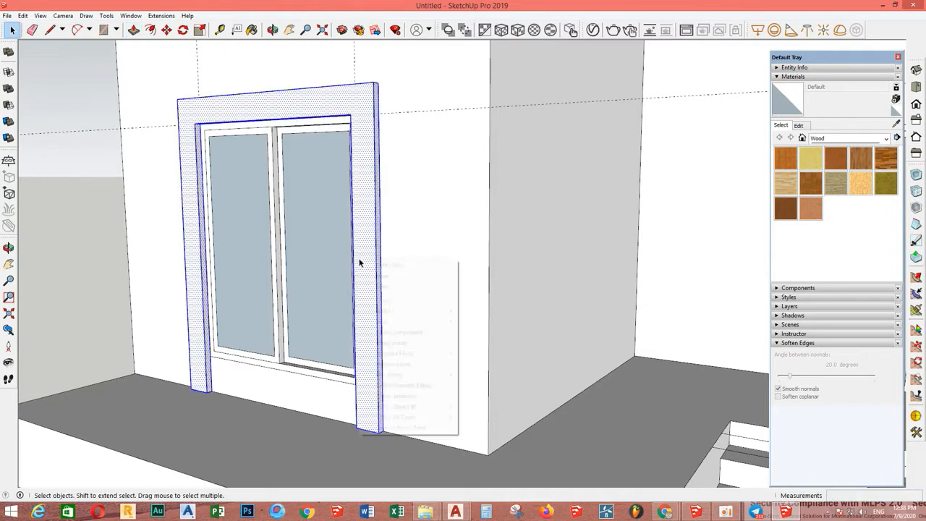
click(387, 339)
Open the wall group, select the front wall face around the window, and show the Brick, Cladding and Siding materials for painting
scroll(387, 324, down, 5)
scroll(457, 287, down, 1)
middle_drag(467, 325, 490, 317)
double_click(486, 272)
click(487, 272)
scroll(487, 272, up, 3)
middle_drag(482, 275, 430, 292)
key(b)
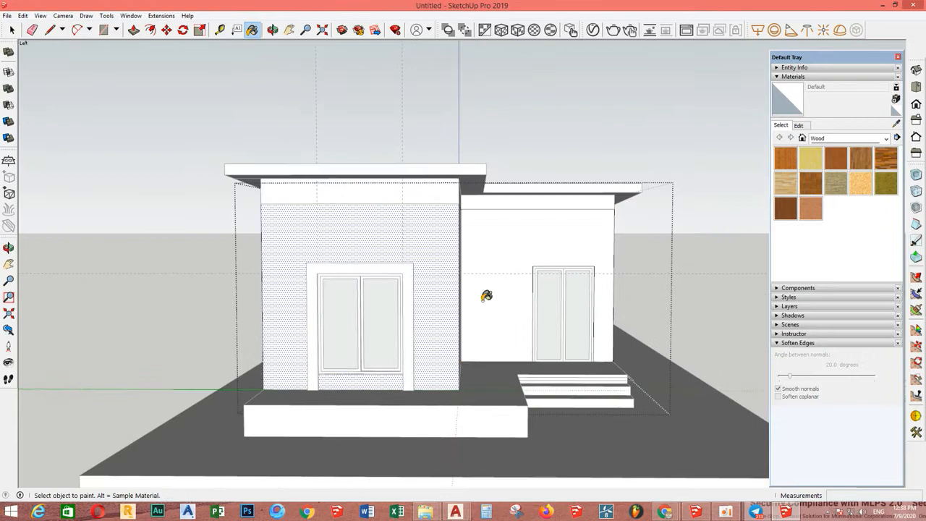
click(834, 138)
click(832, 183)
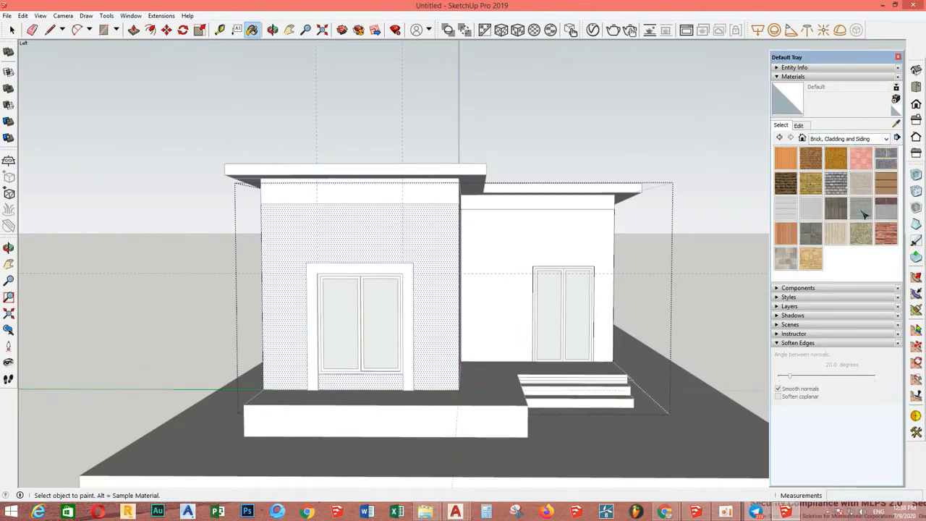
Paint the front volume's front and adjoining side wall faces with Cladding Siding White
click(404, 247)
mouse_move(453, 244)
middle_down()
mouse_move(372, 265)
mouse_move(448, 222)
mouse_move(446, 235)
middle_up()
key(space)
click(374, 249)
key(b)
click(373, 248)
key(space)
key(Escape)
scroll(383, 264, down, 2)
scroll(405, 142, up, 3)
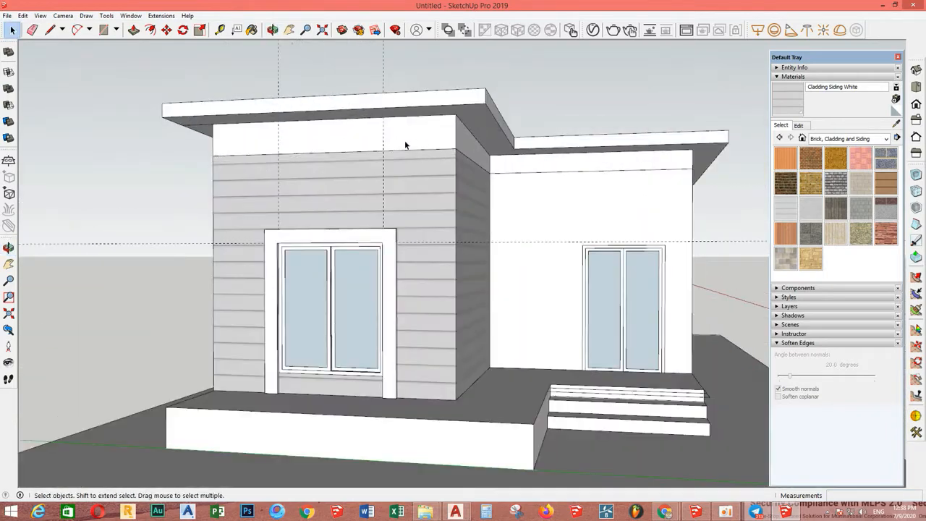
Paint the front volume's upper wall band beneath the roof with Cladding Siding White on its front and side
double_click(404, 137)
scroll(403, 136, up, 2)
click(428, 138)
key(b)
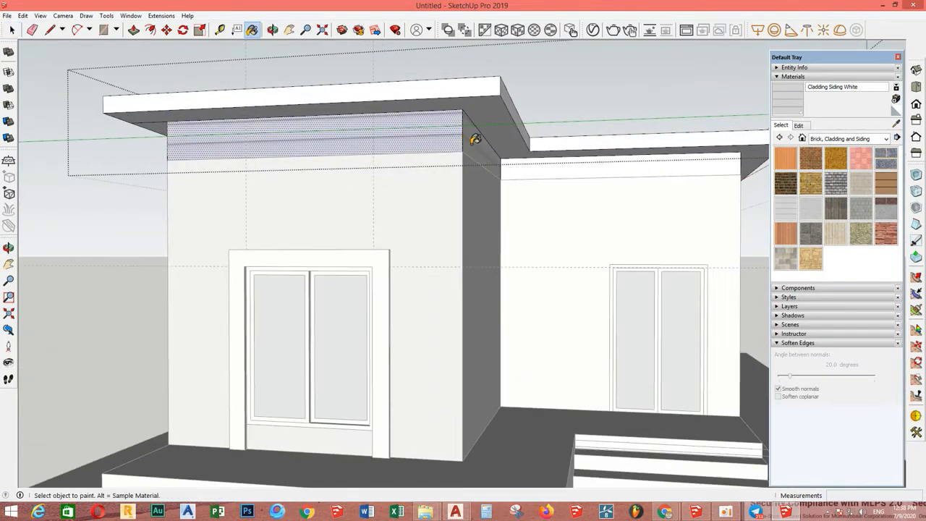
scroll(456, 182, down, 3)
middle_drag(456, 182, 320, 159)
scroll(473, 151, up, 4)
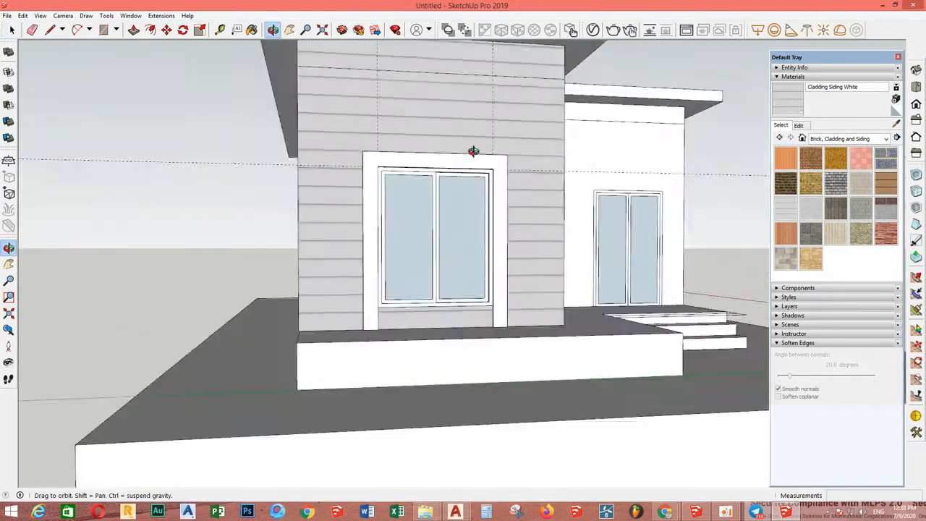
Place a horizontal guide on the clad front wall along the lower edge of the upper band
scroll(492, 236, down, 3)
middle_drag(473, 151, 420, 316)
scroll(389, 239, up, 3)
key(t)
scroll(442, 241, up, 2)
scroll(376, 176, down, 3)
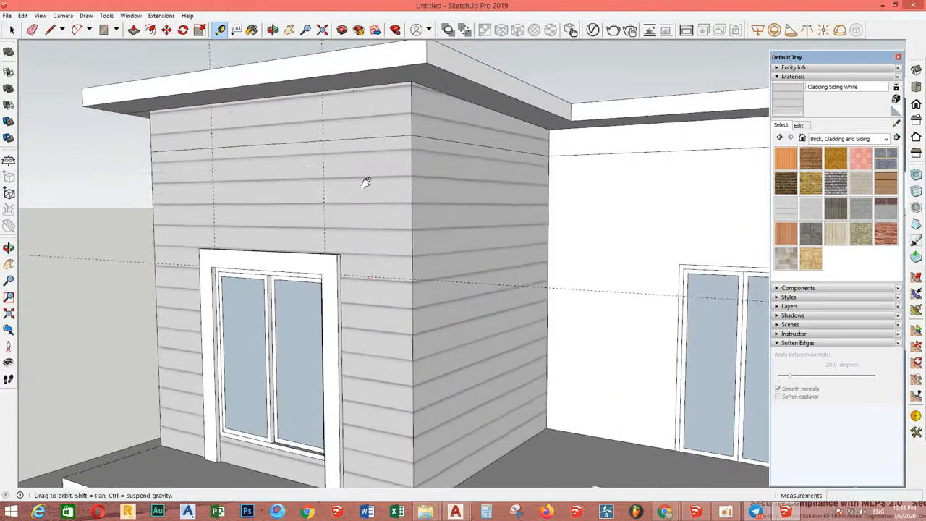
scroll(364, 180, up, 3)
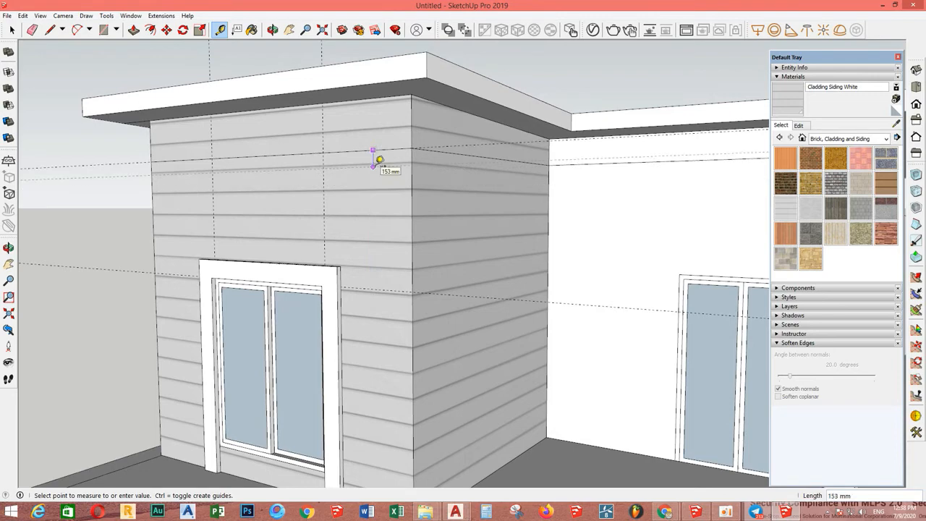
scroll(375, 174, down, 3)
middle_drag(375, 175, 466, 234)
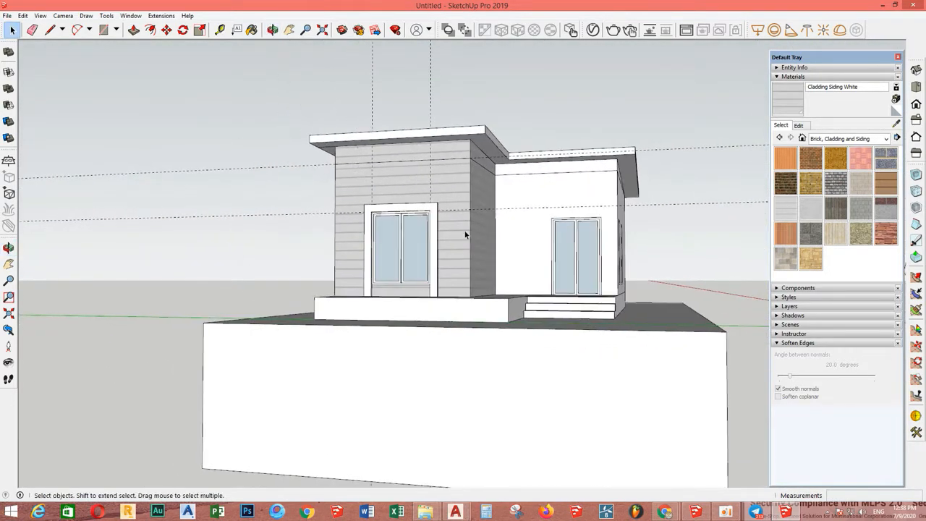
Delete all guides from the model
click(23, 15)
click(55, 102)
middle_drag(410, 242, 430, 307)
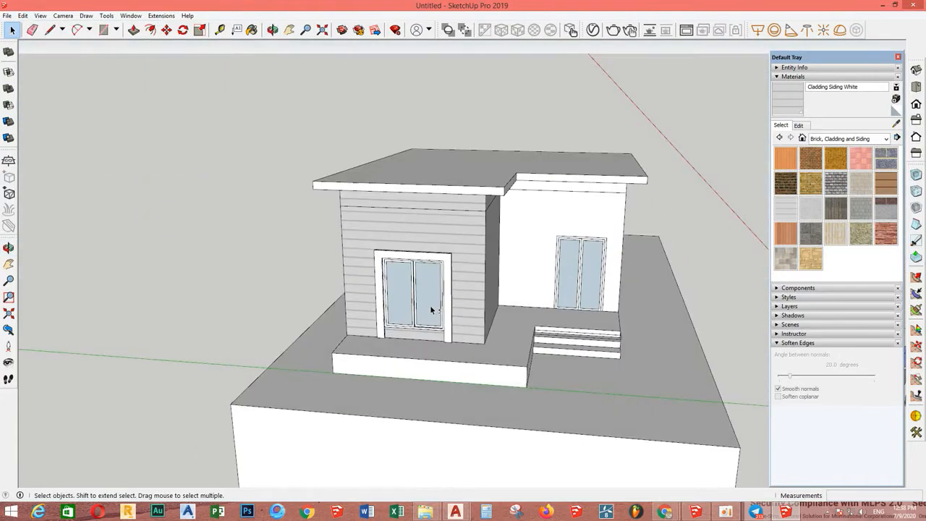
scroll(364, 361, up, 5)
scroll(364, 360, down, 5)
scroll(354, 360, up, 3)
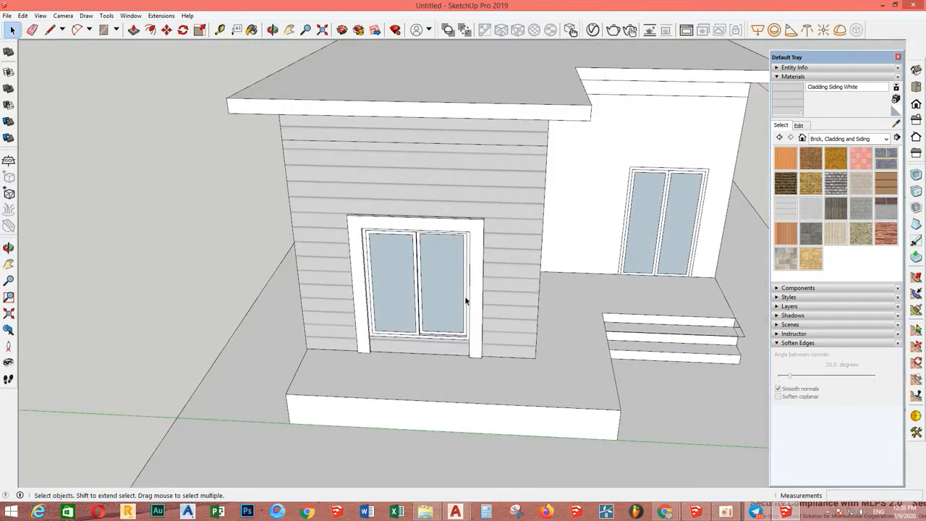
Place a horizontal guide on the front wall about 3000 mm above the wall's base
key(t)
scroll(478, 326, up, 3)
click(507, 365)
scroll(439, 215, down, 3)
scroll(429, 185, up, 3)
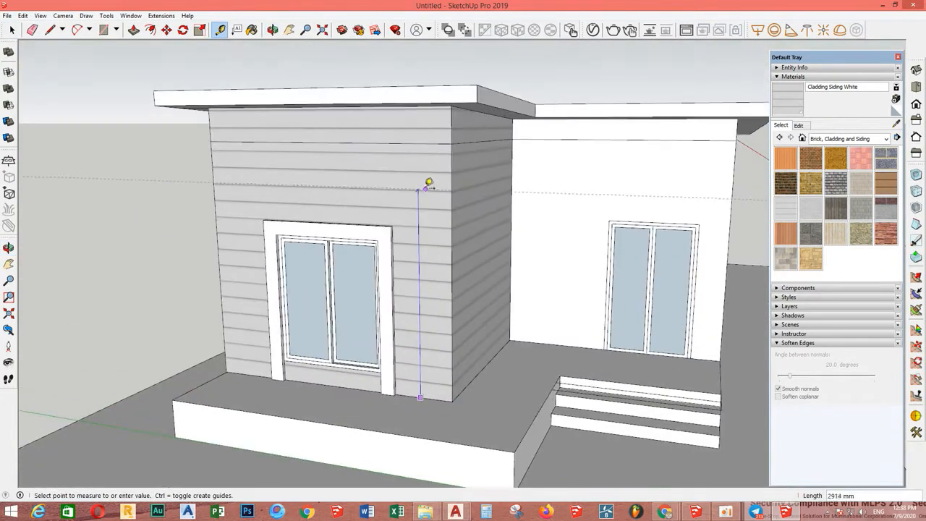
scroll(430, 184, up, 2)
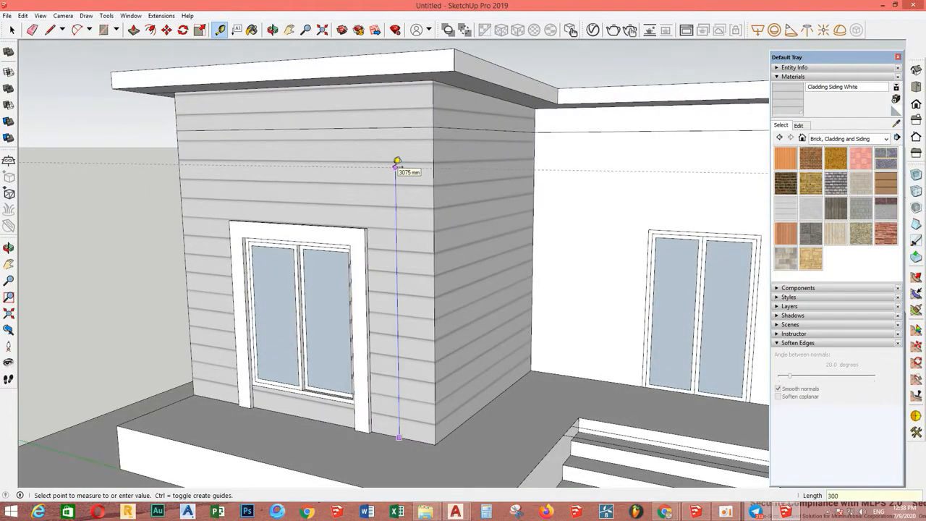
scroll(401, 179, down, 3)
scroll(402, 181, up, 3)
Place a second horizontal guide on the front wall 80 mm below the first one
click(404, 181)
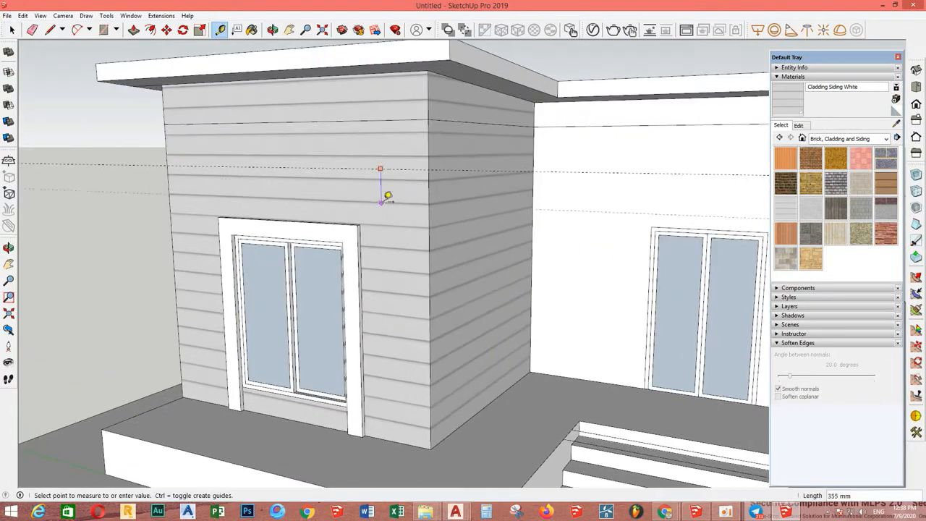
scroll(387, 178, up, 2)
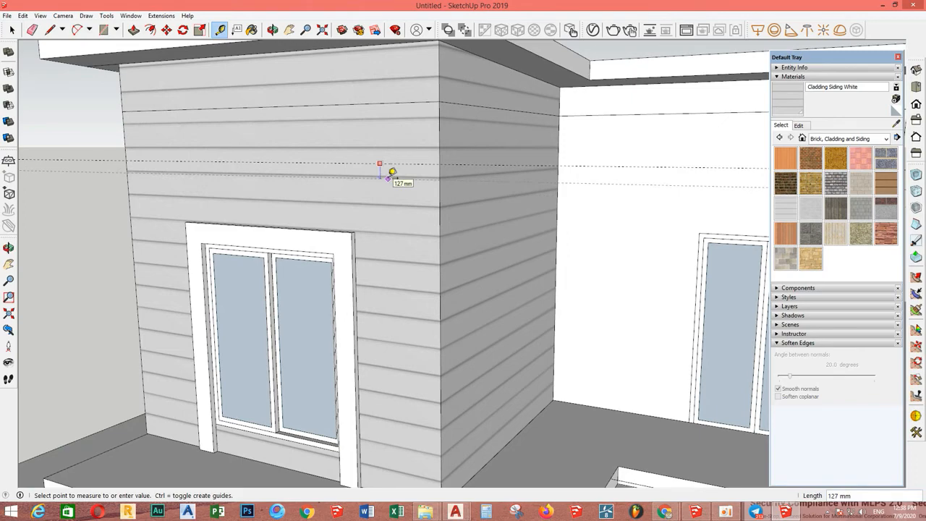
scroll(385, 171, down, 3)
middle_drag(383, 169, 470, 145)
scroll(467, 137, up, 2)
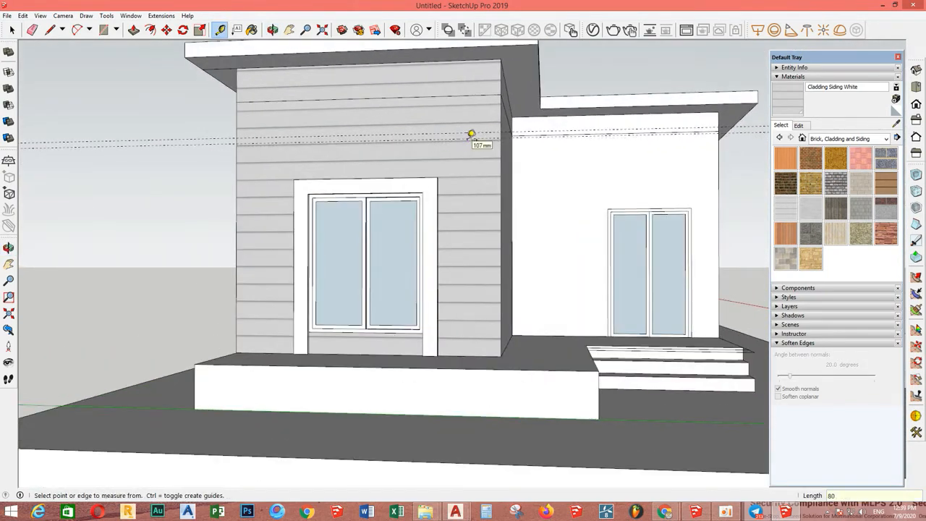
key(space)
Draw a narrow rectangle between the two guides across the full width of the clad front wall
middle_drag(395, 170, 434, 180)
key(r)
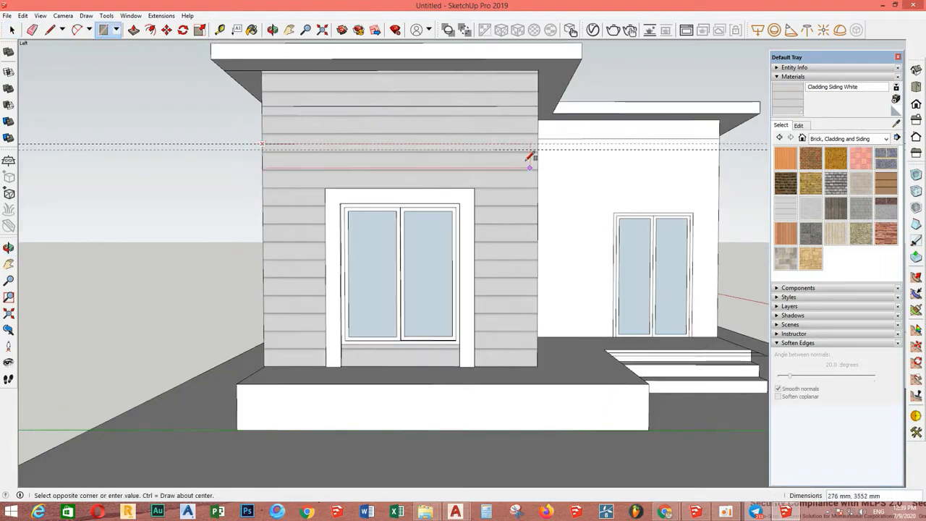
click(531, 155)
key(space)
Pull the narrow strip out from the front wall and make it a group
middle_drag(534, 147, 326, 190)
key(p)
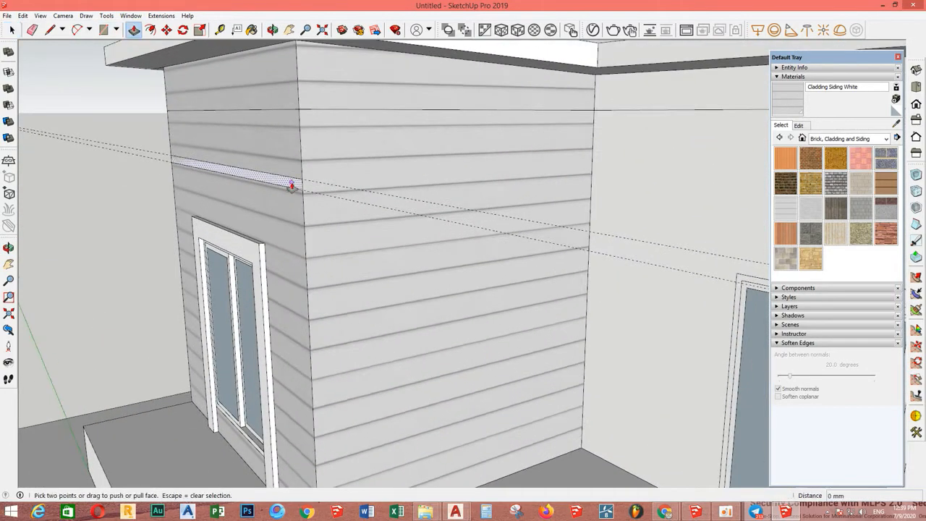
click(292, 186)
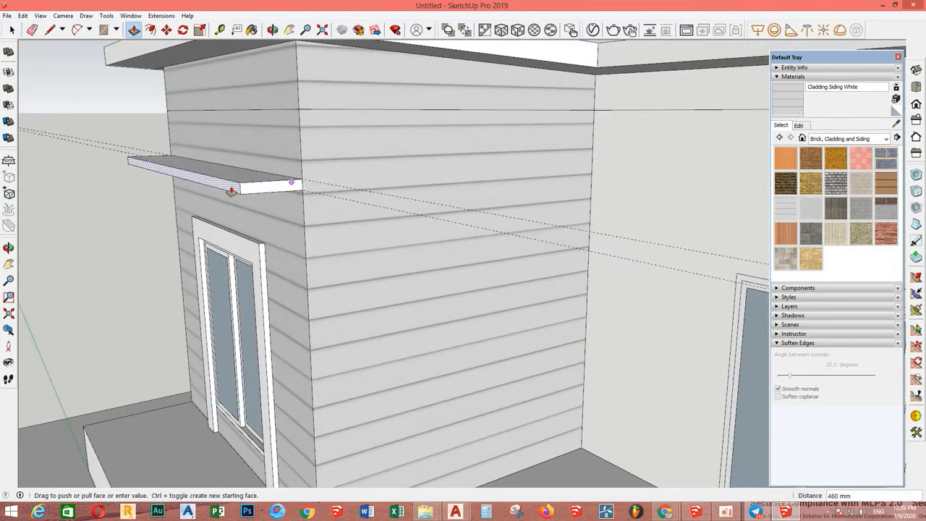
key(Escape)
key(space)
click(238, 180)
right_click(241, 175)
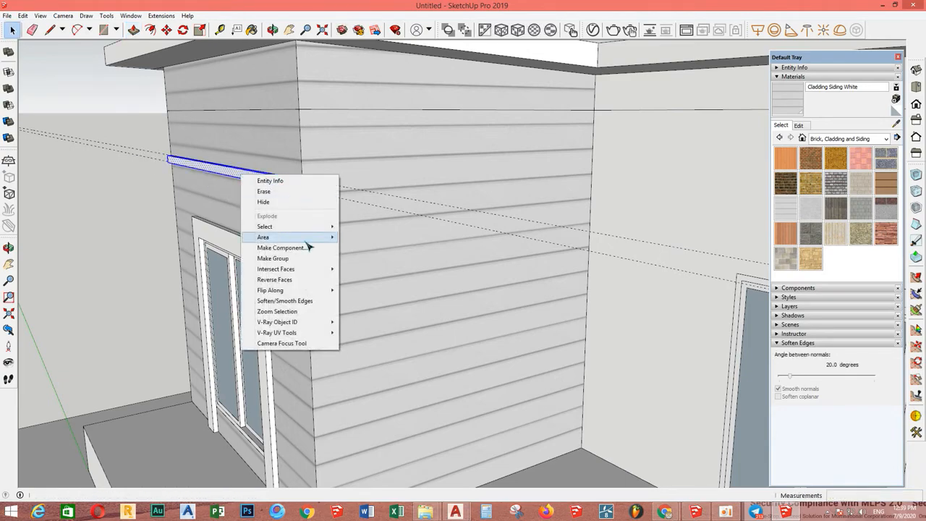
click(307, 258)
Copy the grouped strip horizontally outward so the copy sits in front of the clad wall, parallel to the original
scroll(306, 251, down, 2)
middle_drag(306, 251, 410, 272)
scroll(414, 236, down, 3)
key(m)
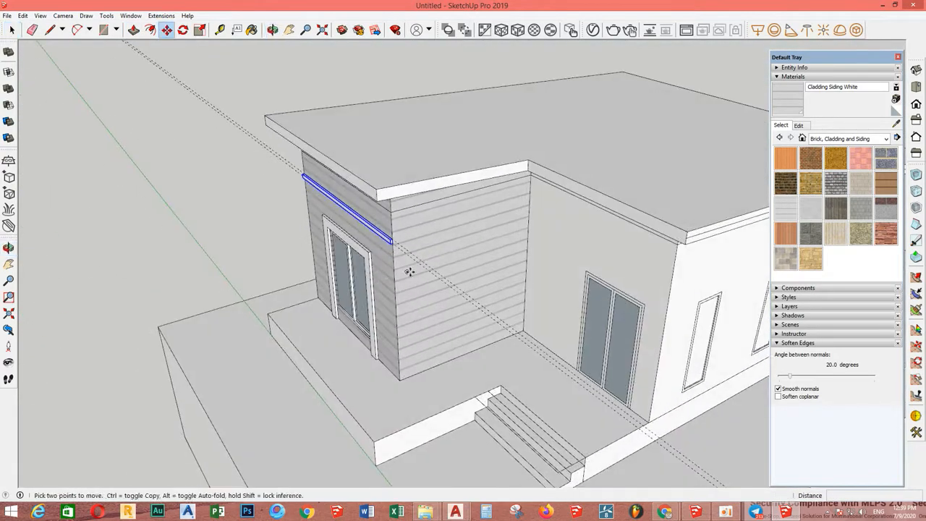
scroll(390, 341, up, 2)
click(405, 393)
key(ctrl)
click(343, 440)
scroll(355, 395, down, 3)
middle_drag(390, 356, 443, 307)
key(space)
key(m)
scroll(430, 286, up, 1)
click(444, 236)
key(Return)
key(space)
scroll(443, 308, down, 2)
key(r)
scroll(226, 237, up, 2)
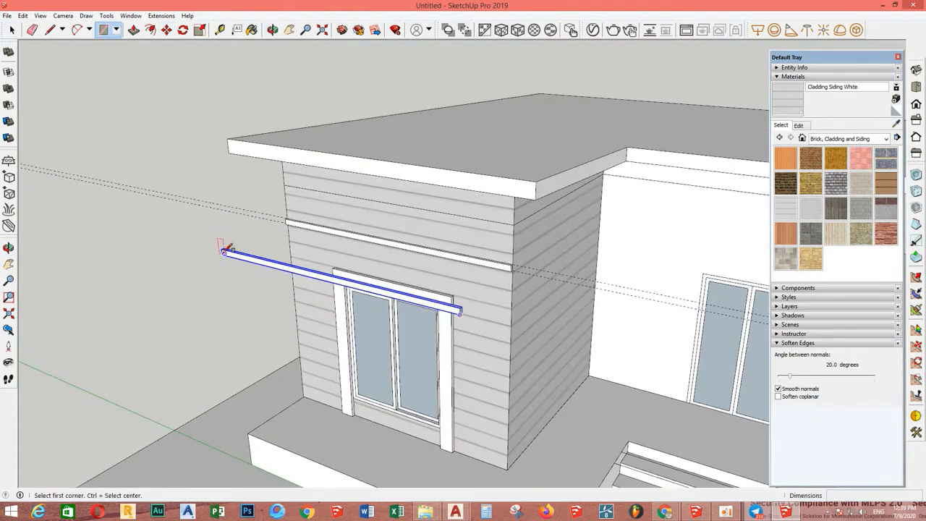
scroll(578, 255, up, 4)
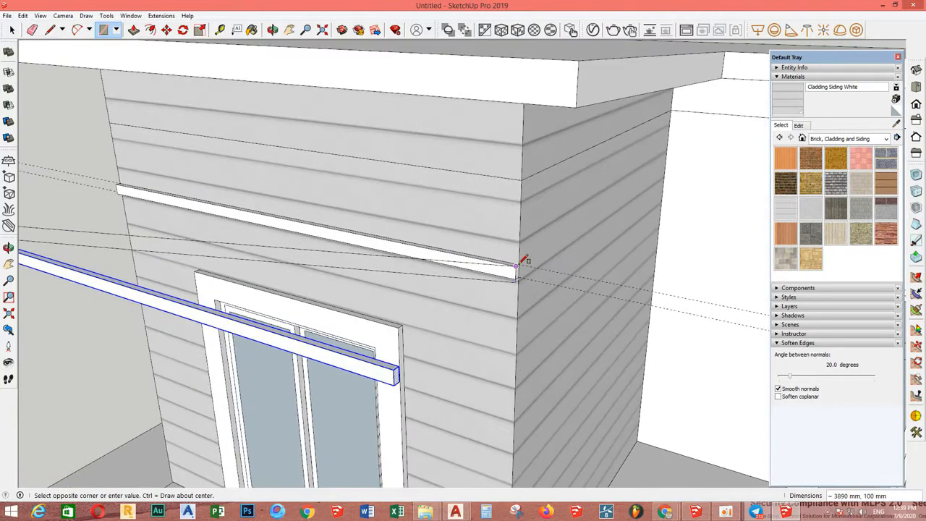
key(space)
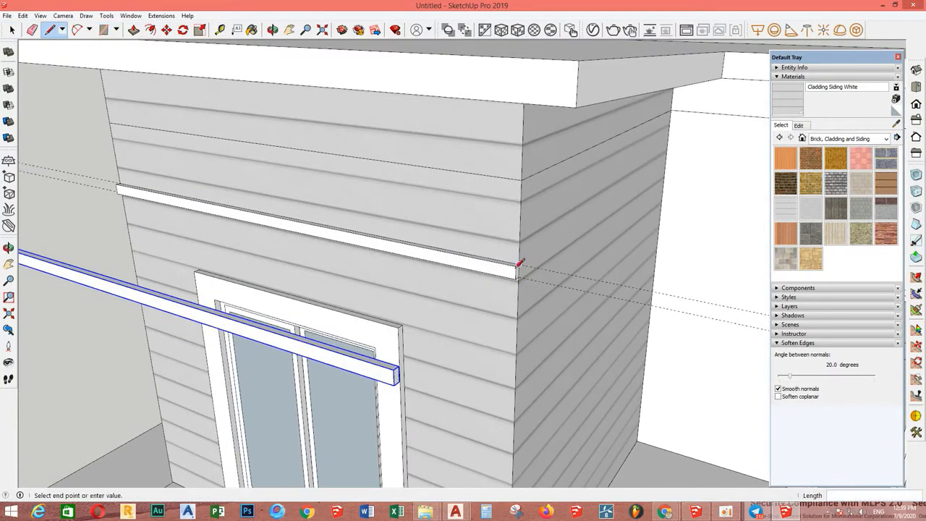
Draw lines joining the ends of the outer strip to the wall strip to close a canopy face between them
scroll(395, 369, down, 3)
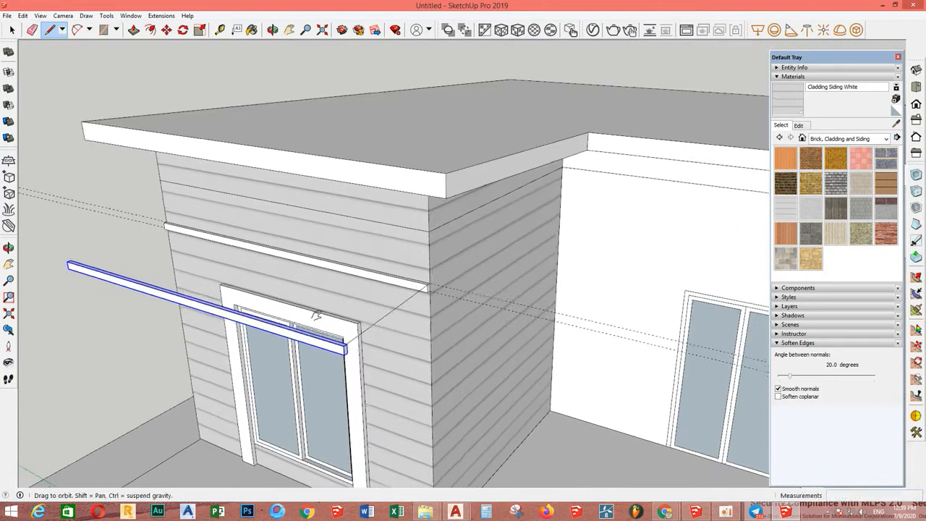
scroll(230, 262, up, 2)
scroll(288, 215, up, 4)
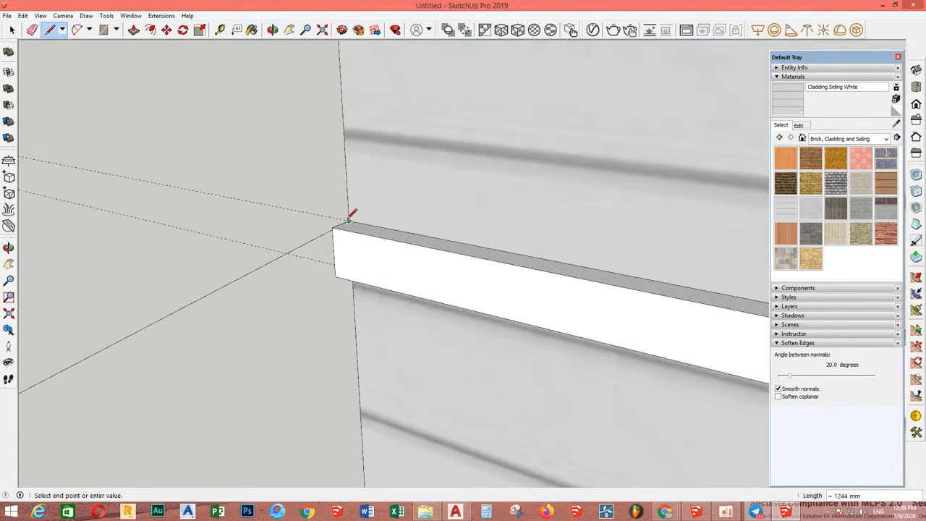
click(350, 216)
scroll(562, 231, down, 6)
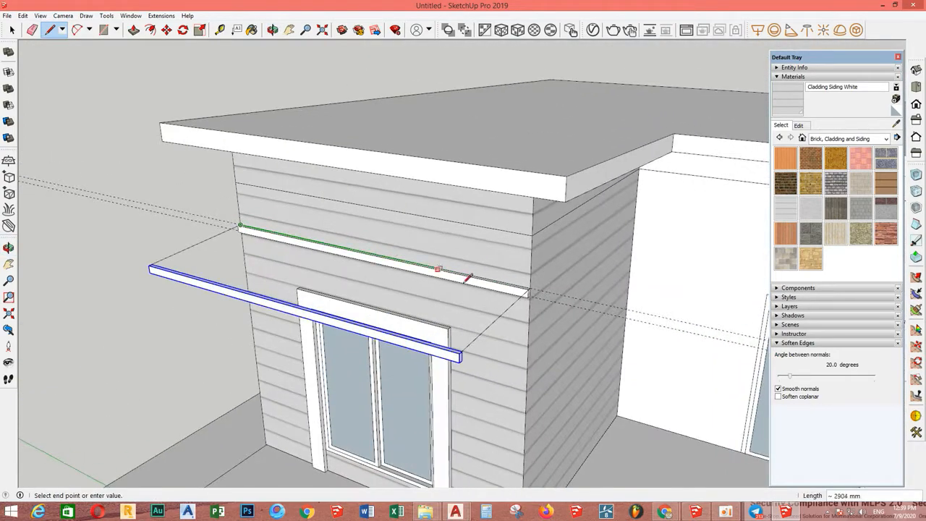
scroll(468, 278, up, 5)
click(518, 286)
Give the canopy face thickness with Push/Pull and make the resulting panel a group
key(p)
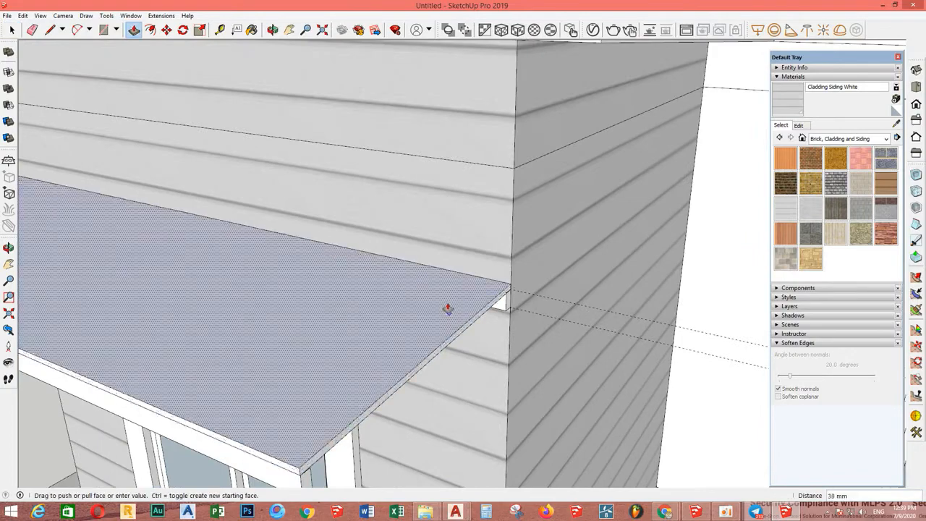
double_click(413, 316)
right_click(414, 316)
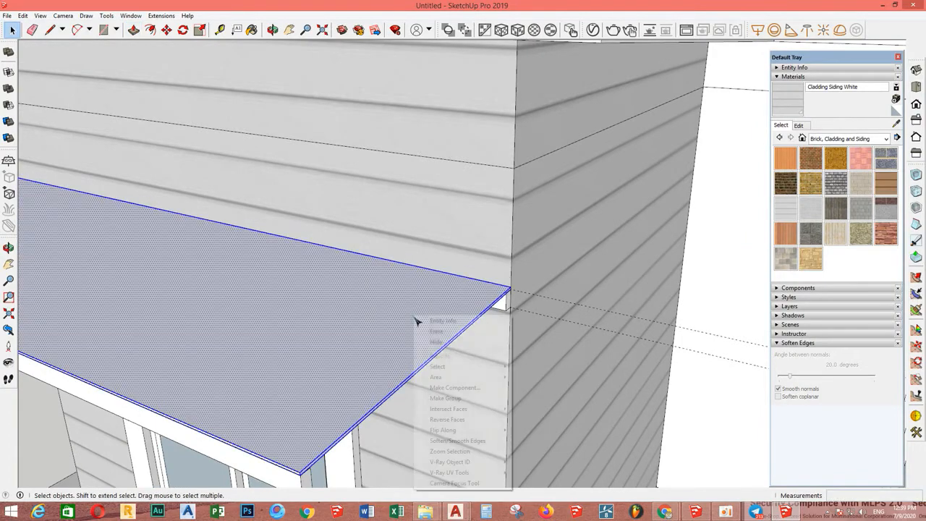
click(456, 400)
Place a guide 20 mm below the lower side edge of the canopy panel, running from the outer strip towards the wall
scroll(458, 398, down, 5)
middle_drag(466, 380, 328, 208)
scroll(218, 182, down, 3)
click(216, 176)
scroll(270, 231, up, 3)
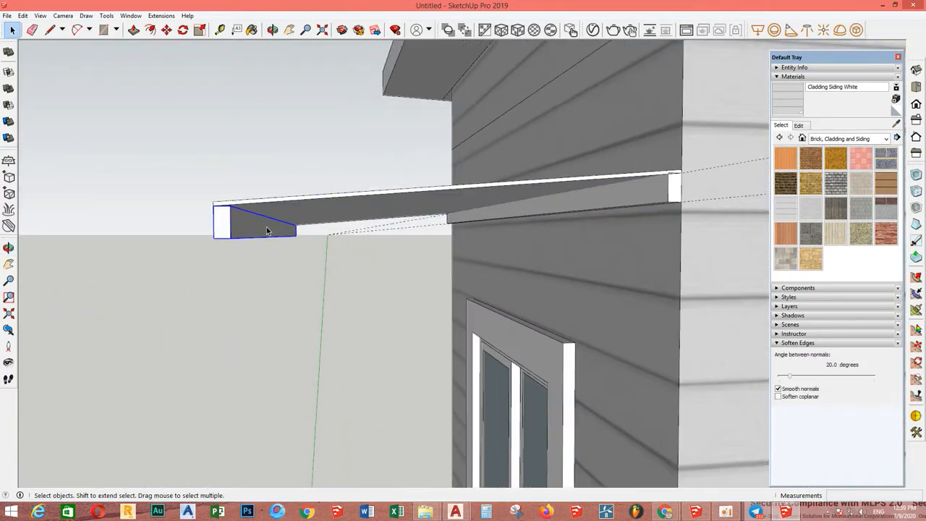
click(252, 212)
scroll(250, 212, up, 3)
key(t)
click(243, 189)
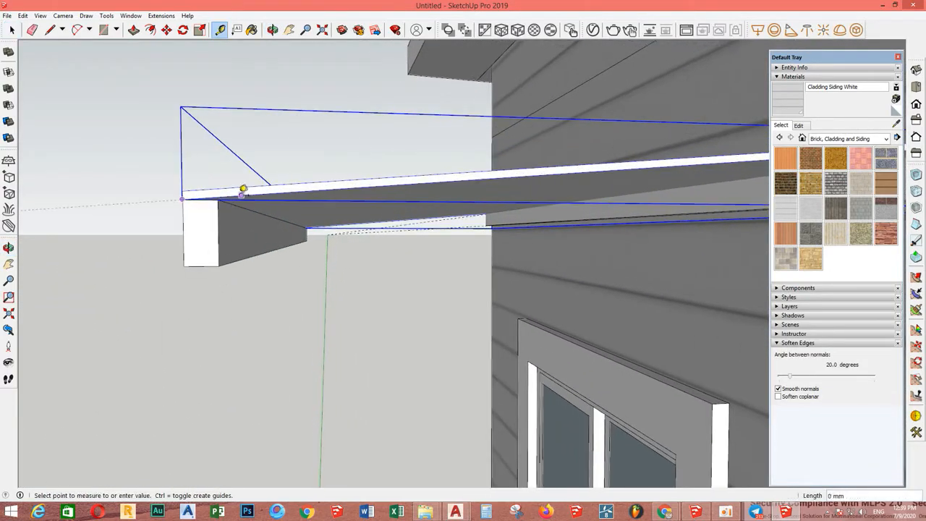
scroll(209, 220, up, 2)
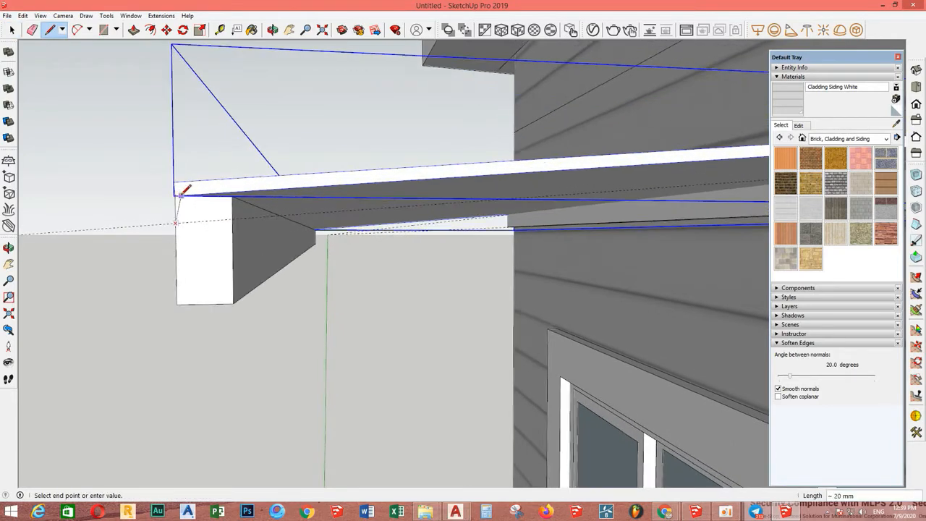
Add a second guide along the canopy panel's lower side edge through its outer bottom corner
key(space)
middle_drag(223, 210, 236, 227)
key(l)
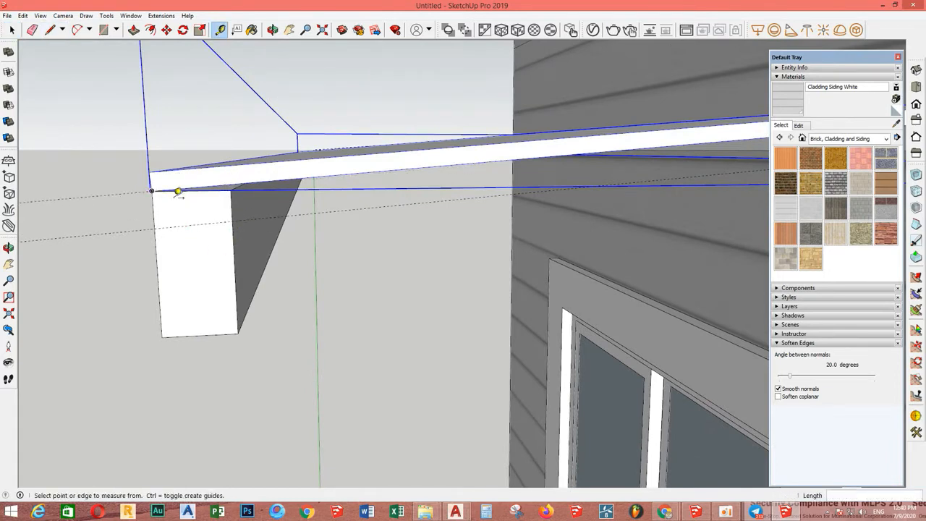
scroll(159, 226, up, 1)
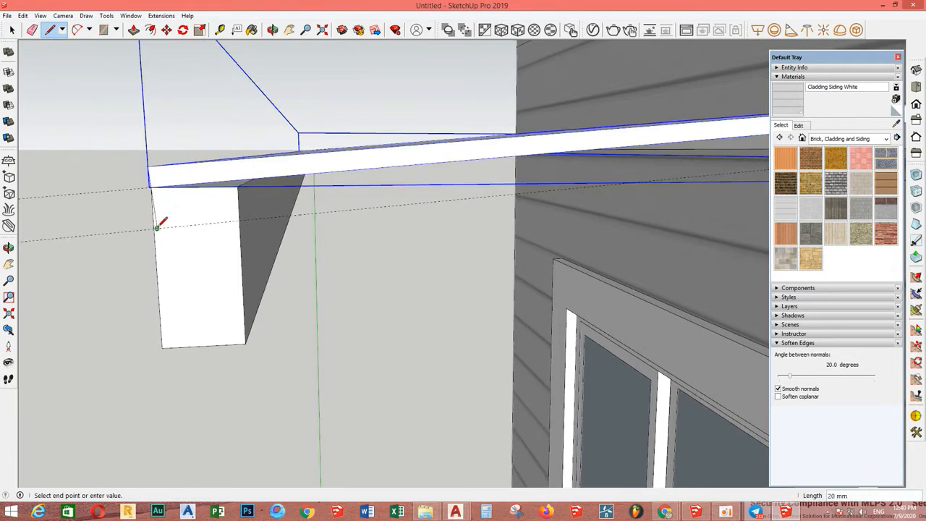
Draw the closed 20 mm deep rafter profile between the two guides at the canopy's end, from the outer strip to the wall
click(157, 228)
scroll(304, 211, down, 3)
shift+middle_drag(615, 185, 354, 200)
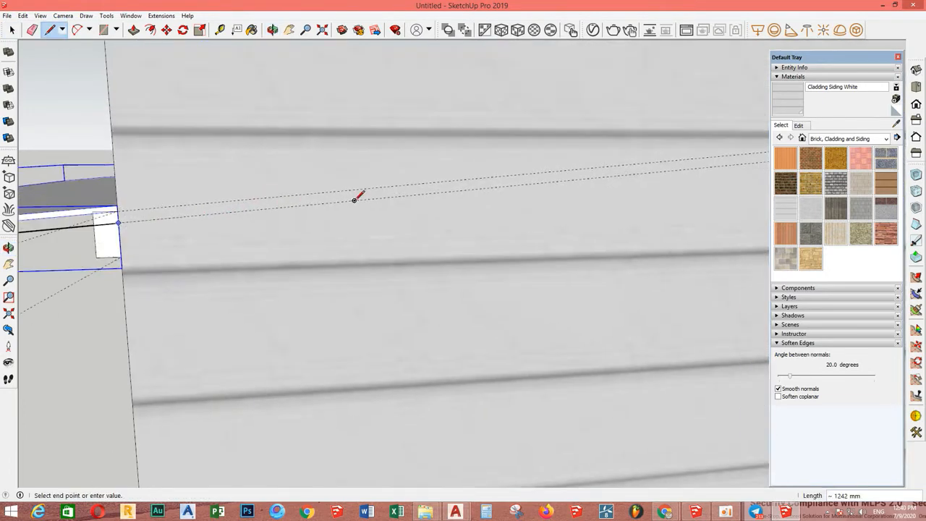
click(118, 210)
scroll(121, 210, down, 4)
shift+middle_drag(153, 211, 605, 203)
scroll(216, 236, up, 1)
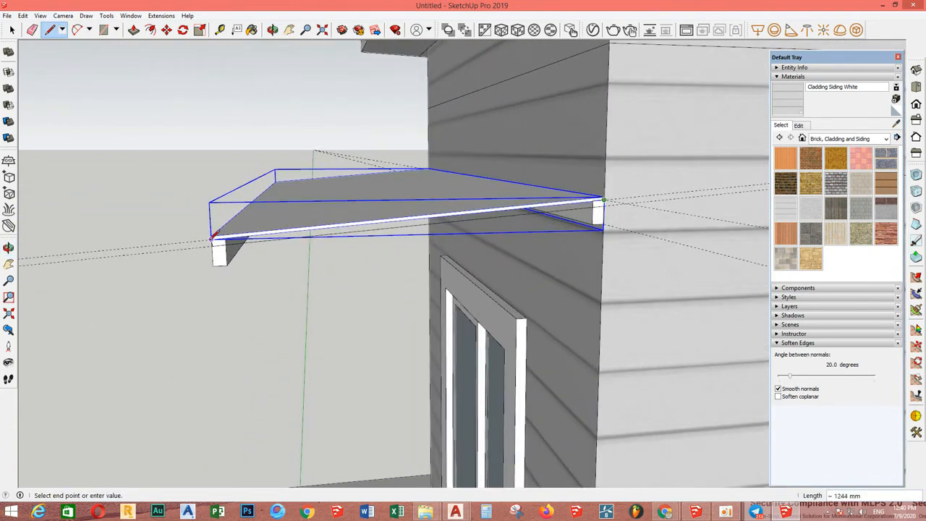
click(210, 239)
Extrude the rafter profile at the canopy's end by 20 mm
key(space)
scroll(264, 243, up, 2)
click(263, 241)
middle_drag(263, 241, 108, 206)
scroll(263, 227, up, 4)
scroll(263, 227, down, 4)
key(p)
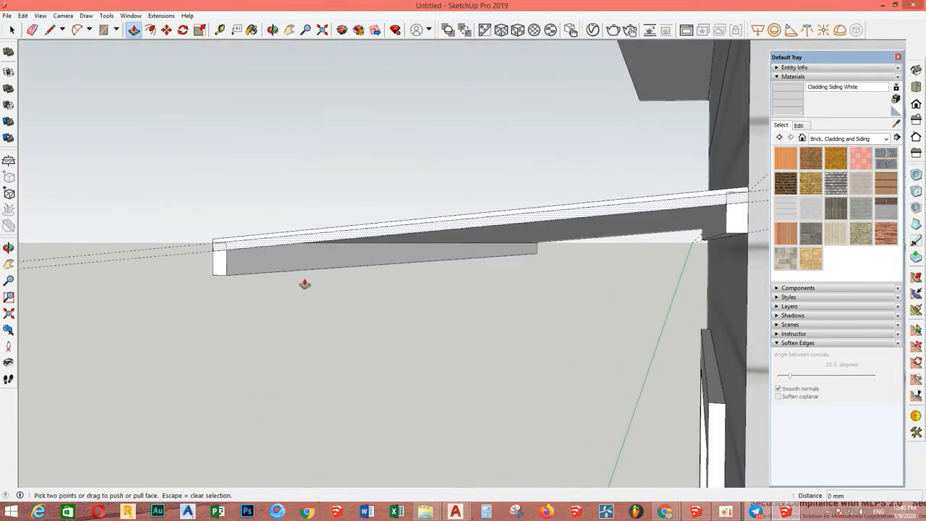
click(282, 246)
text(20)
key(Return)
key(space)
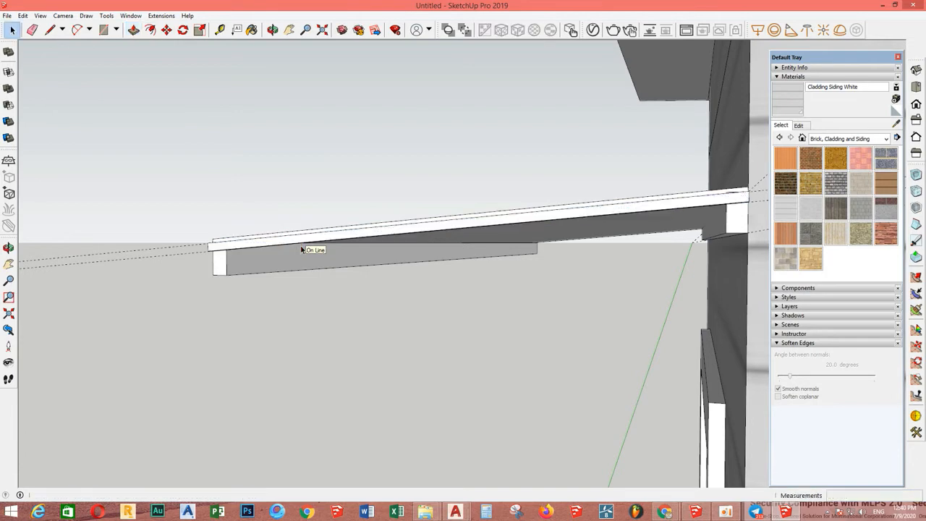
Select the whole extruded rafter beneath the canopy panel and make it a group
middle_drag(299, 245, 274, 220)
scroll(281, 248, up, 4)
triple_click(267, 246)
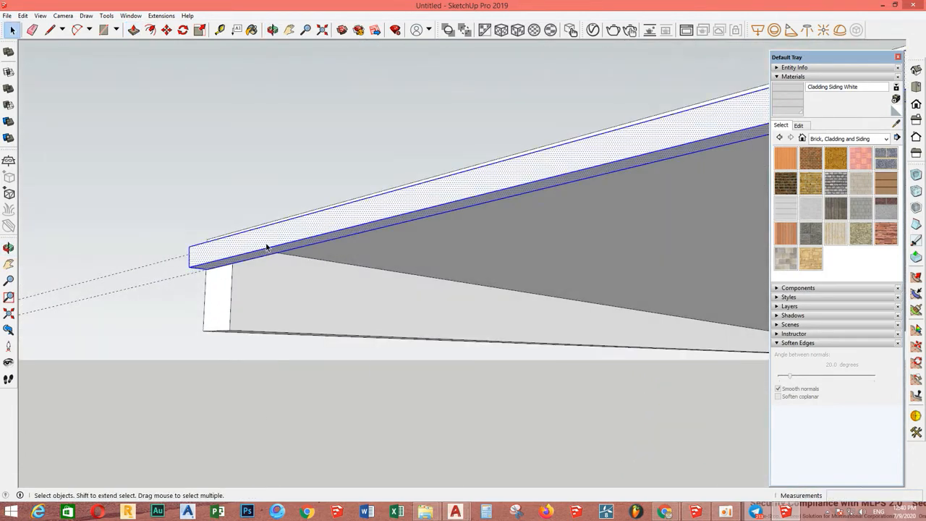
right_click(265, 244)
click(321, 330)
double_click(234, 243)
key(Escape)
Move the rafter group about 24 mm inward beneath the end of the canopy panel
key(m)
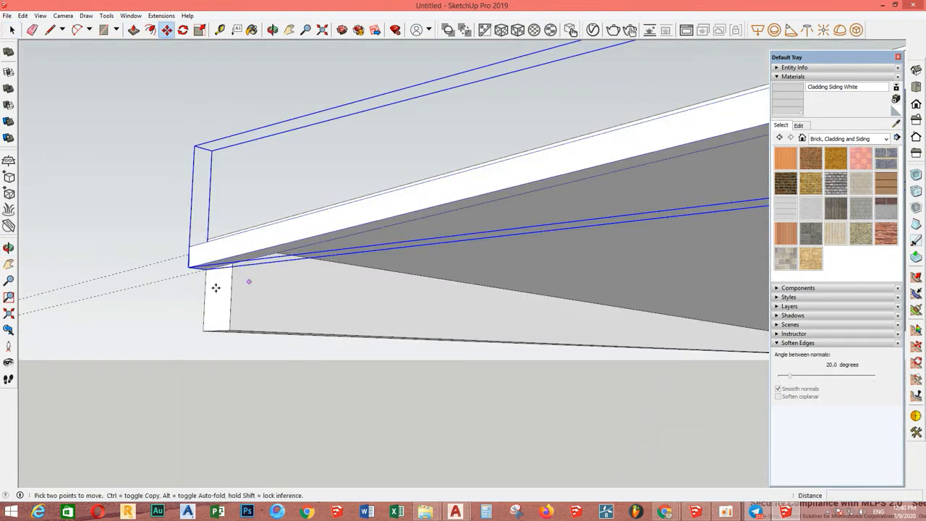
click(189, 268)
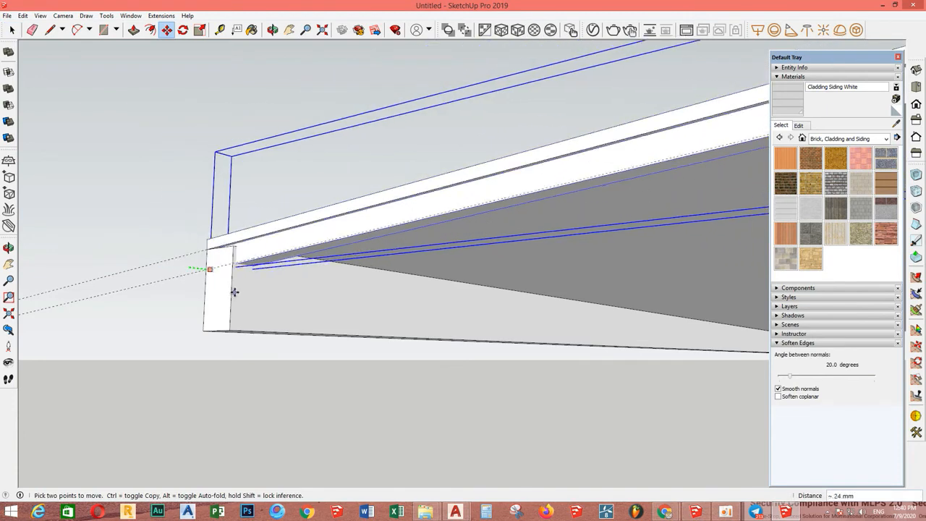
middle_drag(227, 288, 317, 306)
Copy the rafter to the opposite end of the canopy and divide the distance into 5 equal spaces with intermediate copies
click(316, 306)
key(ctrl)
scroll(483, 291, down, 3)
shift+middle_drag(577, 281, 376, 280)
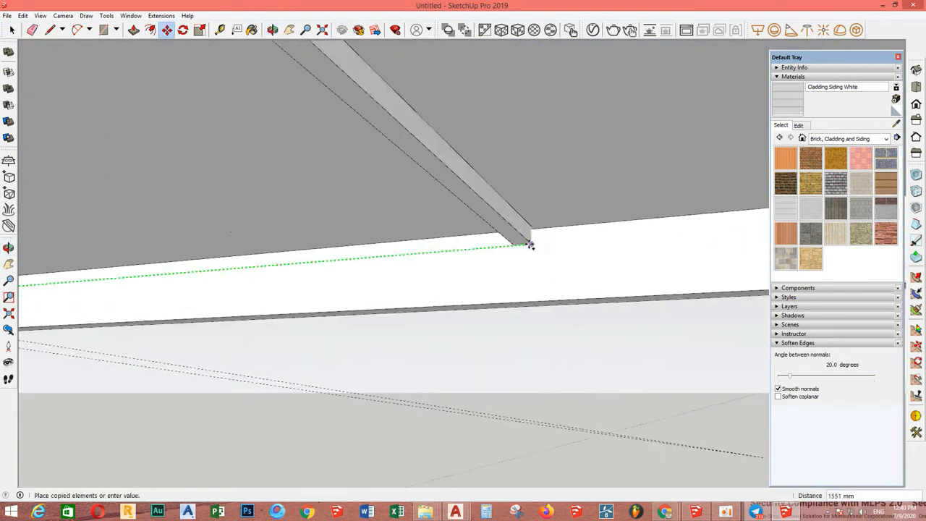
scroll(471, 219, up, 2)
scroll(463, 218, down, 4)
shift+middle_drag(508, 191, 289, 219)
scroll(311, 221, down, 1)
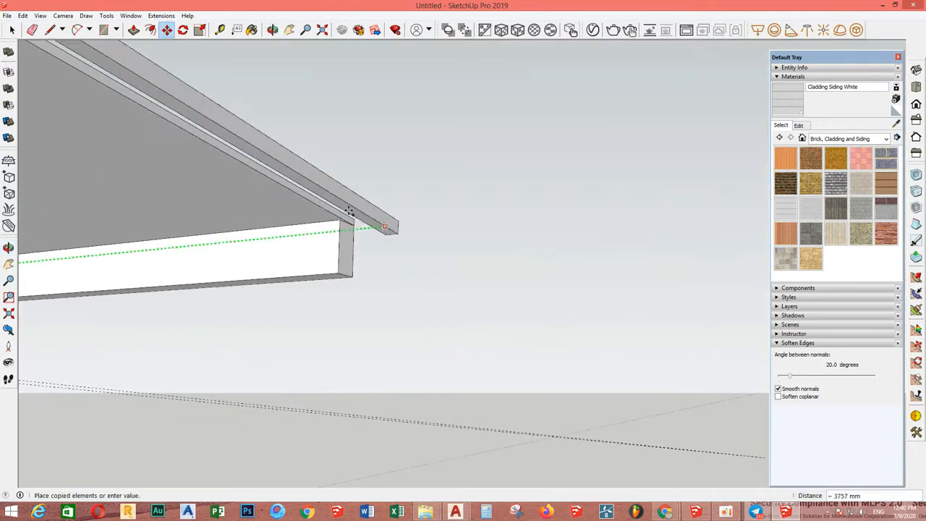
click(338, 234)
text(/)
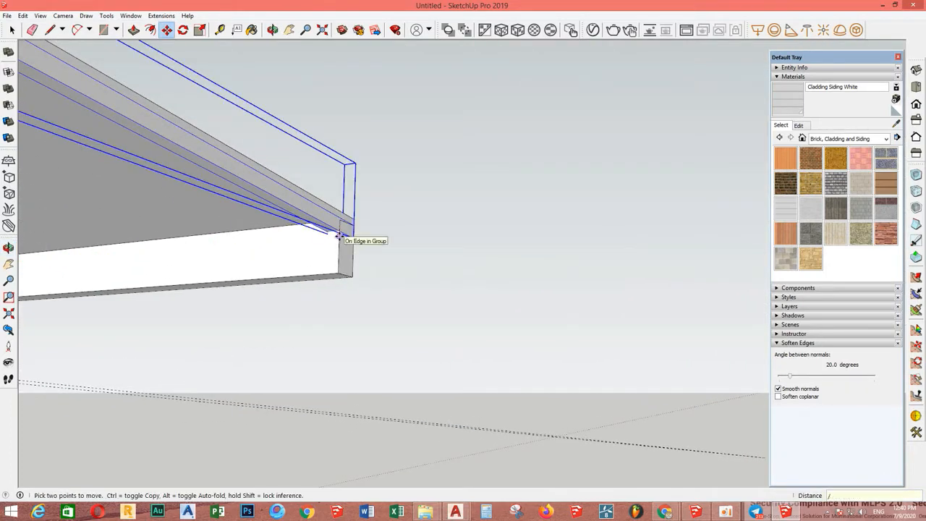
text(5)
key(Return)
Delete all guide lines from the model
scroll(356, 250, down, 5)
key(space)
middle_drag(355, 250, 244, 240)
scroll(365, 266, down, 3)
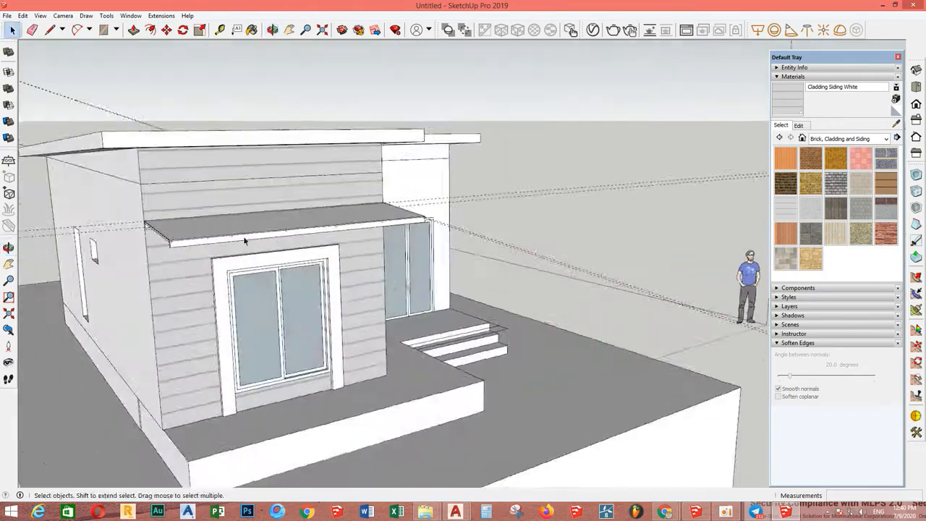
middle_drag(456, 243, 329, 170)
scroll(409, 213, up, 2)
middle_drag(434, 226, 398, 207)
scroll(398, 207, down, 3)
scroll(397, 210, up, 2)
middle_drag(399, 275, 446, 224)
click(23, 16)
click(49, 107)
scroll(280, 187, down, 3)
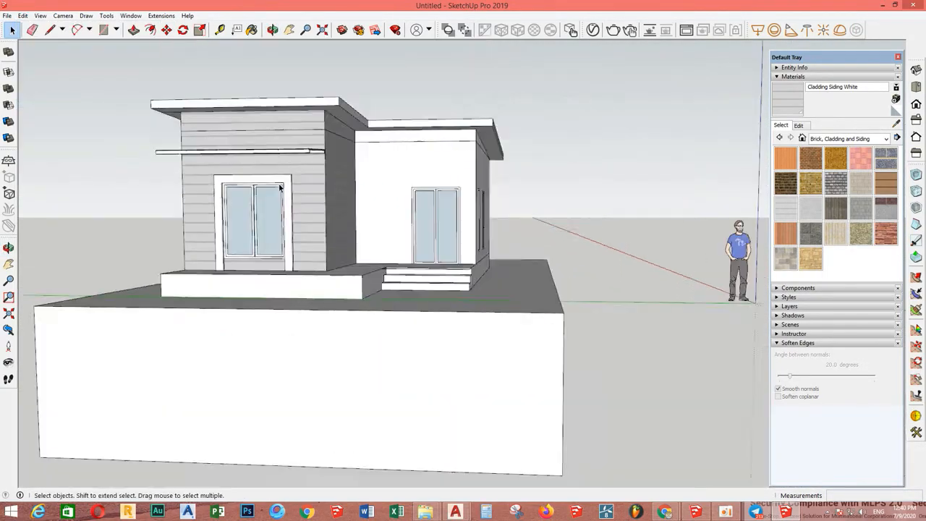
middle_drag(280, 188, 248, 289)
scroll(269, 391, up, 3)
middle_drag(269, 395, 298, 427)
scroll(294, 417, up, 1)
scroll(274, 390, up, 3)
key(t)
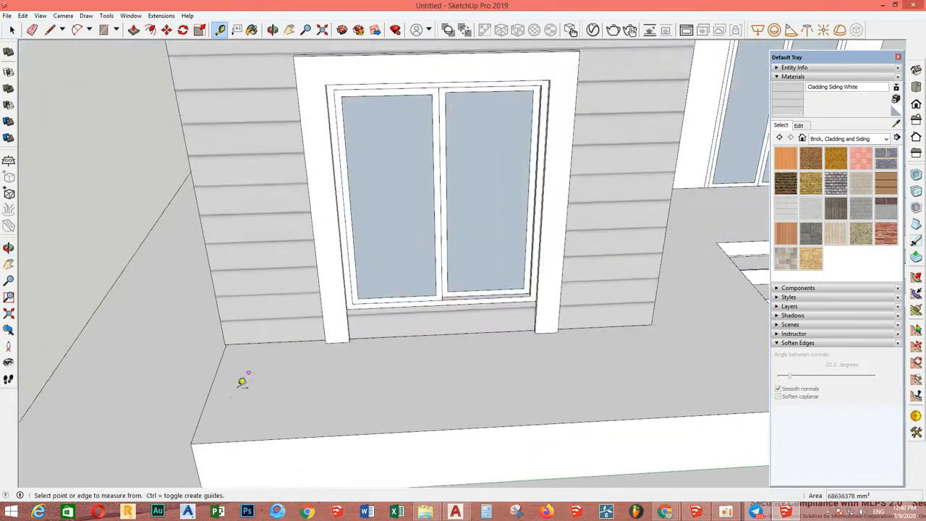
scroll(232, 391, up, 2)
scroll(220, 402, up, 1)
scroll(224, 405, down, 3)
key(space)
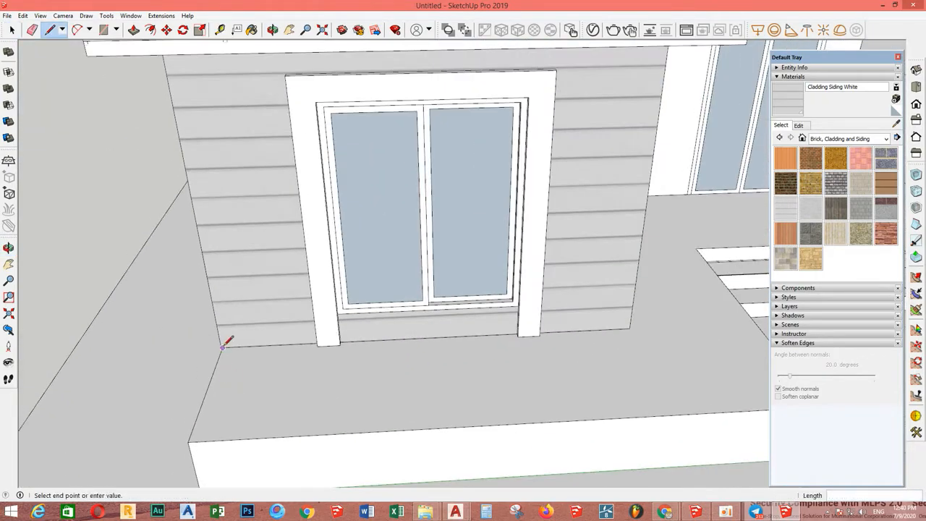
Trace lines along the porch's outer top edges from the clad wall's corner around to the top of the steps
scroll(603, 432, down, 3)
scroll(466, 416, up, 4)
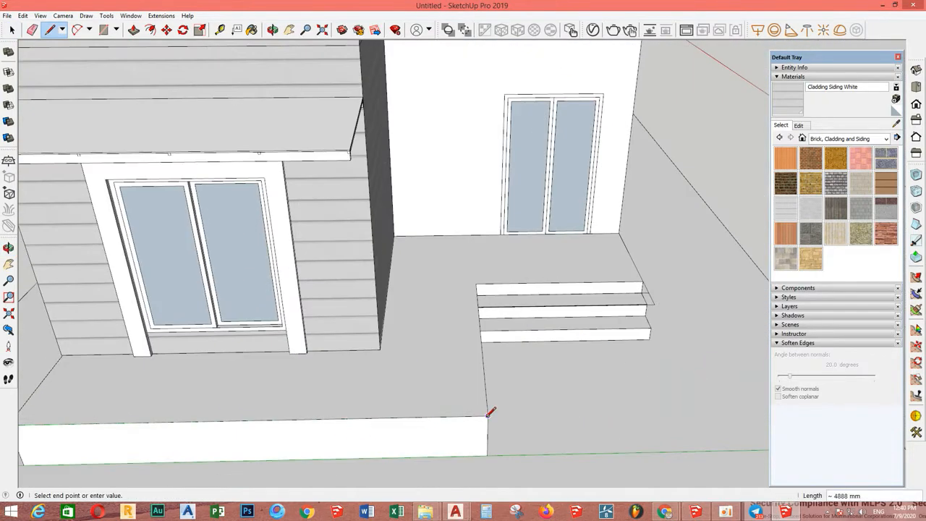
middle_drag(489, 413, 480, 281)
key(space)
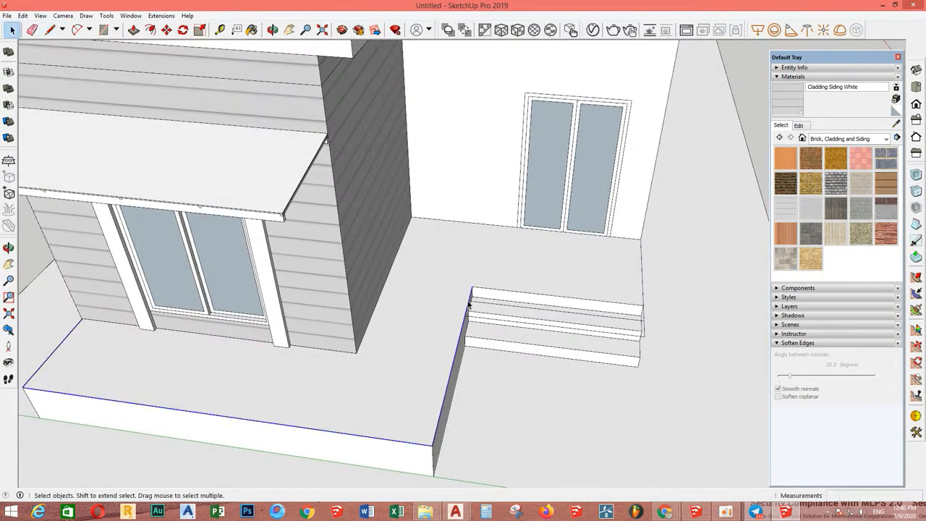
Offset the traced porch edges slightly inward and close the ends to form a narrow border strip around the porch
scroll(469, 304, up, 1)
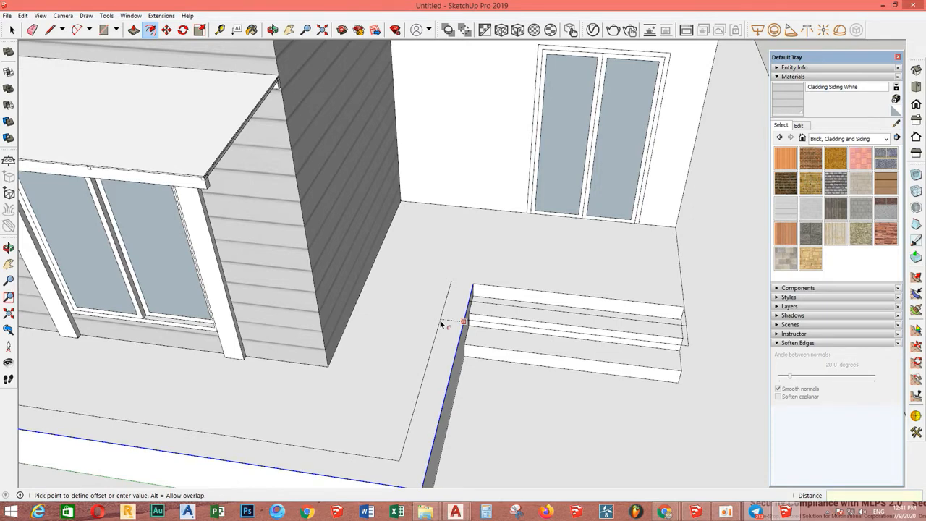
key(l)
scroll(467, 302, up, 3)
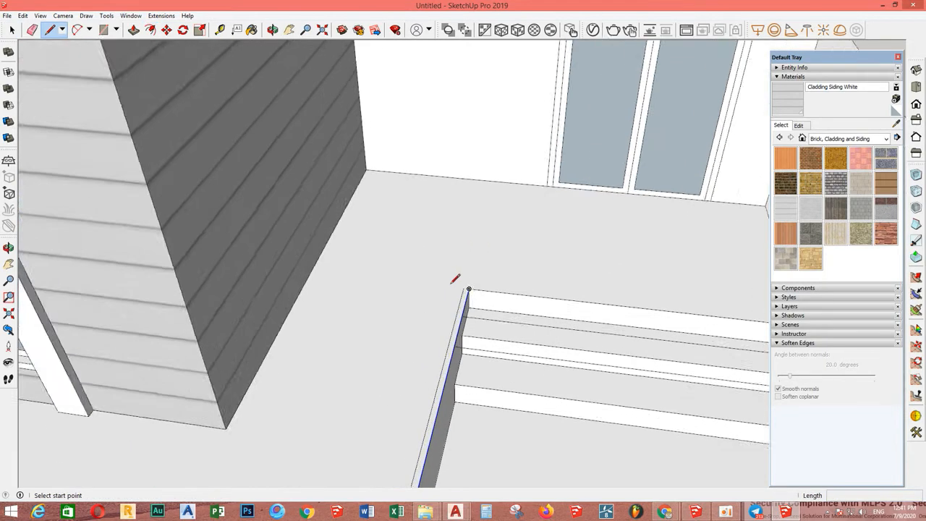
key(space)
scroll(472, 307, down, 1)
scroll(474, 312, down, 5)
shift+middle_drag(474, 312, 668, 305)
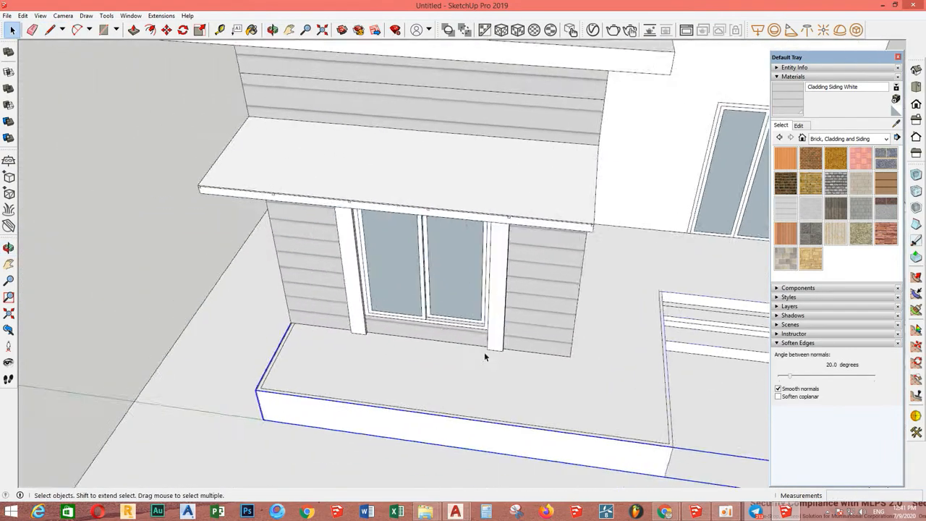
scroll(338, 347, up, 4)
key(l)
scroll(273, 303, up, 3)
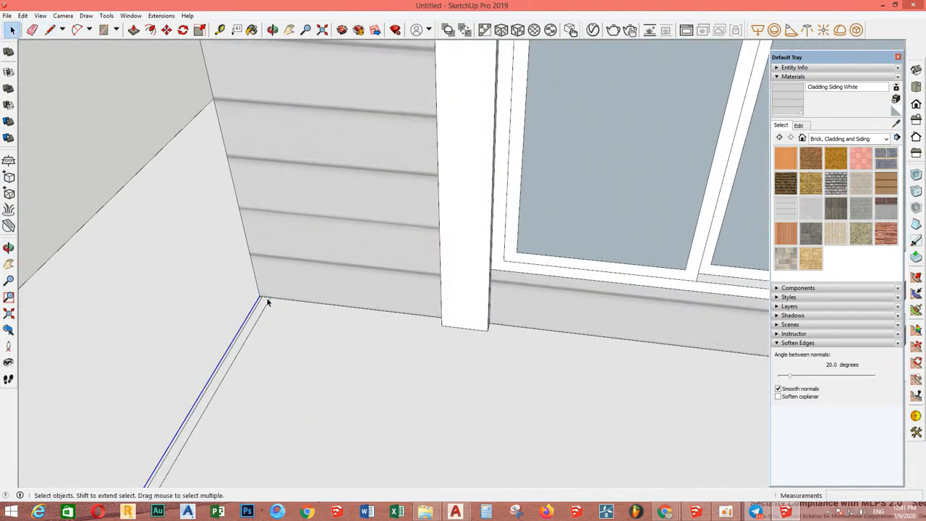
Extrude the border strip around the porch edge 40 mm and make it a group
middle_drag(267, 297, 498, 313)
click(497, 353)
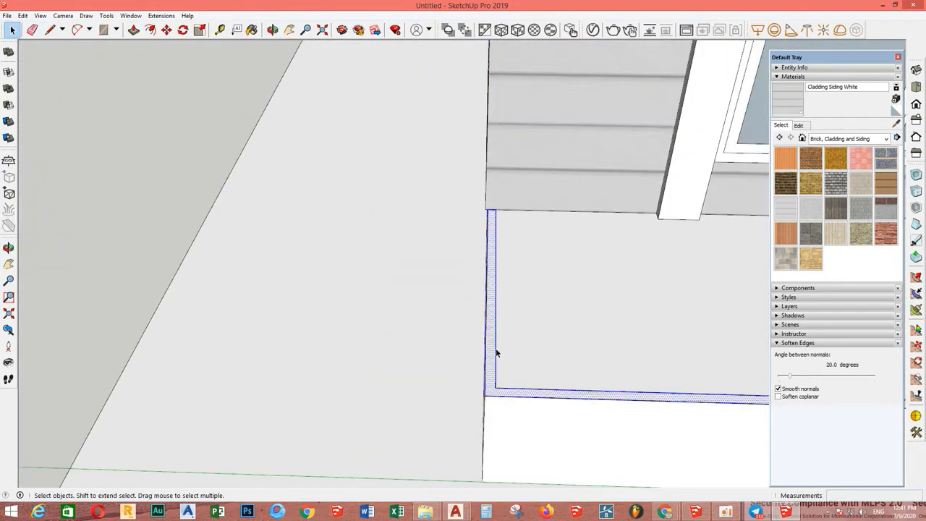
scroll(494, 322, up, 1)
key(p)
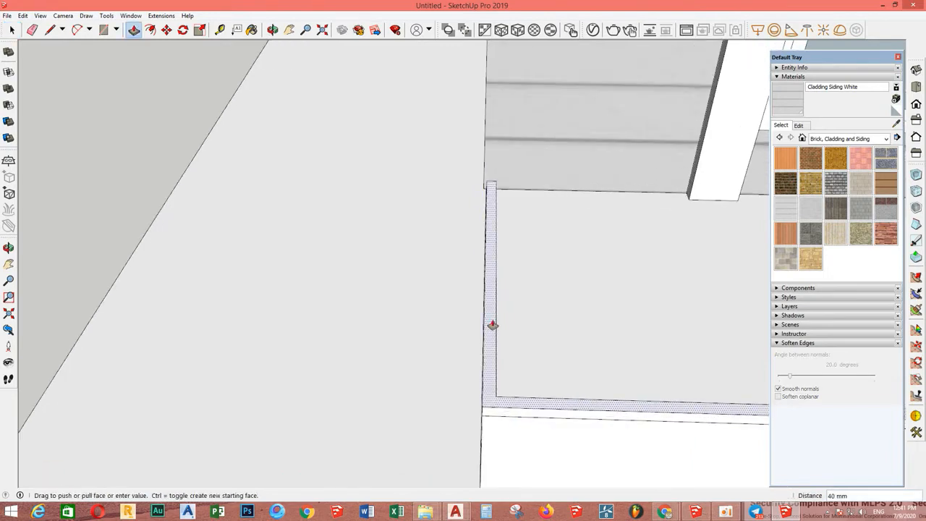
key(space)
double_click(491, 316)
right_click(490, 317)
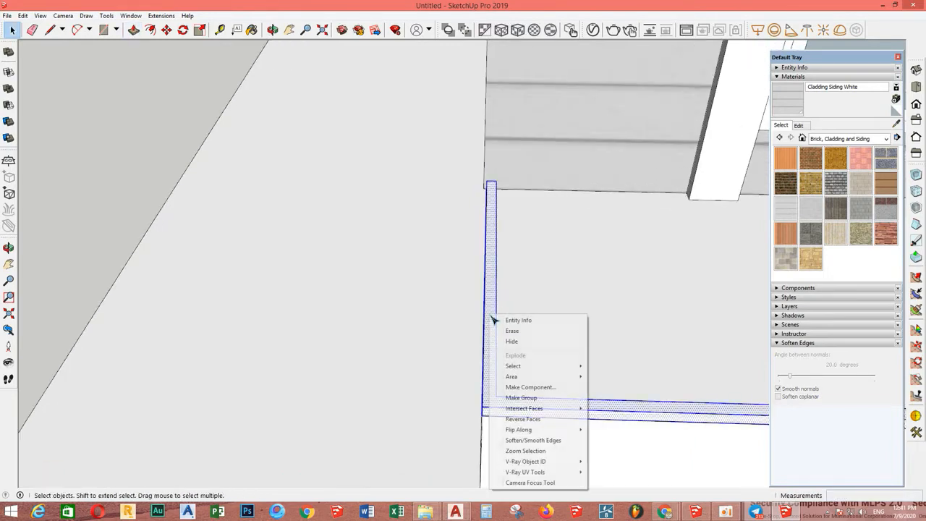
click(521, 398)
Place a guide 1000 mm above the porch floor and copy the border rail straight up to it as a top rail
middle_drag(521, 398, 516, 349)
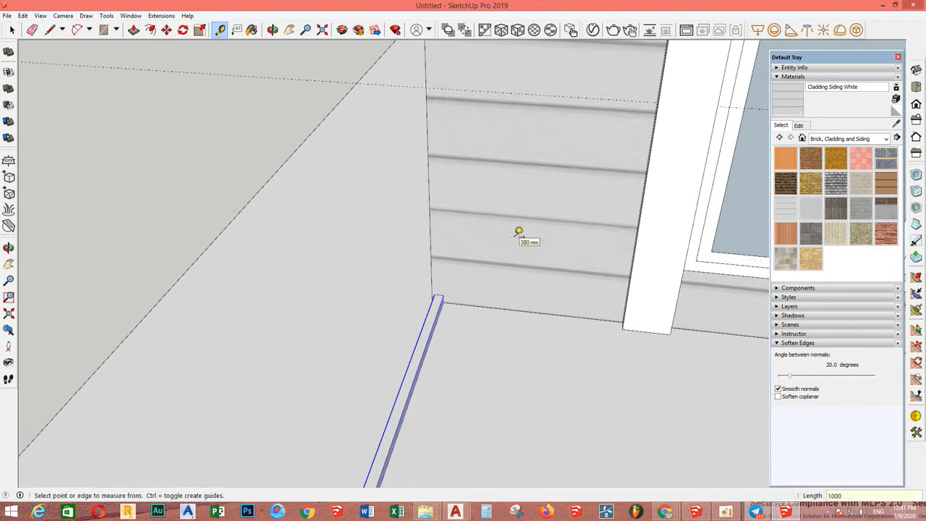
middle_drag(515, 250, 432, 271)
key(m)
scroll(433, 262, down, 3)
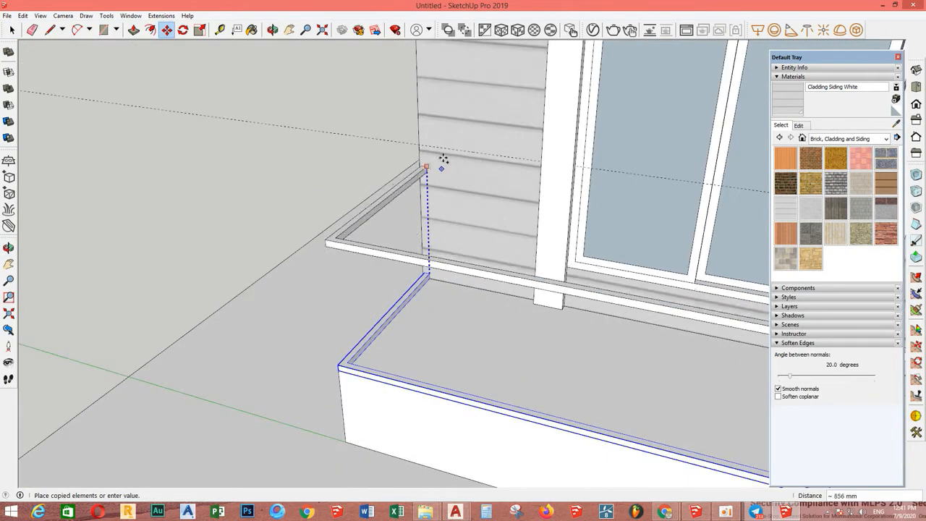
click(457, 151)
scroll(467, 165, down, 8)
middle_drag(474, 192, 467, 266)
scroll(527, 329, up, 3)
key(space)
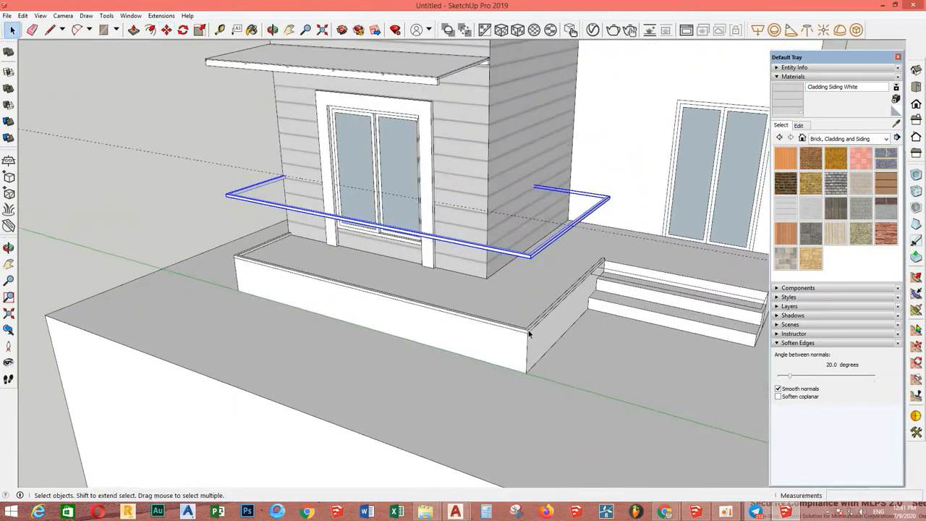
Raise the original border rail 100 mm above the porch floor
click(529, 332)
scroll(529, 332, up, 2)
middle_drag(470, 325, 515, 298)
scroll(238, 201, up, 3)
key(m)
click(233, 243)
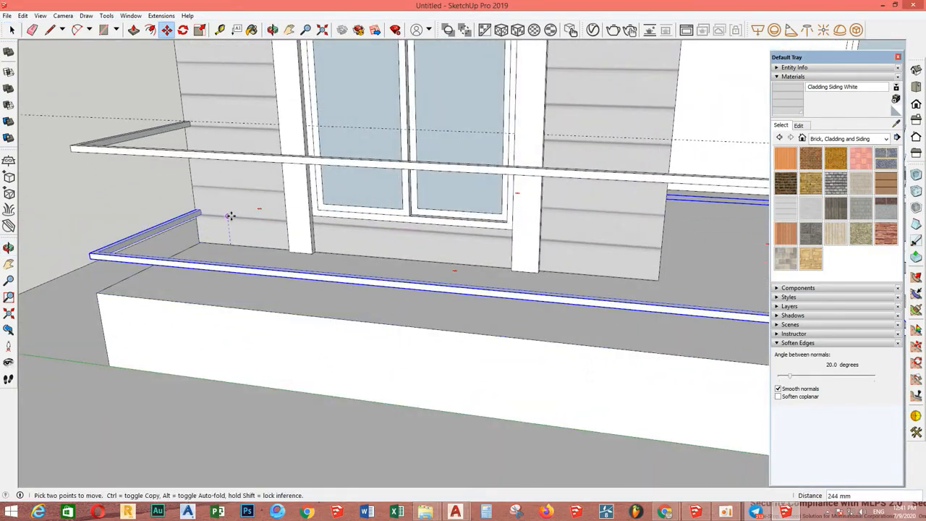
text(100)
key(Return)
key(space)
Add a vertical guide at the rail's wall end and draw a narrow post rectangle from the porch floor up to the 1000 mm guide
scroll(230, 221, down, 4)
middle_drag(230, 223, 445, 354)
scroll(368, 252, down, 3)
scroll(290, 359, up, 4)
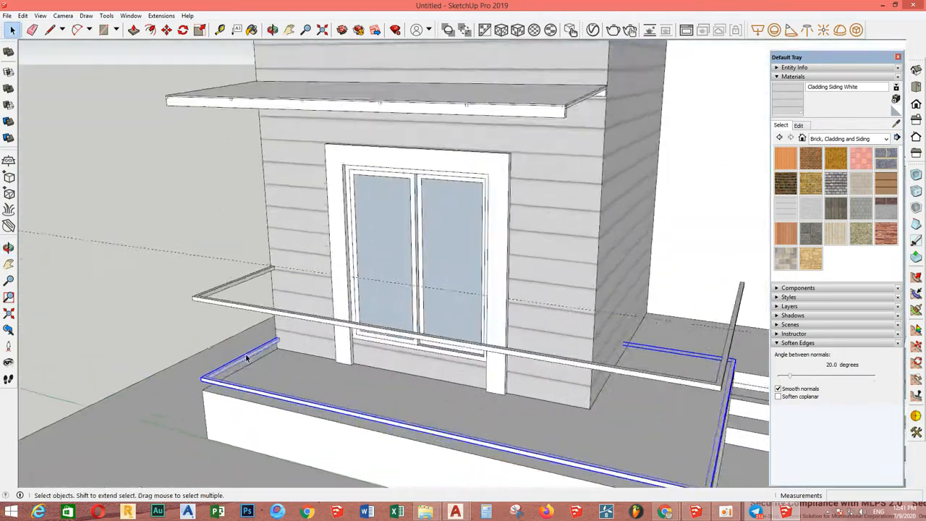
shift+middle_drag(311, 351, 347, 372)
scroll(347, 363, up, 4)
key(t)
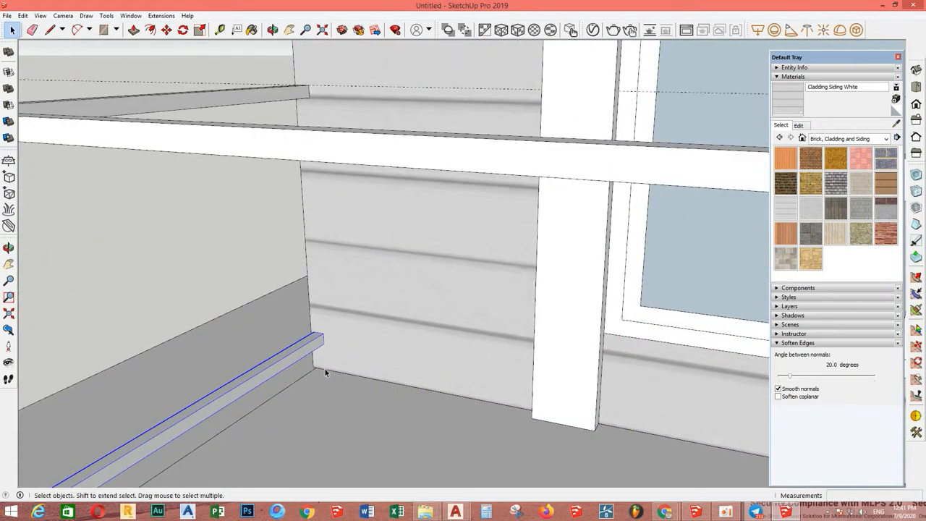
scroll(326, 371, up, 3)
key(t)
double_click(324, 335)
key(space)
scroll(324, 346, down, 2)
click(325, 371)
scroll(319, 238, down, 3)
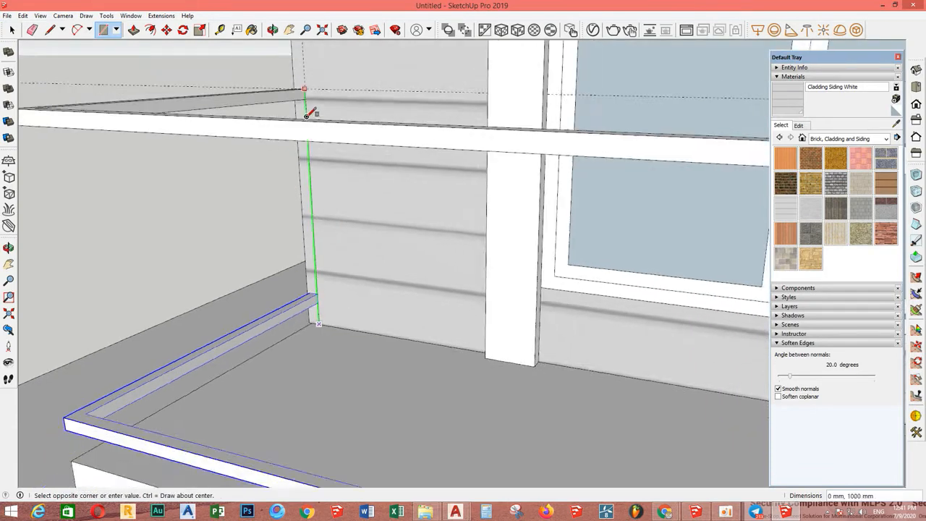
shift+middle_drag(309, 116, 360, 318)
scroll(361, 322, up, 2)
key(space)
scroll(369, 326, up, 3)
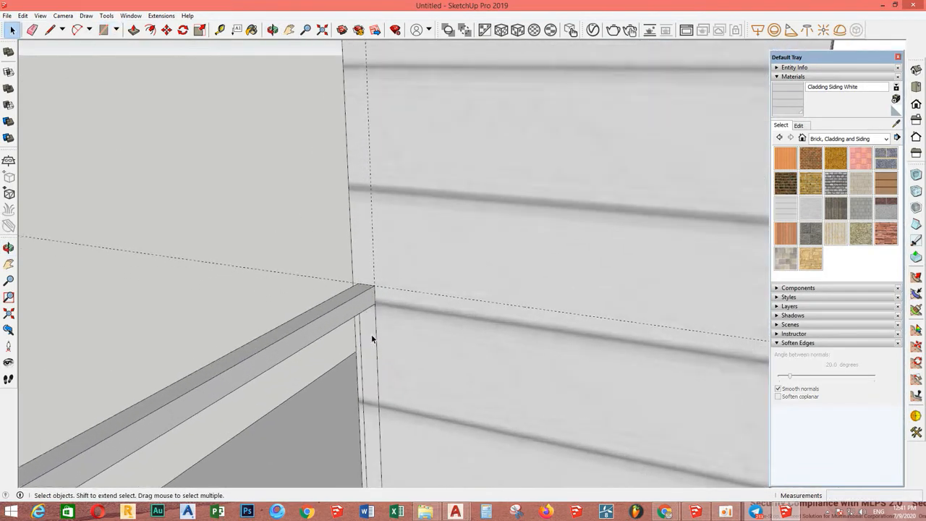
Extrude the rectangle at the clad wall into a railing post and make it a group
key(p)
key(Return)
key(space)
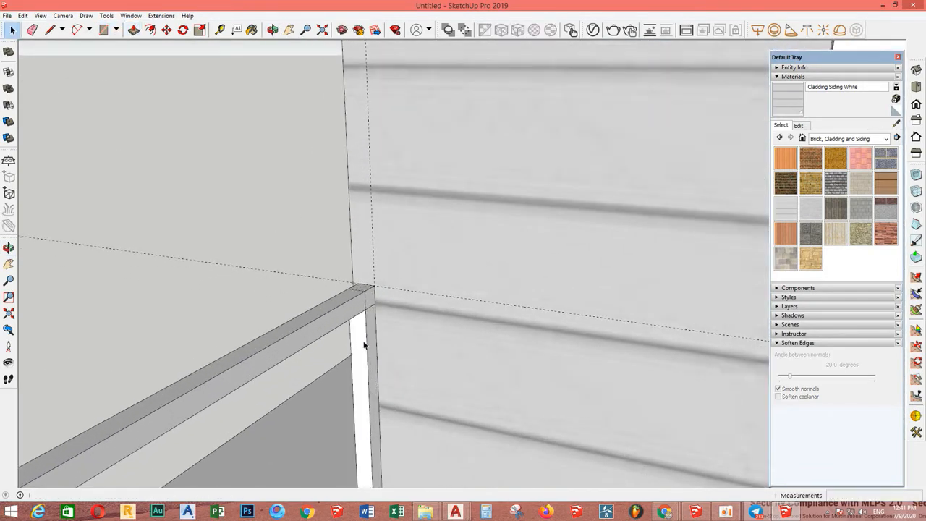
triple_click(365, 343)
right_click(364, 342)
click(401, 250)
Copy the post from the clad wall to the railing's nearest front corner
scroll(391, 299, down, 2)
scroll(389, 300, down, 3)
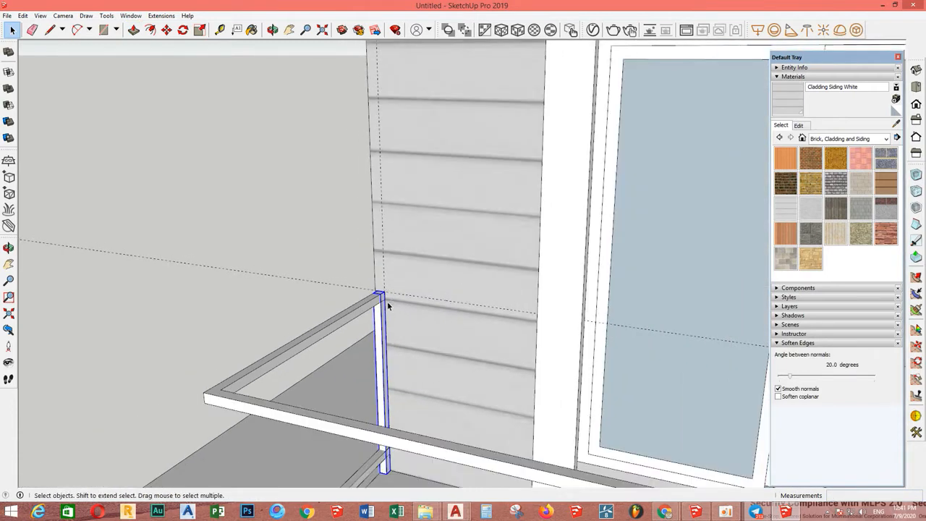
key(m)
scroll(381, 303, up, 4)
click(381, 299)
key(ctrl)
scroll(348, 315, down, 5)
mouse_move(311, 325)
middle_down()
mouse_move(300, 331)
mouse_move(316, 310)
middle_up()
click(243, 354)
scroll(248, 362, down, 1)
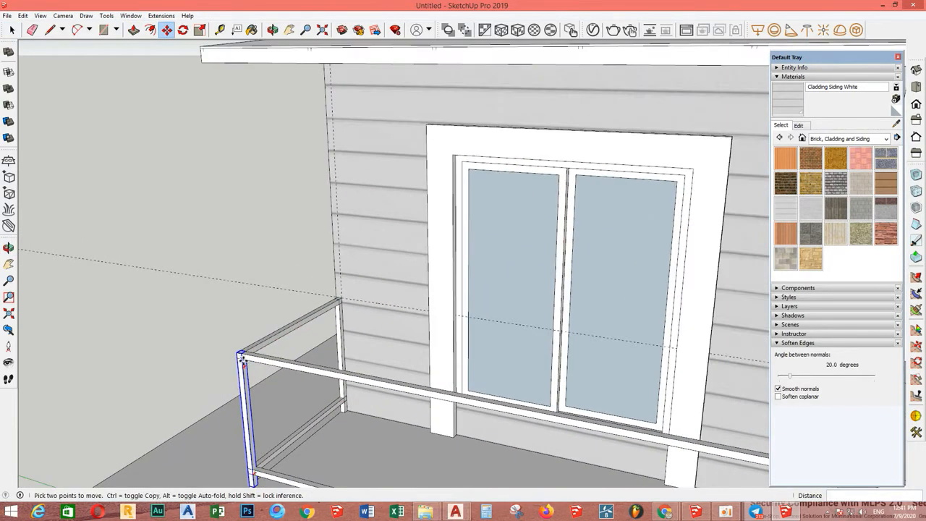
Copy the corner post along the front railing to the opposite corner and divide the distance into 3 equal spaces with intermediate posts
click(244, 356)
scroll(249, 361, down, 5)
scroll(430, 385, up, 1)
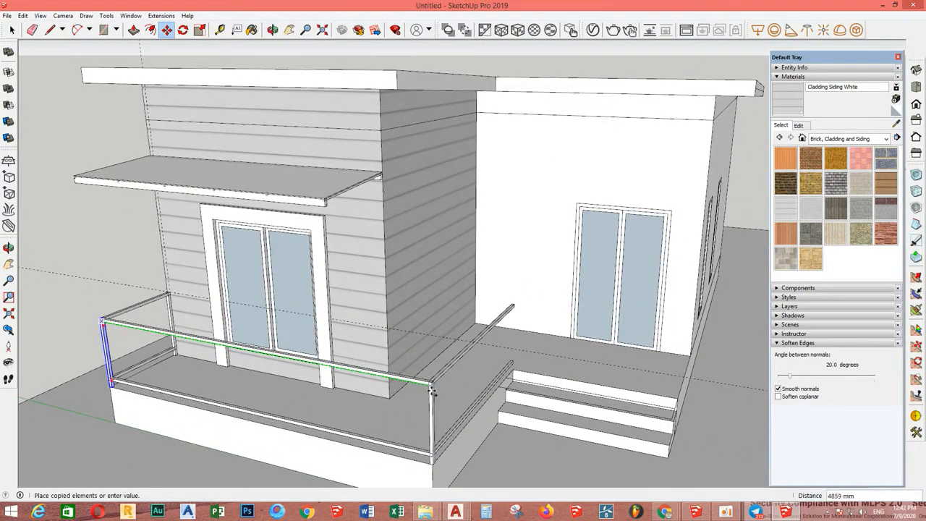
scroll(432, 391, up, 2)
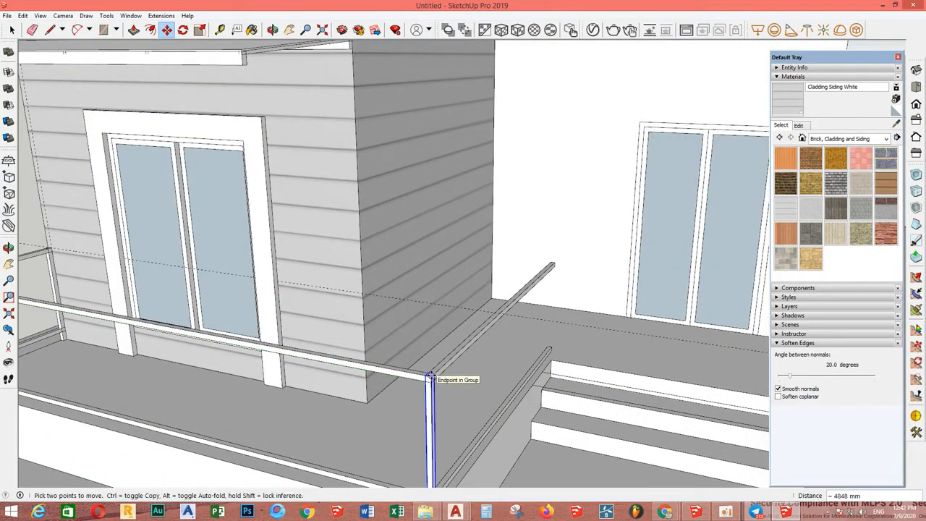
key(Return)
key(space)
scroll(377, 373, down, 5)
middle_drag(352, 372, 564, 328)
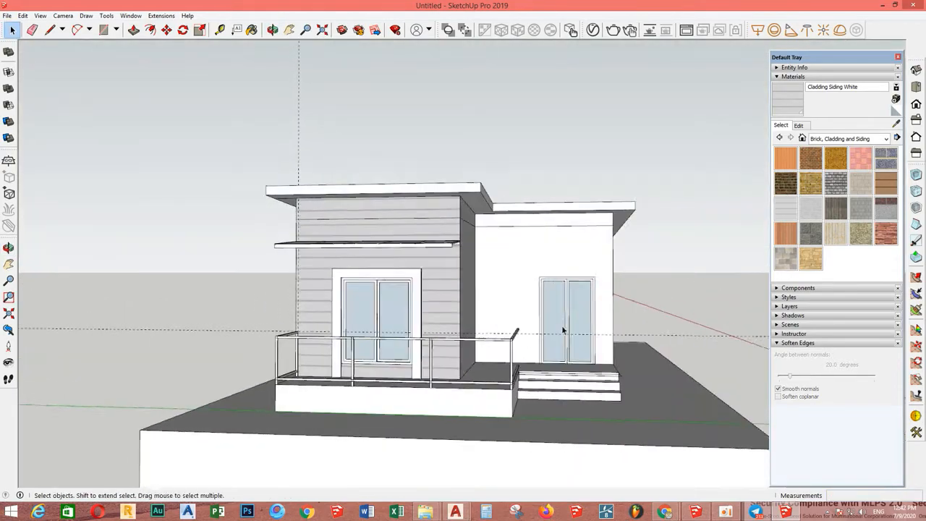
Copy the corner post along the side railing to its end at the steps, with one more post midway
scroll(531, 339, up, 3)
middle_drag(499, 340, 407, 295)
key(m)
scroll(329, 466, up, 3)
click(507, 354)
key(space)
scroll(498, 351, down, 4)
Copy the railing's top rail 100 mm downward
scroll(407, 295, up, 1)
click(406, 294)
scroll(413, 295, up, 3)
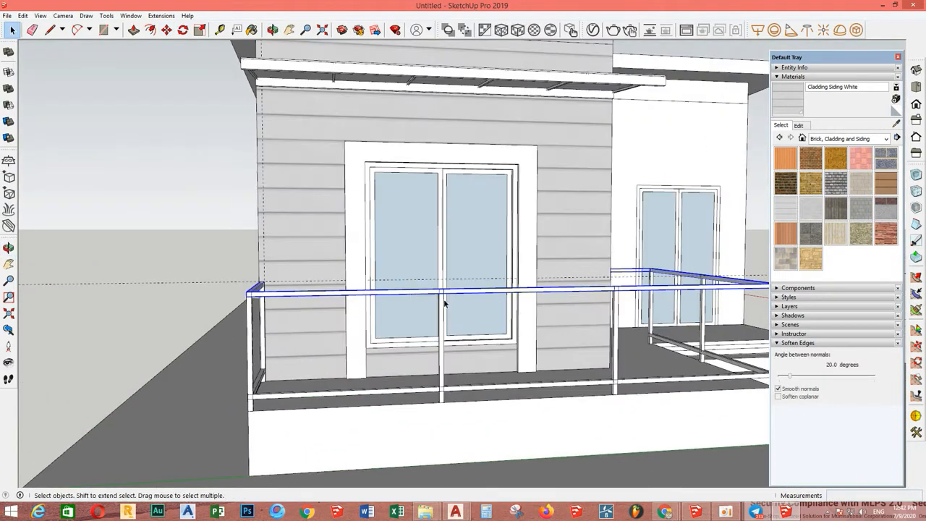
key(m)
key(ctrl)
click(440, 289)
text(100)
key(Return)
key(space)
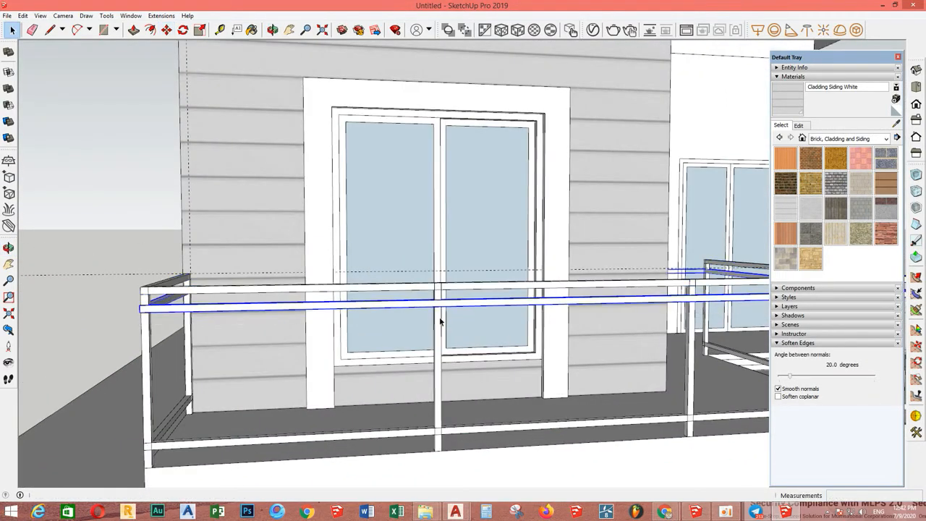
Lower the copied rail by a further 50 mm
scroll(439, 321, down, 1)
middle_drag(407, 347, 427, 319)
scroll(434, 305, up, 2)
key(m)
click(447, 295)
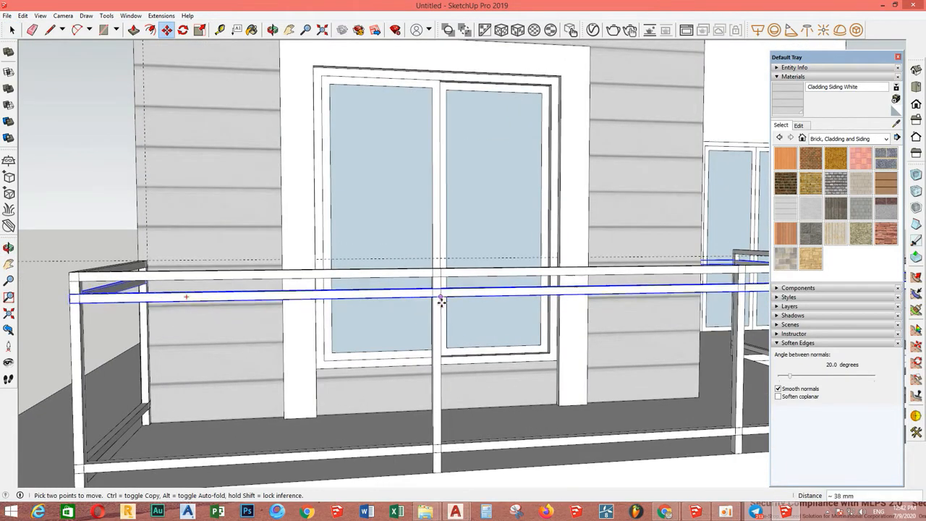
text(50)
key(Return)
scroll(438, 326, down, 2)
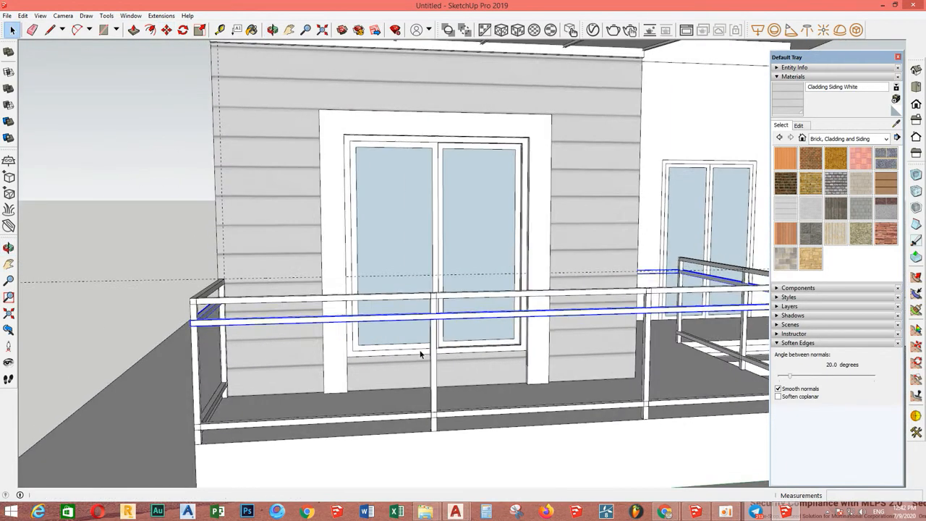
key(space)
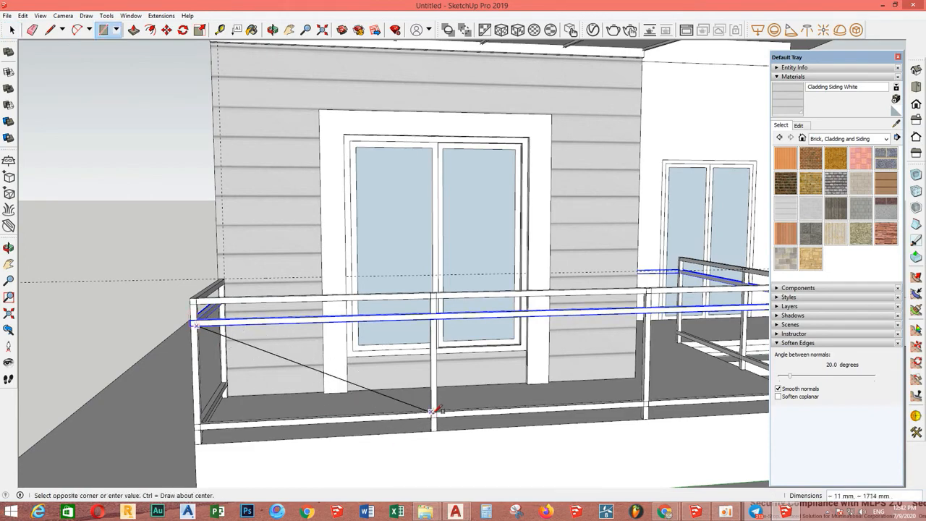
Draw a rectangular panel in the first front bay between the posts, from the bottom rail up to the copied rail
key(space)
scroll(432, 413, up, 3)
key(r)
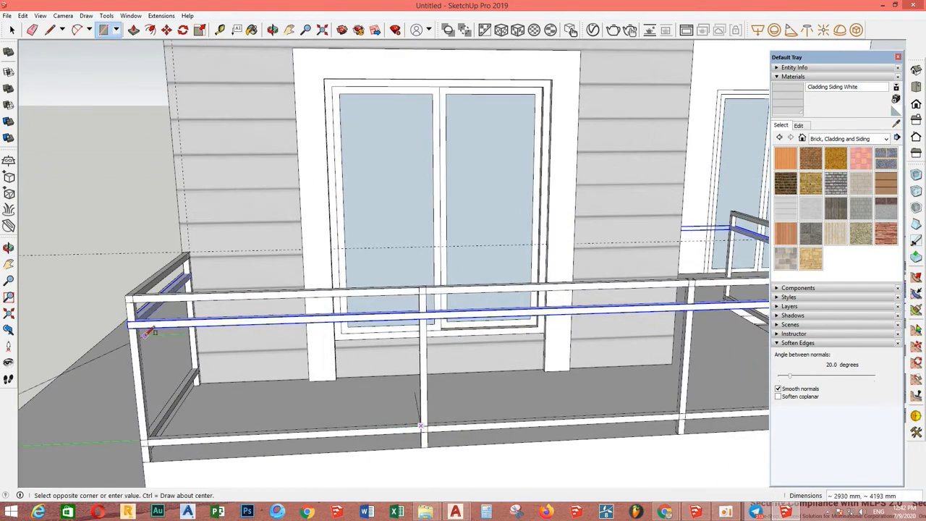
click(136, 328)
key(space)
double_click(338, 379)
Paint the panel with the windows' translucent blue glass and turn it into a thin grouped pane
middle_drag(337, 379, 314, 380)
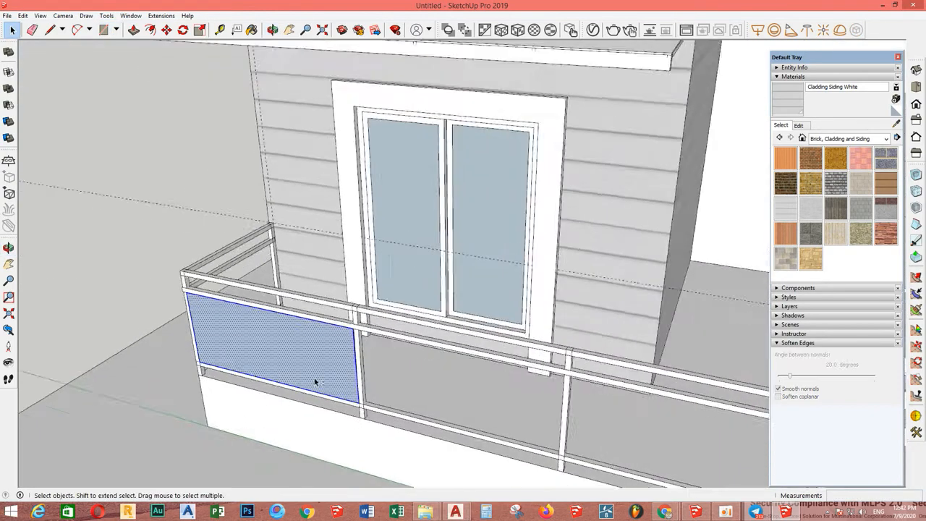
scroll(321, 379, down, 2)
click(850, 139)
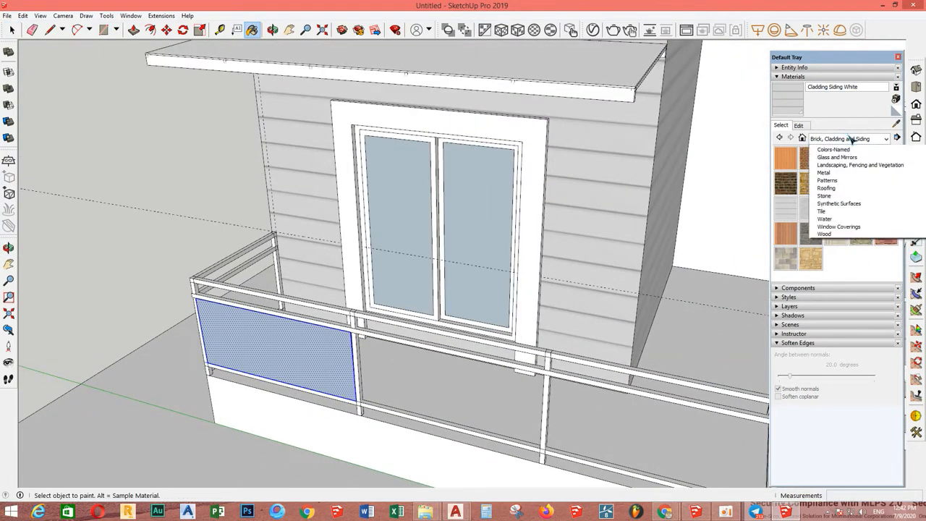
click(306, 377)
scroll(289, 342, down, 1)
middle_drag(291, 343, 384, 323)
key(space)
right_click(384, 322)
click(425, 397)
key(Return)
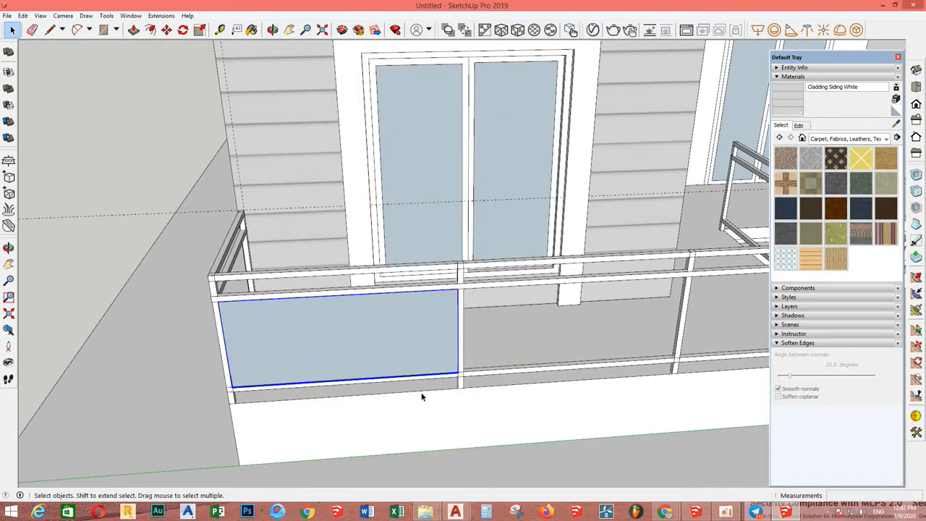
Copy the glass pane into the other two bays of the front railing
ctrl+click(459, 375)
click(675, 358)
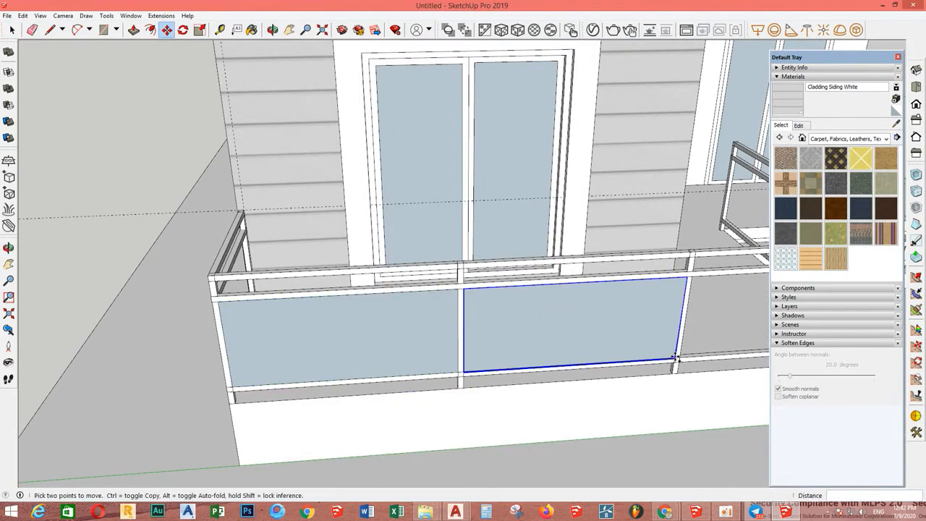
shift+middle_drag(705, 356, 356, 357)
click(546, 348)
key(space)
scroll(398, 304, down, 2)
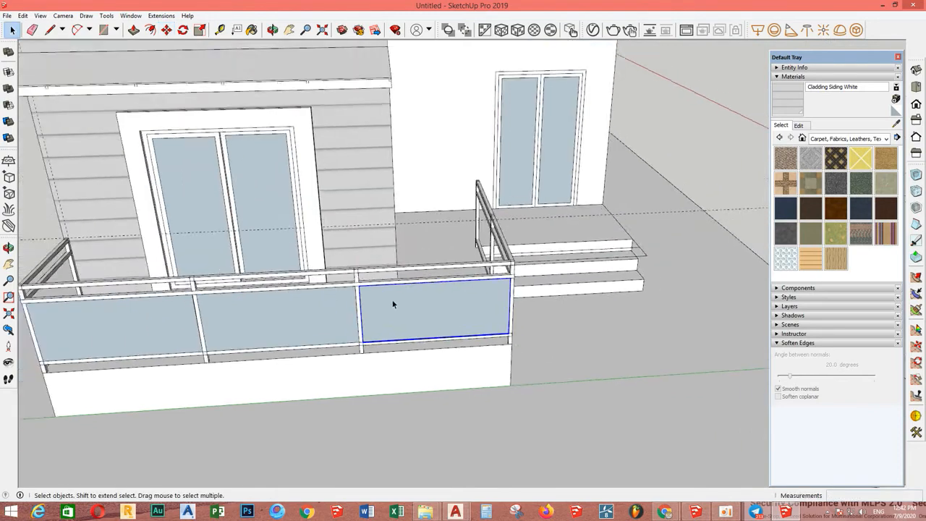
Move the three front glass panes 20 mm inward from the outer face of the railing
shift+middle_drag(393, 304, 556, 310)
click(346, 352)
middle_drag(484, 344, 376, 334)
scroll(444, 355, up, 4)
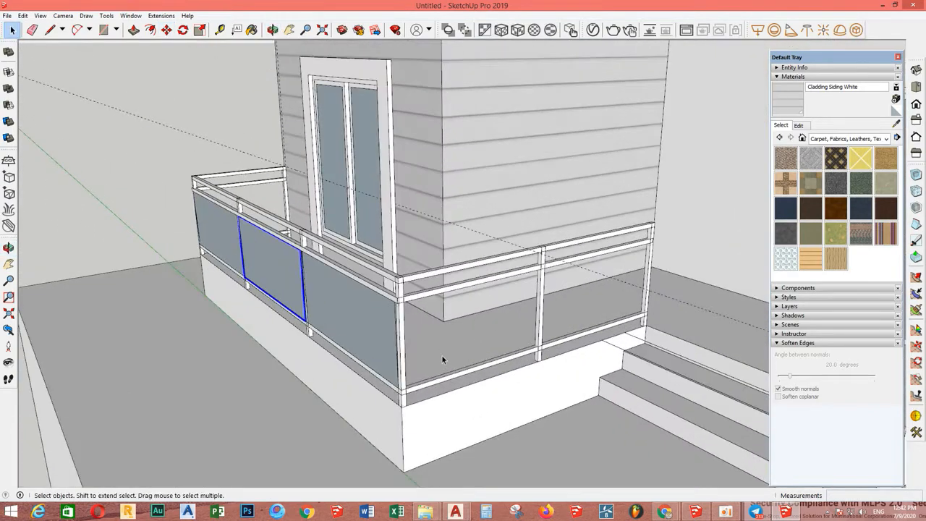
scroll(405, 389, up, 4)
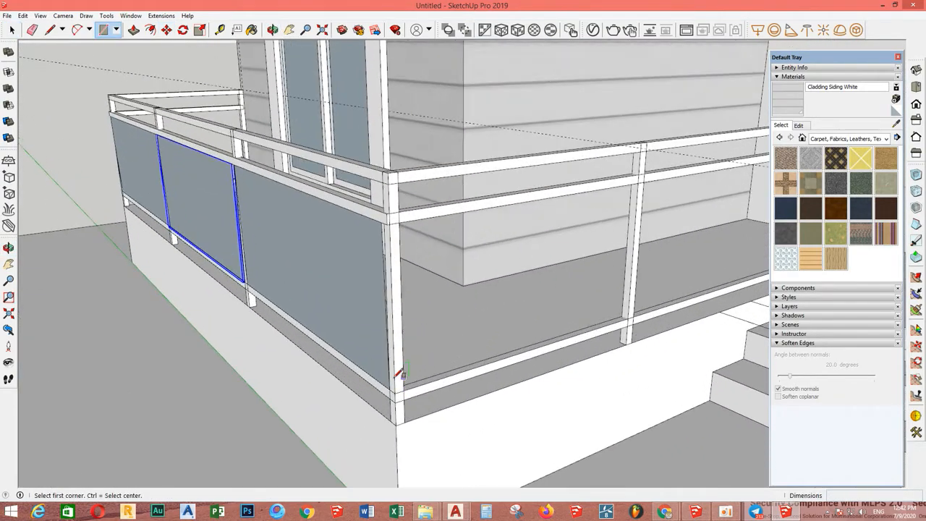
middle_drag(293, 277, 302, 292)
key(m)
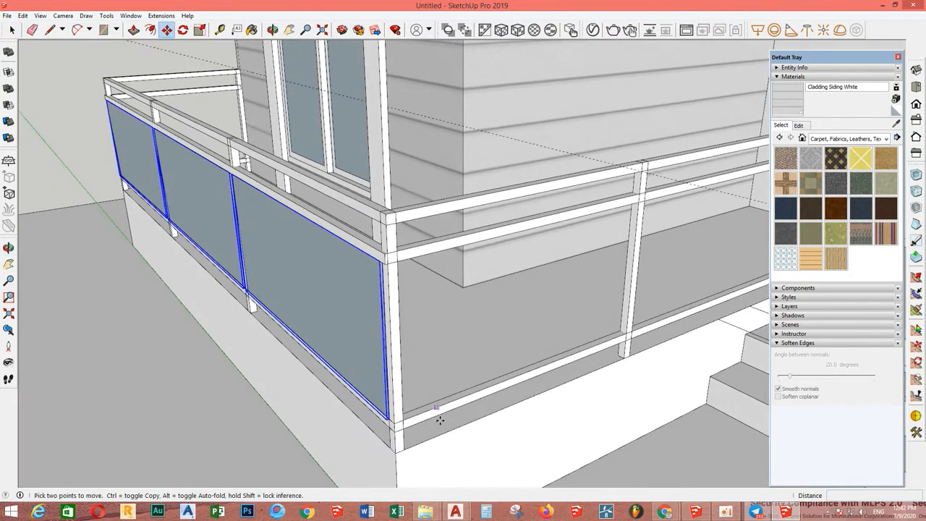
scroll(439, 420, up, 2)
click(386, 420)
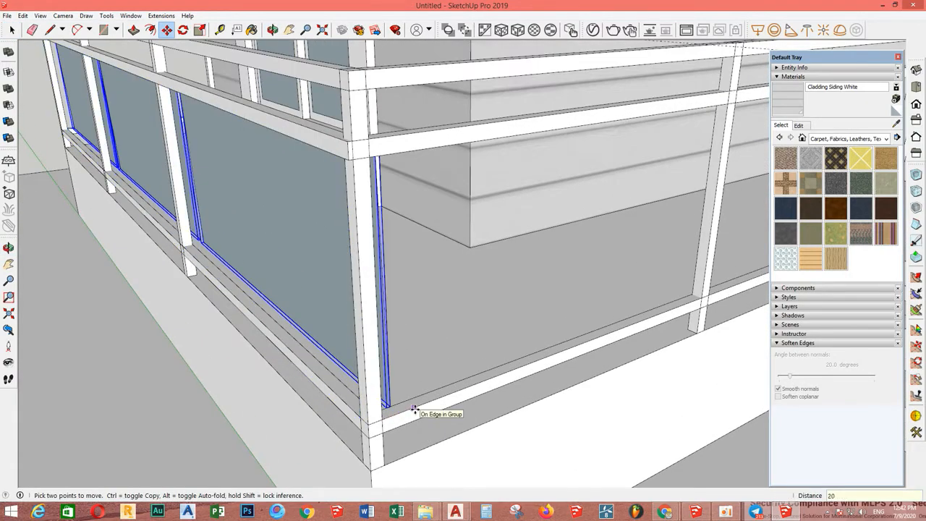
key(Return)
key(space)
scroll(414, 412, down, 3)
double_click(322, 314)
scroll(323, 314, down, 2)
key(Escape)
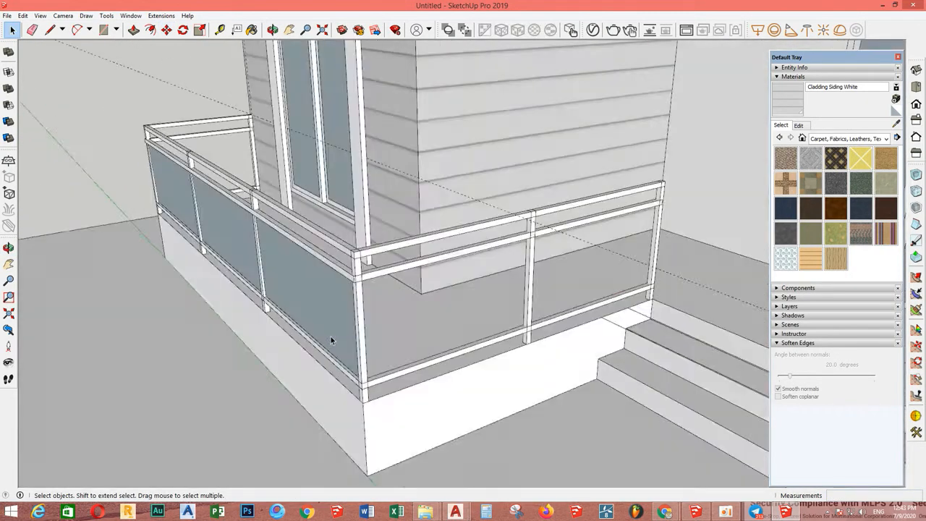
Draw a rectangular panel about 1290 by 675 mm in the side railing bay next to the front corner
scroll(331, 339, down, 2)
middle_drag(330, 338, 377, 423)
scroll(378, 423, up, 3)
key(r)
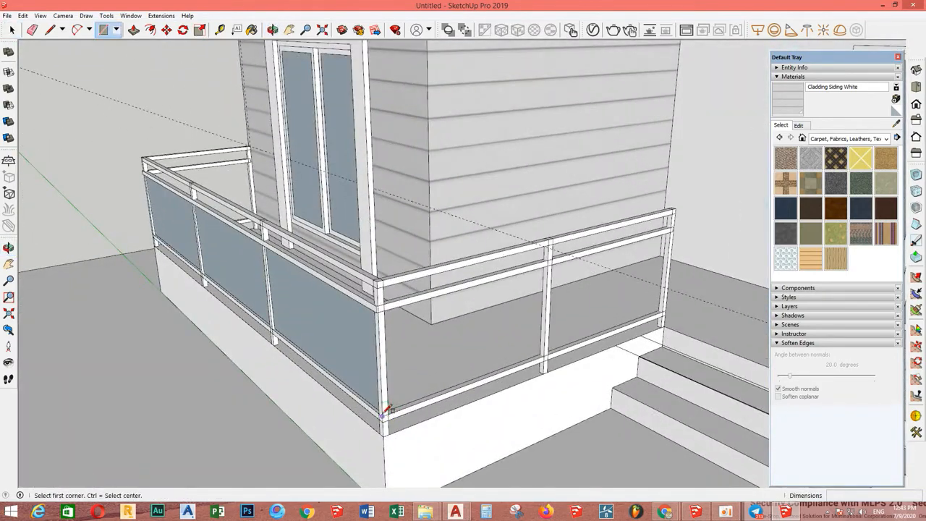
click(550, 258)
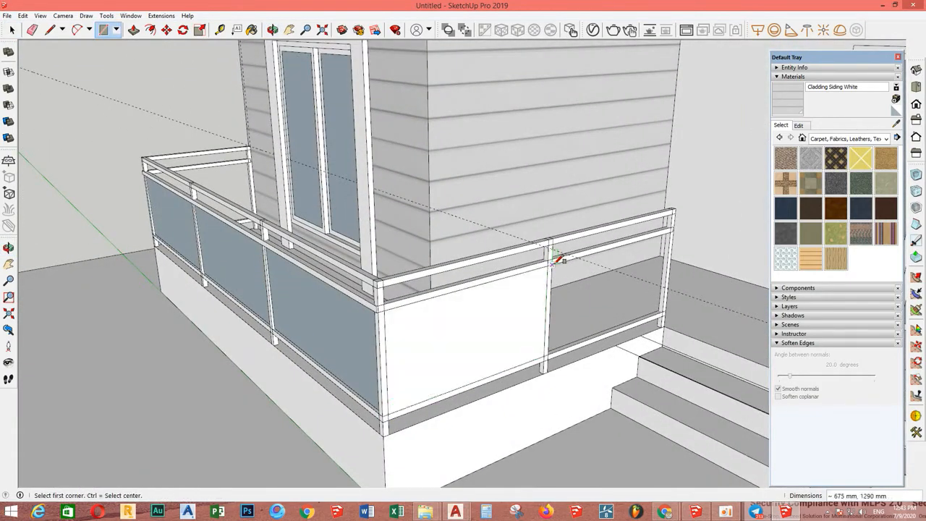
Draw a rectangular panel about 1290 by 675 mm in the side railing bay next to the porch steps
scroll(665, 312, up, 2)
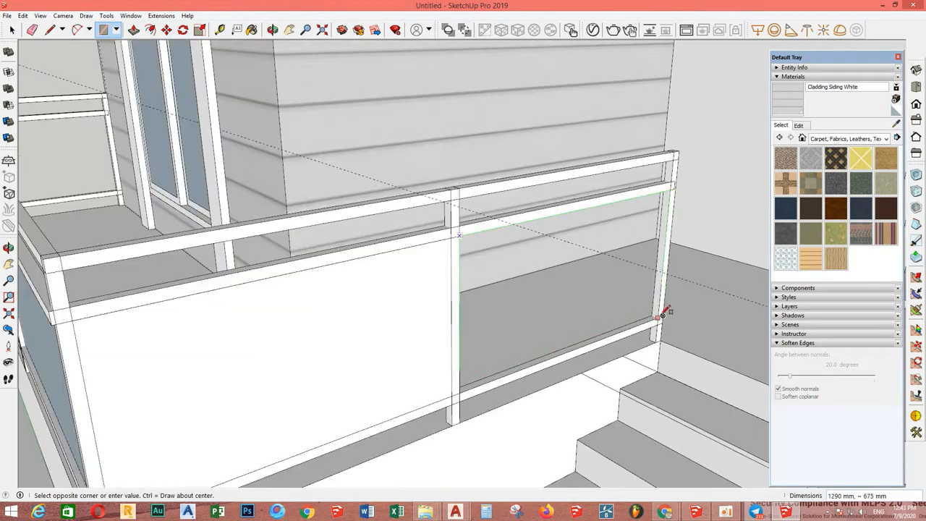
click(660, 316)
scroll(663, 311, down, 3)
Move the two panels of the side railing 20 mm inward and combine them into one object
key(space)
click(573, 292)
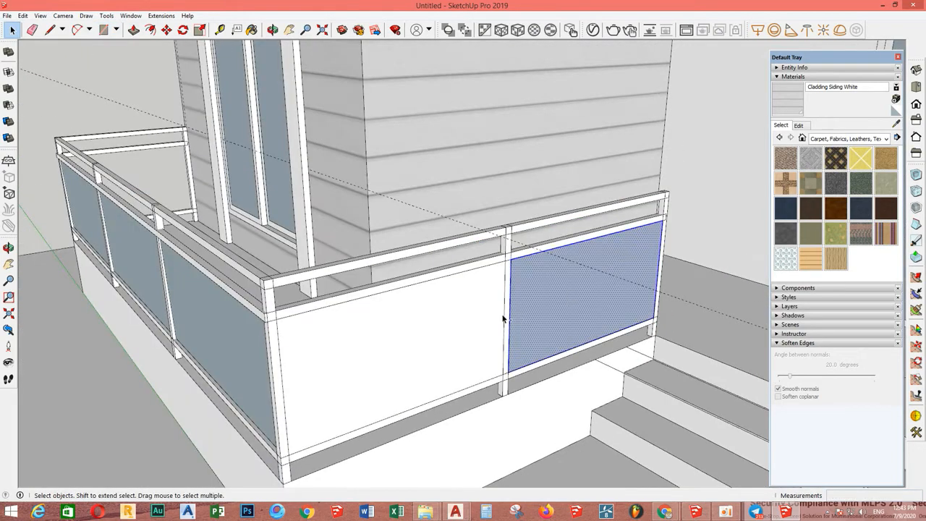
shift+double_click(494, 327)
scroll(573, 340, up, 3)
key(m)
click(562, 364)
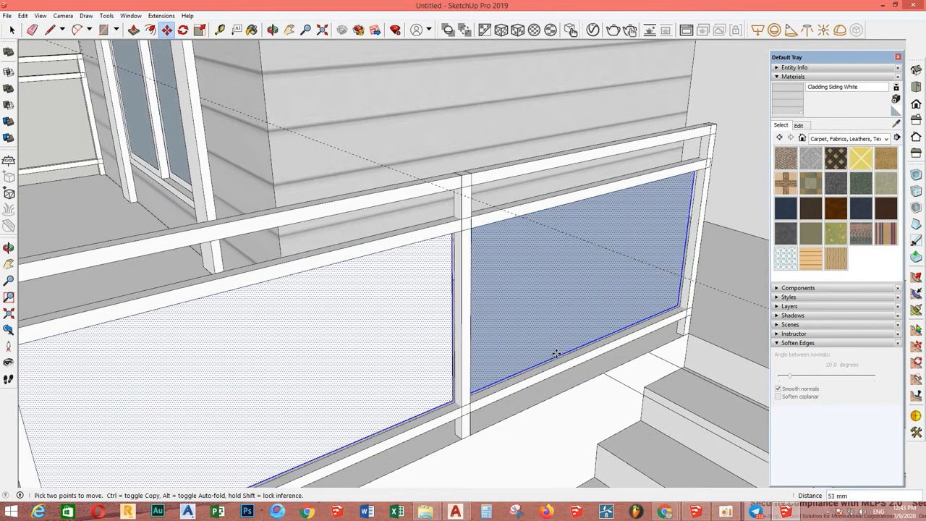
text(20)
right_click(531, 314)
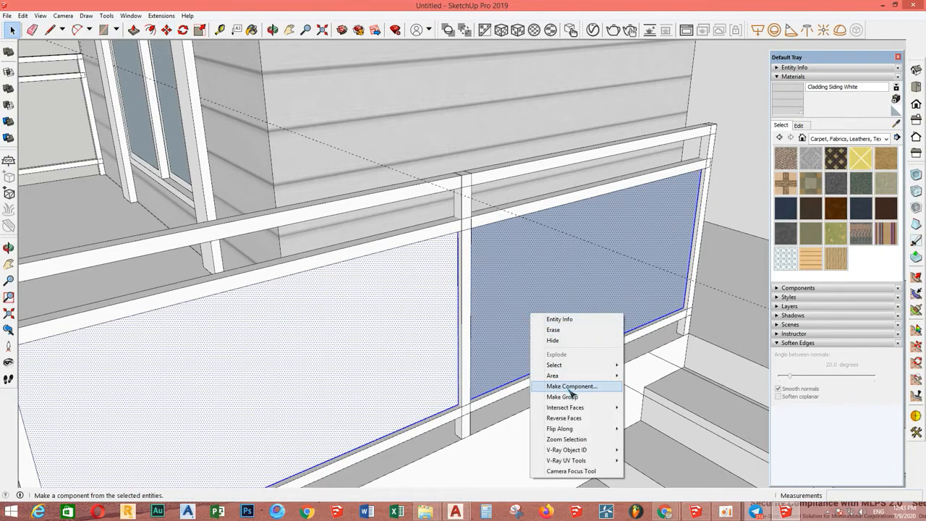
click(568, 388)
key(Return)
Draw a rectangular panel about 1109 by 675 mm in the single bay of the opposite side railing
scroll(566, 385, down, 5)
middle_drag(449, 346, 492, 371)
scroll(492, 372, up, 2)
key(r)
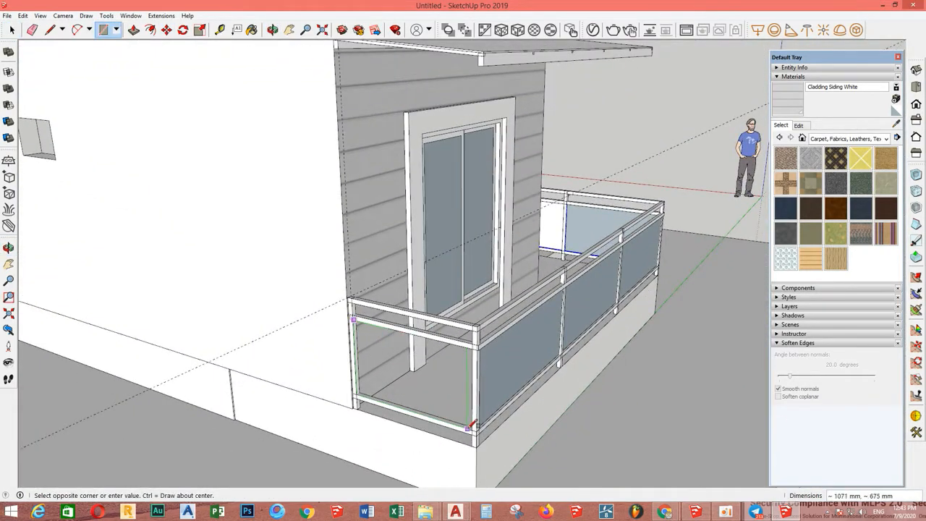
scroll(474, 432, up, 2)
scroll(475, 431, up, 1)
click(475, 431)
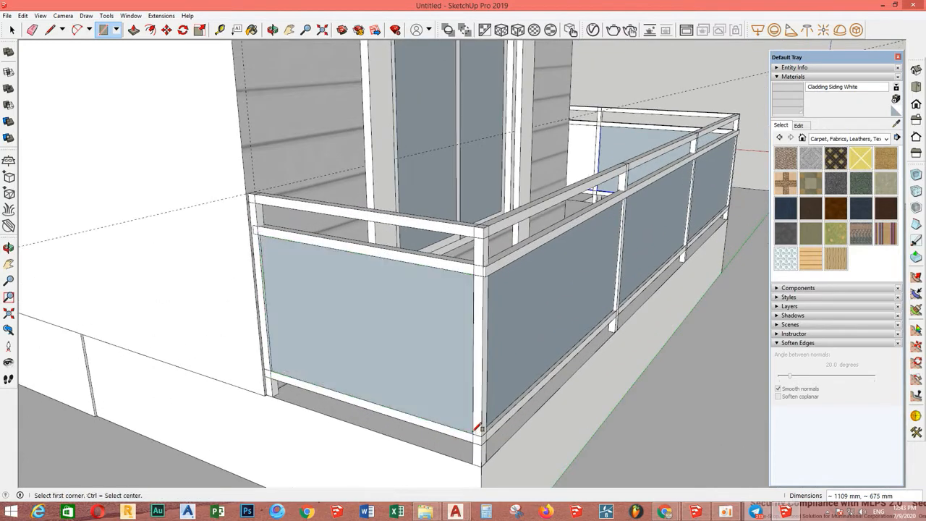
Move that panel inward from the railing's outer face and make it a group
key(space)
click(420, 352)
key(m)
scroll(275, 370, up, 3)
click(275, 370)
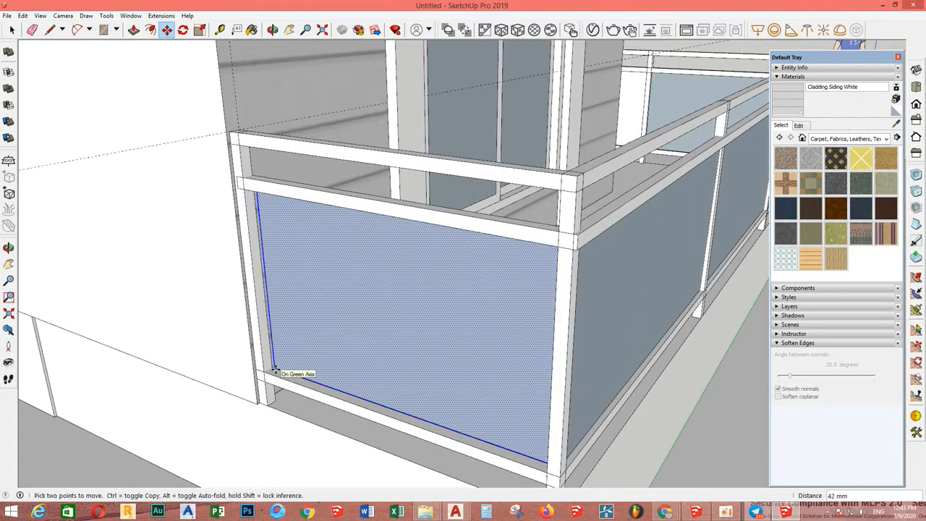
right_click(347, 295)
click(382, 377)
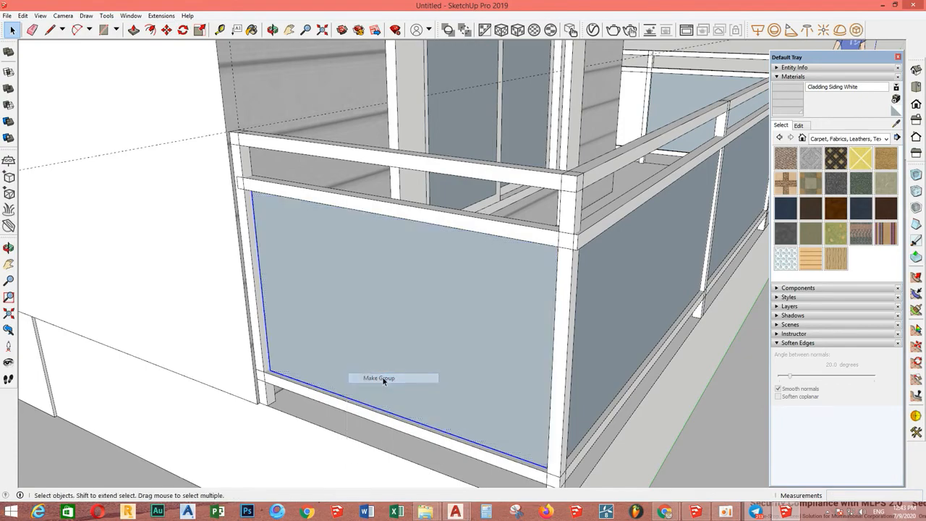
Open the ground block and extend its front face outward with Push/Pull
scroll(442, 351, down, 7)
middle_drag(456, 336, 297, 192)
scroll(479, 207, down, 4)
scroll(579, 277, up, 4)
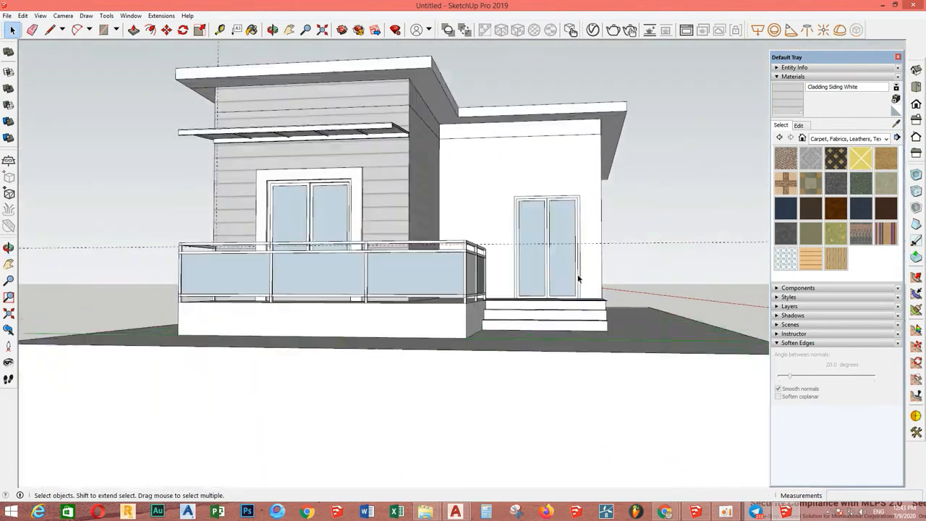
middle_drag(579, 278, 473, 260)
scroll(474, 405, down, 4)
middle_drag(485, 304, 429, 355)
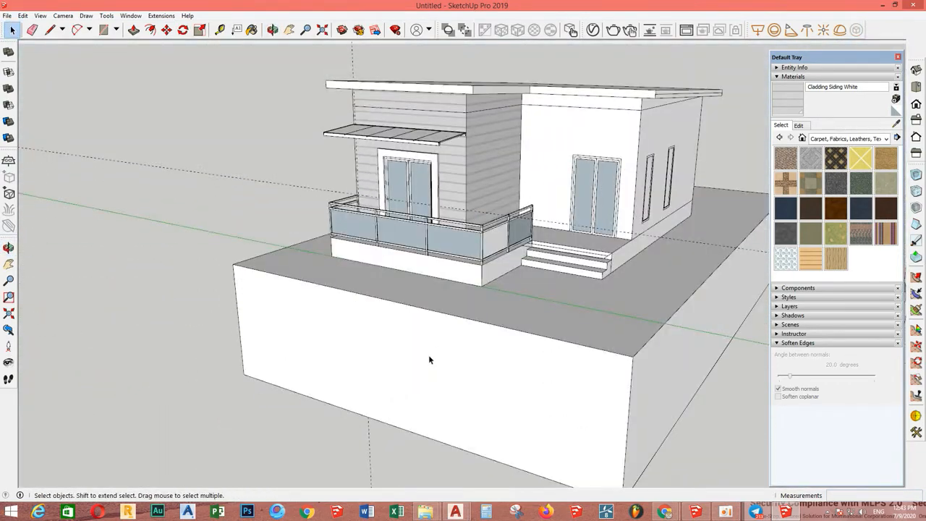
double_click(427, 353)
click(414, 330)
key(p)
click(414, 331)
click(172, 417)
key(space)
scroll(434, 326, down, 5)
Extend the ground block's side face on the porch steps' side outward with Push/Pull
double_click(559, 326)
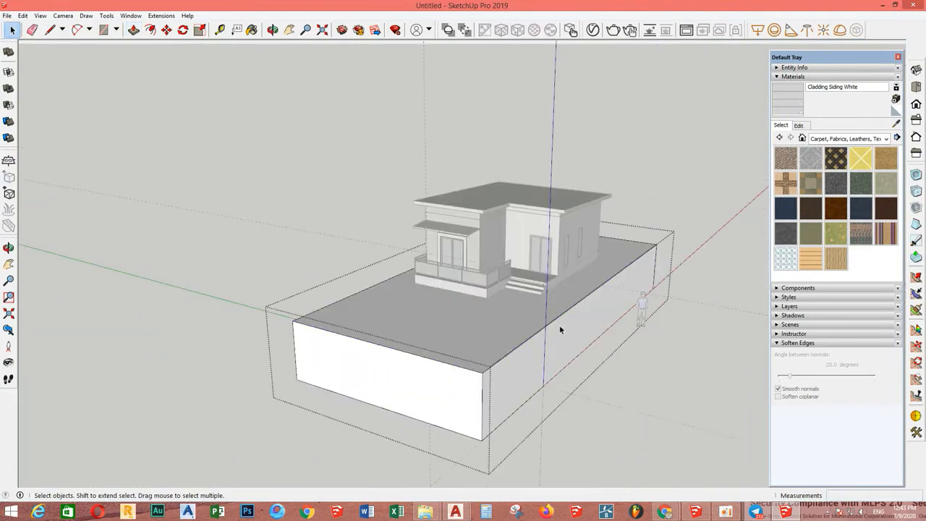
click(559, 327)
key(p)
click(569, 345)
key(space)
Extend the ground block's opposite side face outward with Push/Pull and leave its editing mode
middle_drag(424, 309, 607, 311)
click(330, 344)
scroll(332, 343, up, 1)
double_click(378, 322)
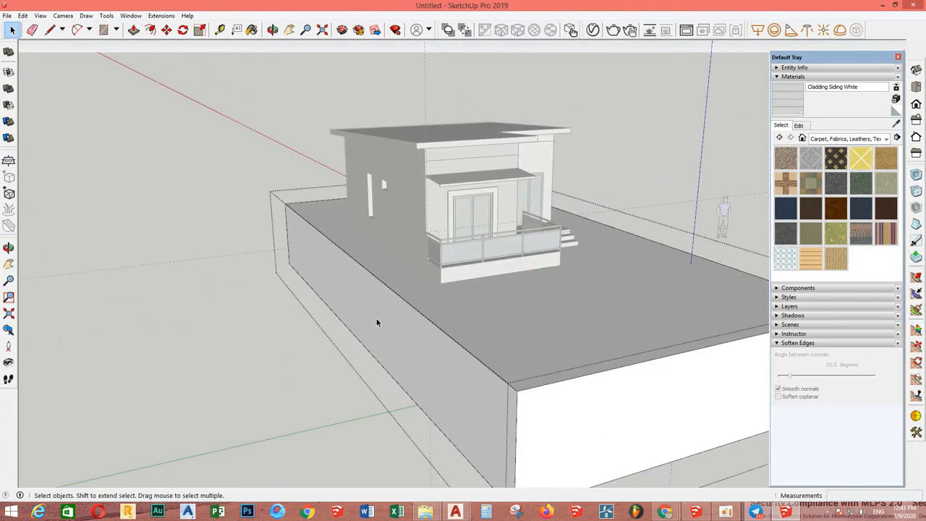
click(377, 322)
key(p)
click(372, 325)
click(232, 330)
key(space)
click(181, 330)
Paint the pane of the narrow side window nearest the entrance with Translucent Glass Gray from Glass and Mirrors
middle_drag(536, 239, 394, 217)
scroll(574, 269, up, 8)
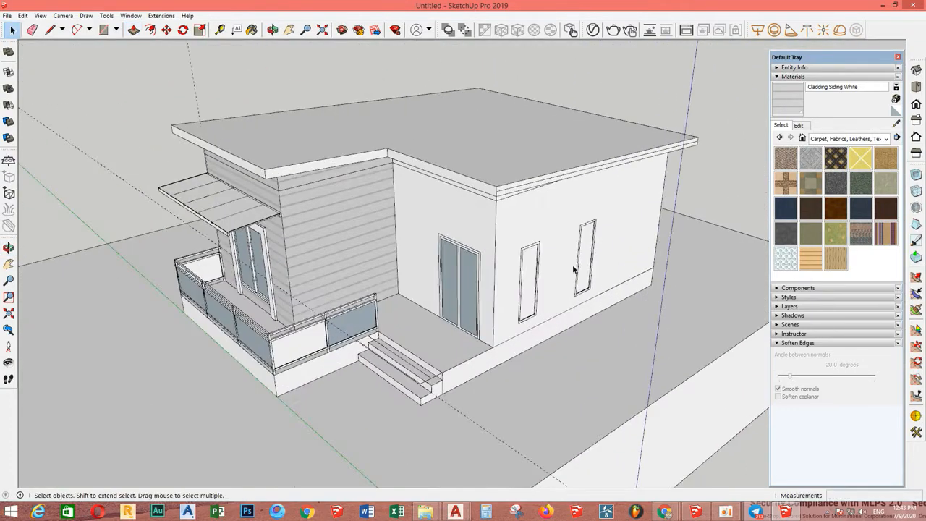
click(587, 262)
scroll(460, 273, up, 1)
click(494, 261)
double_click(493, 258)
click(499, 255)
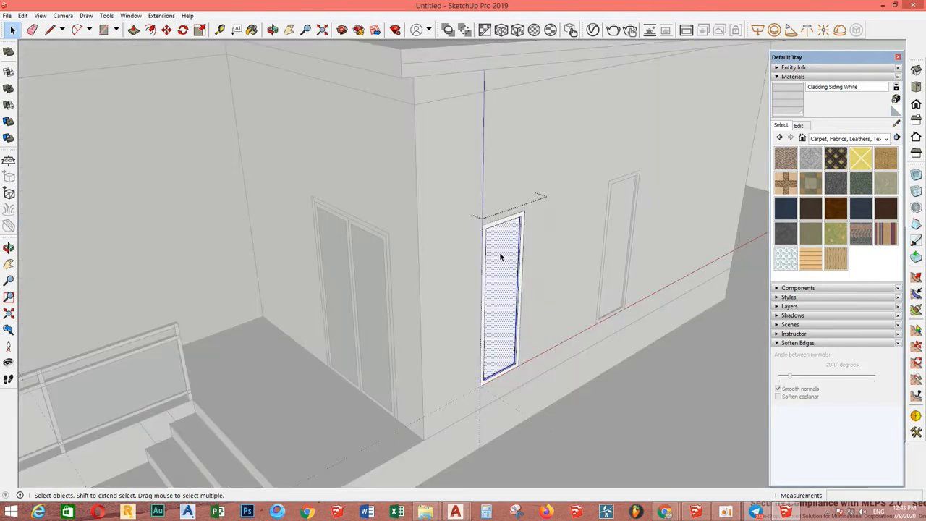
click(861, 140)
click(837, 187)
click(836, 184)
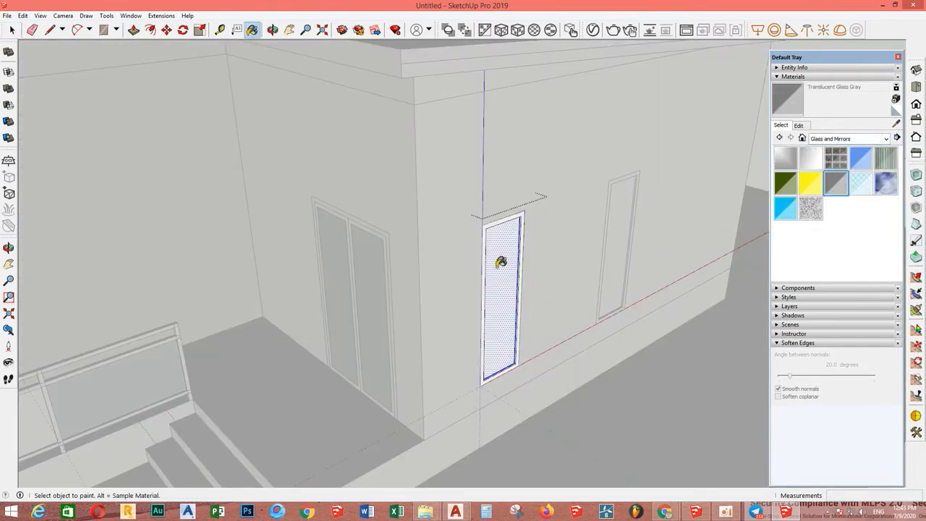
click(498, 256)
Paint the pane of the second narrow side window with Translucent Glass Gray
key(space)
scroll(494, 268, up, 3)
scroll(546, 254, up, 2)
double_click(594, 243)
click(594, 243)
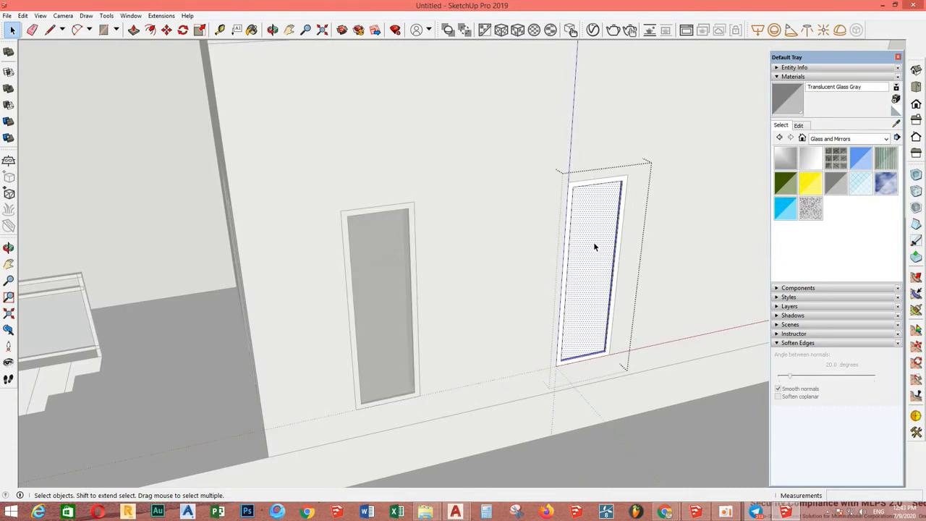
key(b)
click(594, 243)
key(space)
key(Escape)
Paint the frames of the two narrow side windows black with Color M09 from the Colors collection
click(840, 139)
click(833, 166)
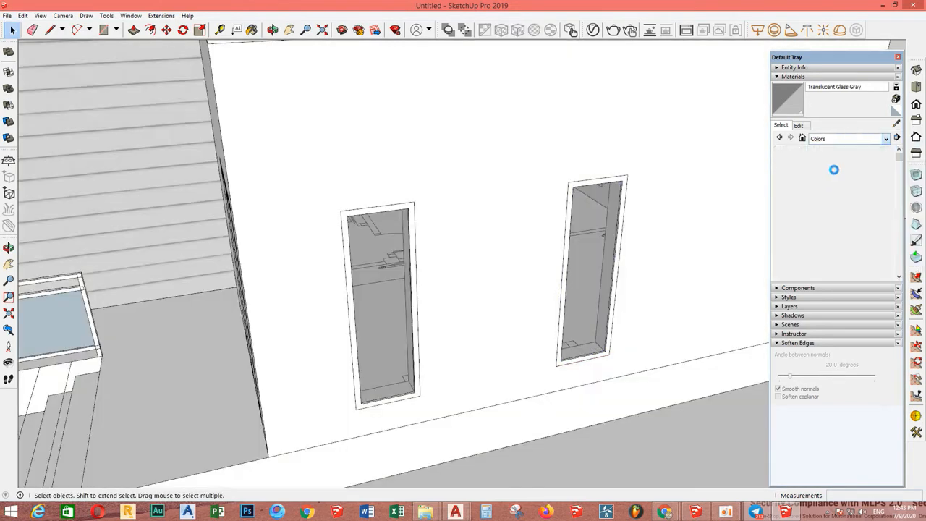
click(834, 190)
scroll(835, 249, down, 5)
scroll(834, 248, down, 3)
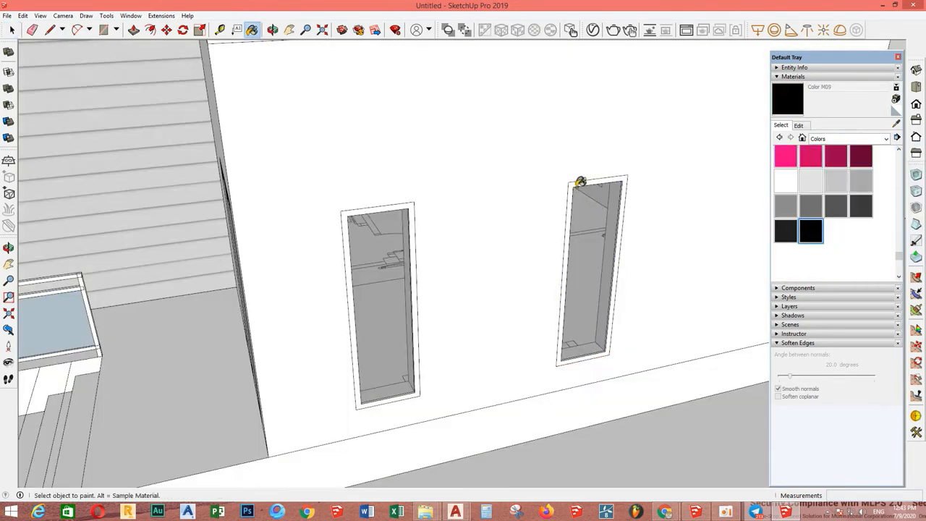
click(578, 184)
scroll(427, 221, up, 2)
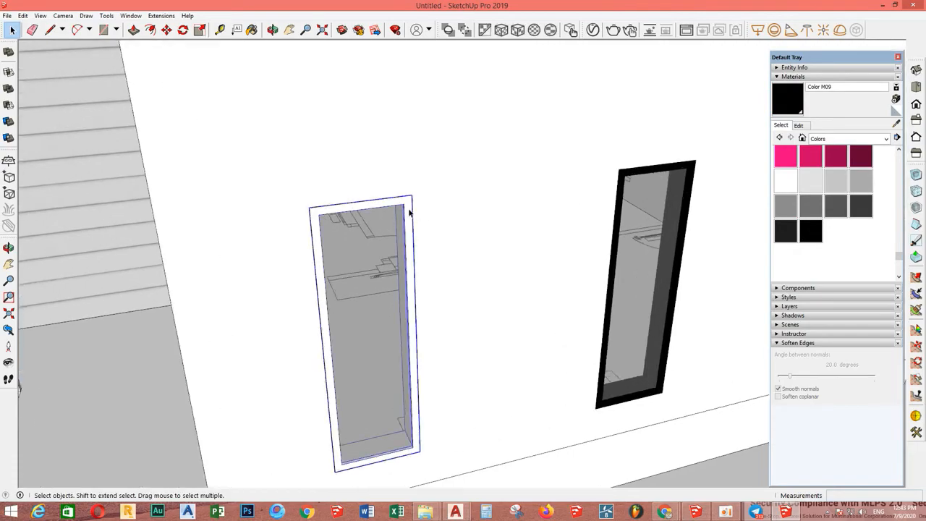
key(o)
Copy a black-framed narrow window across the house into the tall opening of the opposite side wall
scroll(410, 213, down, 6)
middle_drag(605, 265, 378, 258)
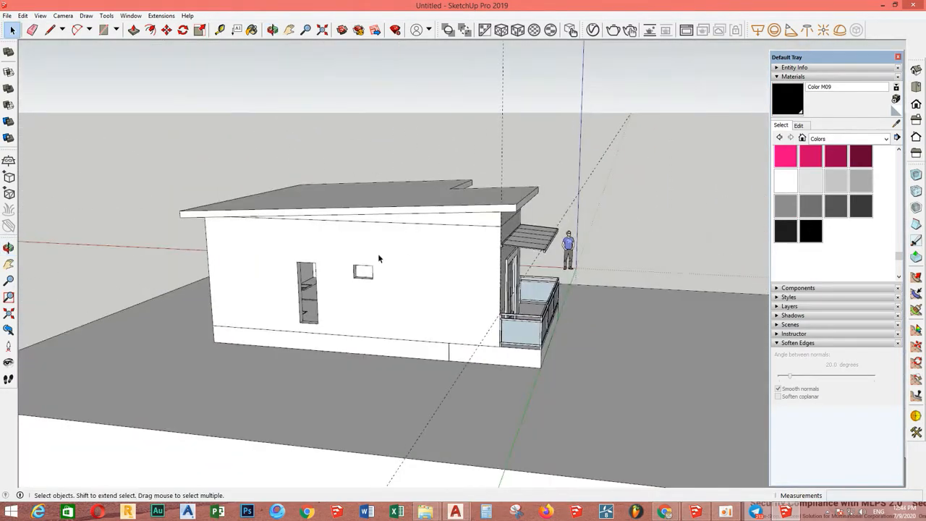
scroll(589, 227, down, 1)
middle_drag(589, 227, 390, 277)
scroll(646, 280, up, 5)
middle_drag(618, 303, 667, 373)
scroll(627, 368, up, 3)
key(m)
click(614, 351)
key(ctrl)
scroll(387, 296, down, 3)
middle_drag(361, 289, 792, 299)
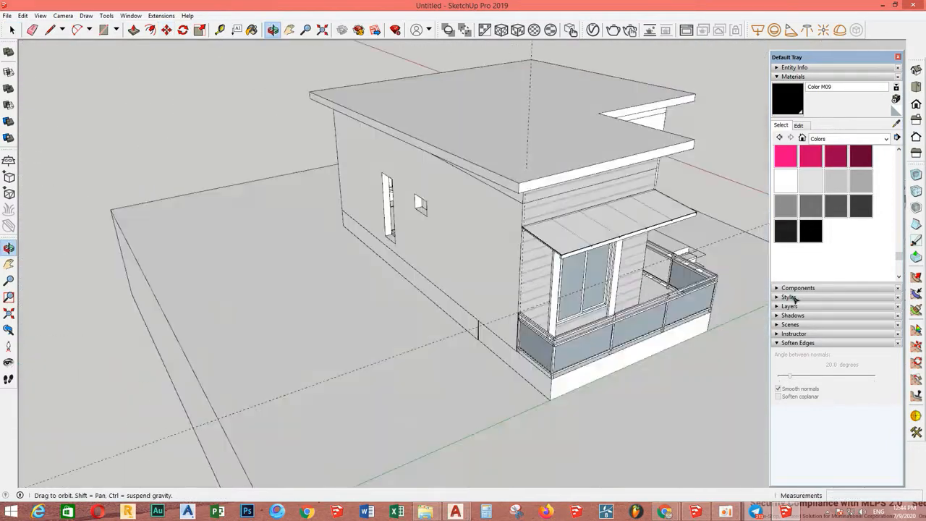
scroll(423, 206, up, 5)
scroll(333, 257, up, 3)
scroll(330, 338, up, 3)
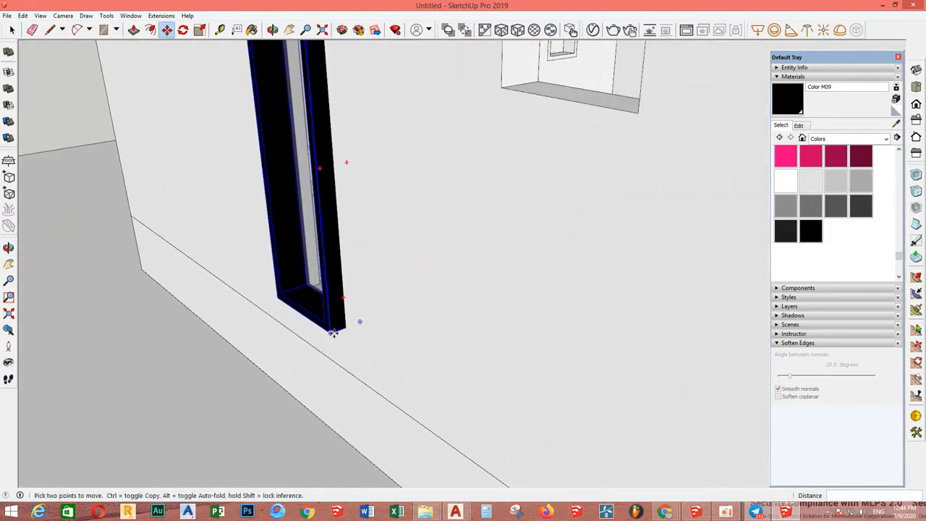
click(347, 325)
Flip the copied window along its group's red axis and along its green axis
key(space)
right_click(311, 263)
click(429, 411)
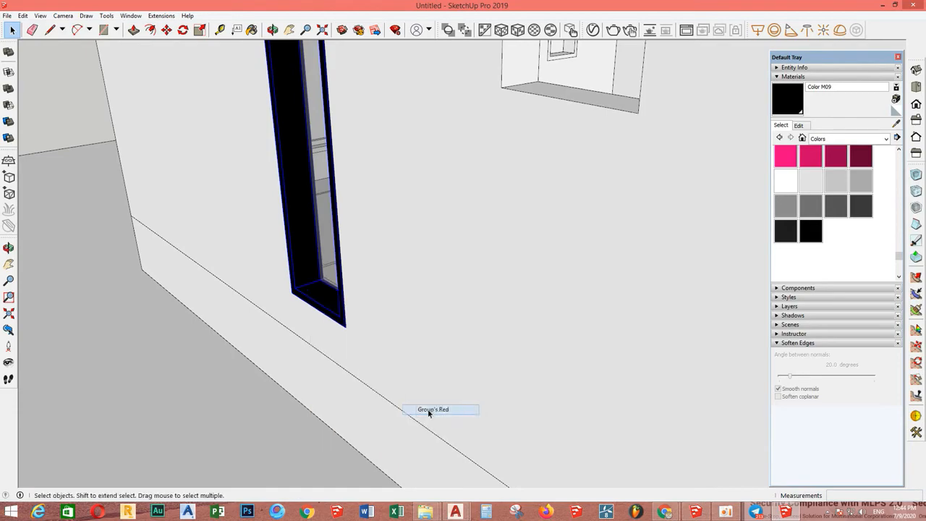
right_click(312, 264)
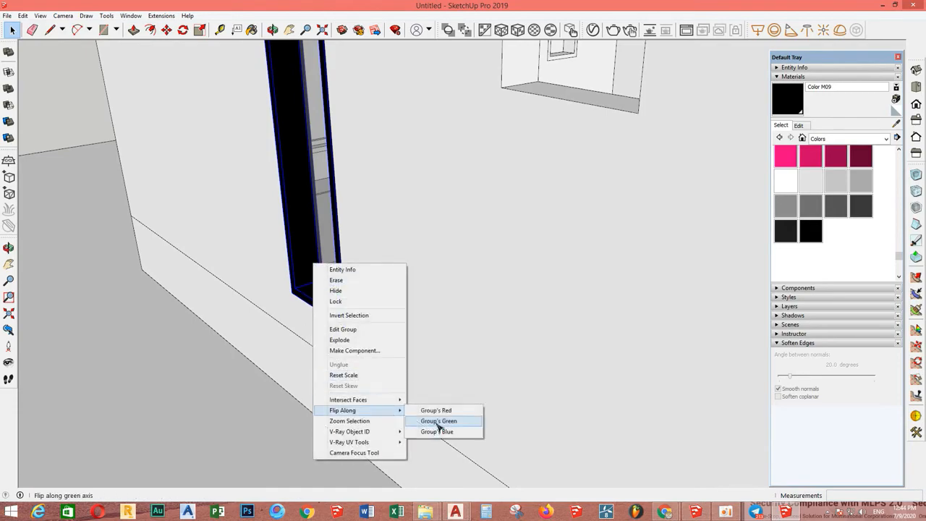
click(439, 421)
Paint the glass of both entrance door leaves with Translucent Glass Gray
scroll(372, 311, down, 5)
mouse_move(463, 285)
middle_down()
mouse_move(605, 353)
mouse_move(611, 304)
mouse_move(358, 299)
mouse_move(413, 321)
mouse_move(507, 293)
middle_up()
scroll(605, 353, up, 5)
click(611, 304)
scroll(611, 304, down, 3)
scroll(455, 299, up, 3)
double_click(453, 298)
double_click(453, 297)
double_click(452, 294)
click(338, 268)
key(space)
scroll(350, 299, down, 5)
key(Escape)
key(Escape)
Paint the leaf frames of the entrance door black with Color M09
scroll(523, 279, up, 3)
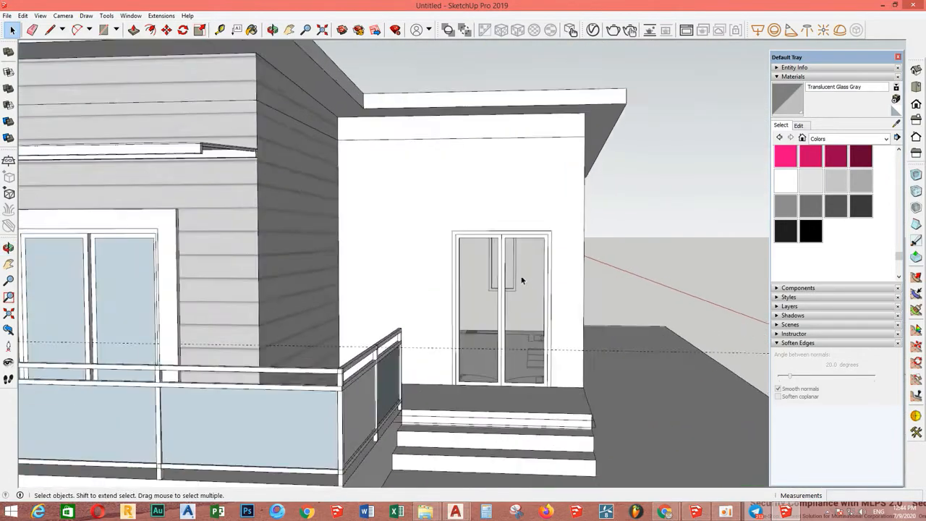
click(503, 233)
double_click(502, 232)
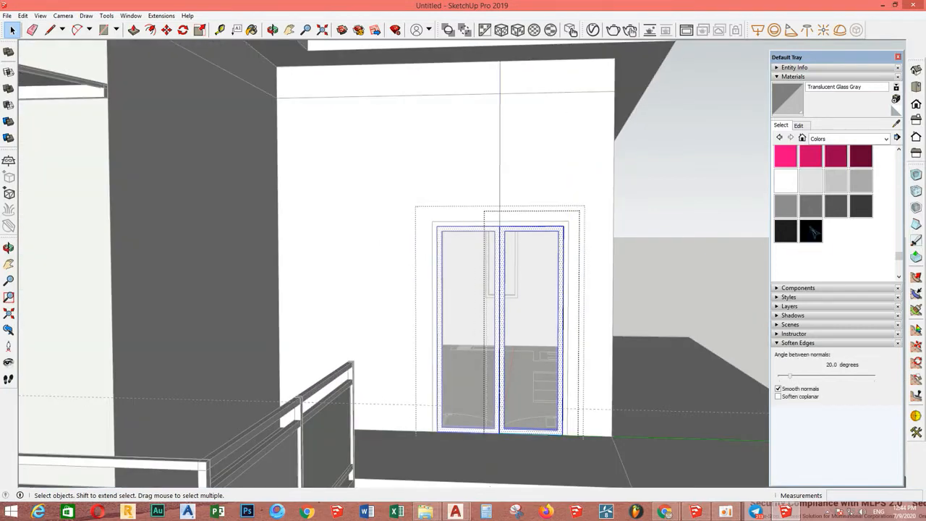
key(Escape)
key(Escape)
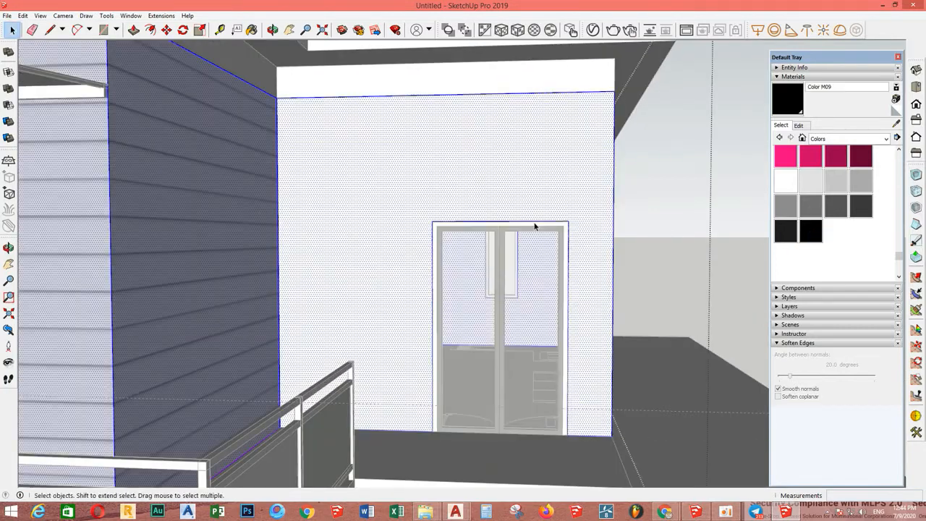
Paint the outer frame around the entrance door leaves black with Color M09
double_click(568, 230)
triple_click(568, 230)
key(Escape)
key(Escape)
scroll(566, 232, up, 4)
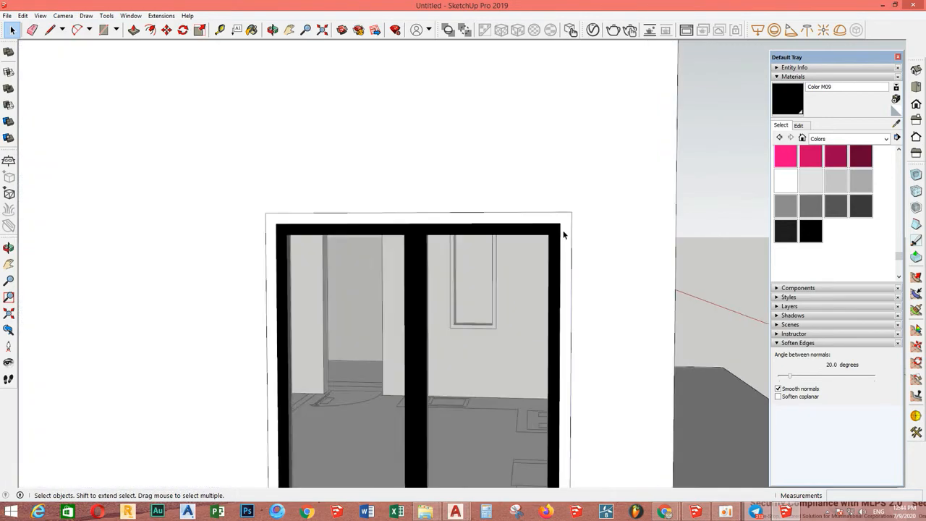
double_click(564, 234)
triple_click(564, 233)
click(563, 230)
key(space)
key(Escape)
key(Escape)
scroll(566, 235, down, 6)
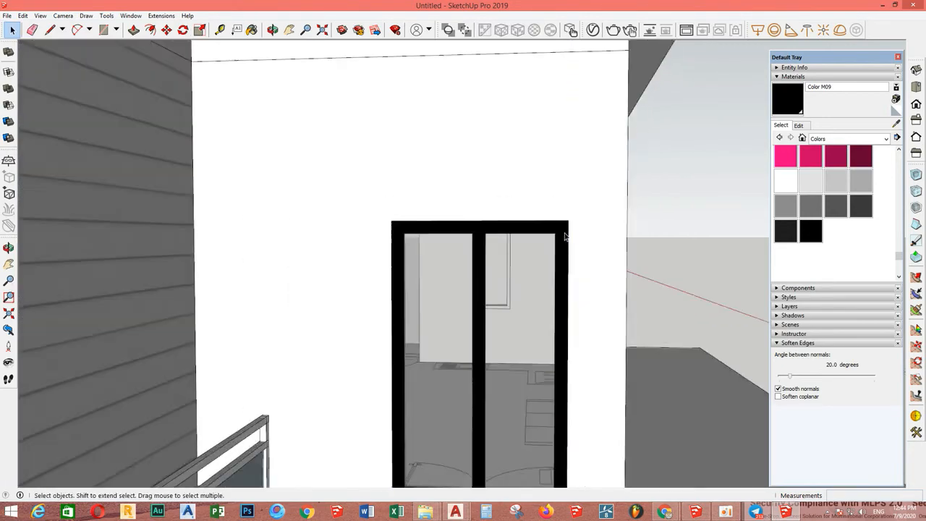
Paint both sash frames of the front window black with Color M09
middle_drag(398, 246, 486, 271)
scroll(486, 271, up, 3)
click(480, 258)
double_click(476, 258)
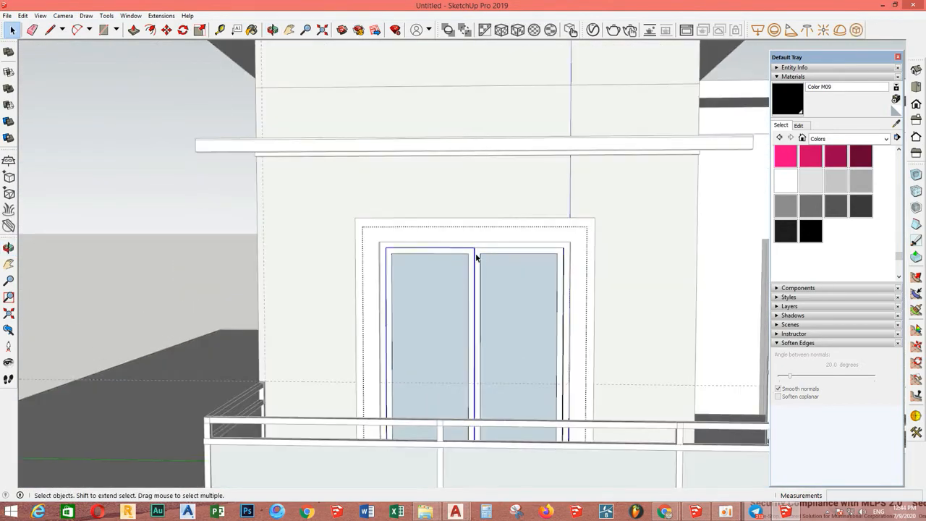
triple_click(476, 257)
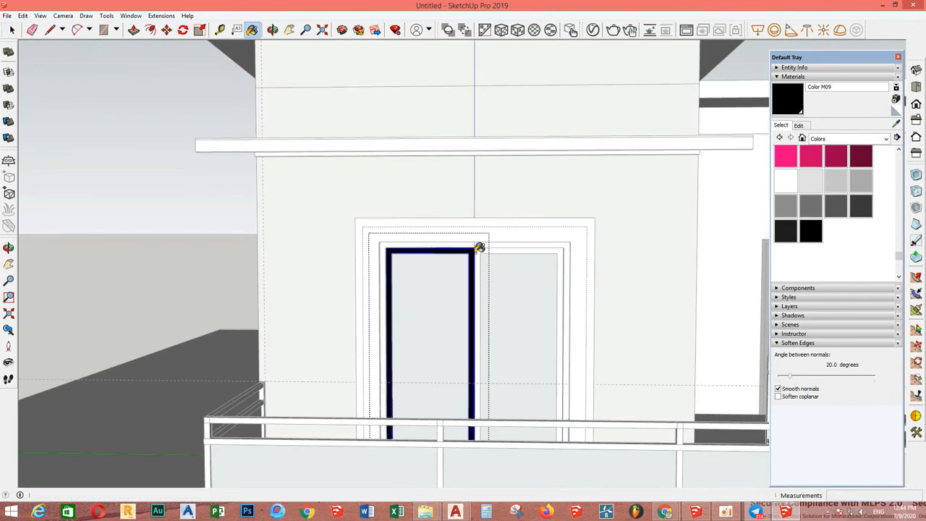
double_click(482, 254)
triple_click(482, 254)
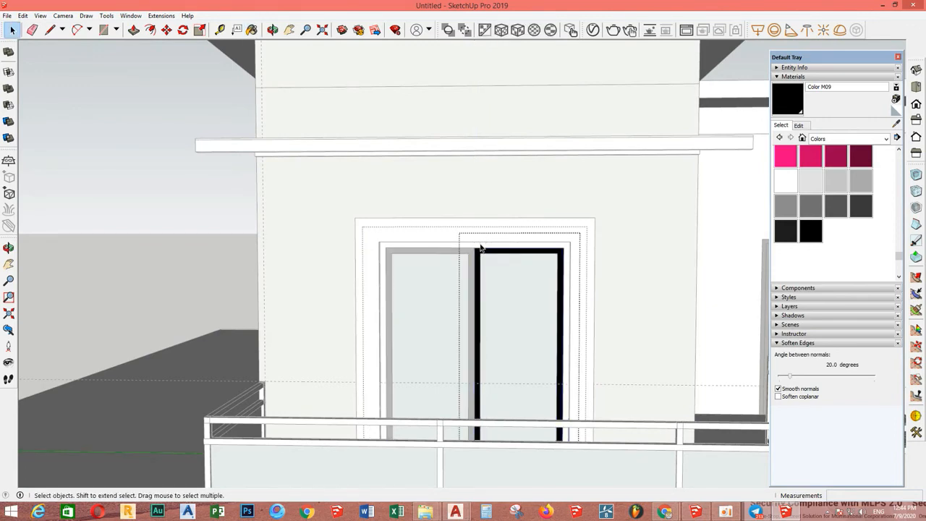
Paint the front window's frame between the sashes and the wide white surround black with Color M09
triple_click(480, 246)
click(480, 244)
key(space)
scroll(479, 247, down, 6)
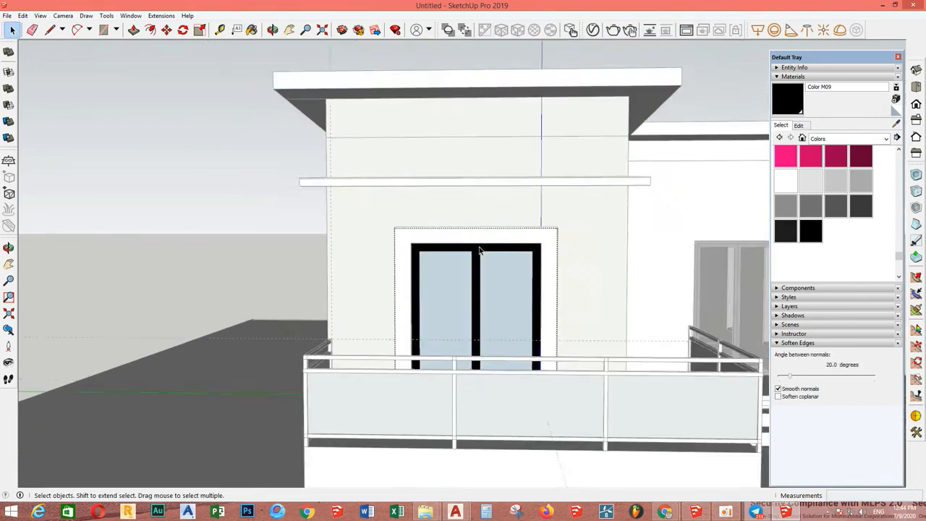
click(610, 258)
mouse_move(610, 258)
middle_down()
mouse_move(489, 339)
mouse_move(505, 290)
mouse_move(544, 296)
middle_up()
scroll(505, 290, down, 1)
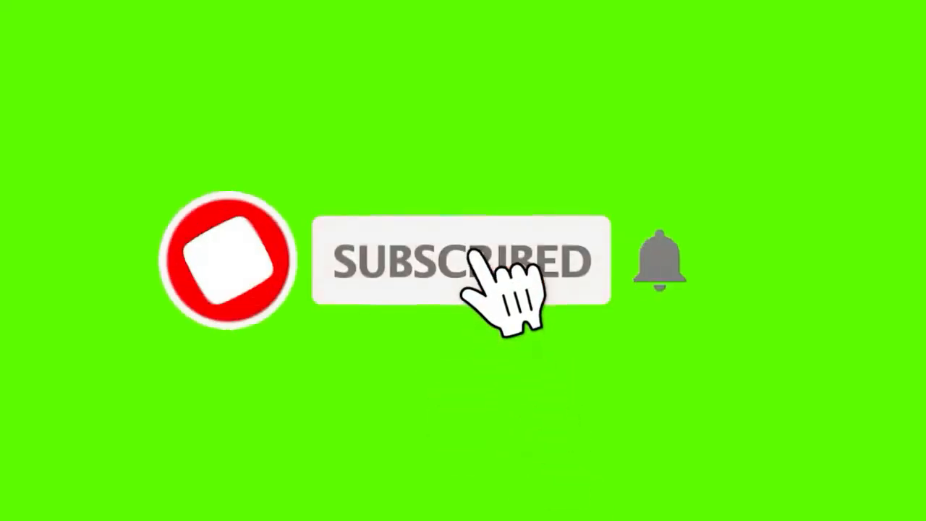